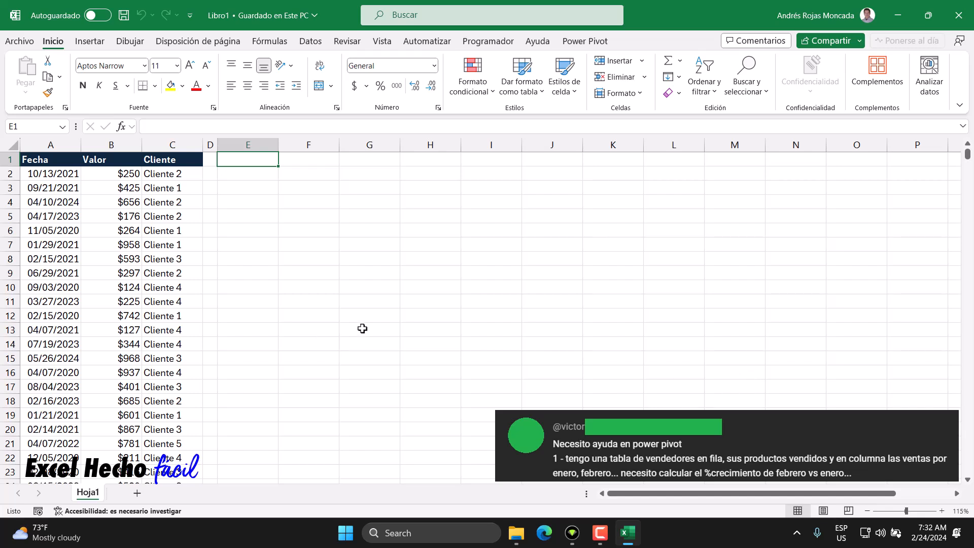
click(378, 300)
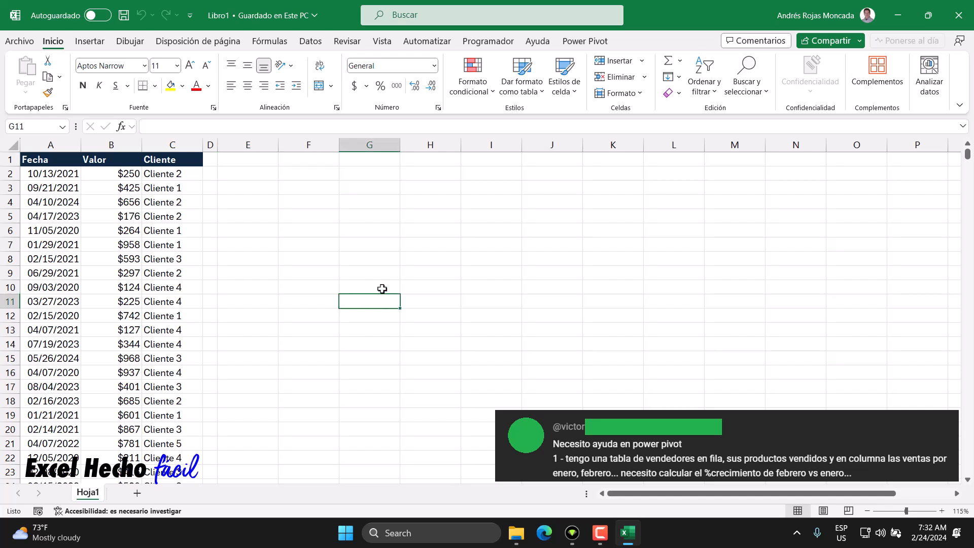
click(380, 317)
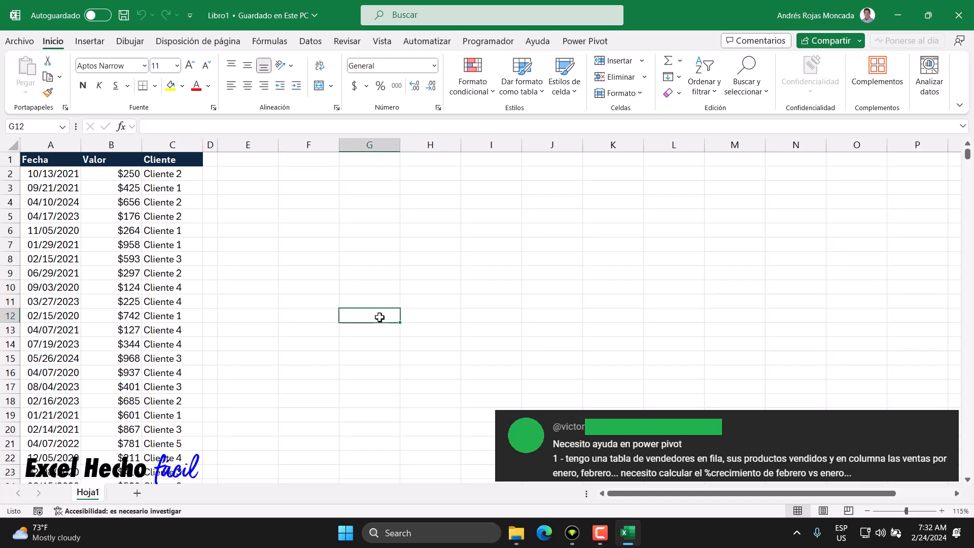
click(387, 303)
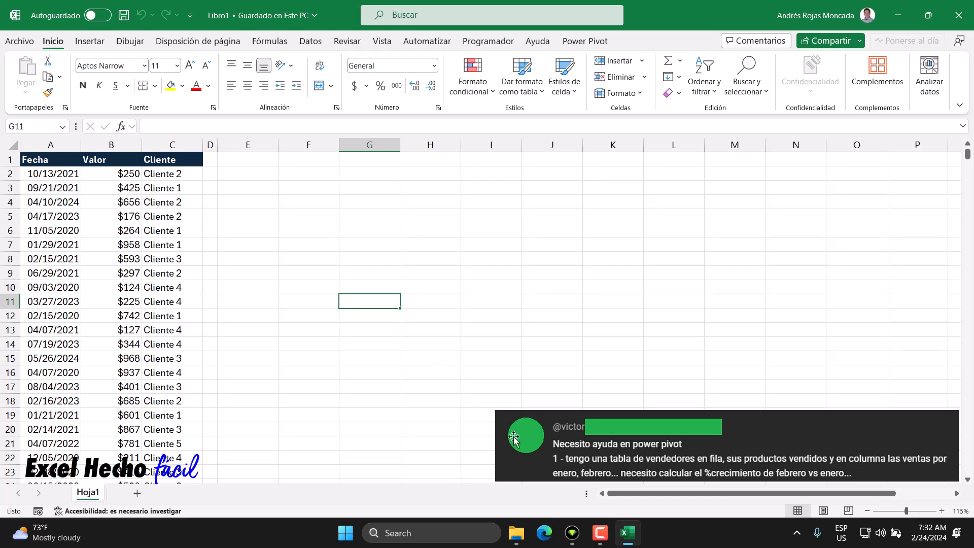
click(241, 161)
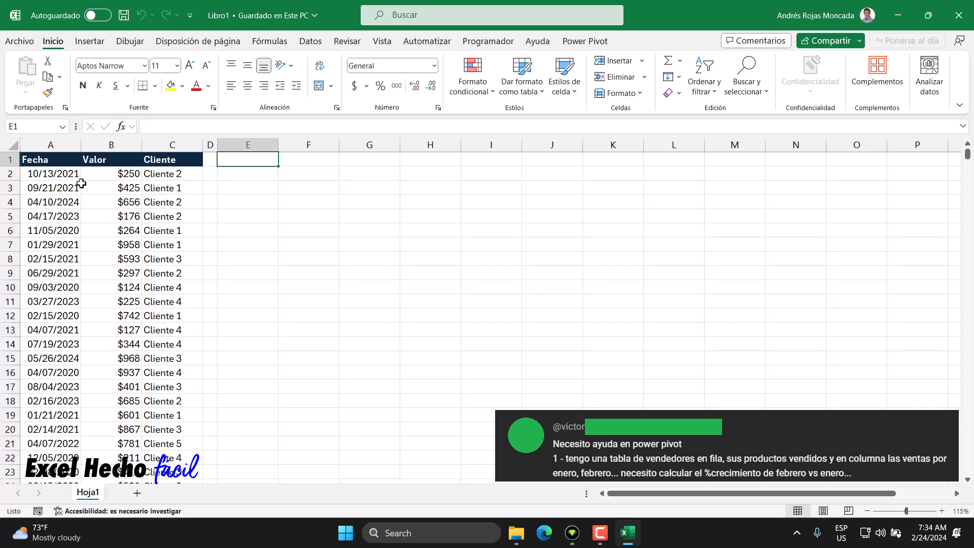
Examine the data in the Fecha, Valor and Cliente columns down to their last rows
key(ctrl+Home)
key(Down)
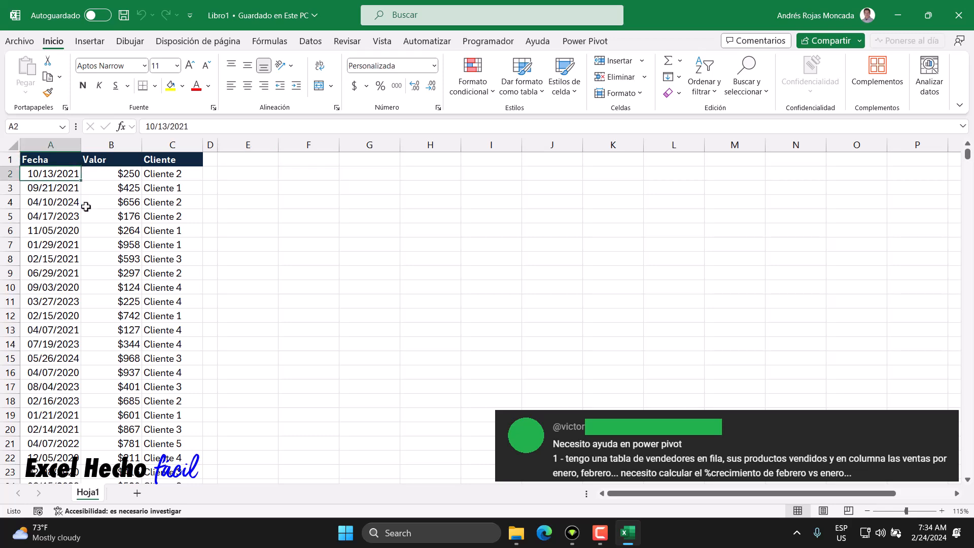
key(ctrl+shift+Down)
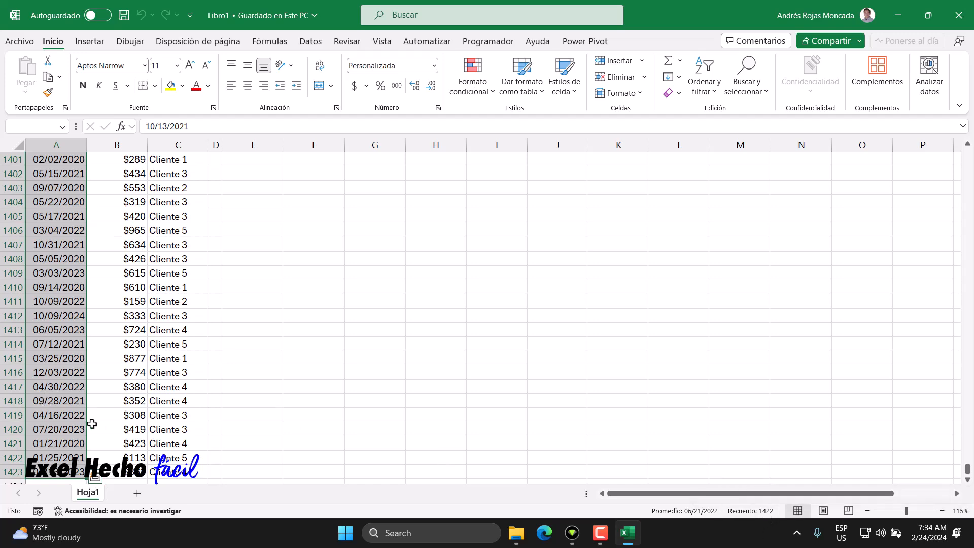
key(ctrl+BackSpace)
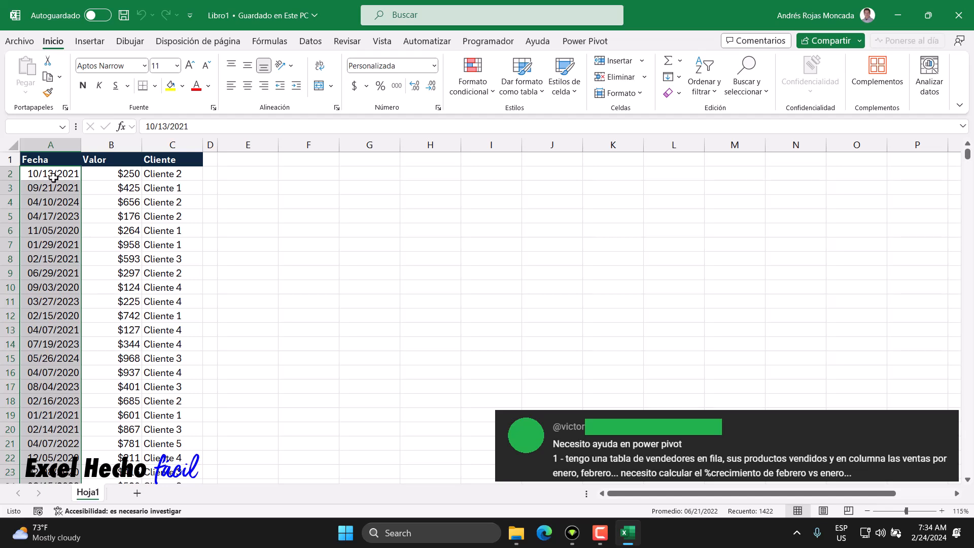
click(121, 173)
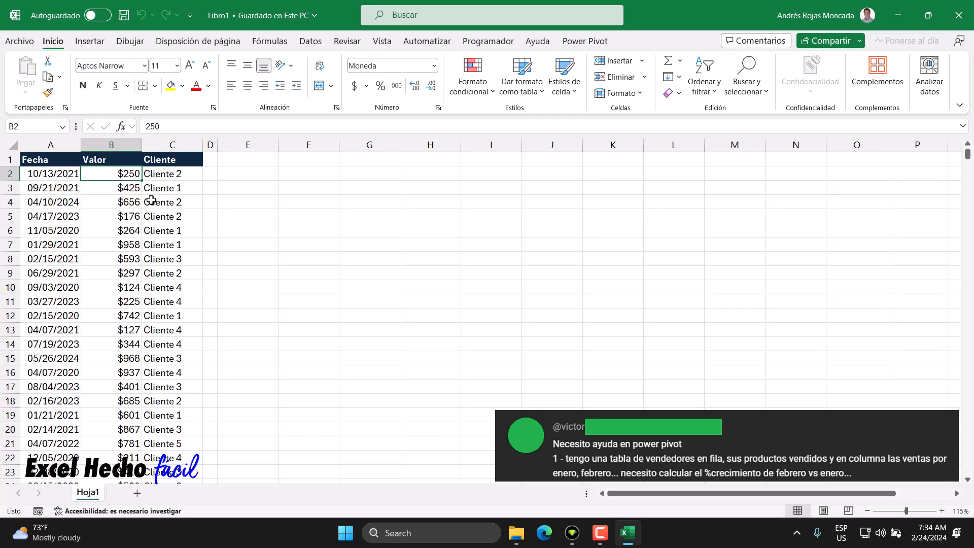
key(ctrl+shift+Down)
key(ctrl+BackSpace)
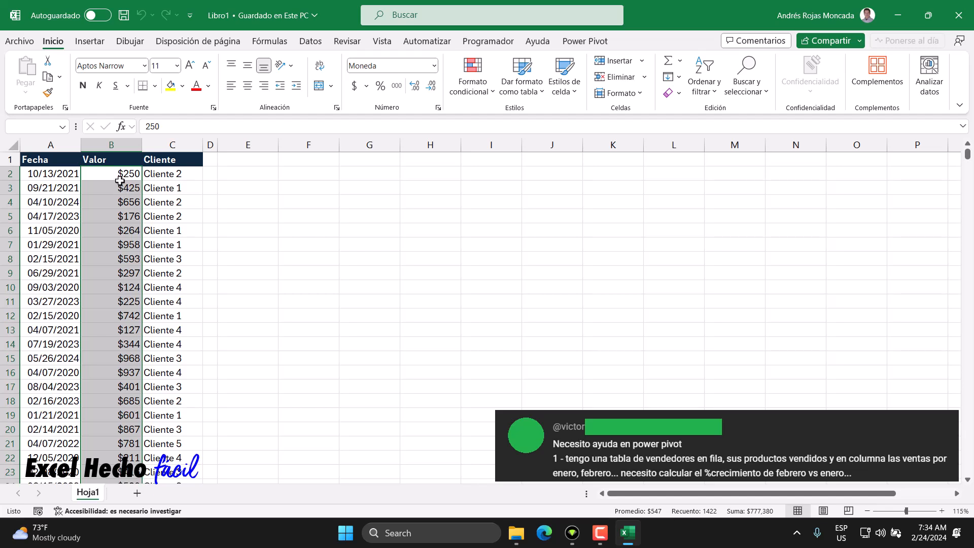
click(158, 177)
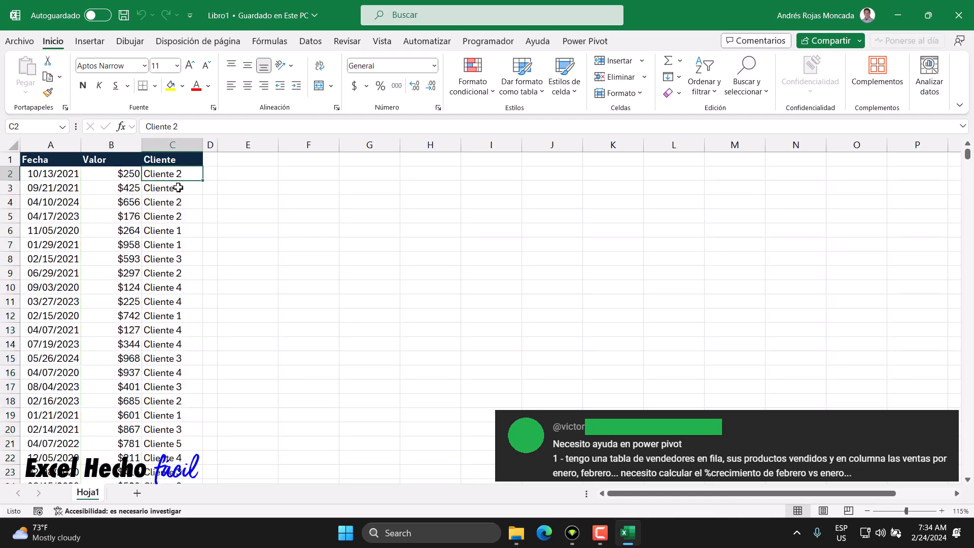
shift+click(178, 188)
key(Up)
key(Down)
key(ctrl+shift+Down)
key(ctrl+BackSpace)
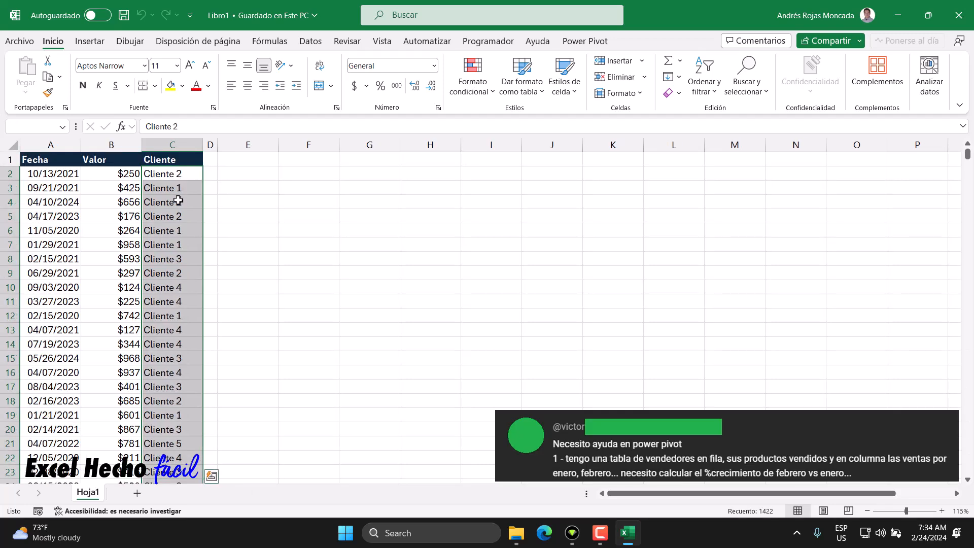
drag(35, 160, 187, 319)
Convert the data range A1:C1423 into a table with headers and name it Ventas
click(62, 162)
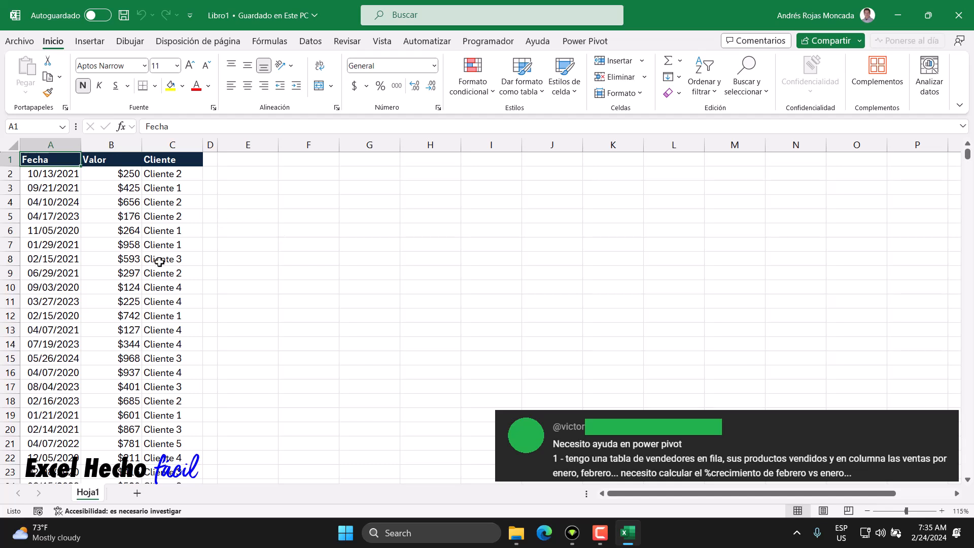
key(ctrl+t)
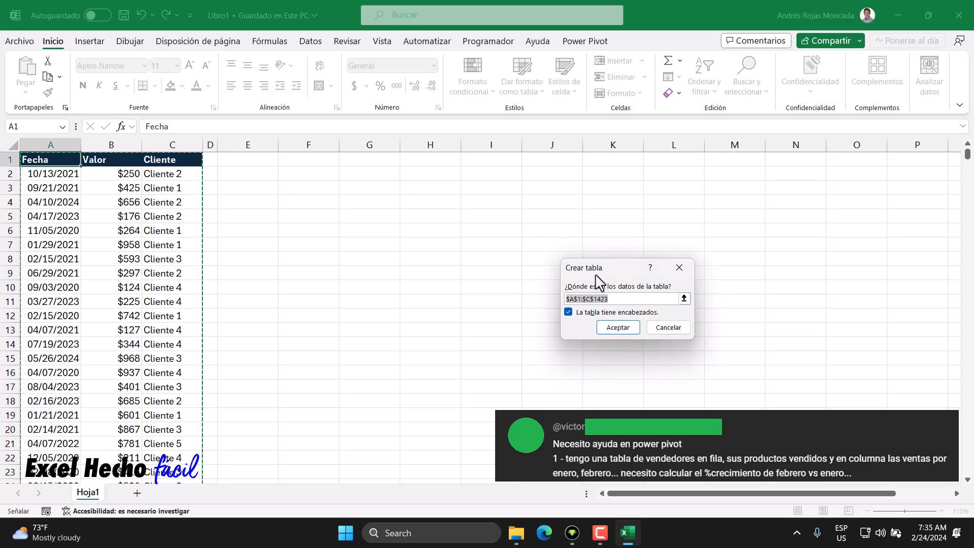
click(614, 326)
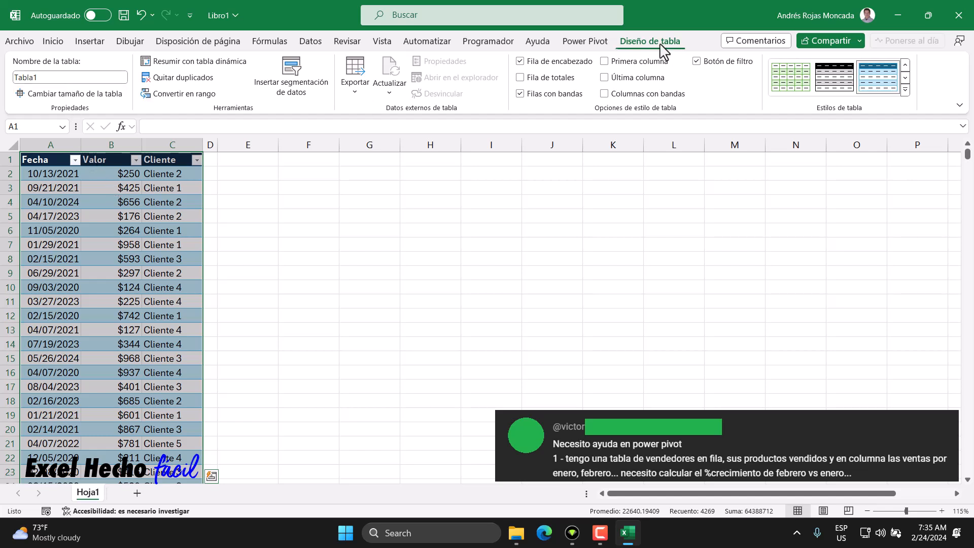
click(75, 79)
text(Ventas)
key(Return)
Enter the header Año in E1 and copy the Valor header's formatting onto E1:E2
click(235, 160)
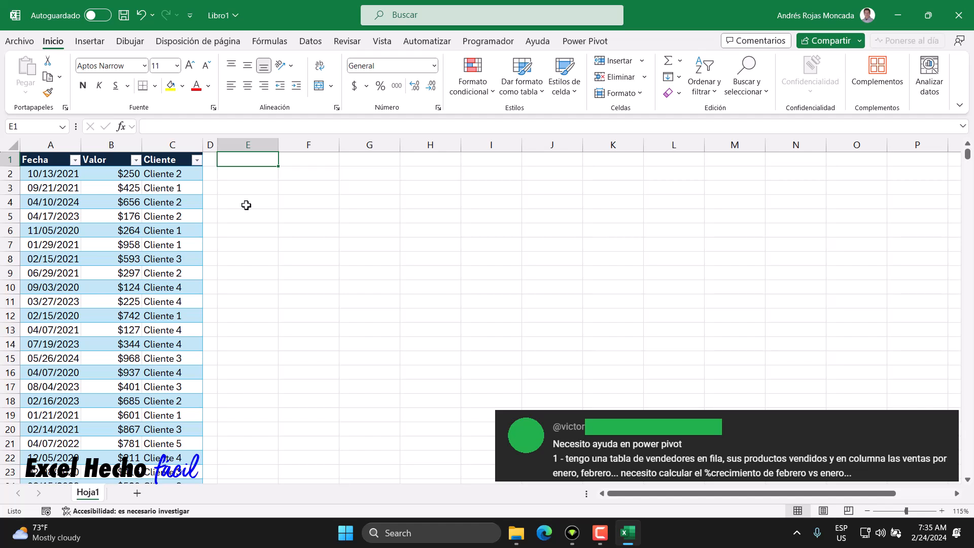
text(Año)
key(Return)
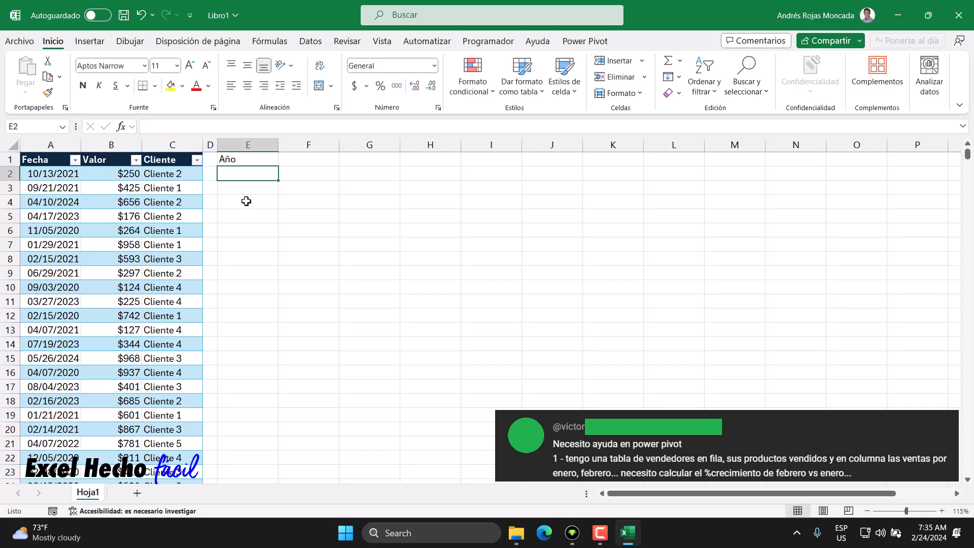
click(249, 159)
click(104, 158)
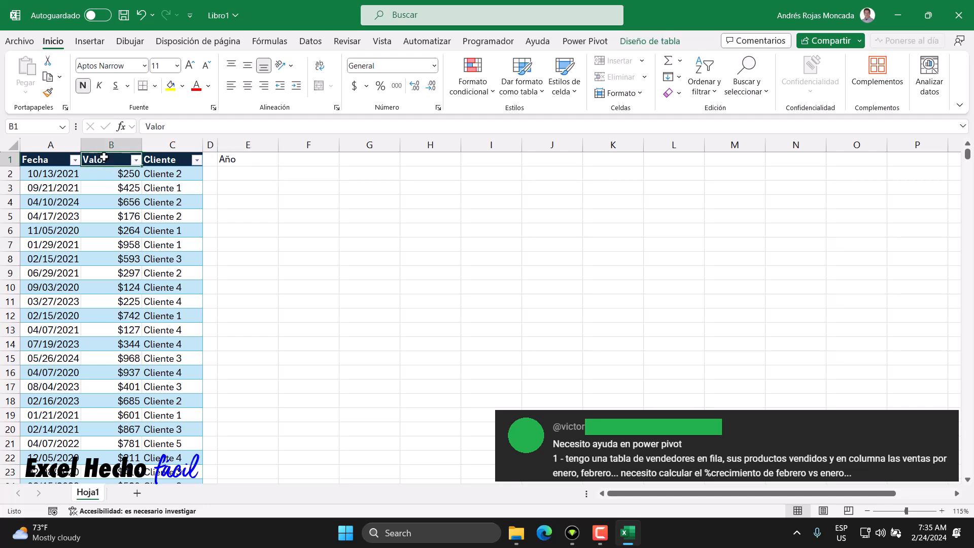
click(48, 93)
drag(259, 158, 251, 174)
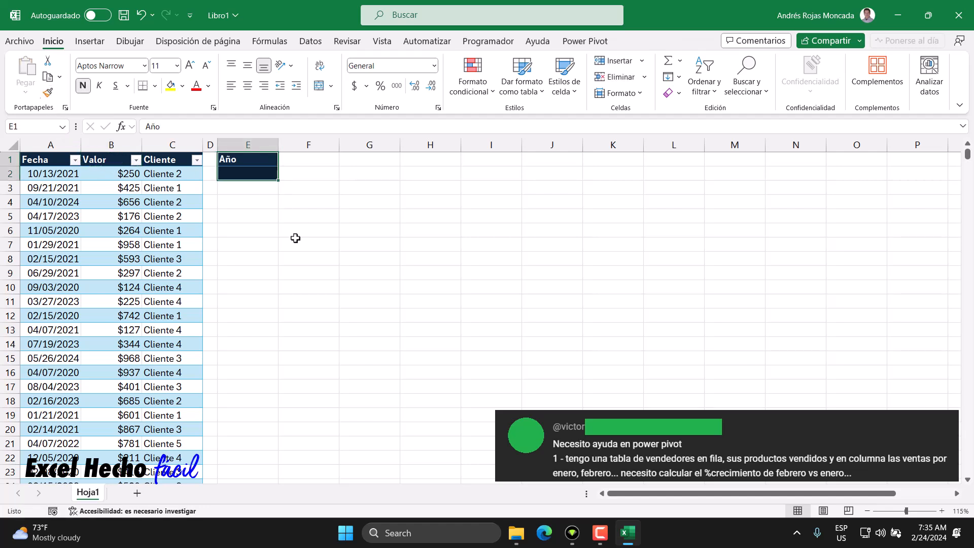
Clear the copied formatting from cell E2, keeping it on the Año header
click(251, 173)
click(266, 213)
click(263, 176)
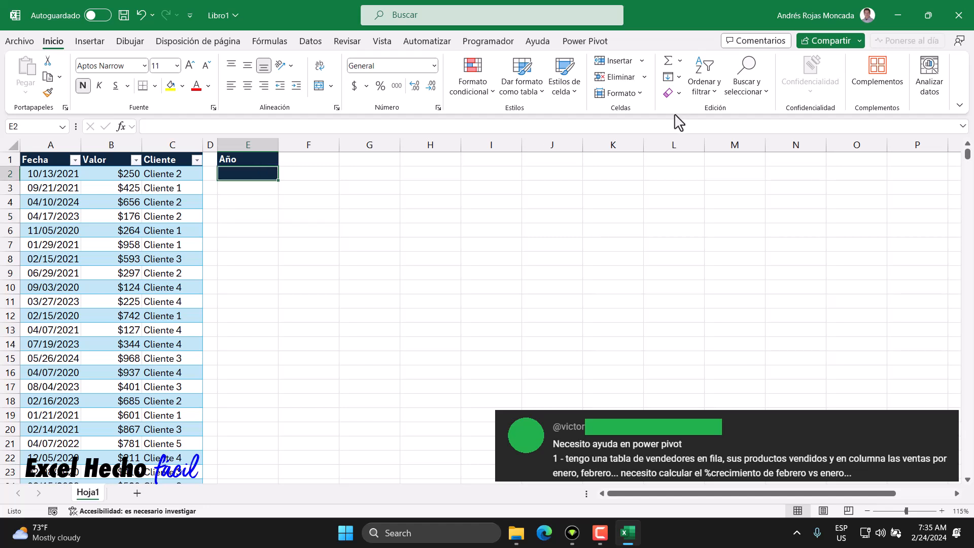
click(679, 93)
click(690, 128)
click(262, 159)
Begin a formula in E2 for the sorted unique sales years: =ORDENAR(UNICOS(AÑO(Ventas[Fecha])
click(264, 174)
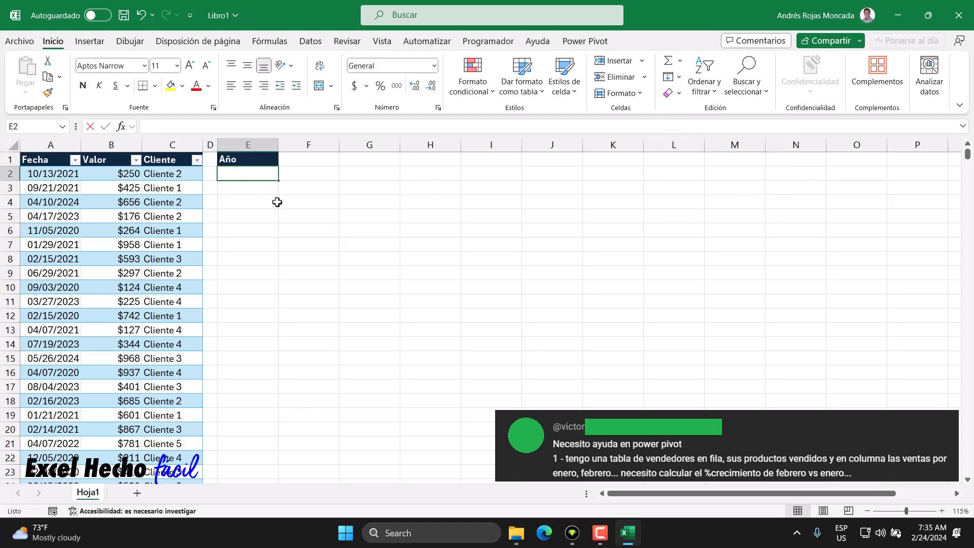
text(=)
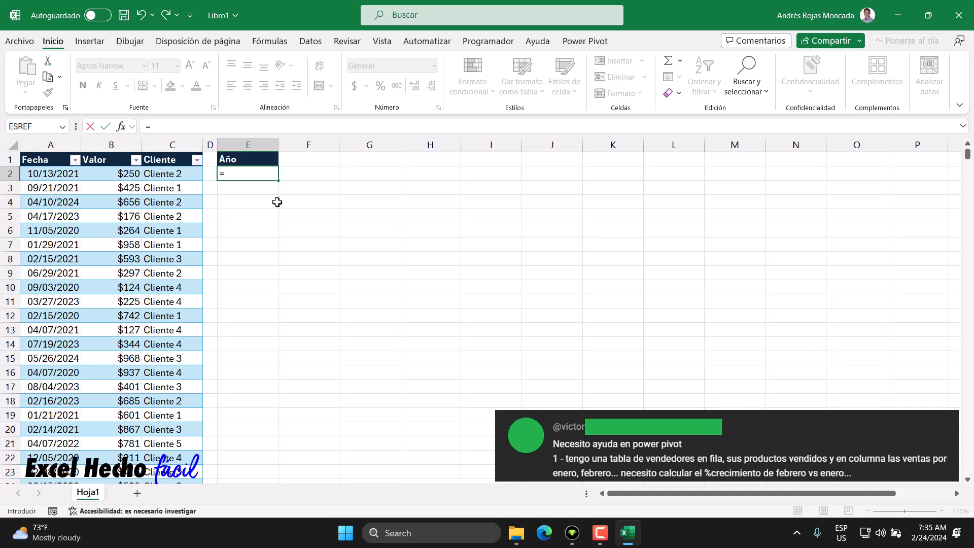
text(or)
key(Tab)
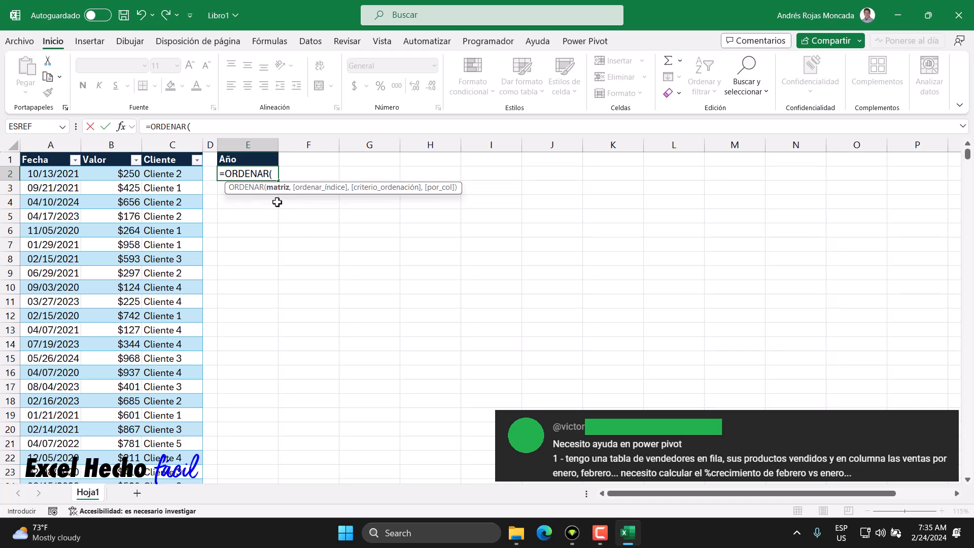
text(uni)
key(Down)
key(Down)
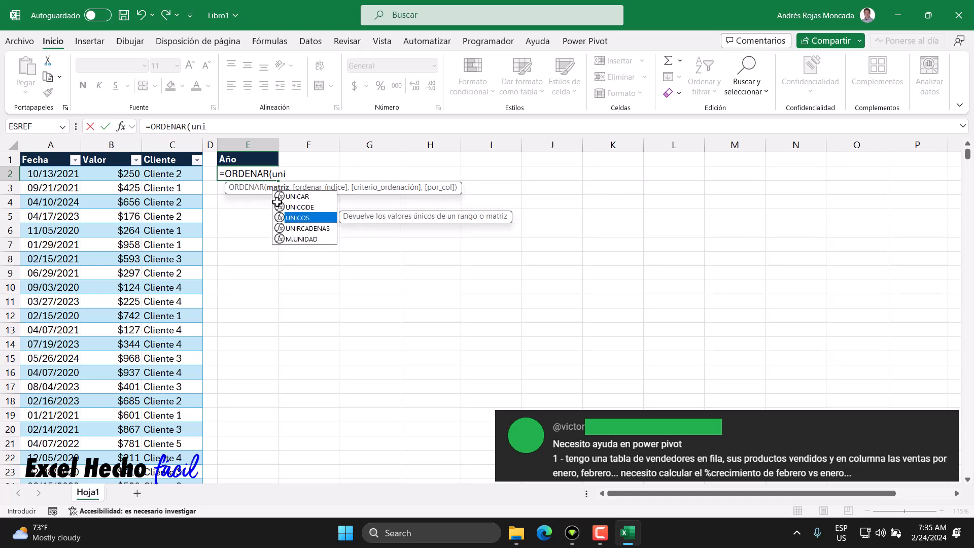
key(Tab)
text(añ)
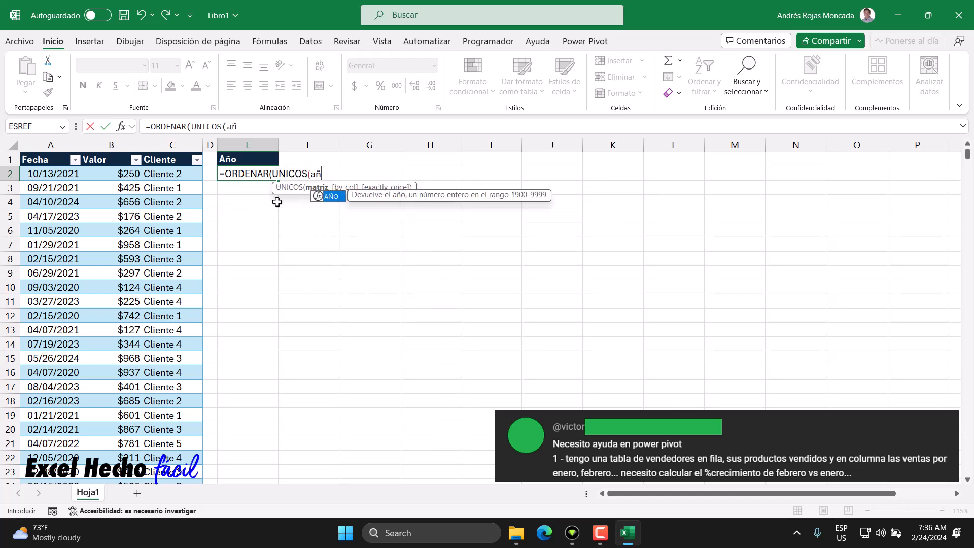
key(Tab)
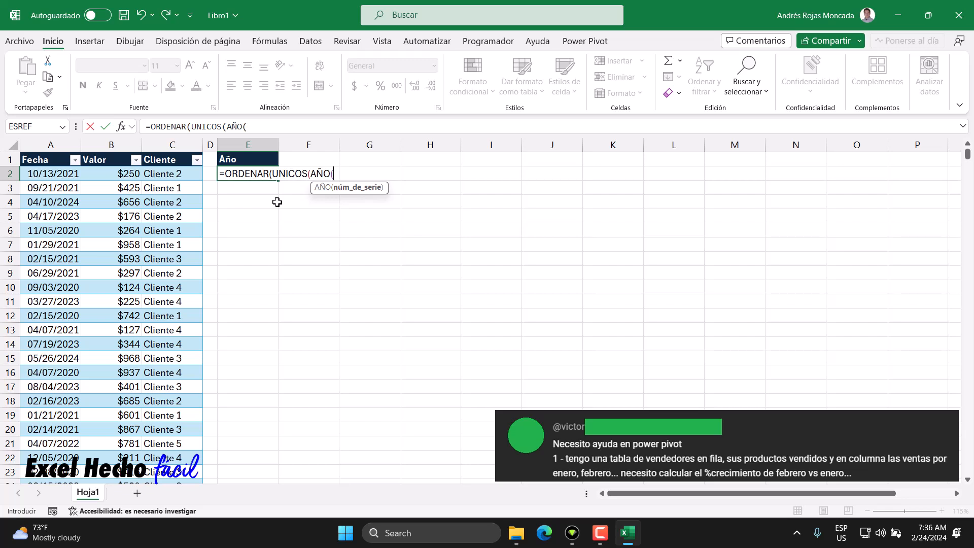
click(52, 155)
text())
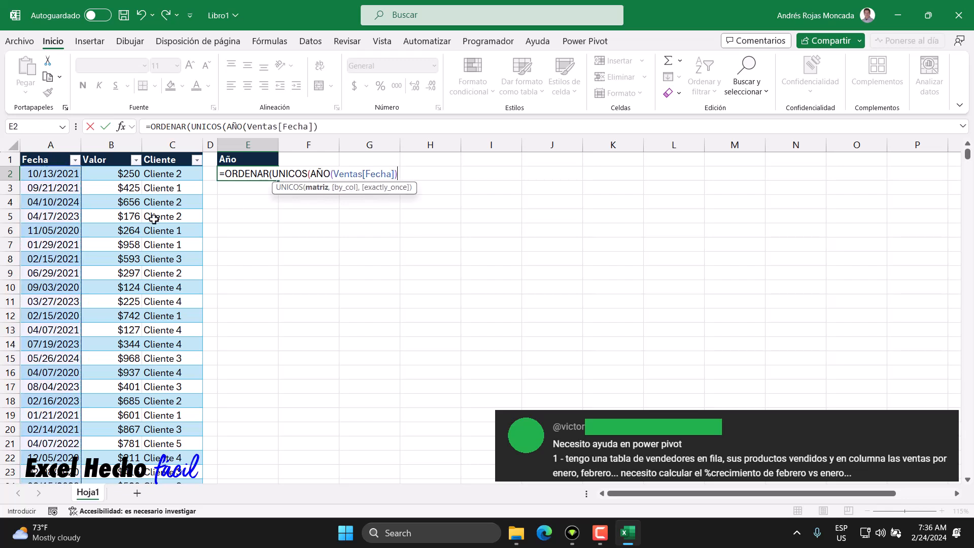
Preview the array arguments of UNICOS and ORDENAR, and complete the E2 formula as =ORDENAR(UNICOS(AÑO(Ventas[Fecha])))
click(305, 187)
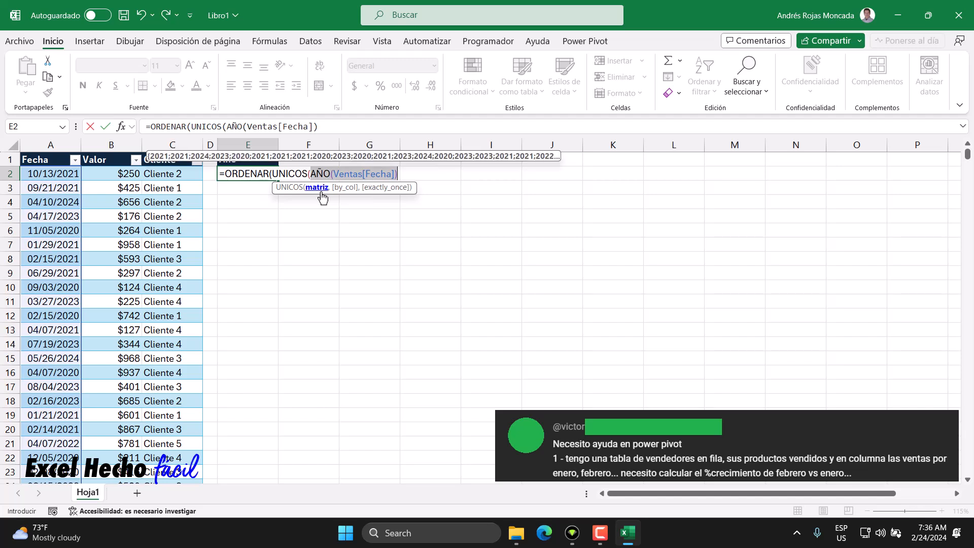
click(398, 173)
text())
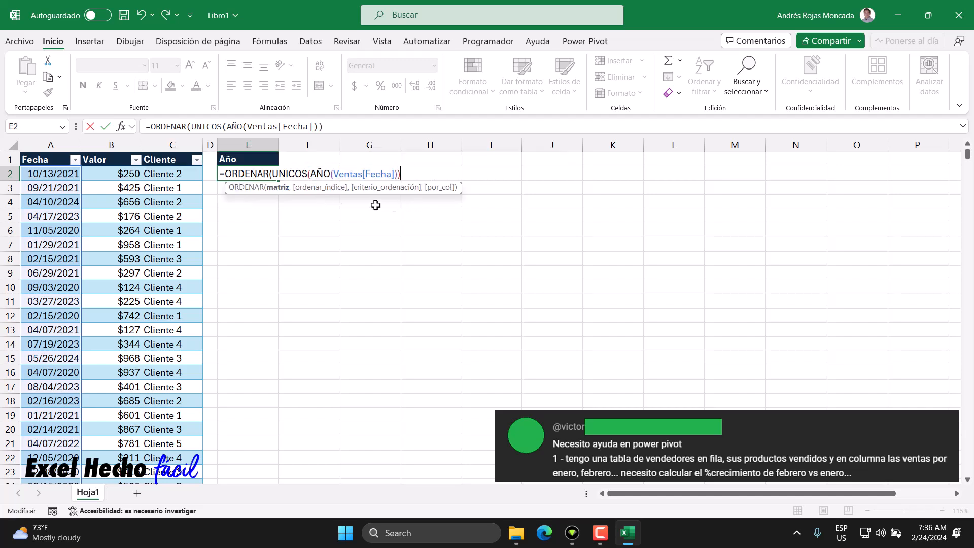
click(277, 188)
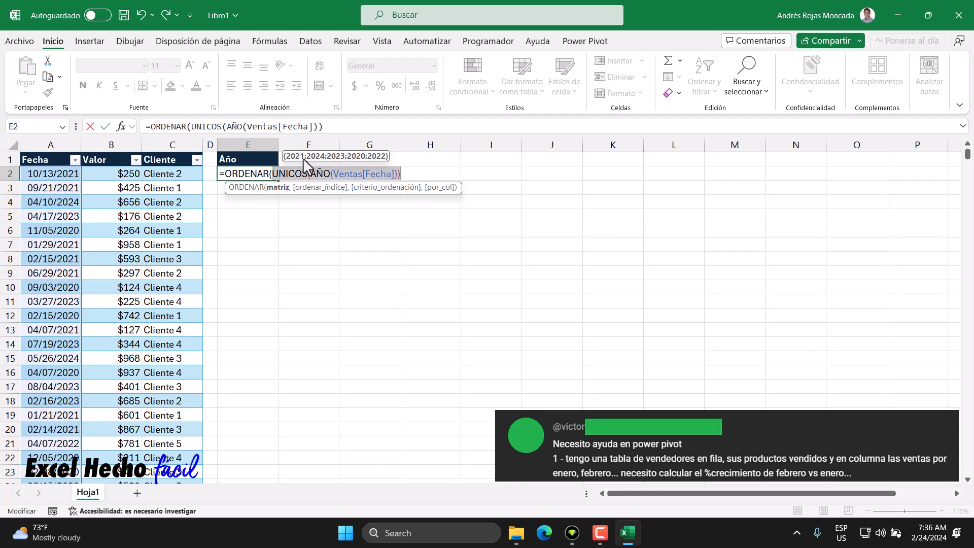
click(402, 174)
text())
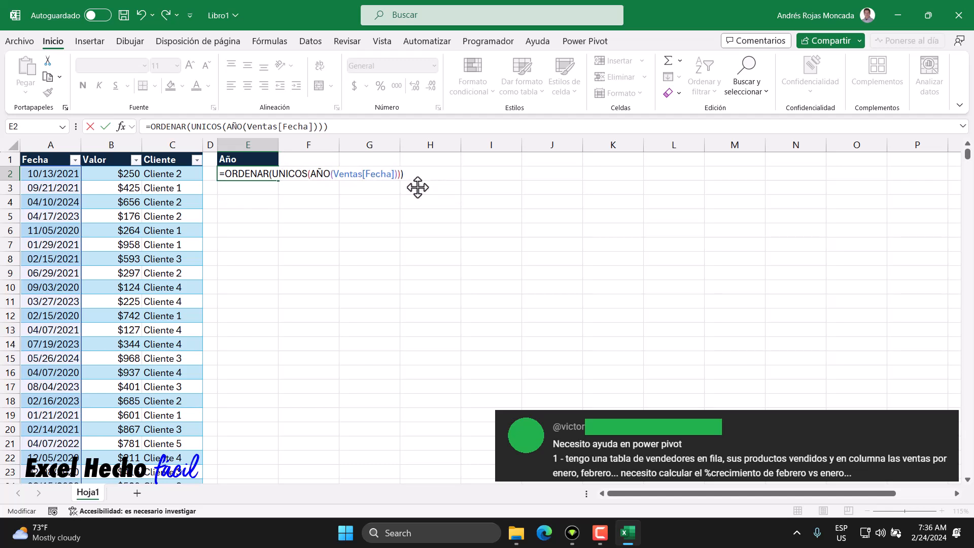
key(Return)
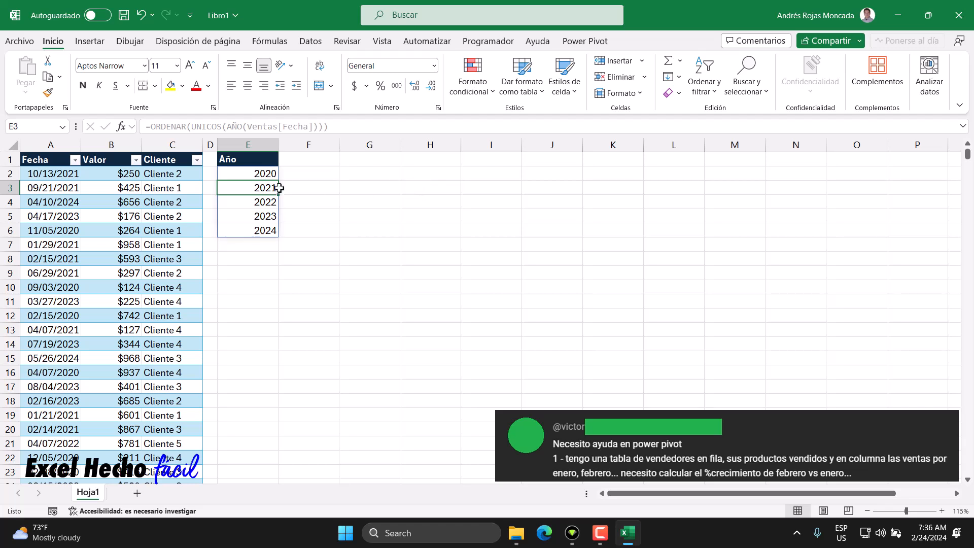
click(272, 174)
click(272, 186)
click(272, 201)
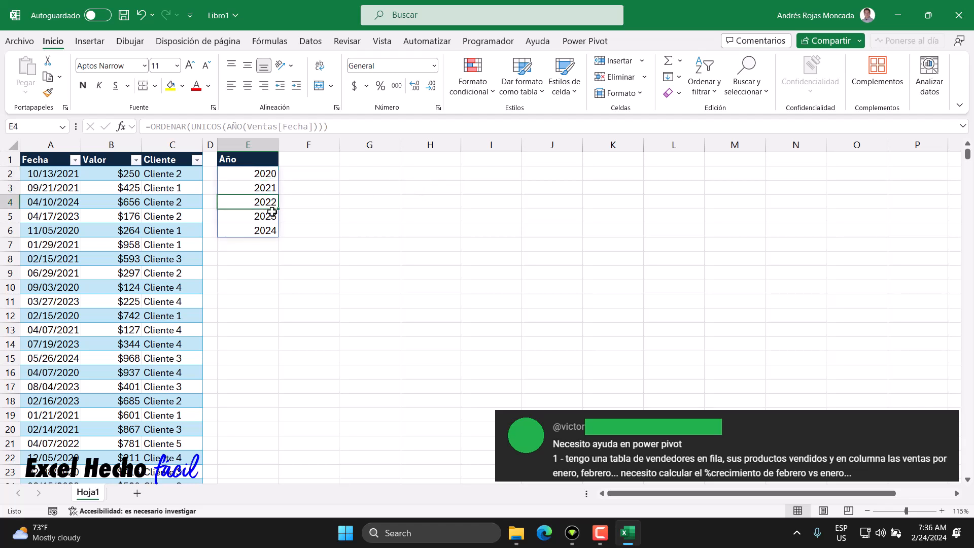
click(274, 214)
click(272, 228)
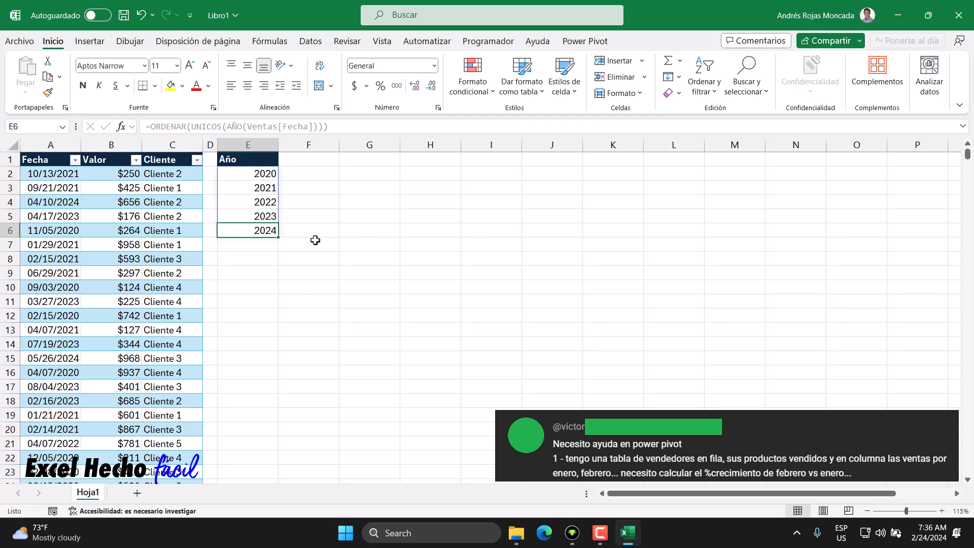
Enter the header Ventas in cell F1, beside the Año header
click(290, 158)
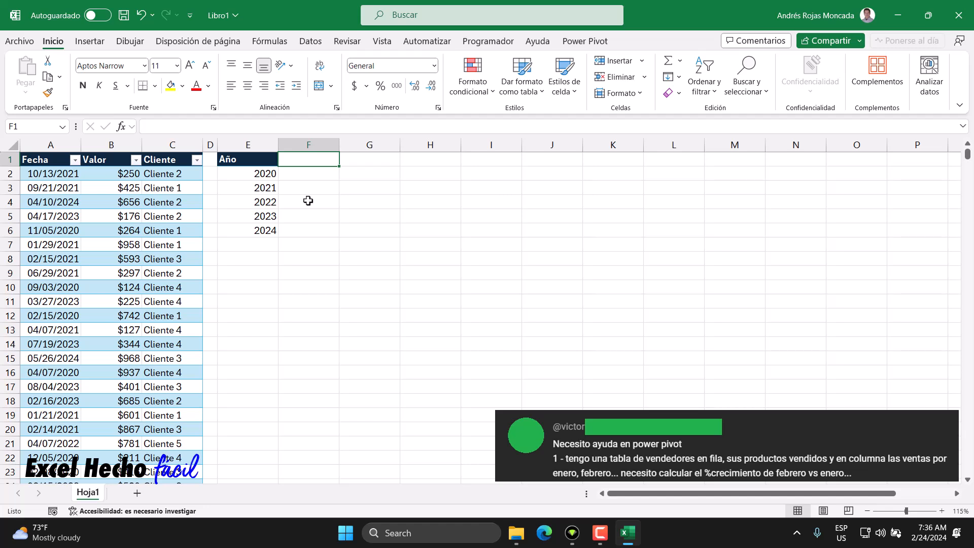
text(vENT)
key(Escape)
text(Ventas)
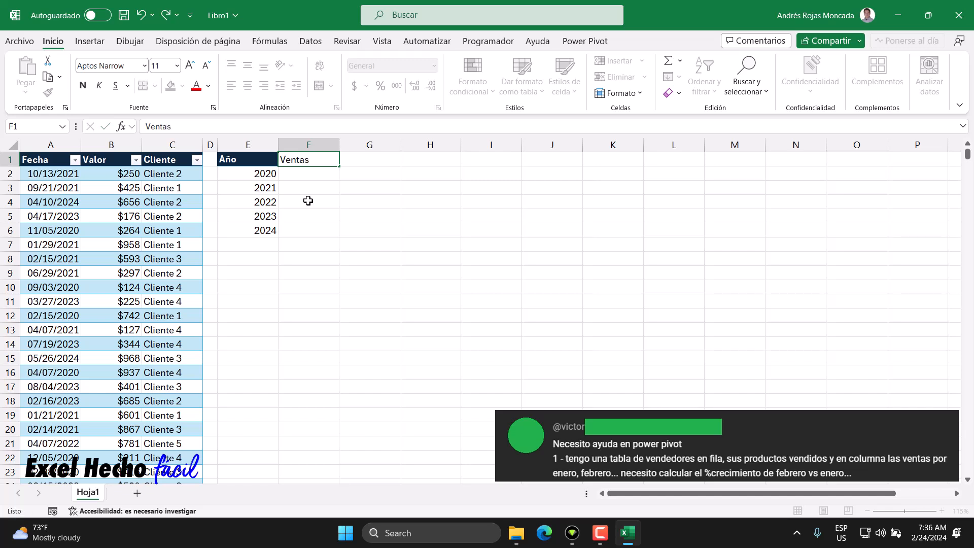
Apply the formatting of the Año header to the Ventas header in cell F1
key(ctrl+Return)
click(263, 159)
click(49, 92)
click(289, 162)
Begin a formula in F2 that maps the spilled years through a LAMBDA with parameter a: =MAP(E2#,LAMBDA(a,
click(298, 175)
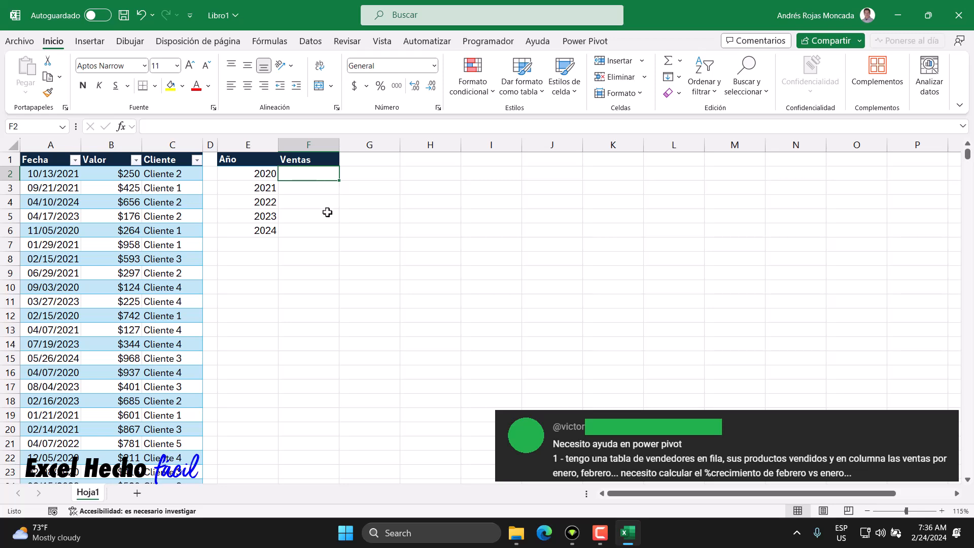
text(=map)
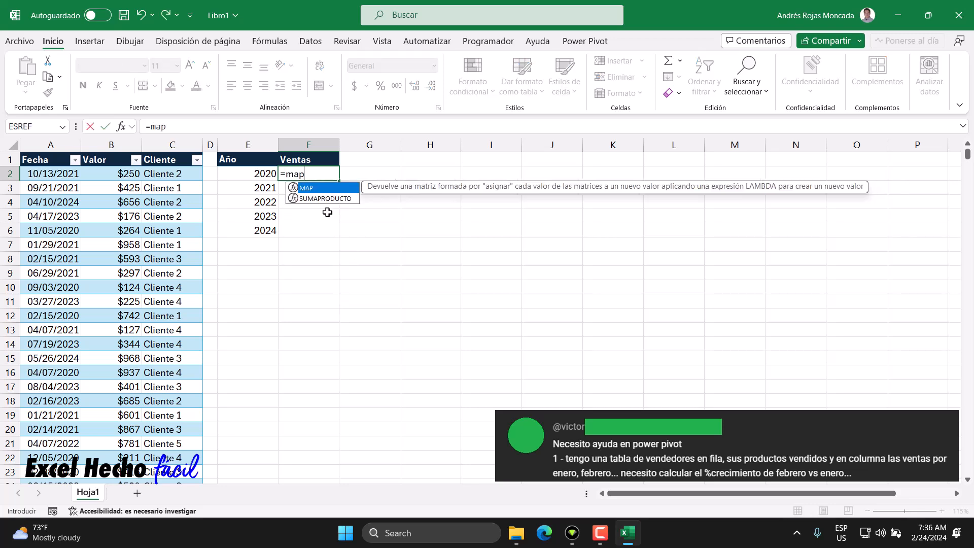
key(Tab)
key(Left)
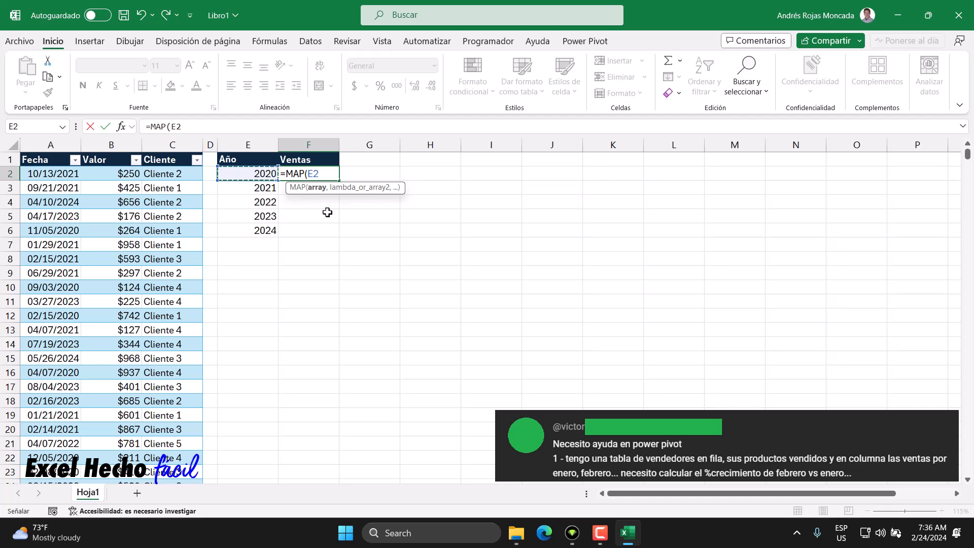
text(#)
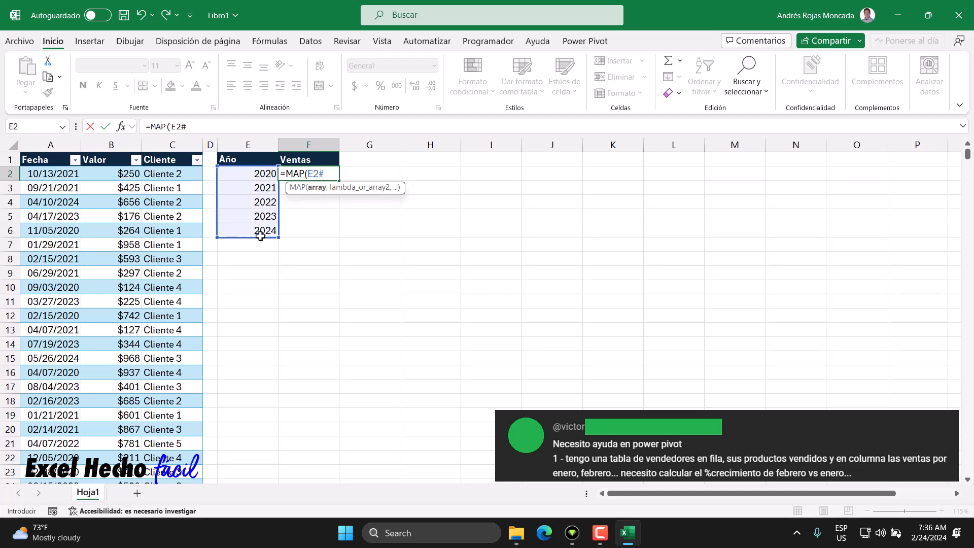
text(,LA)
key(Tab)
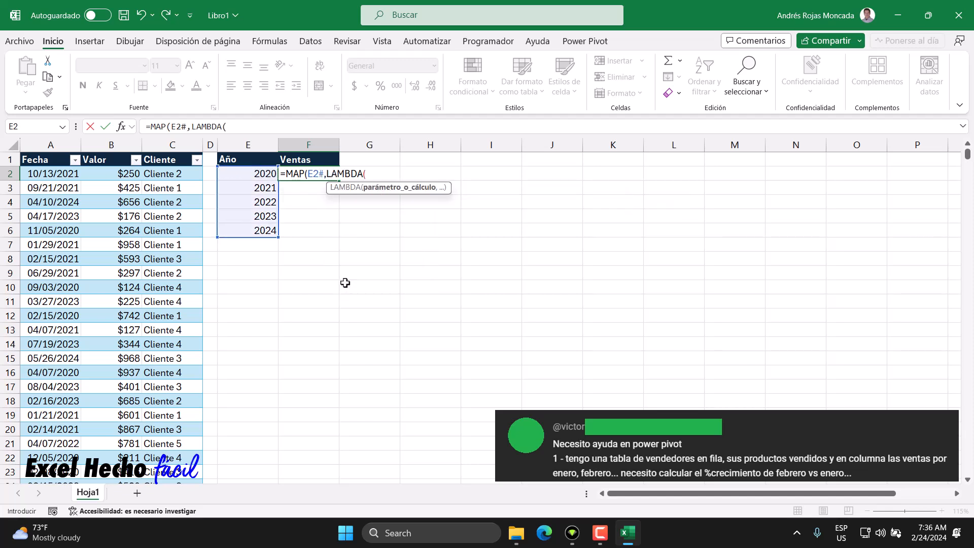
text(a,)
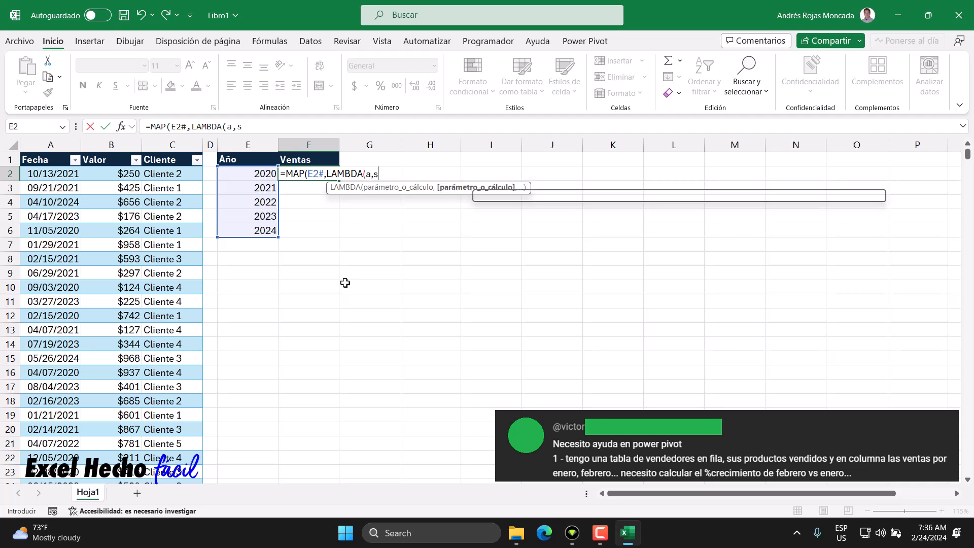
Add SUMAPRODUCTO((AÑO(Ventas[Fecha]) as the start of the LAMBDA calculation in F2
text(sum)
key(Down)
key(Down)
key(Down)
key(Tab)
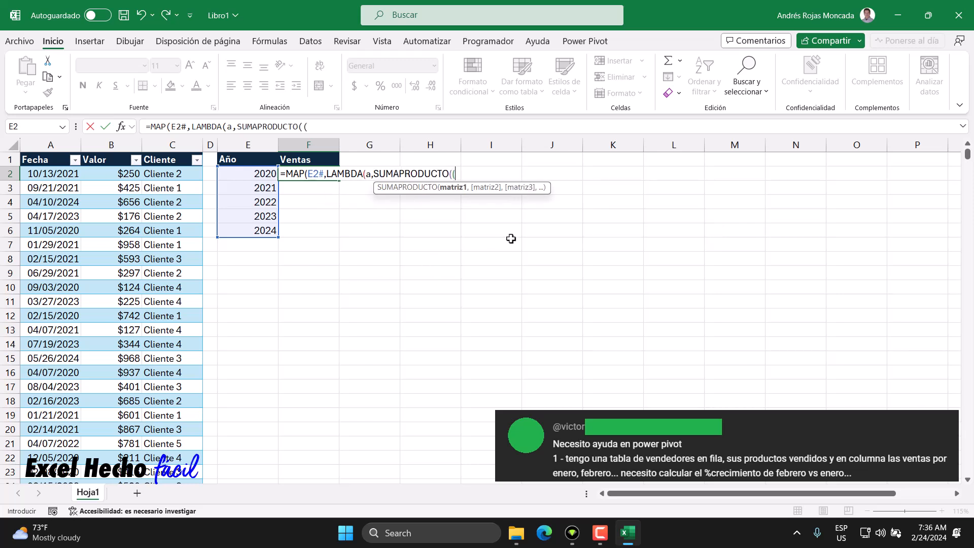
drag(539, 188, 538, 239)
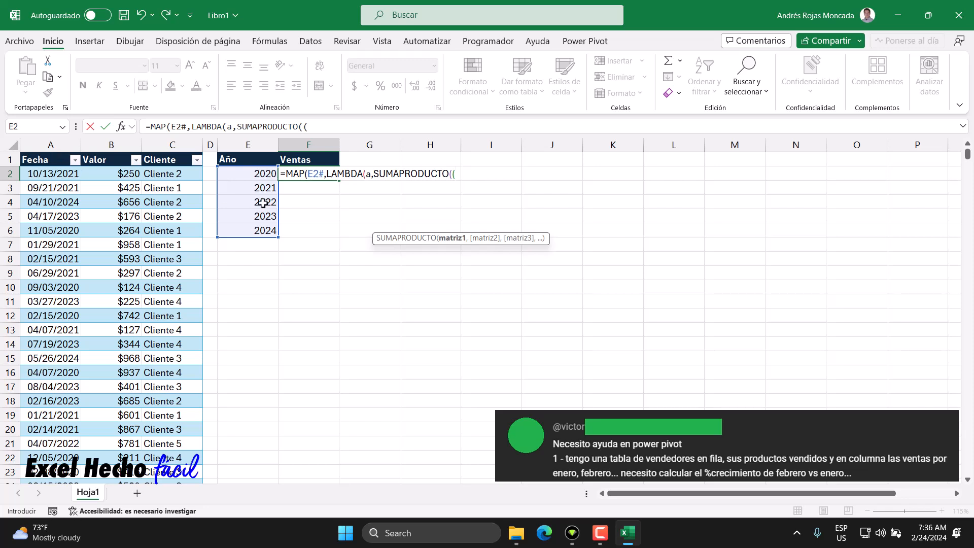
text(a►4)
key(BackSpace)
key(BackSpace)
text(ño()
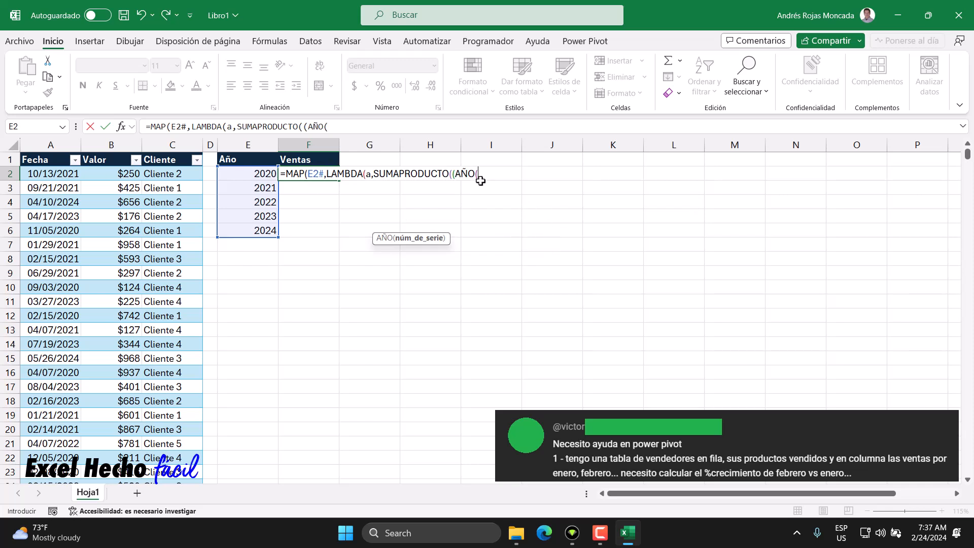
click(51, 150)
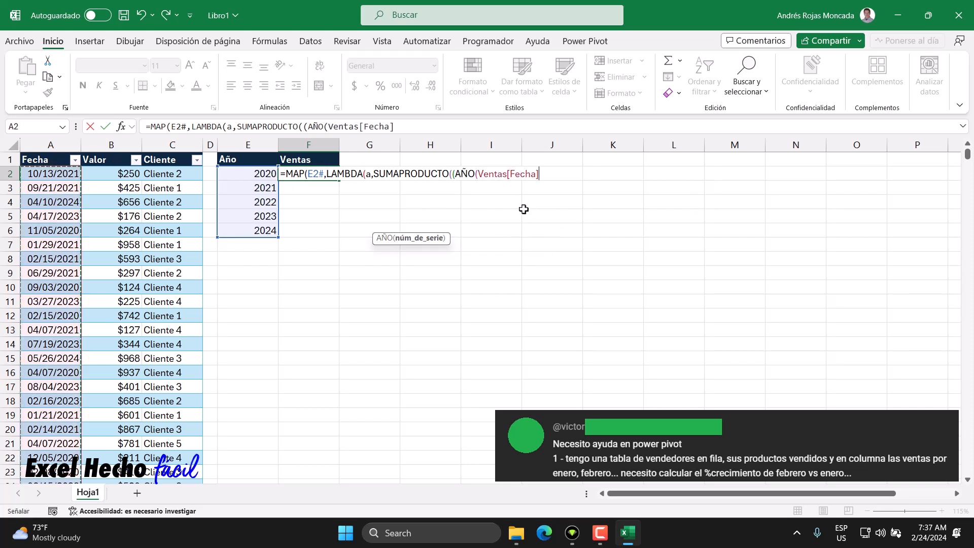
text())
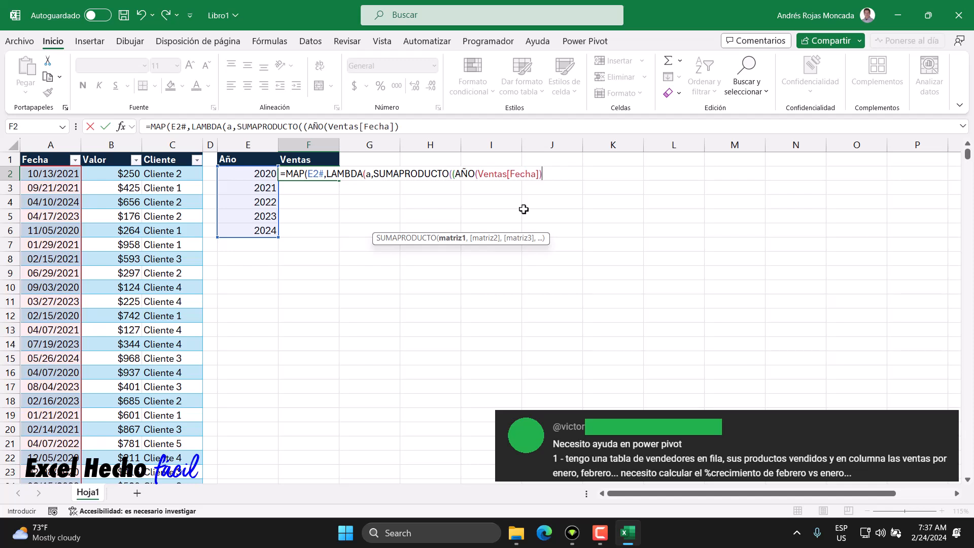
Compare the sale years with parameter a, completing the first SUMAPRODUCTO array as (AÑO(Ventas[Fecha])=a)*1
drag(455, 174, 566, 176)
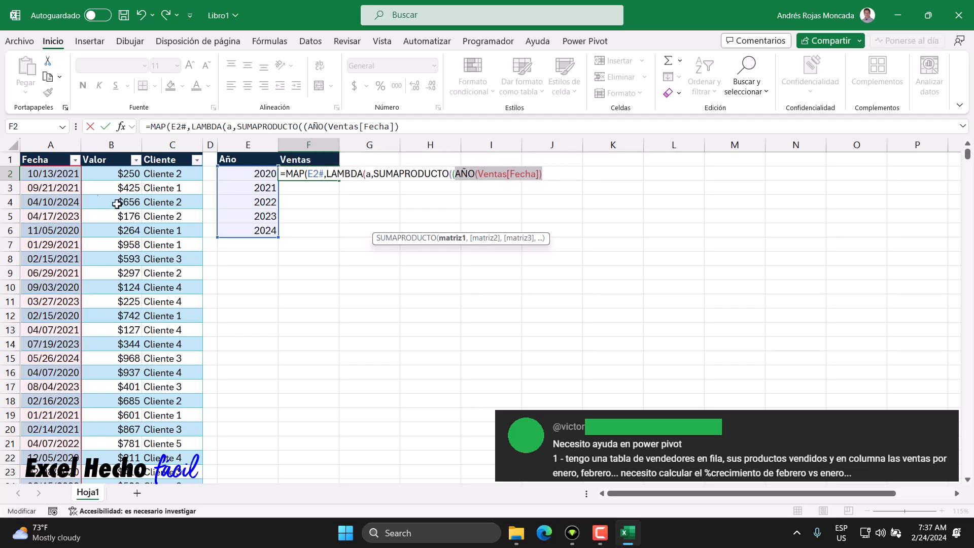
click(544, 174)
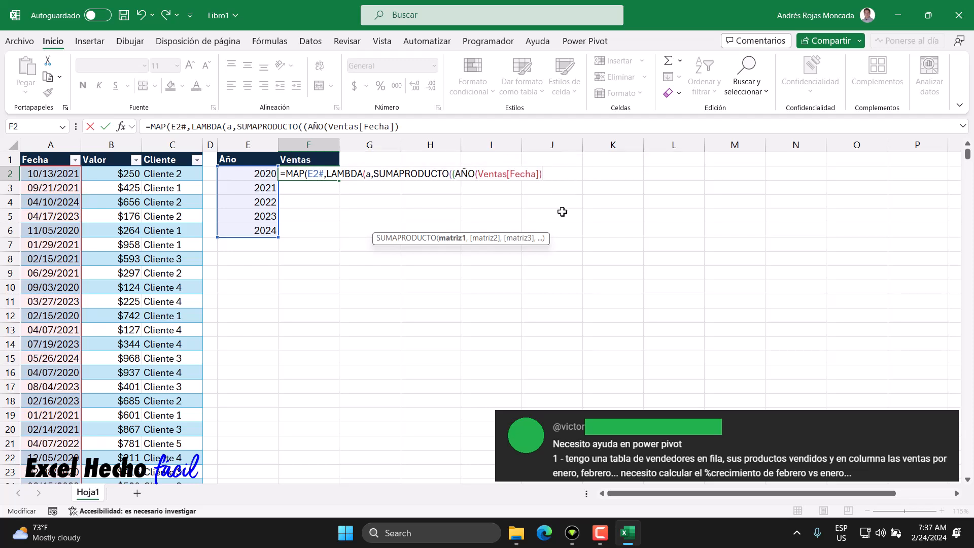
text(=a)
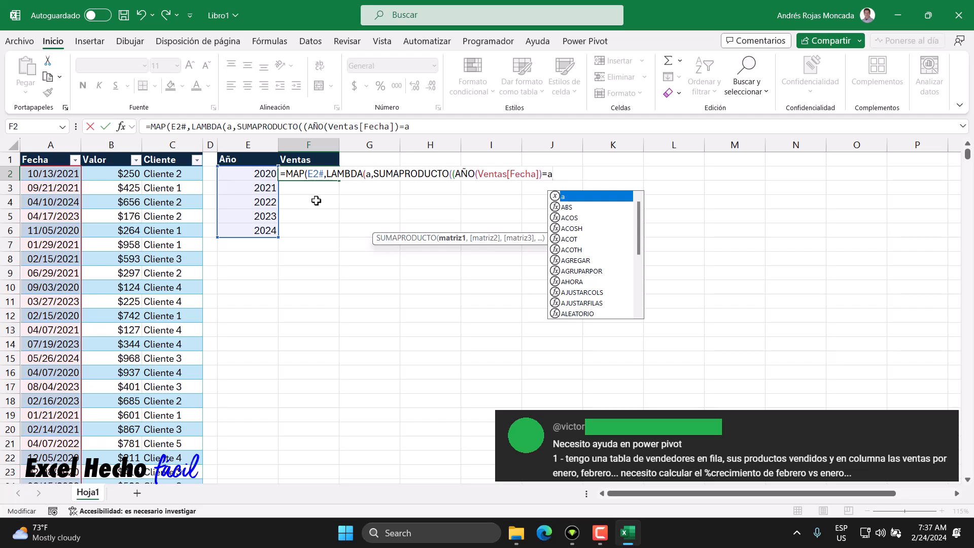
text())
drag(452, 174, 544, 178)
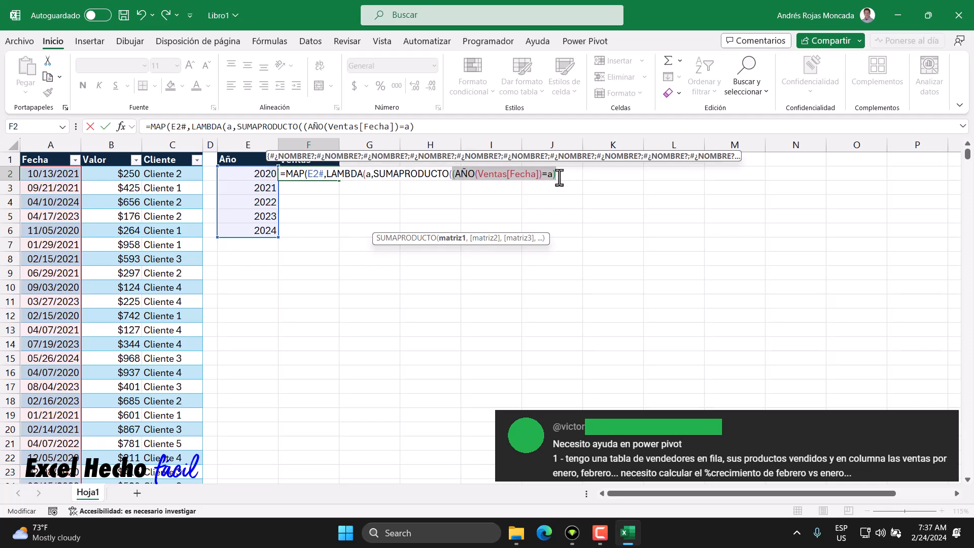
click(563, 179)
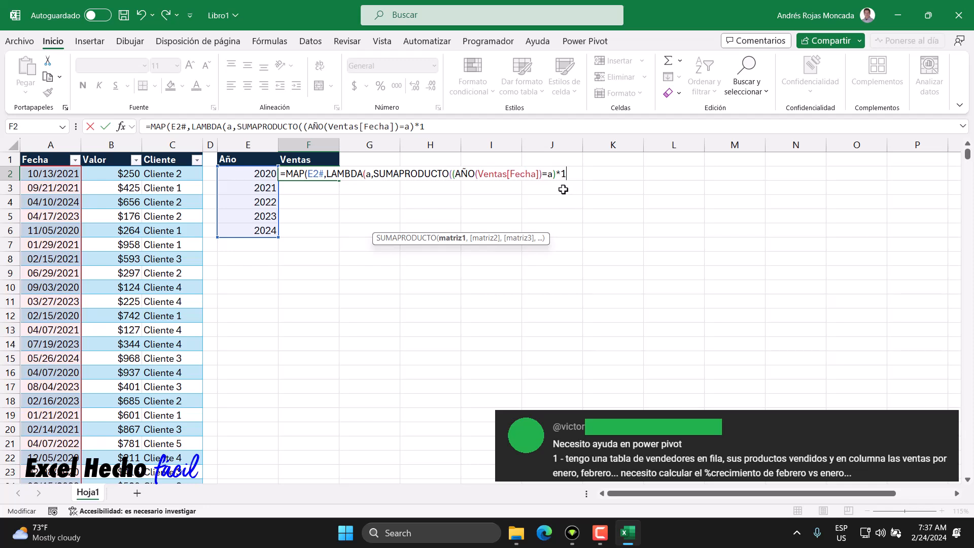
Add Ventas[Valor] as the second SUMAPRODUCTO array, then close and enter the F2 formula
text(,)
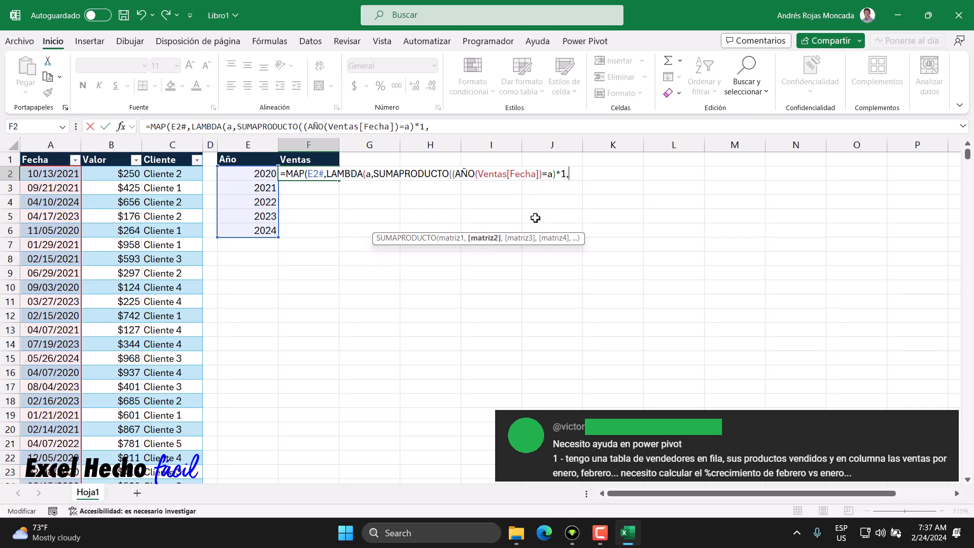
click(121, 152)
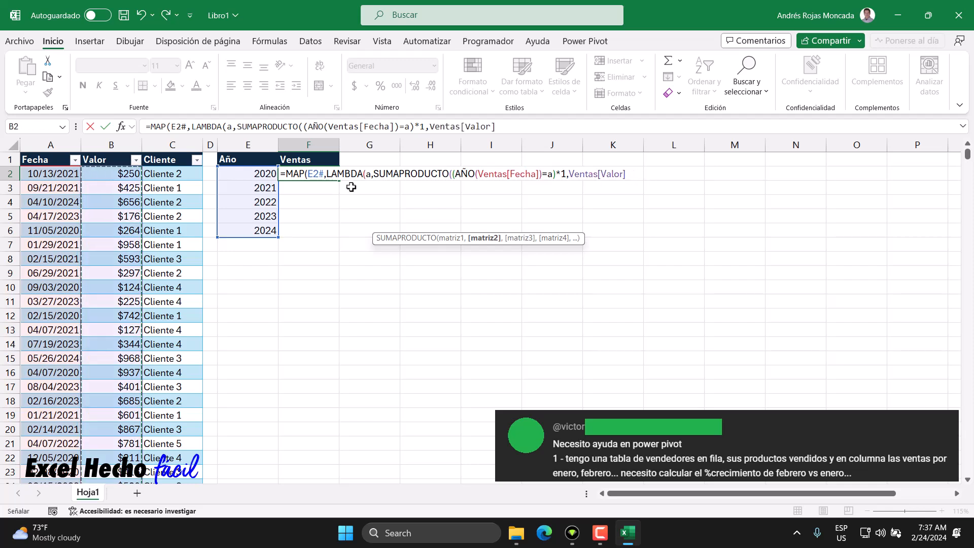
text())))
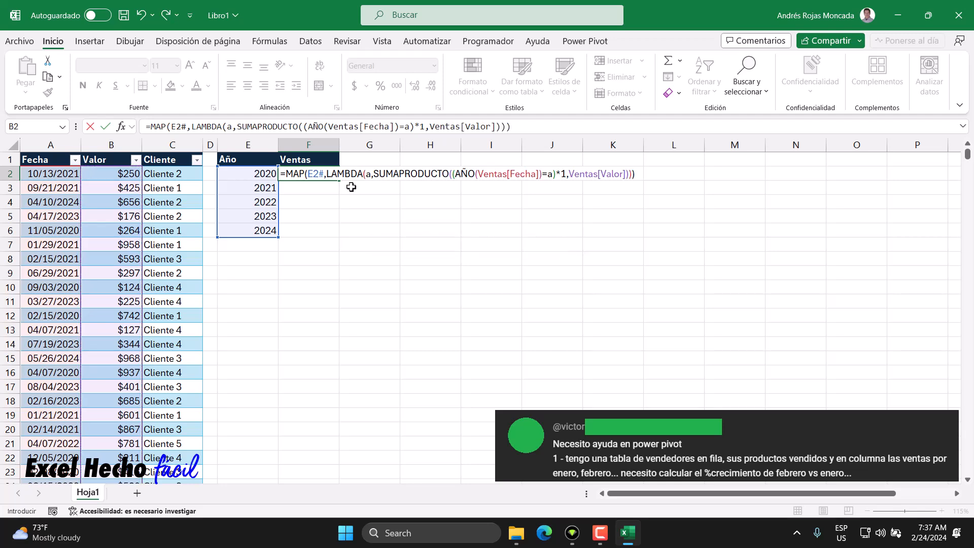
key(Return)
Format the yearly sales in F2:F6 as Moneda with no decimal places
drag(327, 179, 325, 231)
click(434, 66)
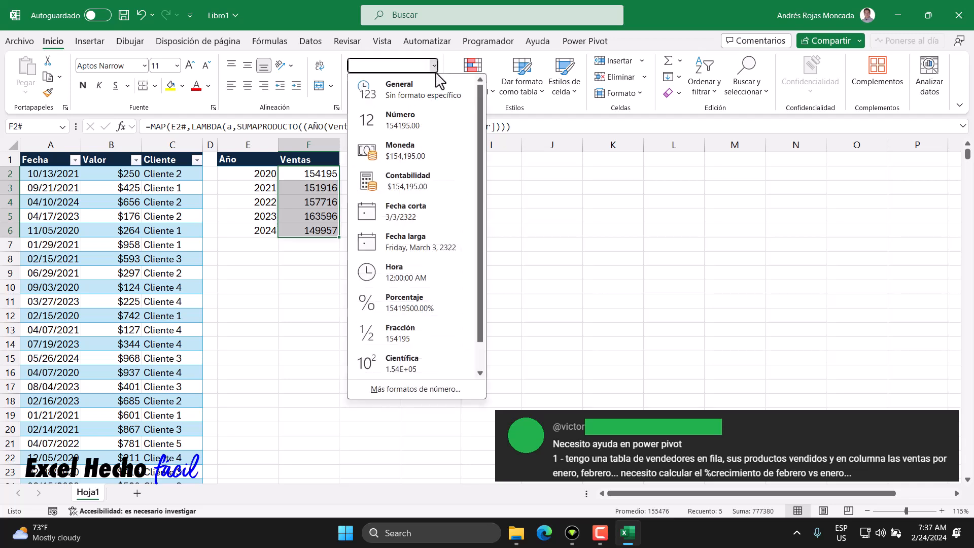
click(417, 152)
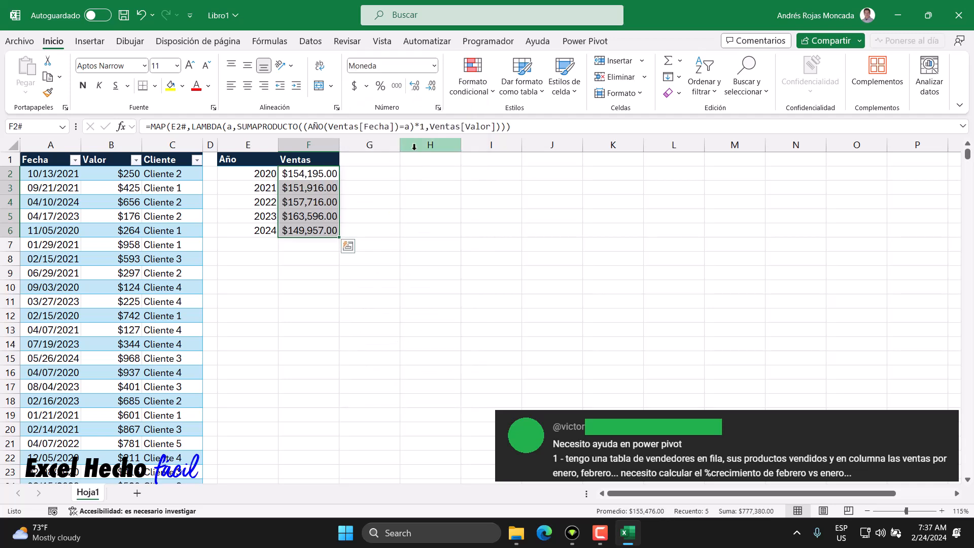
click(431, 85)
click(431, 85)
Examine the formulas behind the Año and Ventas columns and compare each year's sales with the previous year's in F2:F6
drag(324, 173, 320, 226)
click(267, 174)
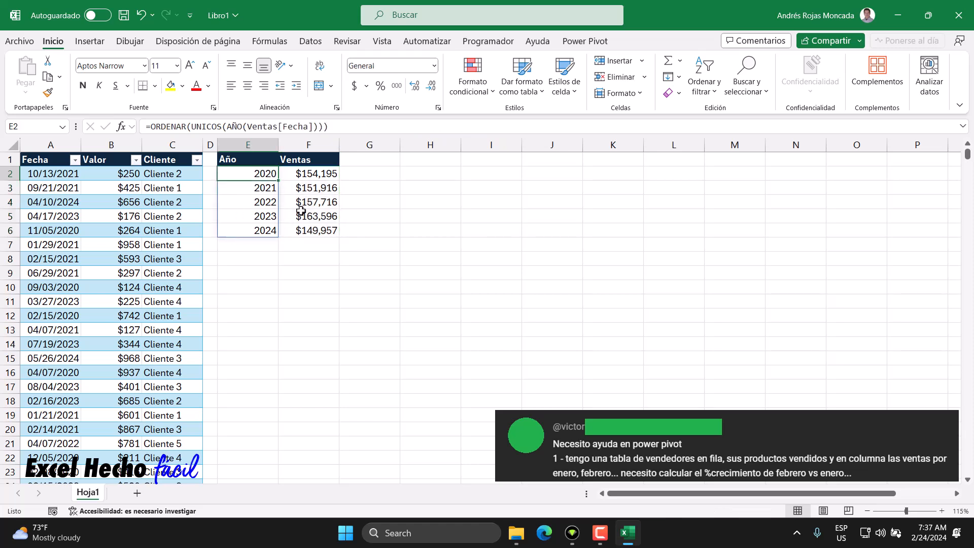
click(325, 175)
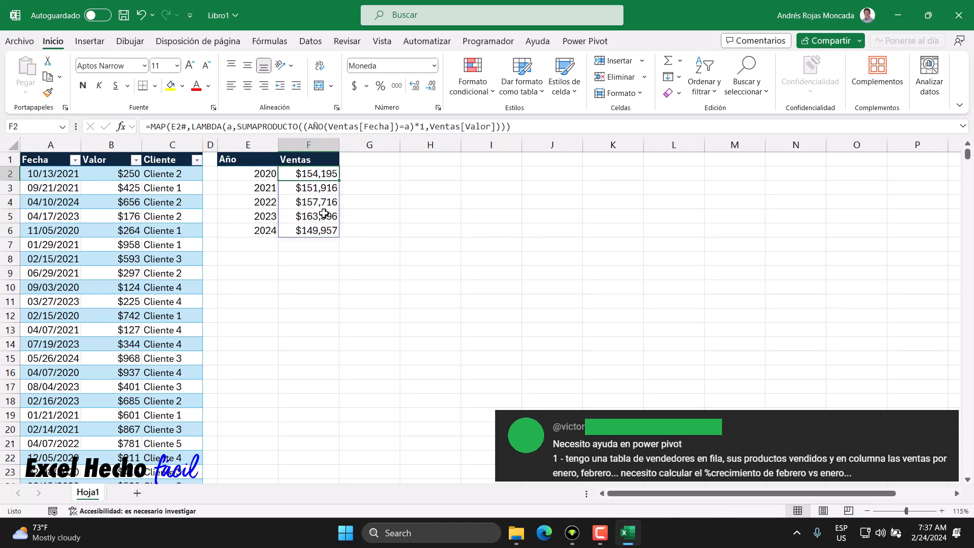
click(294, 188)
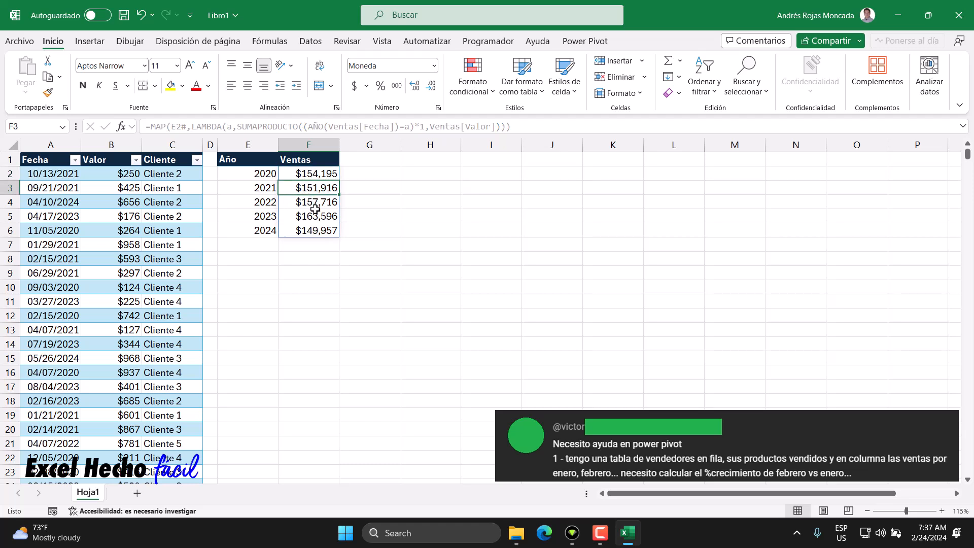
click(315, 178)
drag(315, 179, 318, 191)
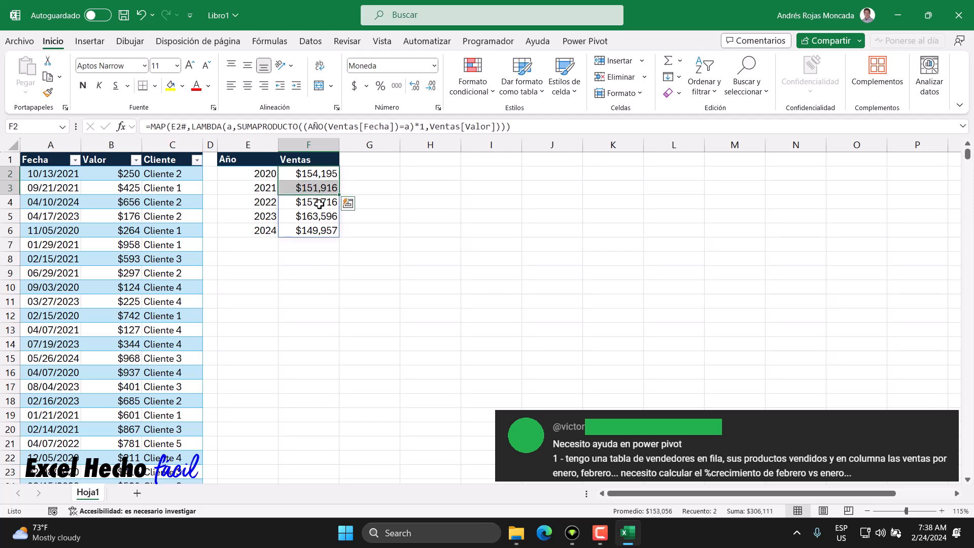
click(317, 188)
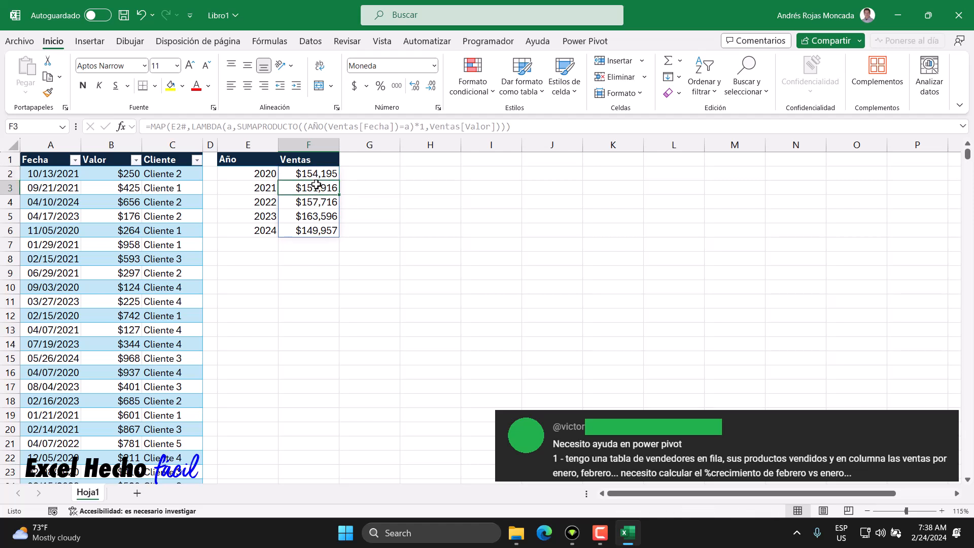
drag(317, 176, 318, 190)
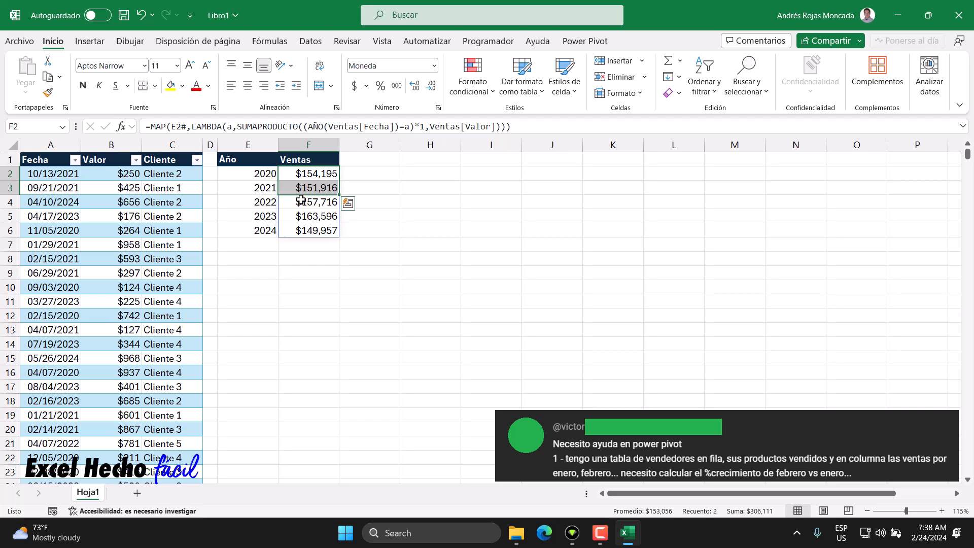
click(297, 190)
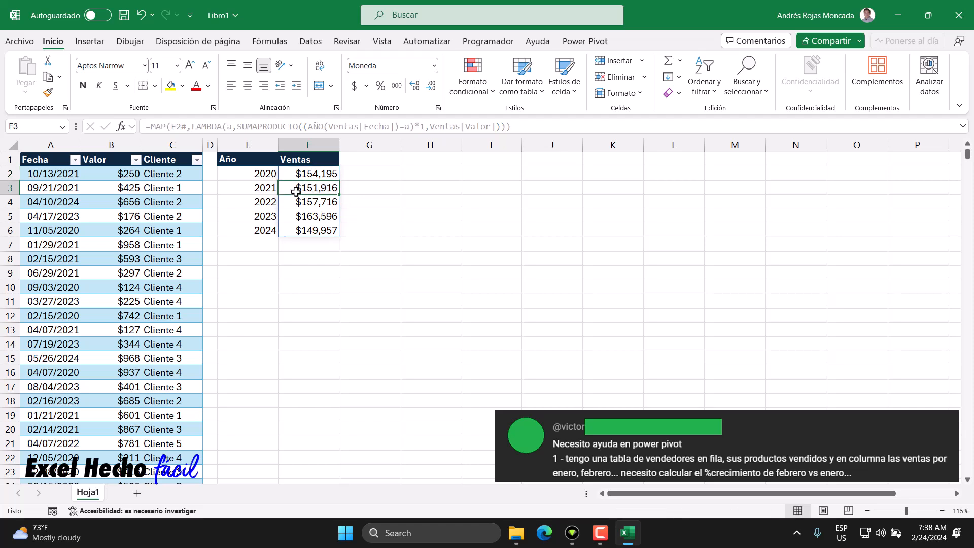
click(298, 177)
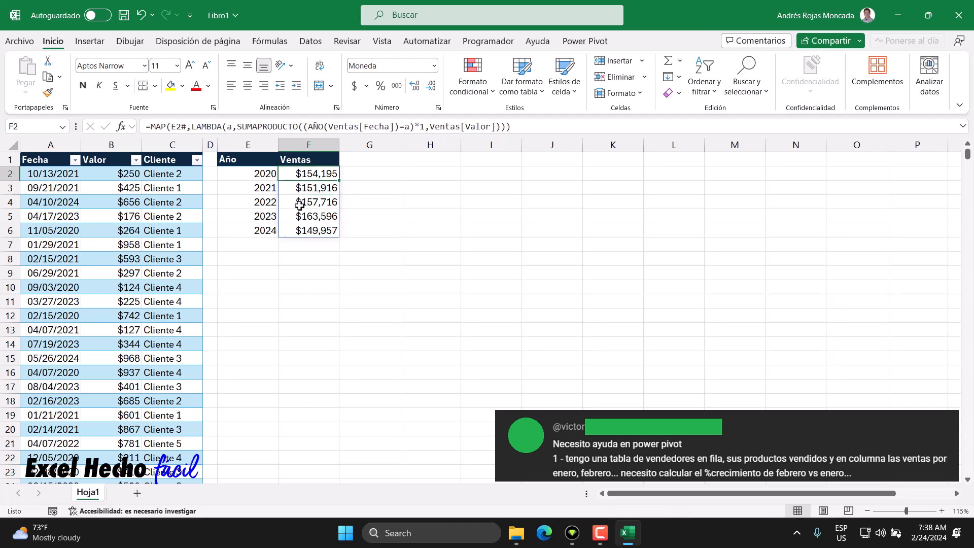
click(300, 205)
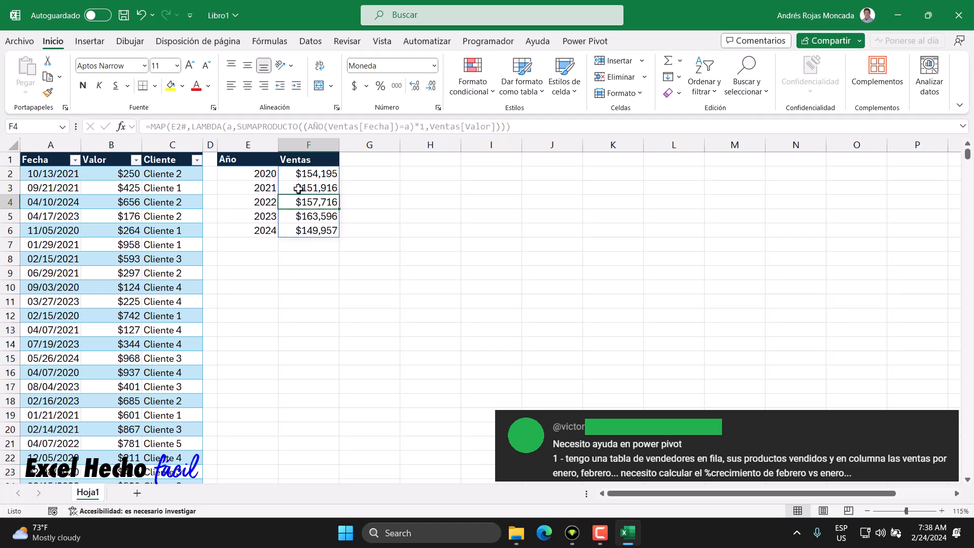
click(299, 187)
click(298, 216)
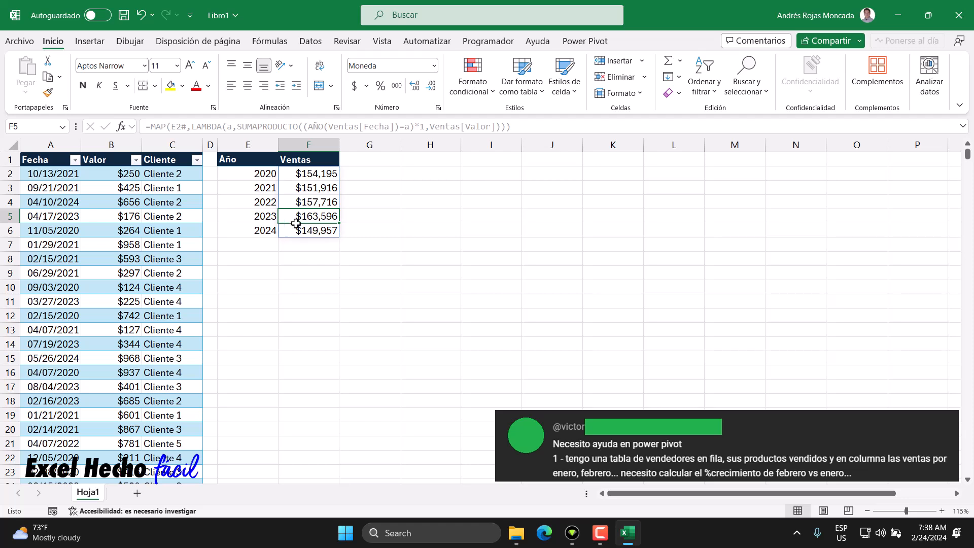
click(308, 203)
click(308, 222)
click(302, 232)
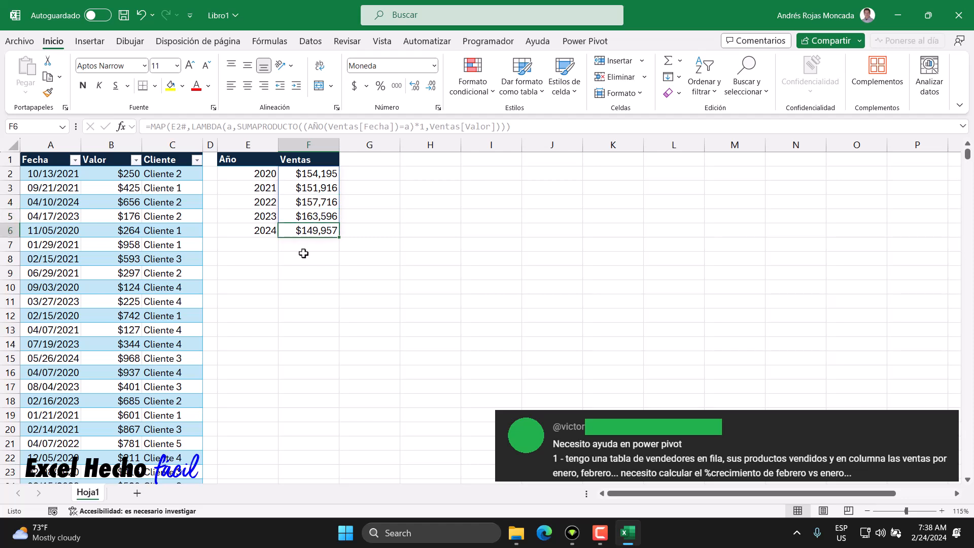
click(310, 216)
mouse_move(311, 212)
mouse_down()
mouse_move(312, 229)
mouse_move(310, 220)
mouse_up()
click(309, 203)
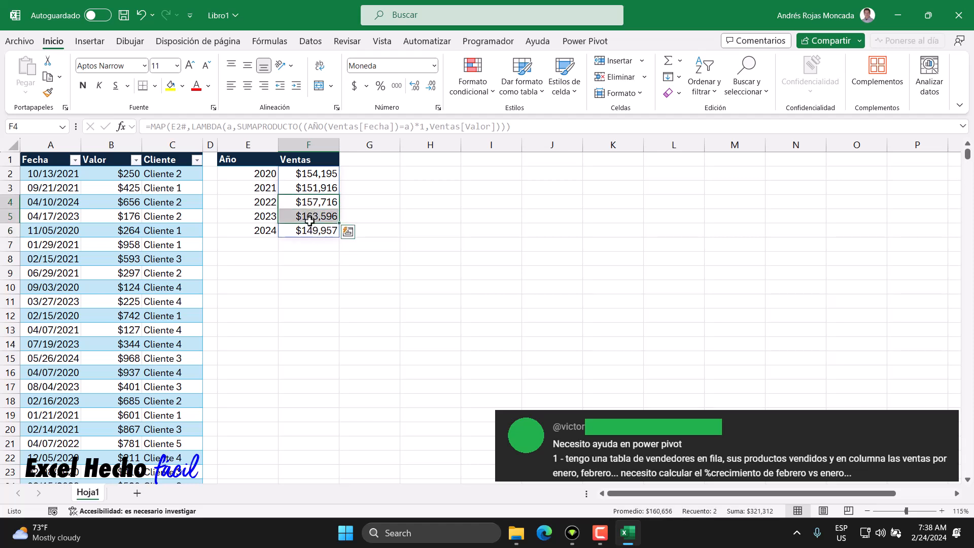
mouse_move(311, 186)
mouse_down()
mouse_move(314, 201)
mouse_move(318, 191)
mouse_up()
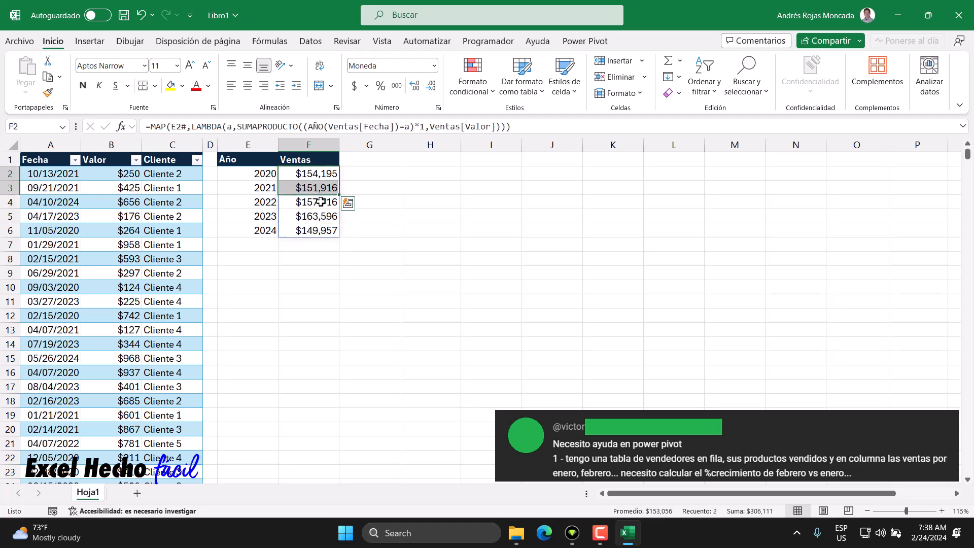
Add the header P Anterior in G1 and give it the same formatting as the Ventas header
click(354, 161)
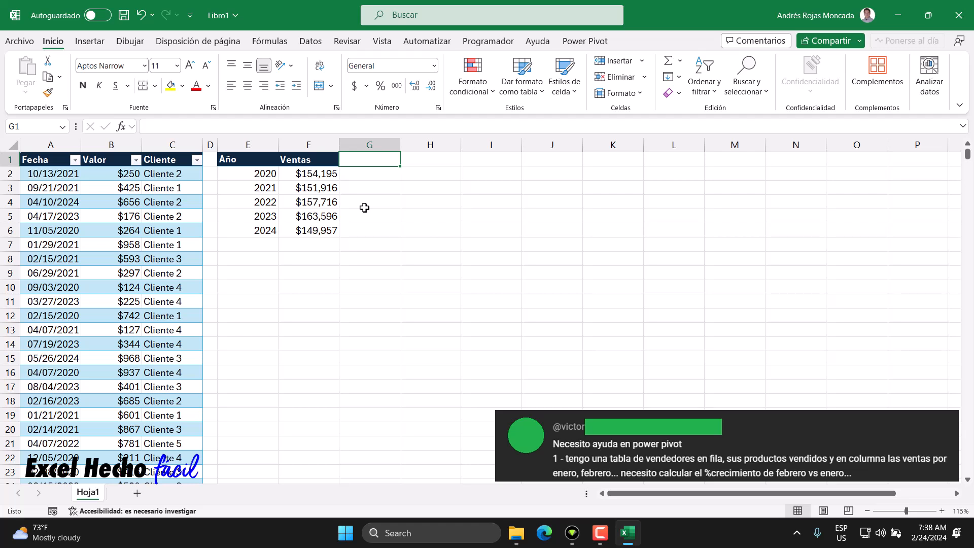
text(P)
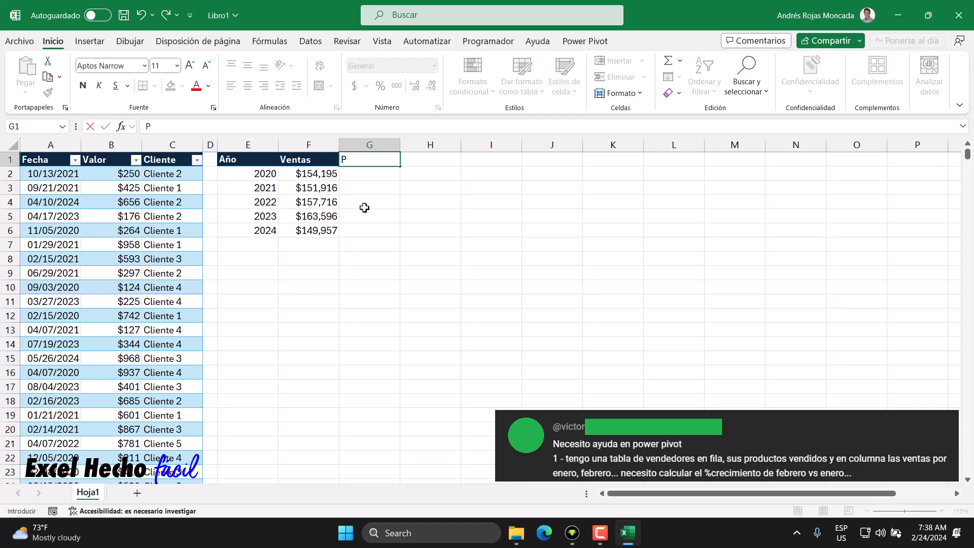
text( Anterior)
key(Return)
click(295, 158)
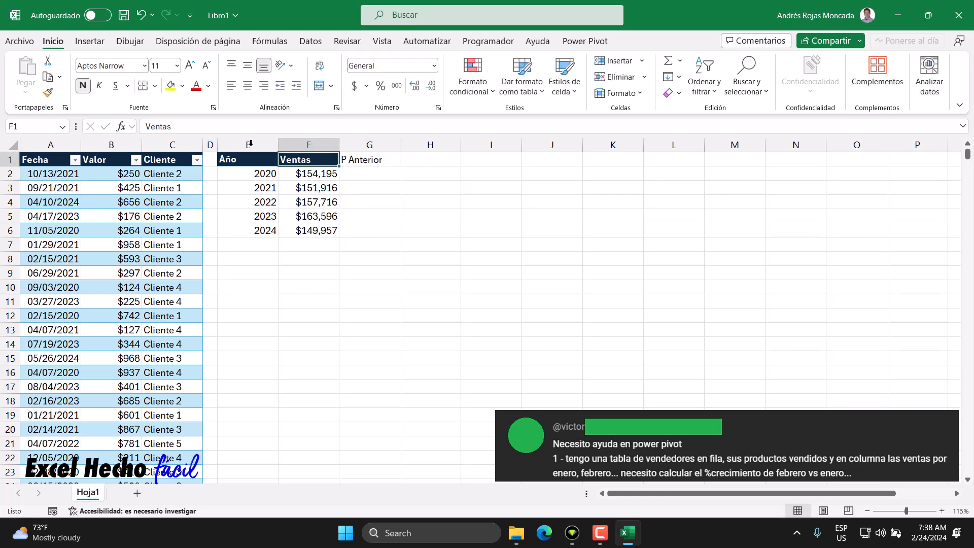
click(48, 92)
Enter =SUMA(F1) in G2 to bring in the previous year's sales, and fill it down through G6
click(357, 173)
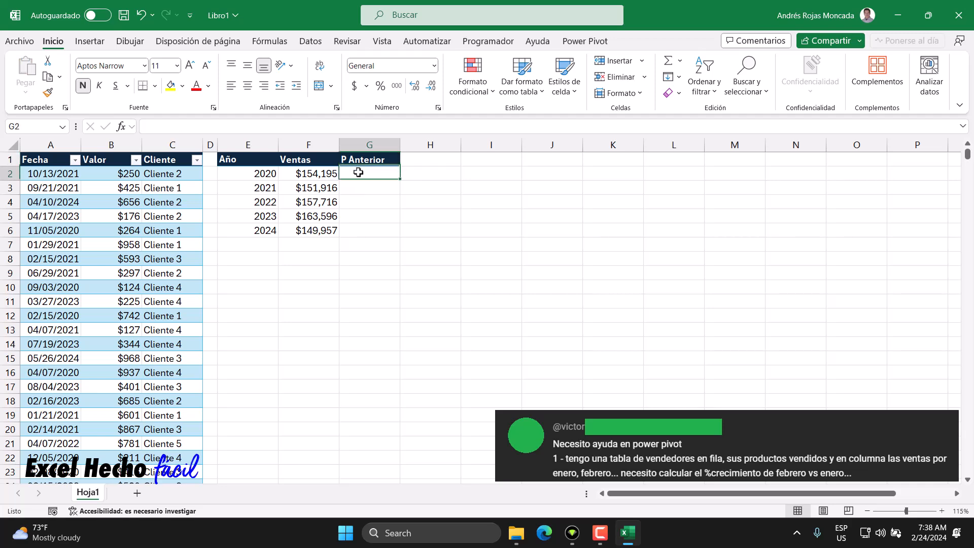
text(=sum)
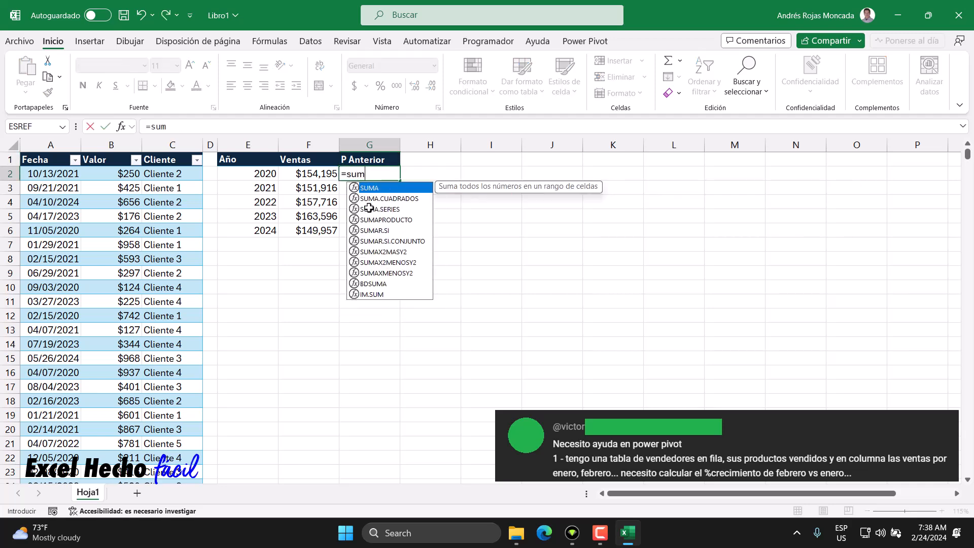
key(Tab)
key(Left)
key(Up)
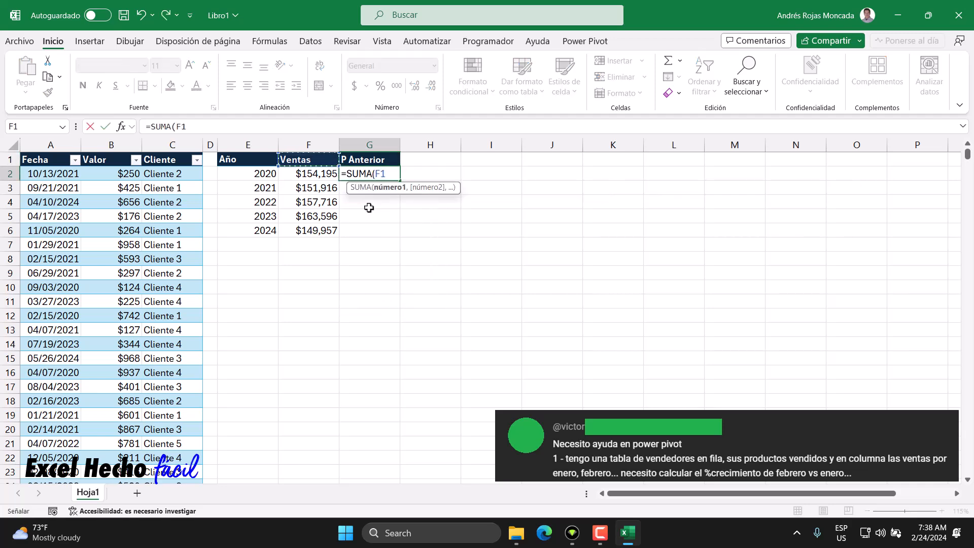
key(Return)
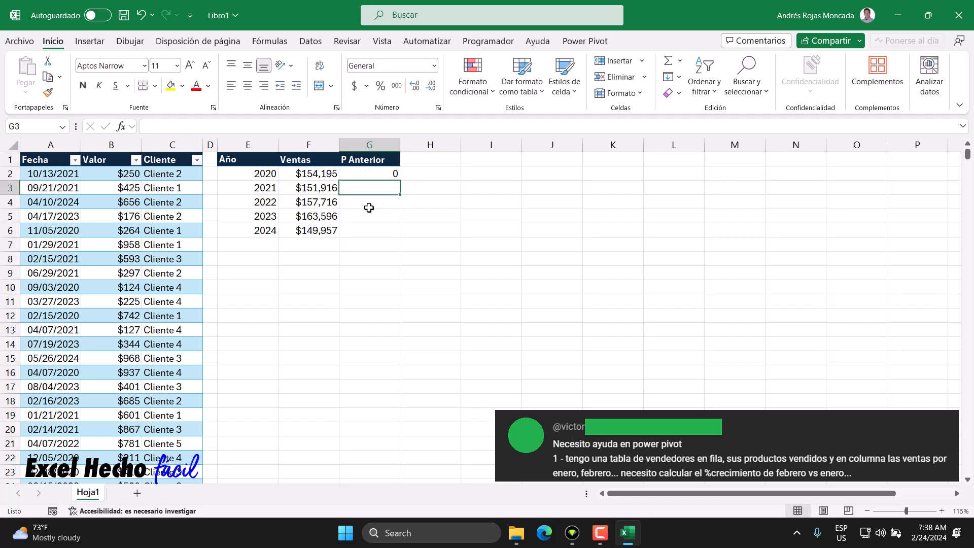
click(367, 178)
drag(401, 202, 401, 235)
click(362, 188)
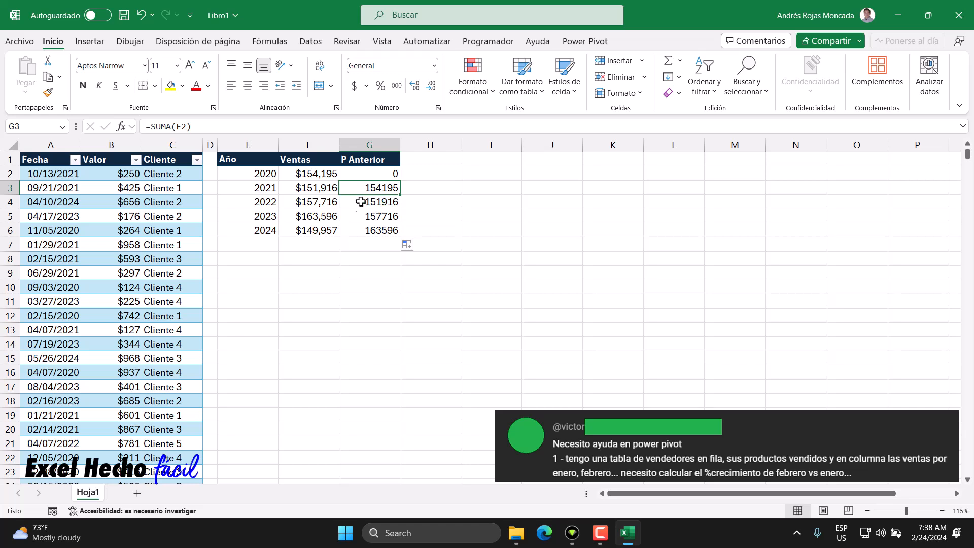
Copy the currency format of the Ventas values onto the P Anterior values in G2:G6
click(311, 178)
click(48, 92)
drag(391, 175, 386, 231)
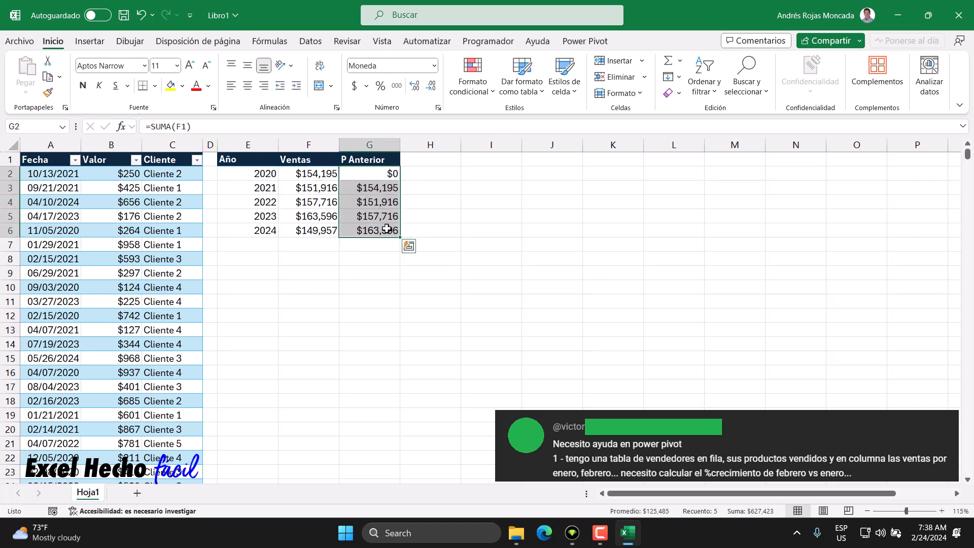
Compare each year's P Anterior value with the Ventas value of the year before it
click(319, 189)
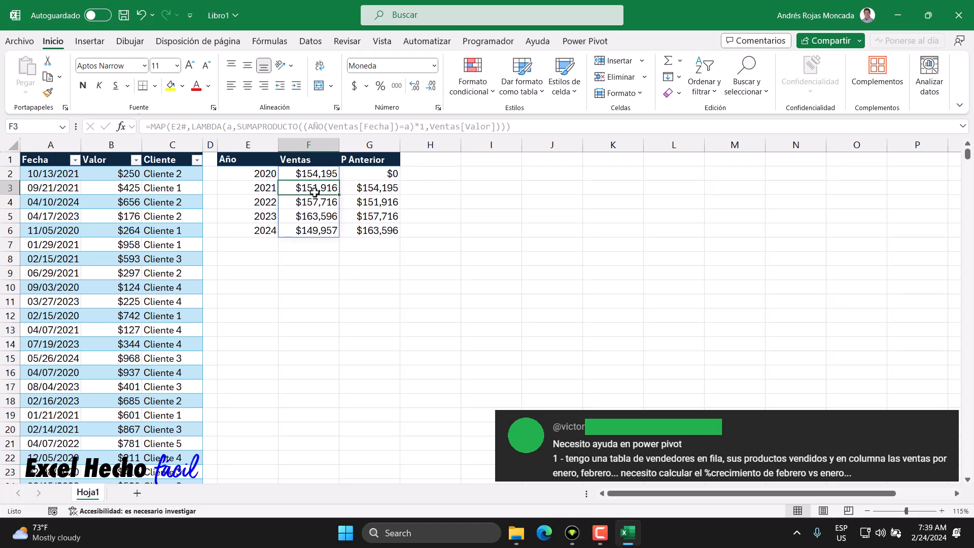
key(Right)
click(323, 178)
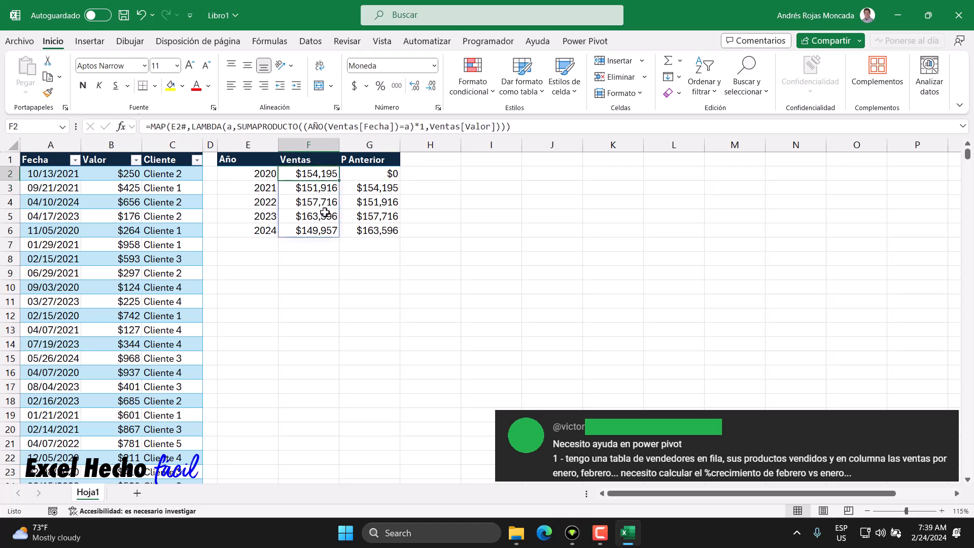
click(318, 208)
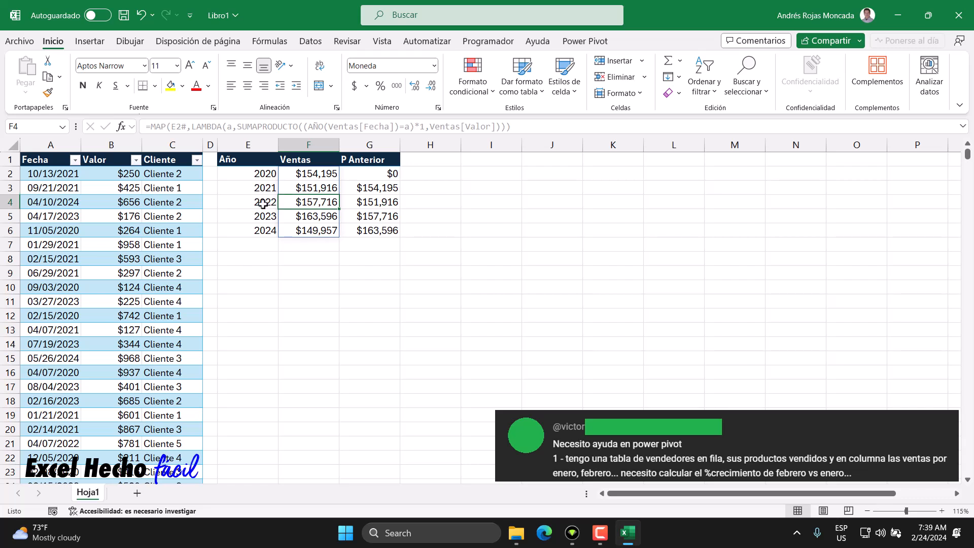
click(372, 203)
click(317, 188)
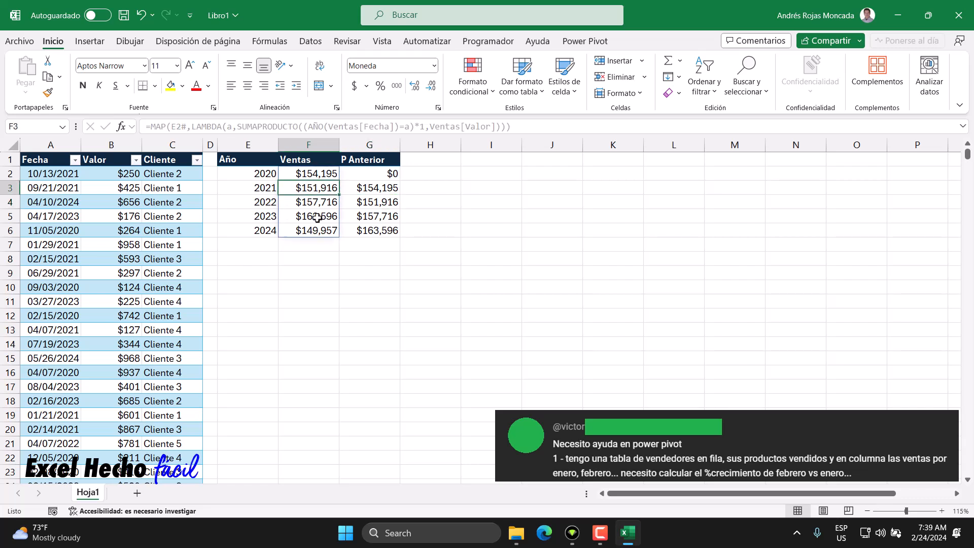
click(314, 218)
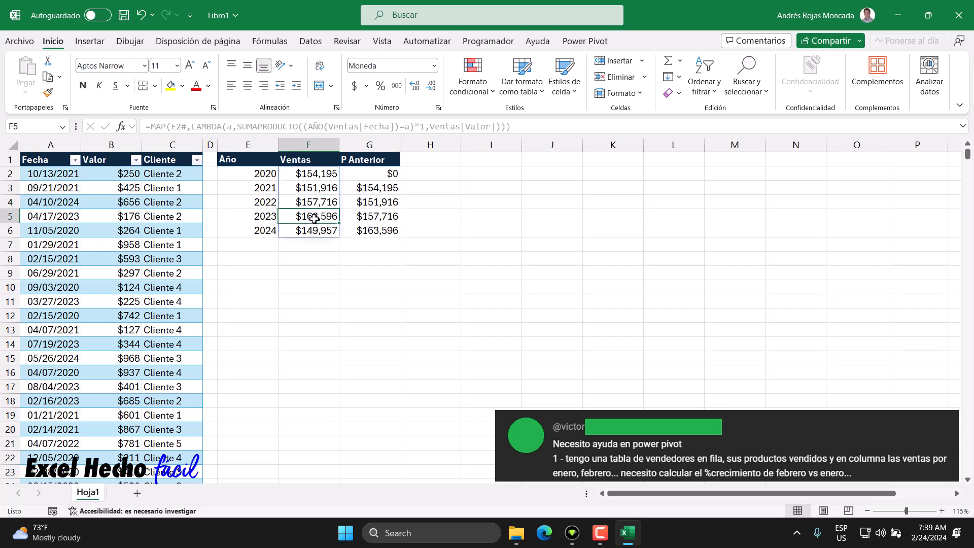
click(354, 218)
click(308, 201)
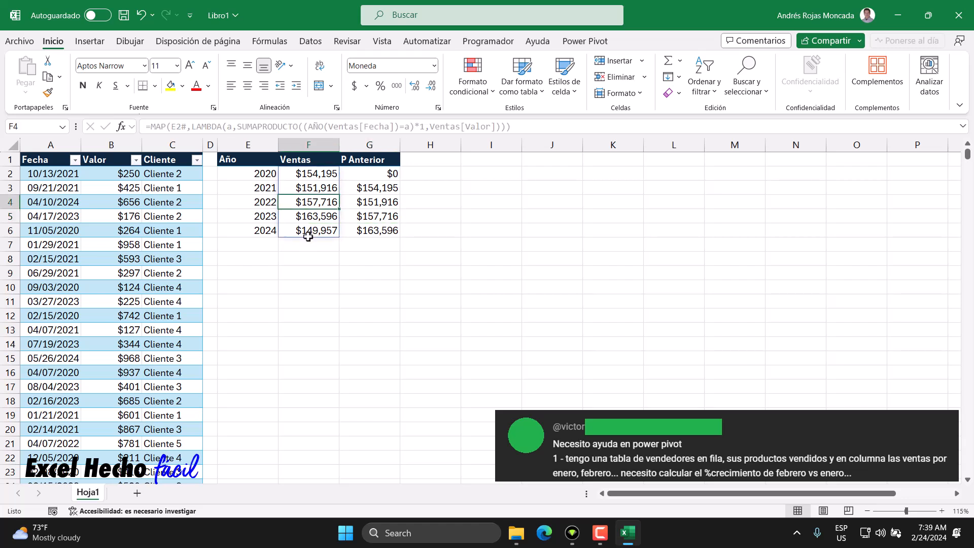
click(308, 232)
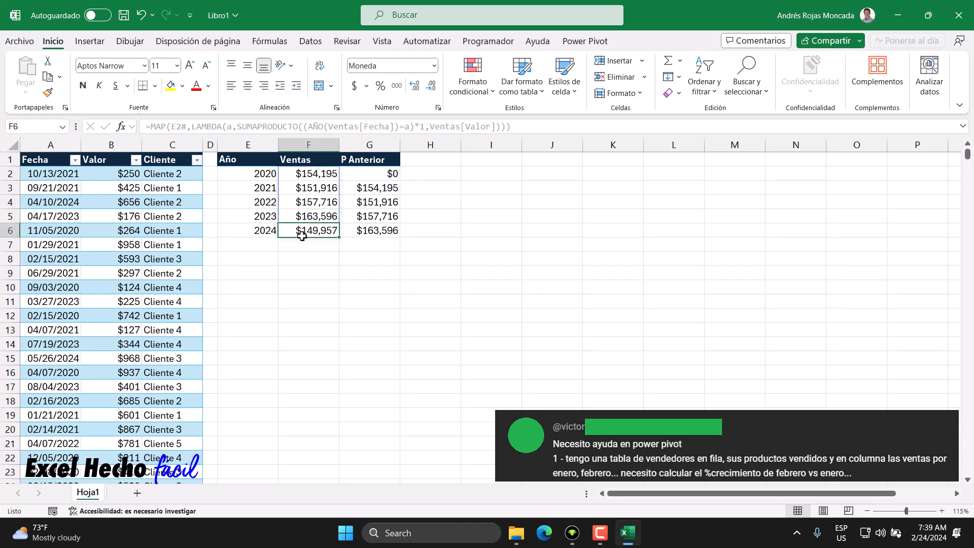
click(375, 232)
click(322, 219)
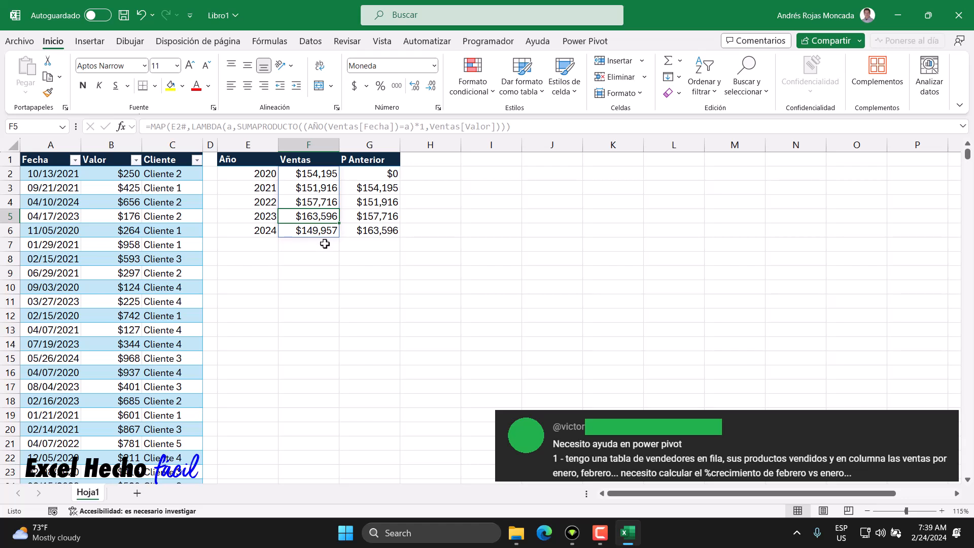
Add the header Var% in H1 and give the cell the green theme fill colour
click(416, 162)
text(Var%)
key(ctrl+Return)
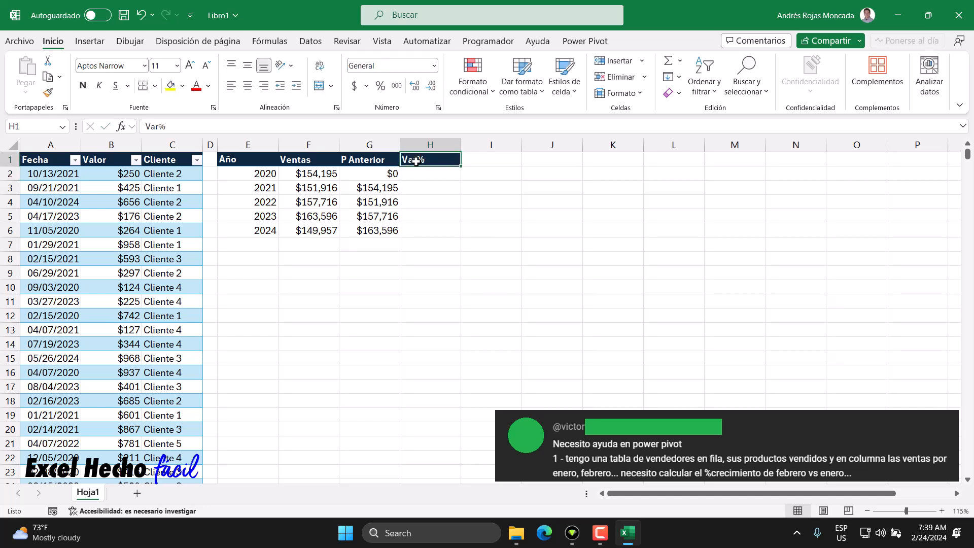
click(183, 86)
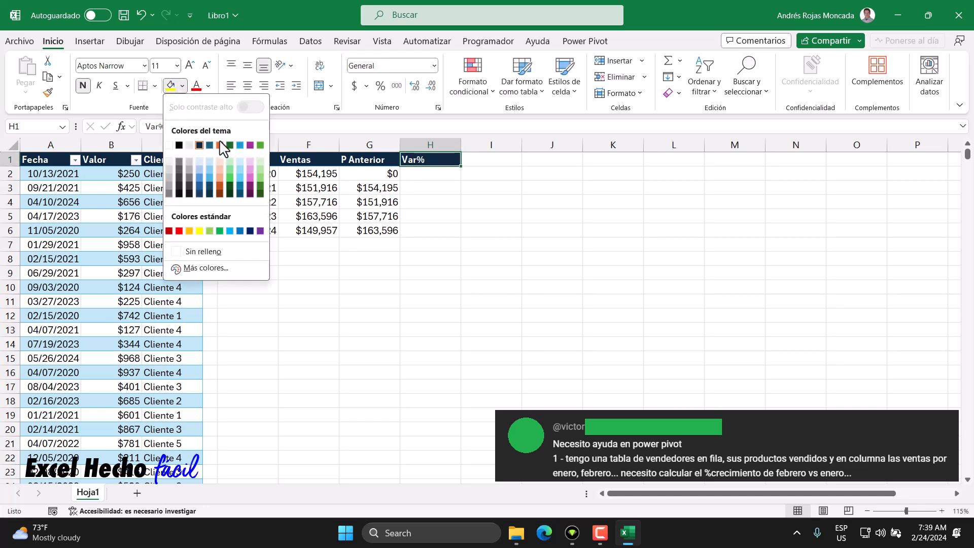
click(259, 143)
key(Return)
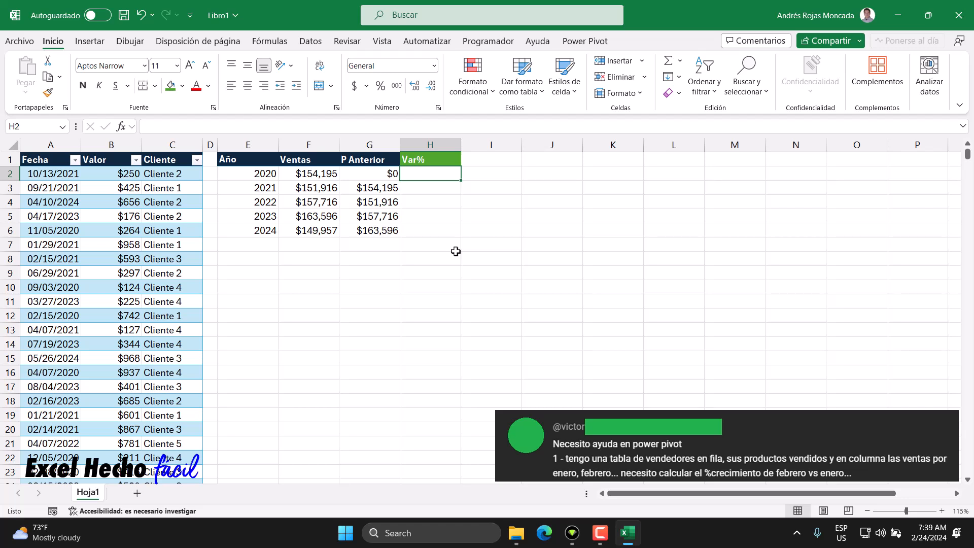
Enter the growth formula =(F2-G2)/G2 in H2, reviewing its difference and divisor parts
text(=()
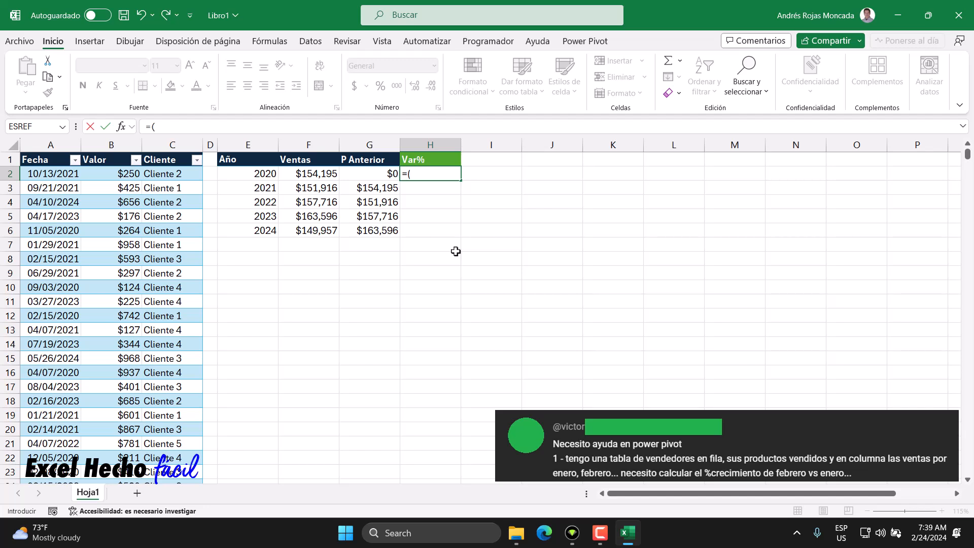
click(333, 177)
text(-)
click(371, 176)
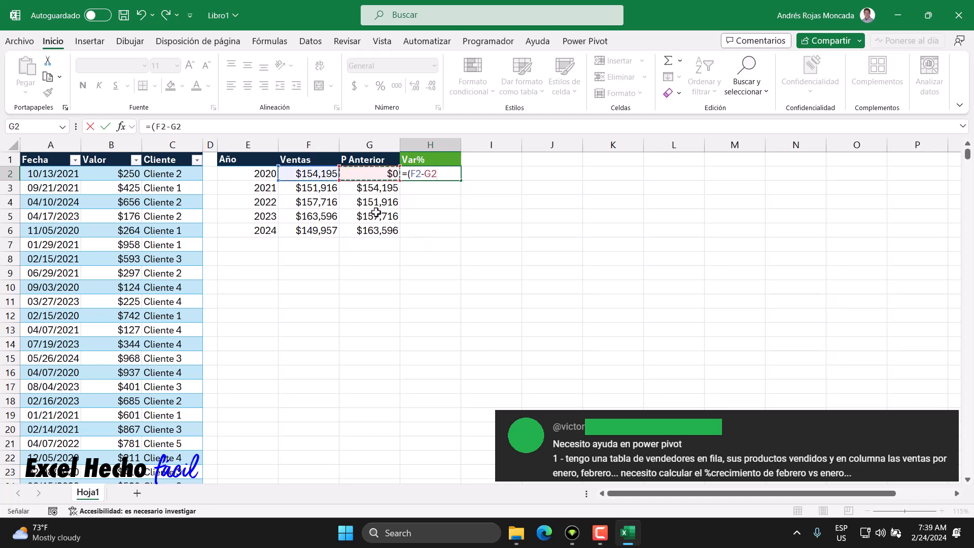
text()/)
click(353, 176)
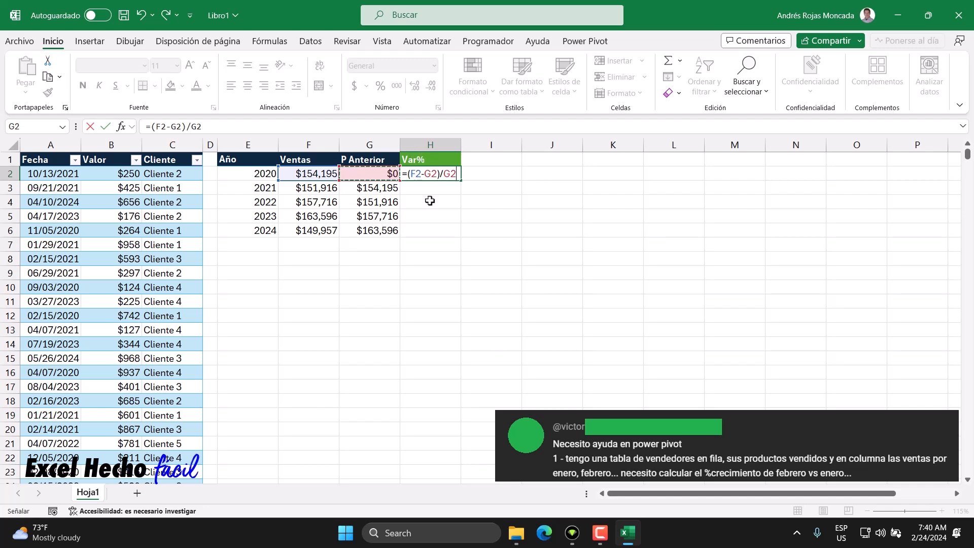
drag(439, 173, 409, 174)
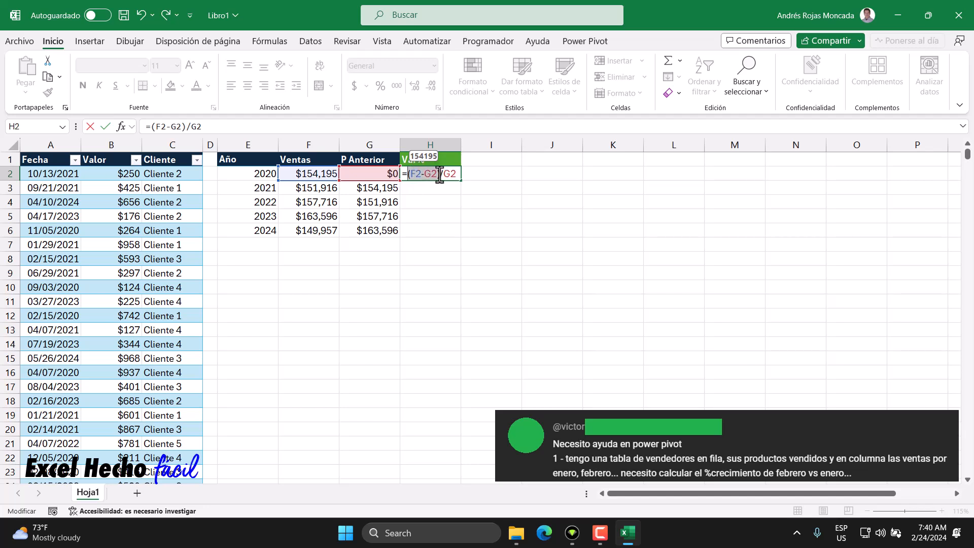
drag(442, 173, 459, 174)
click(458, 174)
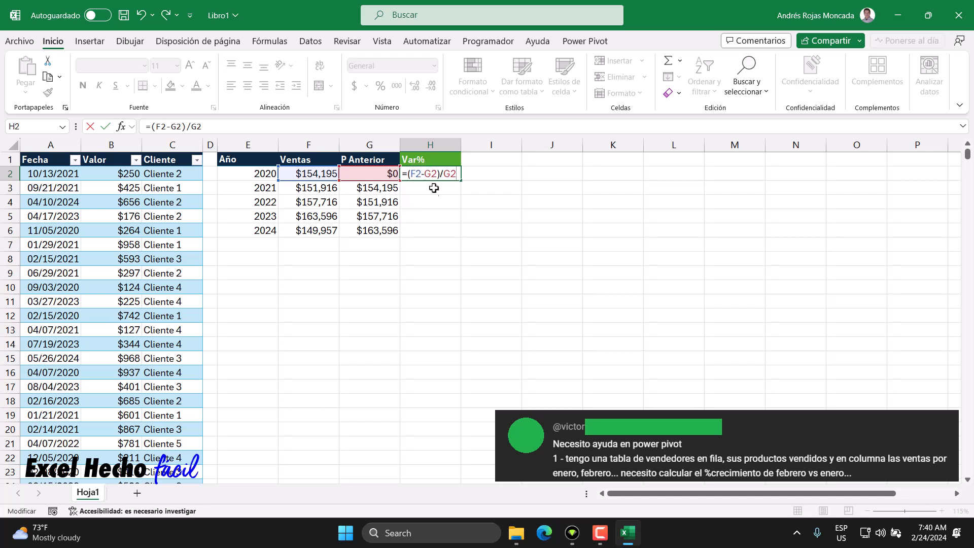
click(458, 177)
key(Return)
Wrap the H2 growth formula in SI.ERROR with 0 as the error value: =SI.ERROR((F2-G2)/G2,0)
click(454, 176)
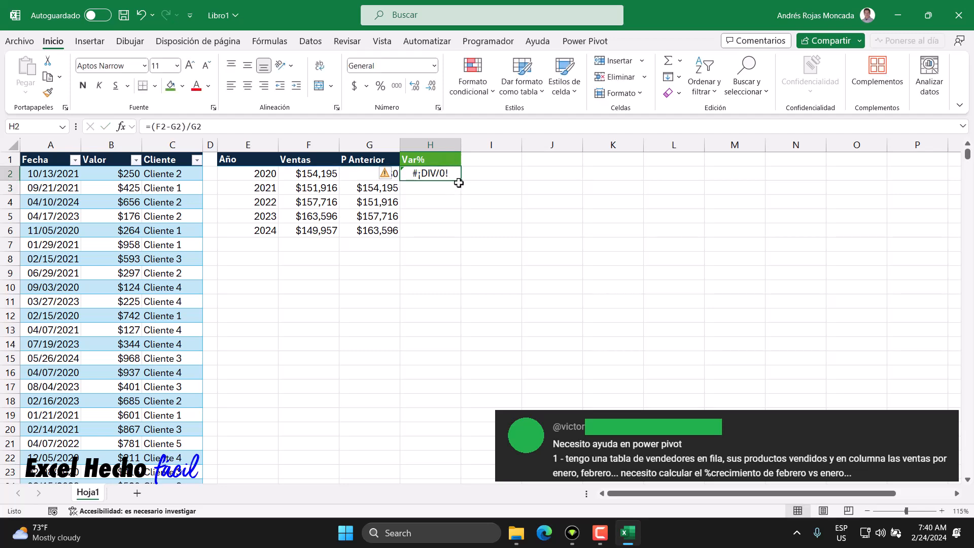
key(F2)
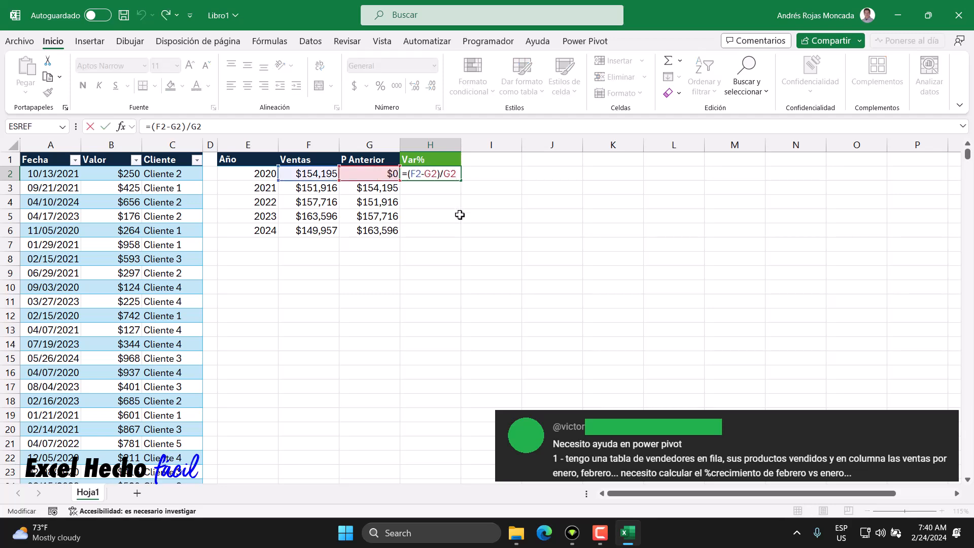
drag(444, 175, 458, 176)
click(408, 177)
text(si)
key(Down)
key(Down)
key(Tab)
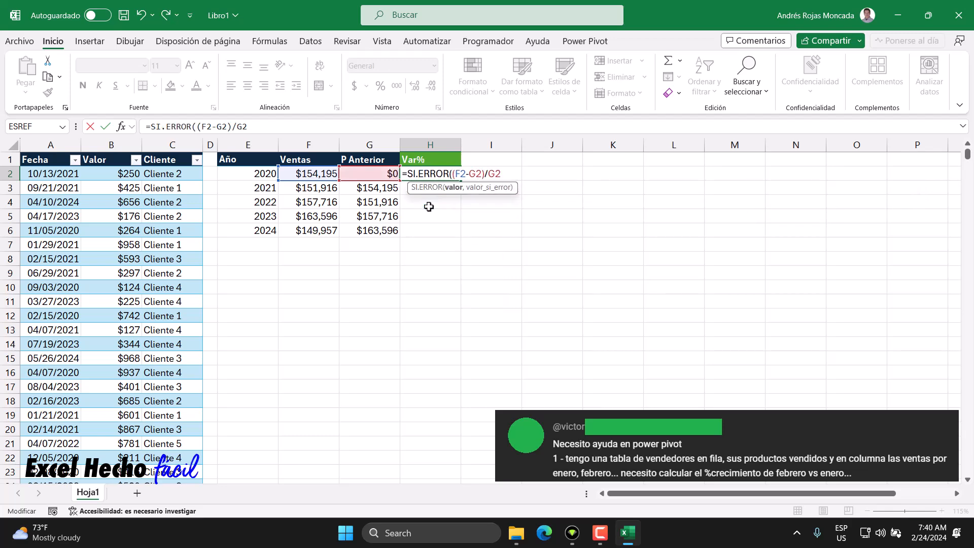
click(454, 189)
click(502, 176)
text(,0)
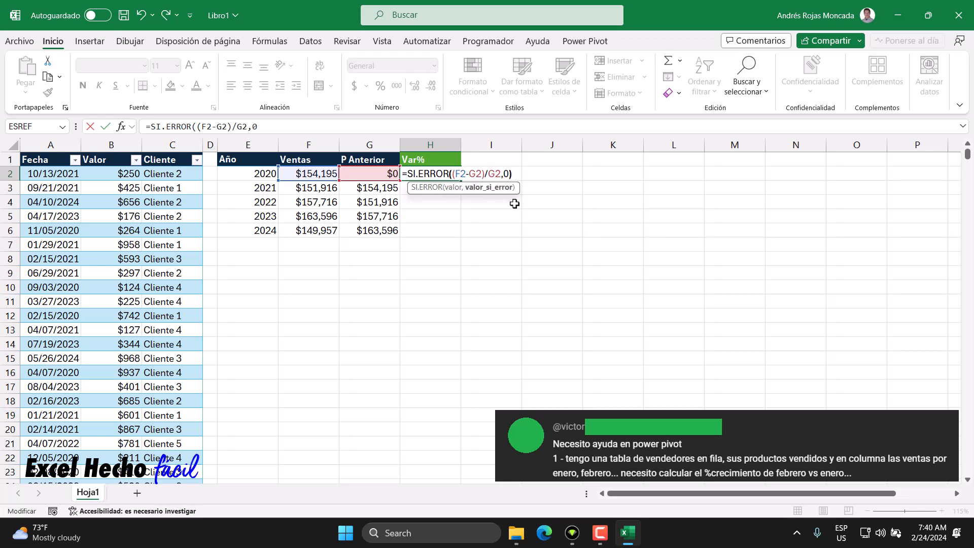
key(Return)
Format H2 as Porcentaje and fill the growth formula down through H6, leaving H7 empty
key(Up)
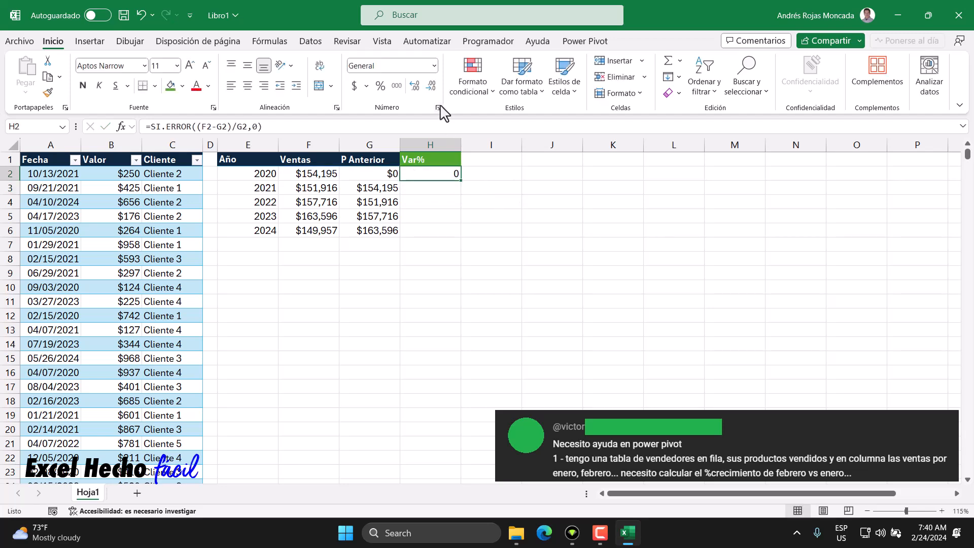
click(435, 65)
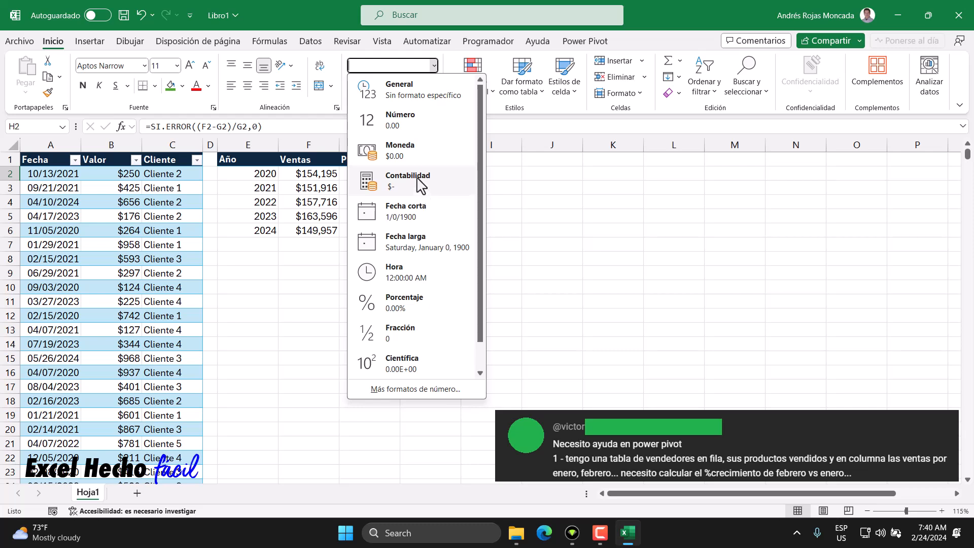
click(406, 302)
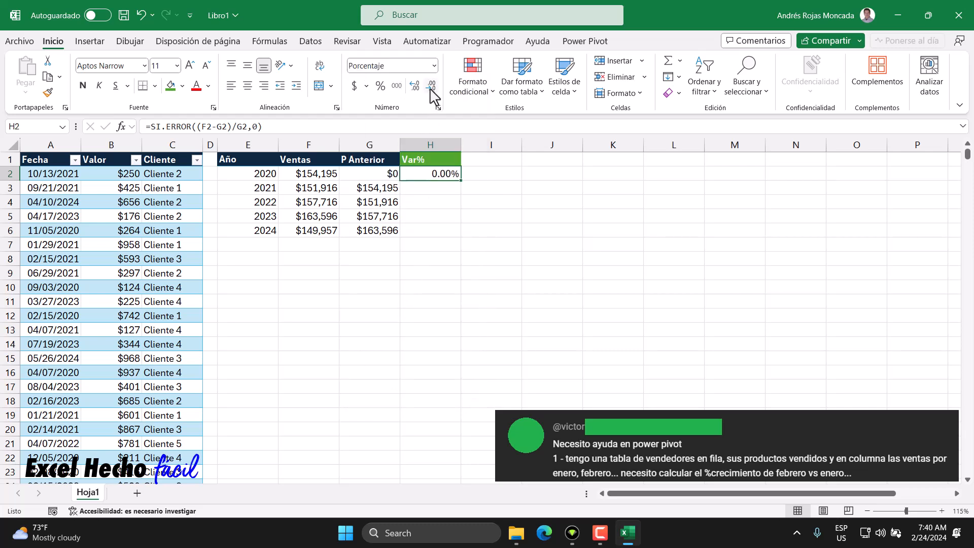
drag(461, 181, 461, 248)
click(446, 245)
key(Delete)
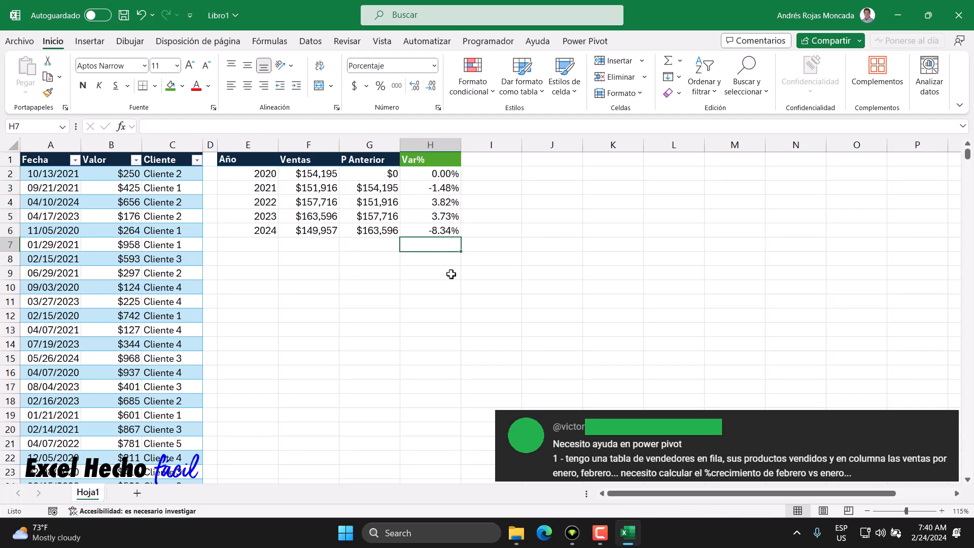
Compare each Var% result in column H with the Ventas values of the corresponding and preceding years
click(446, 177)
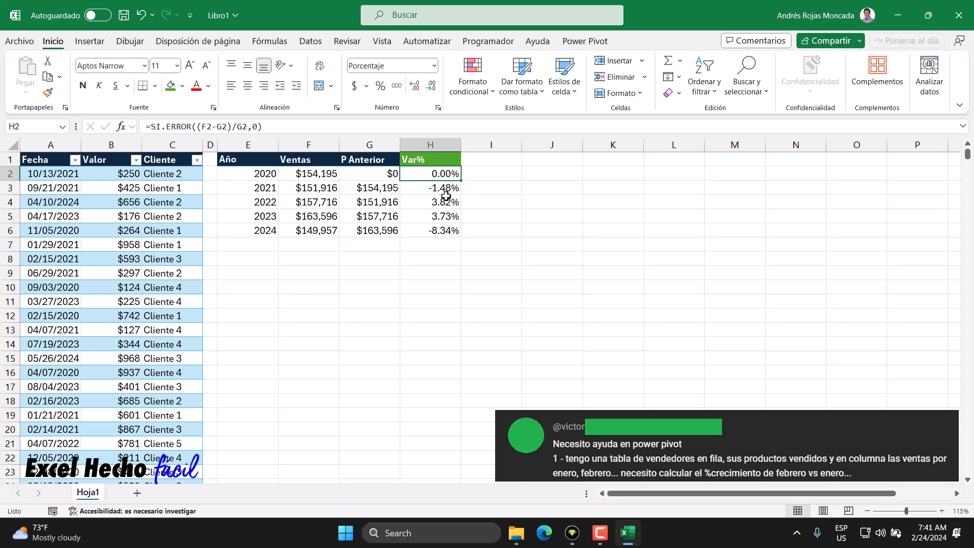
click(441, 192)
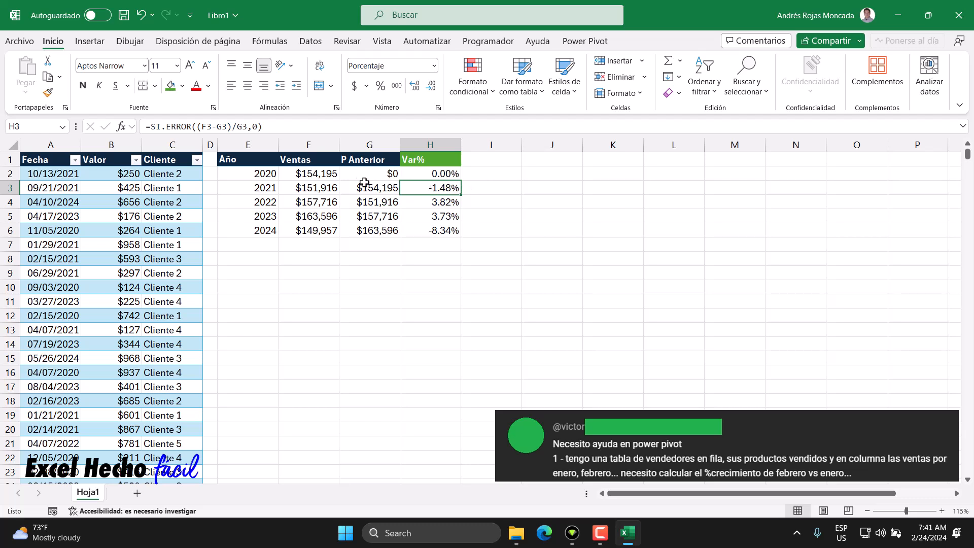
click(325, 191)
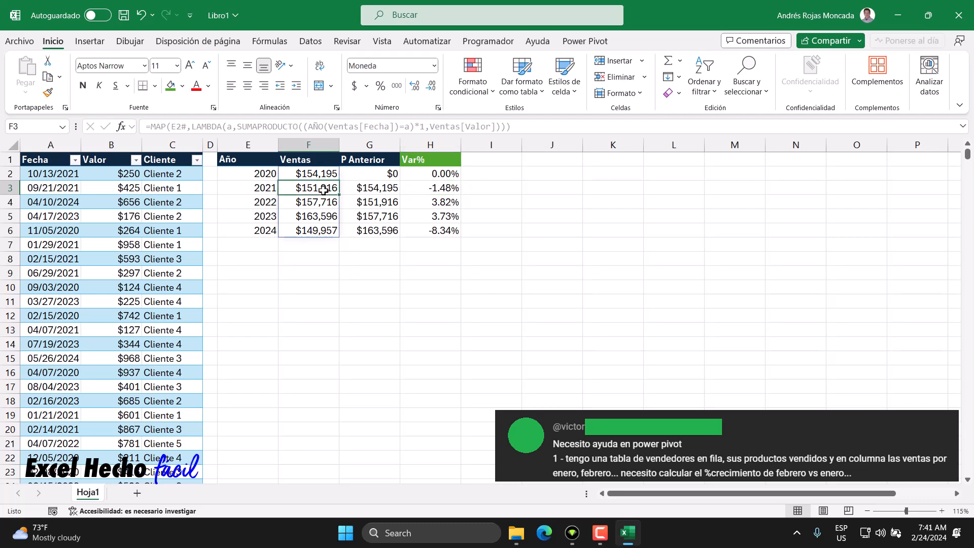
click(323, 177)
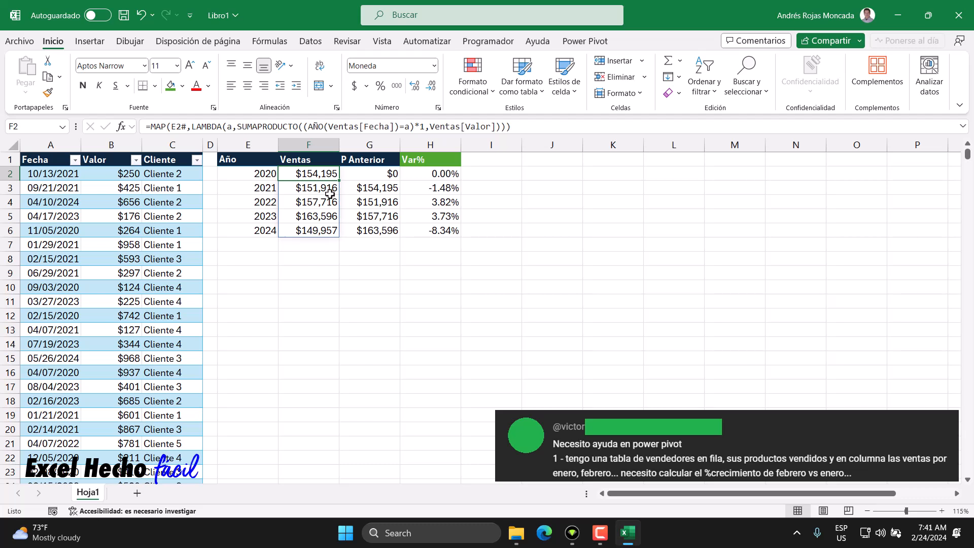
click(431, 206)
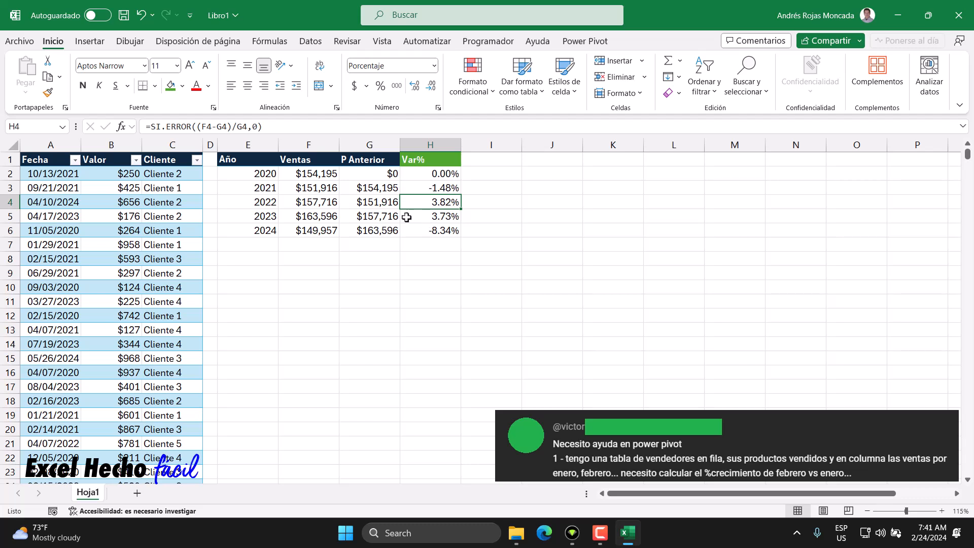
click(329, 206)
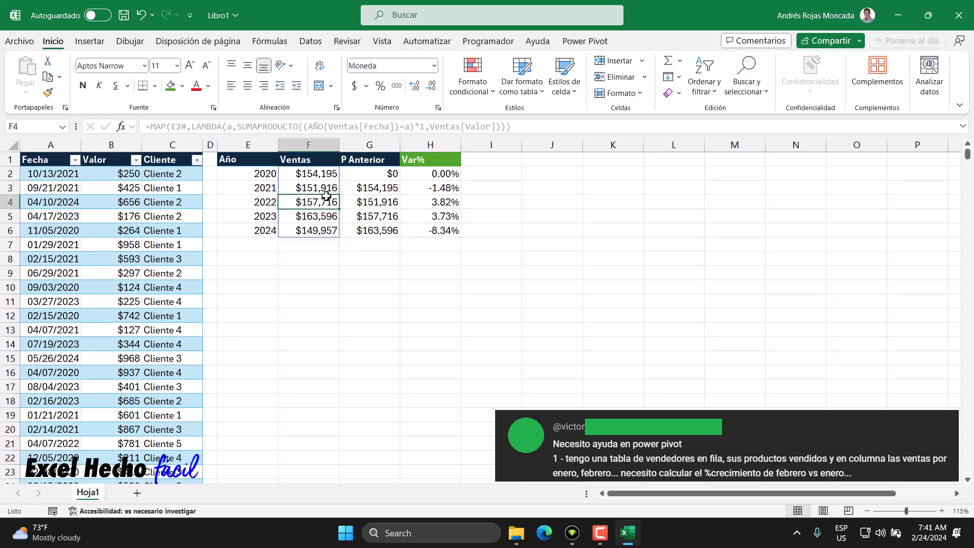
click(325, 191)
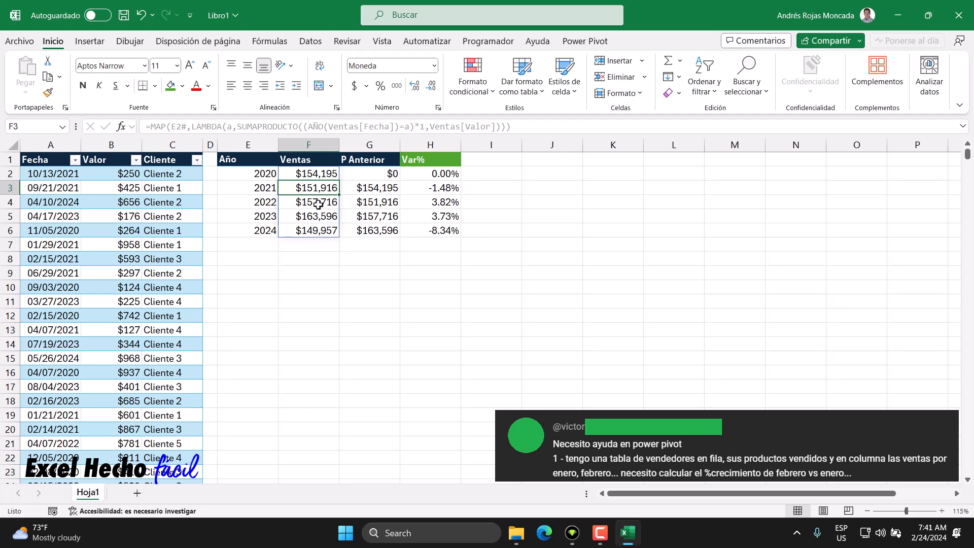
click(318, 206)
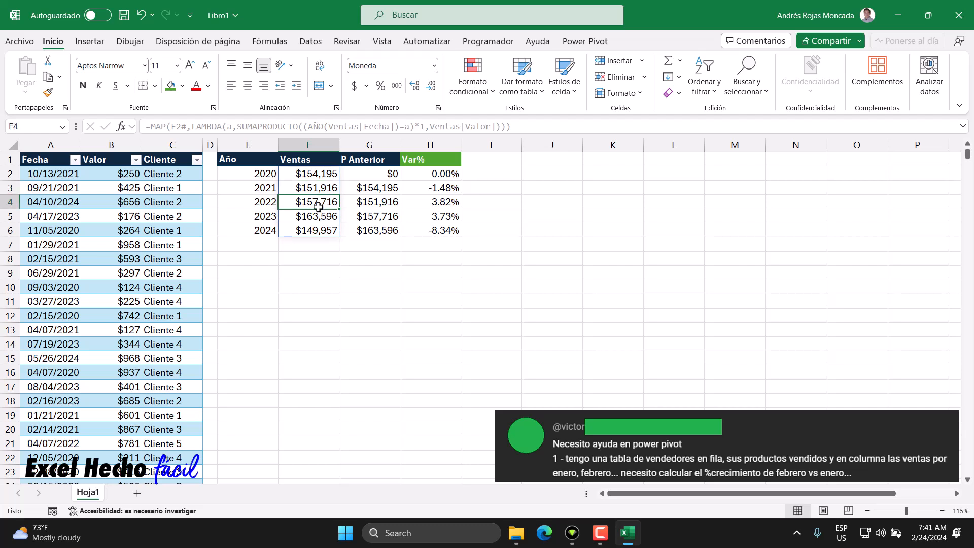
click(324, 190)
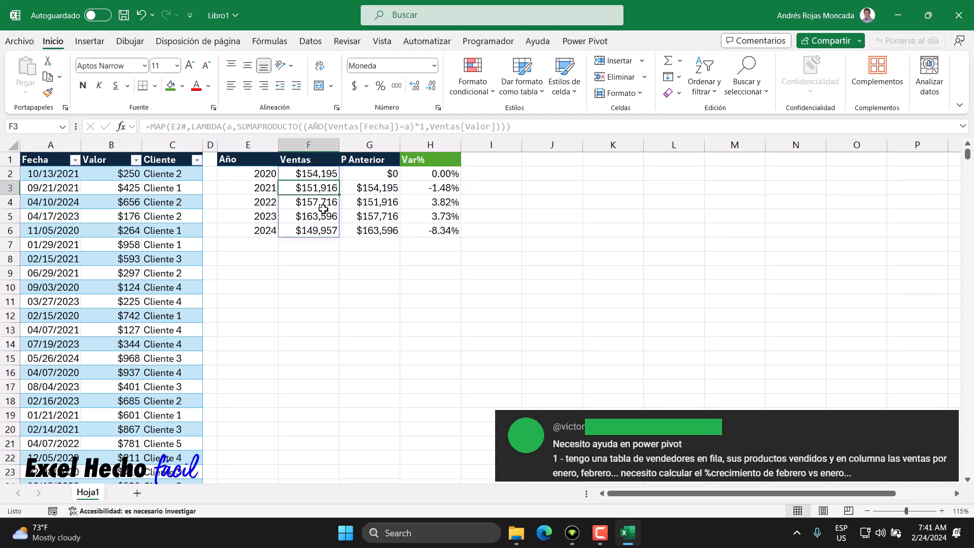
click(324, 215)
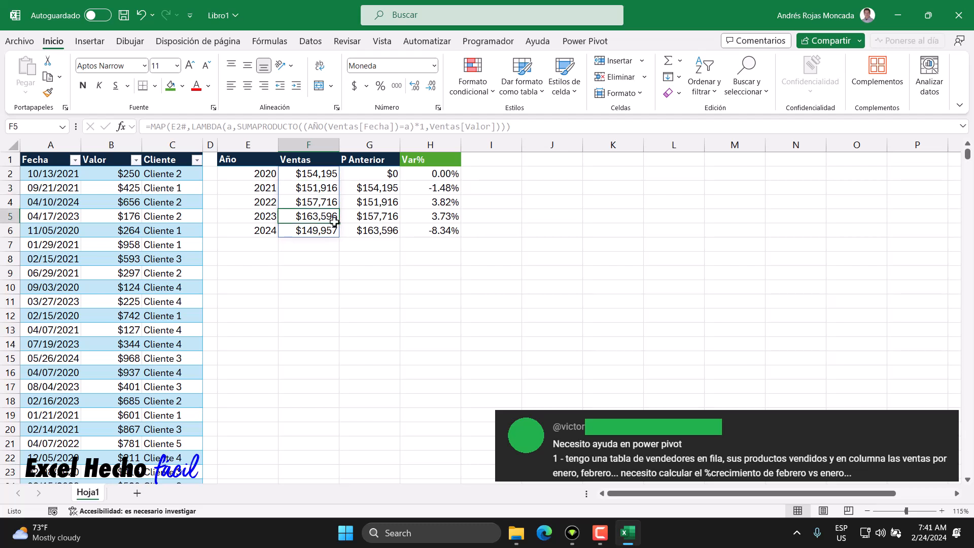
click(325, 204)
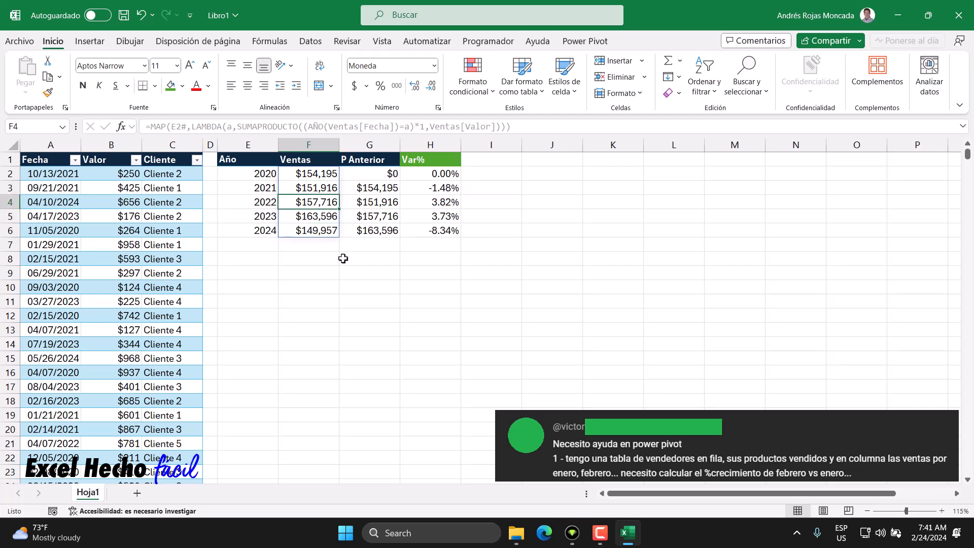
click(324, 230)
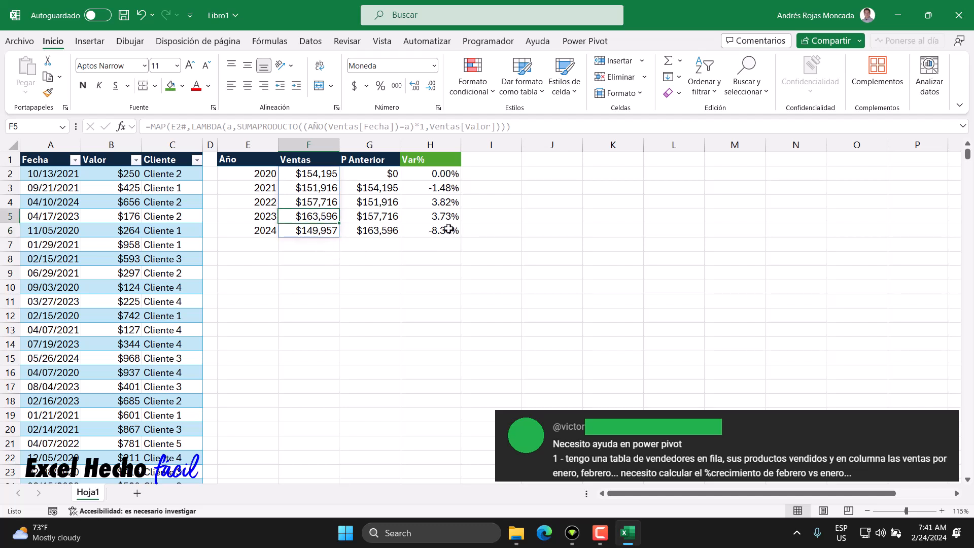
click(447, 229)
Copy the Var% header into I1 and enter the alternative growth formula =(F2/G2)-1 in I2
click(456, 160)
drag(473, 167, 499, 170)
click(481, 174)
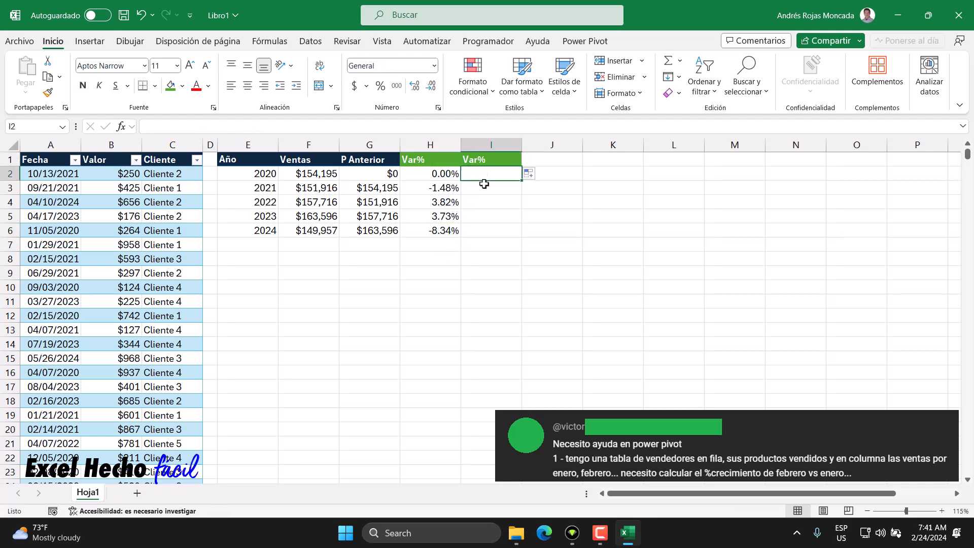
text(=)
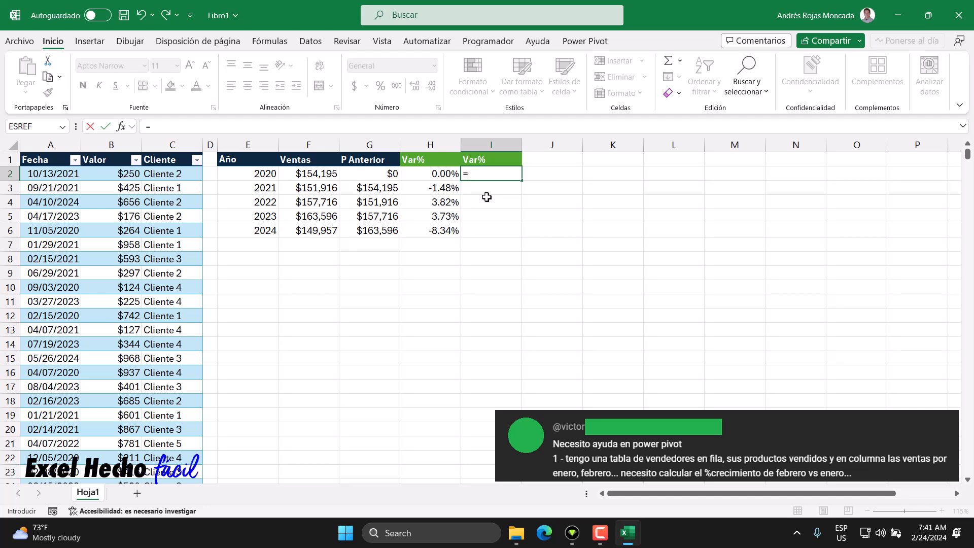
text(()
click(319, 175)
text(/)
click(357, 173)
text()-1)
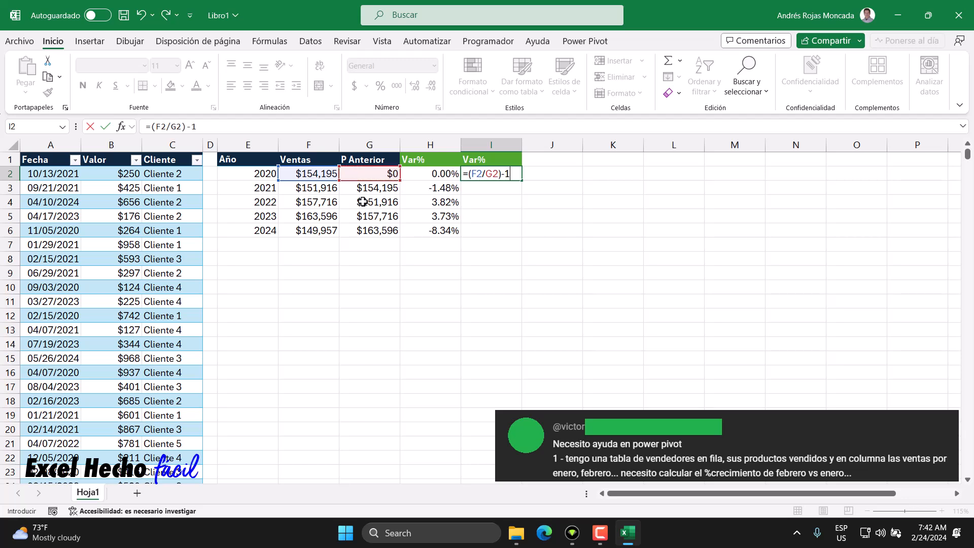
drag(506, 175, 513, 174)
double_click(507, 174)
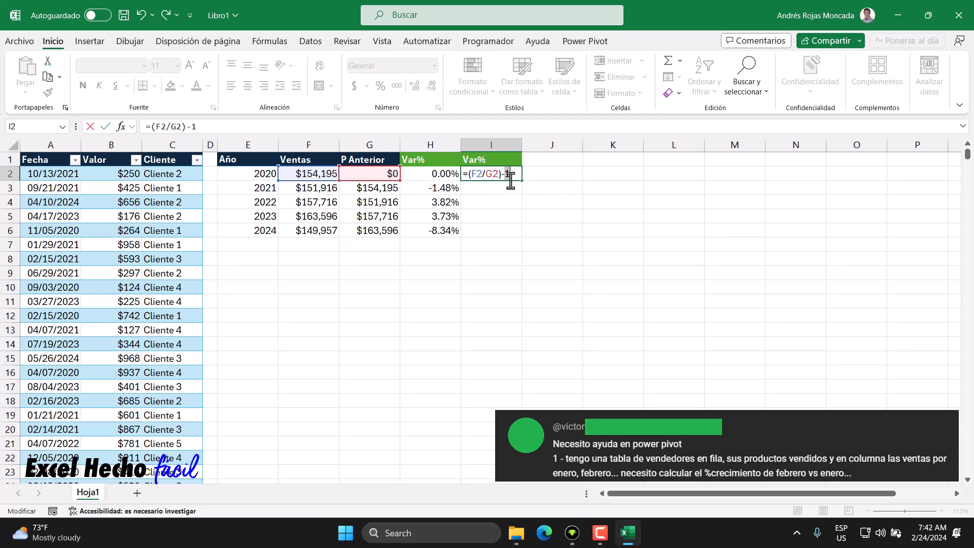
double_click(478, 174)
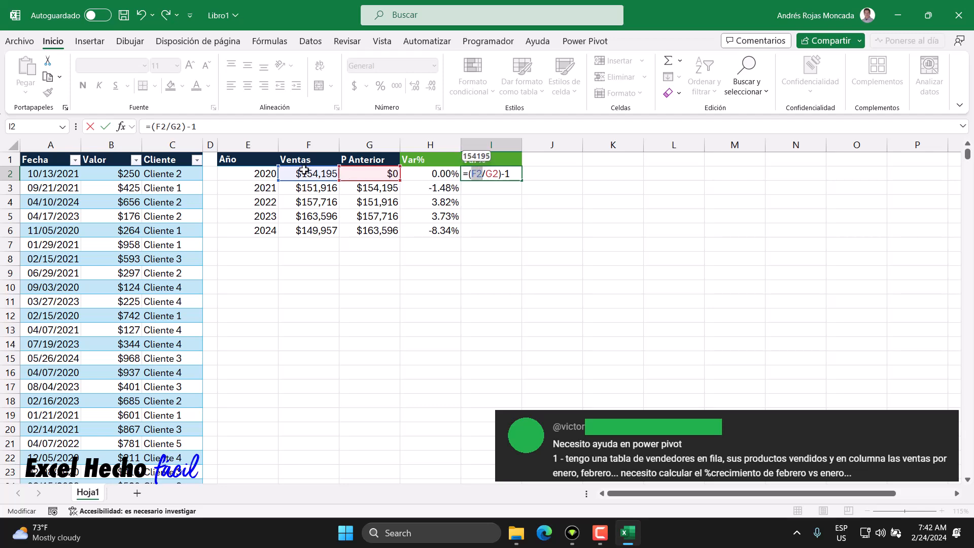
click(507, 174)
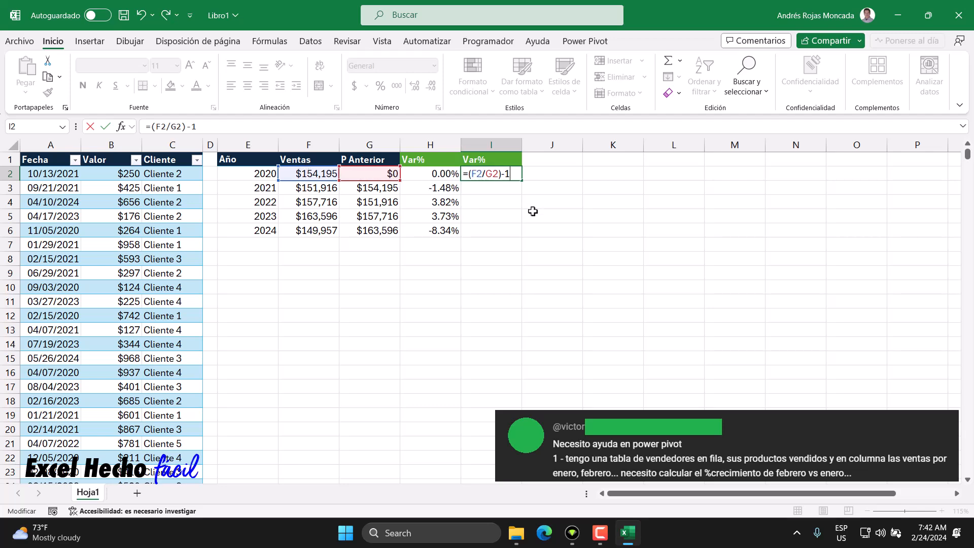
key(Return)
Wrap the I2 formula in SI.ERROR with 0 as the error value: =SI.ERROR((F2/G2)-1,0)
click(500, 169)
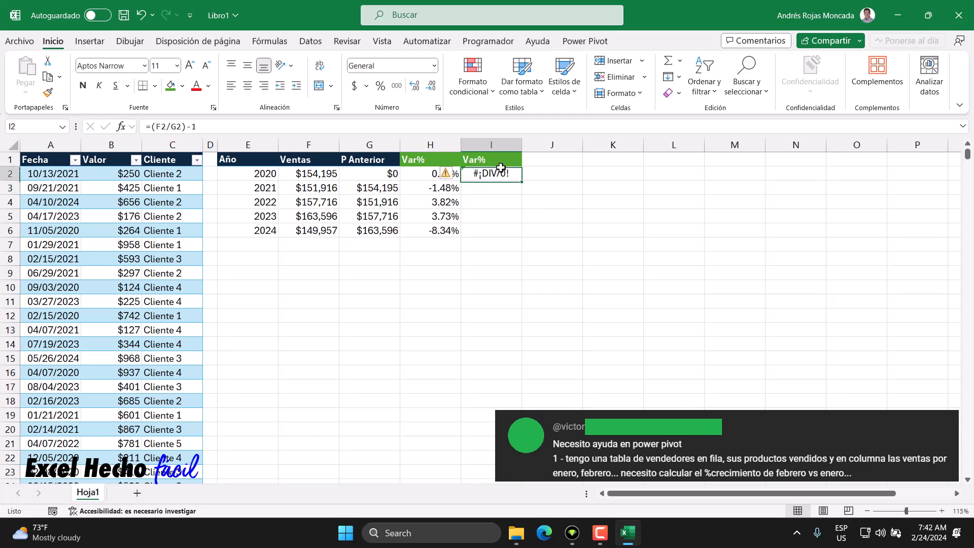
key(F2)
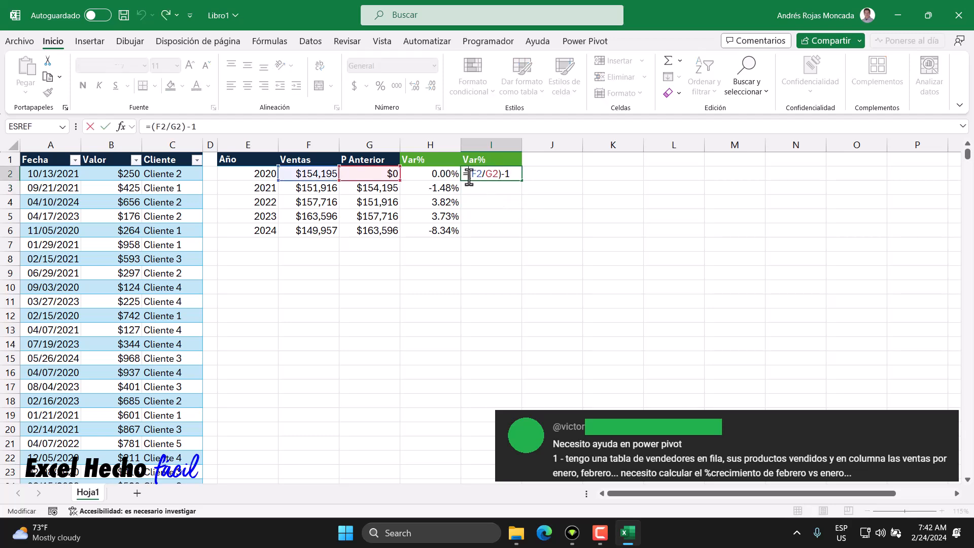
key(Home)
key(Right)
text(SI.ERROR)
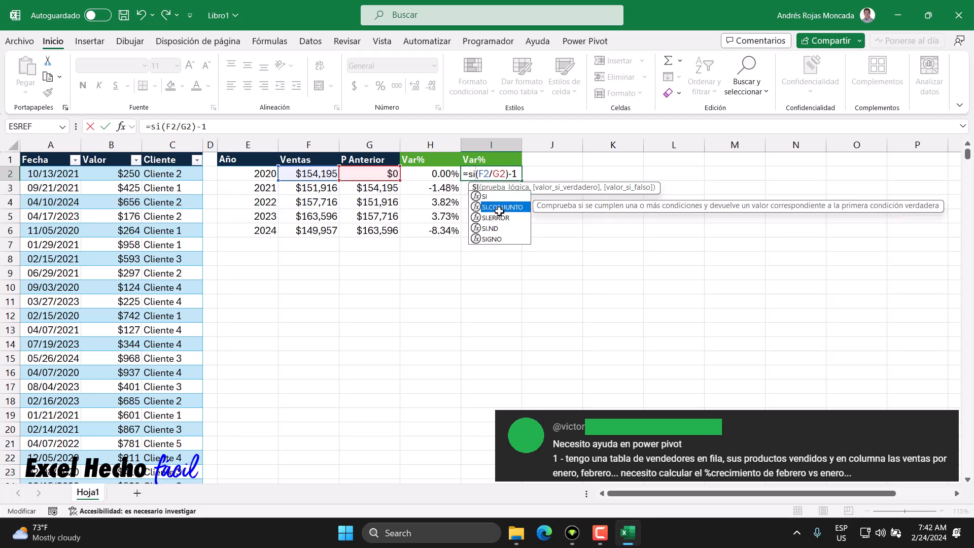
text(()
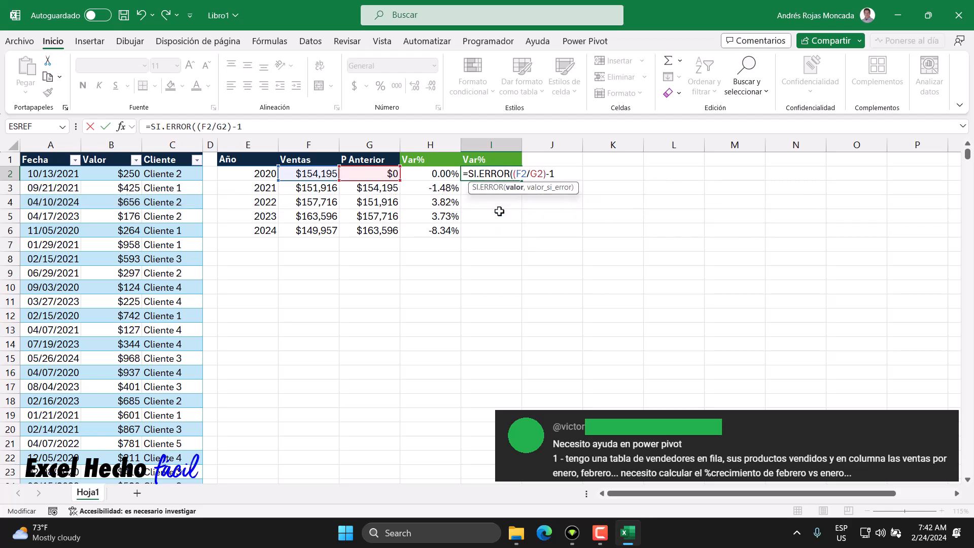
click(567, 171)
text(,0))
key(Return)
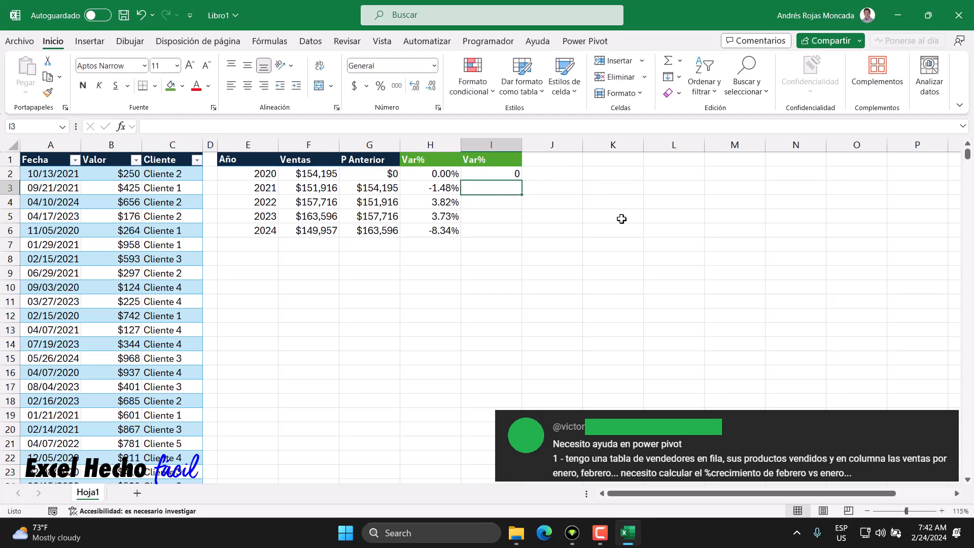
Copy the percentage format from H2 to I2, fill the I2 formula down through I6 and check the filled cells
click(436, 172)
click(47, 92)
click(505, 173)
drag(523, 181, 522, 234)
click(494, 189)
click(501, 203)
click(504, 216)
click(507, 230)
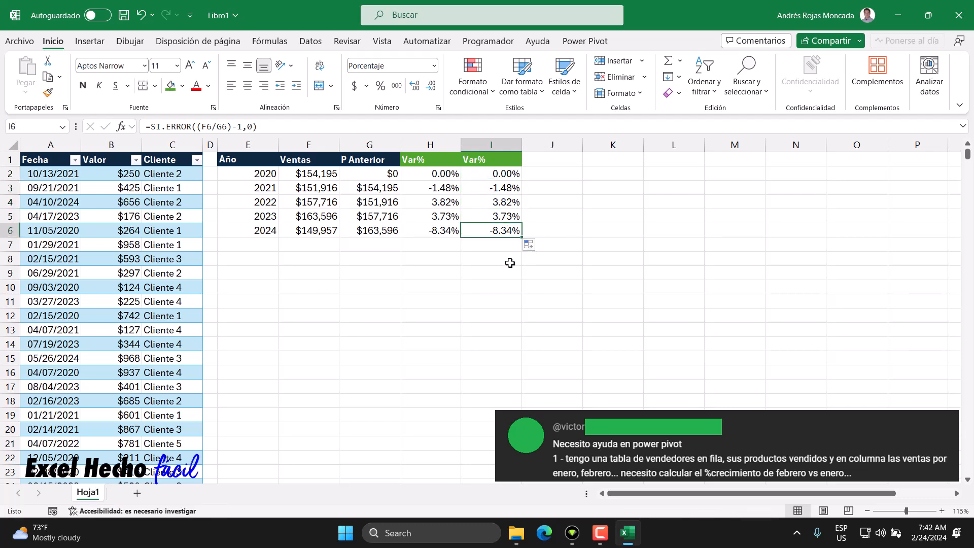
Add a conditional format to H2:H6 that marks values greater than 0 with Relleno verde con texto verde oscuro
drag(442, 174, 493, 223)
drag(446, 174, 444, 230)
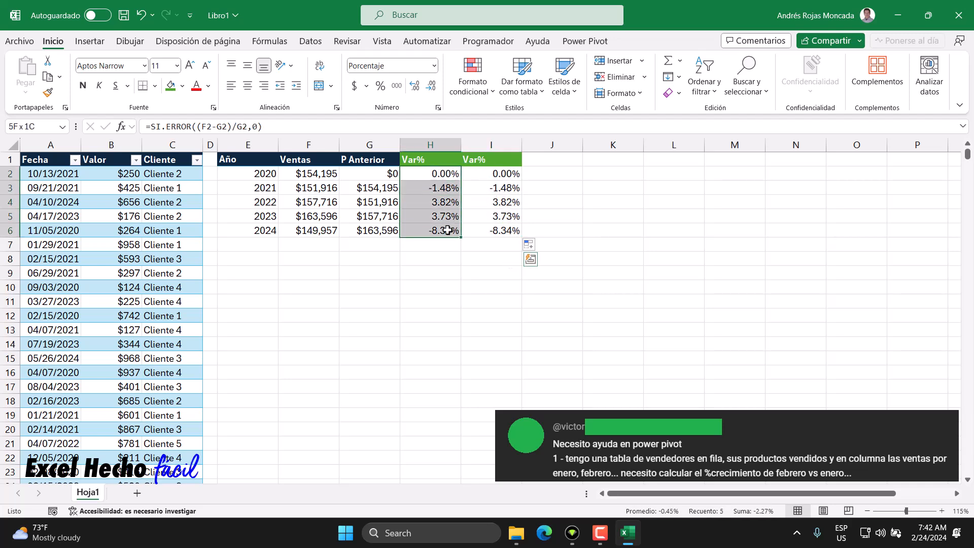
click(482, 86)
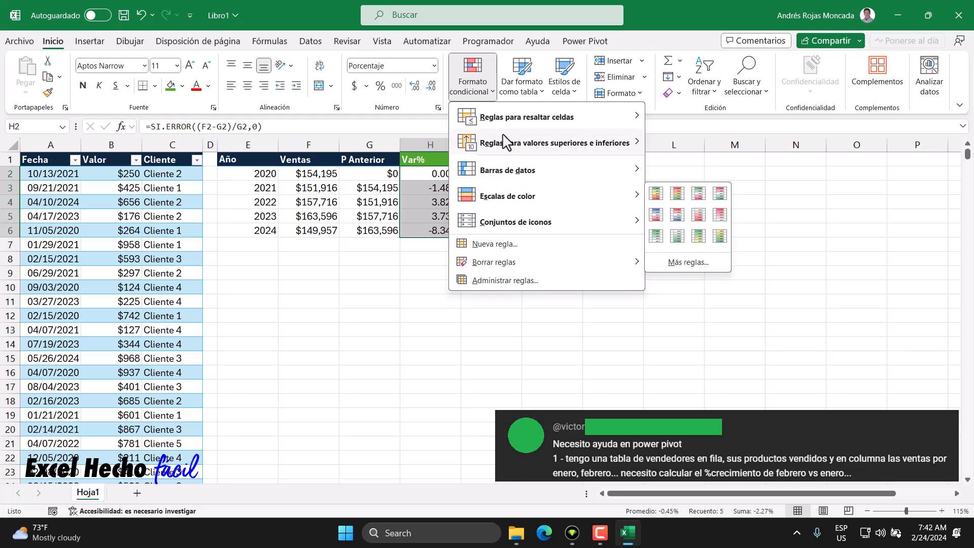
mouse_move(588, 118)
click(691, 121)
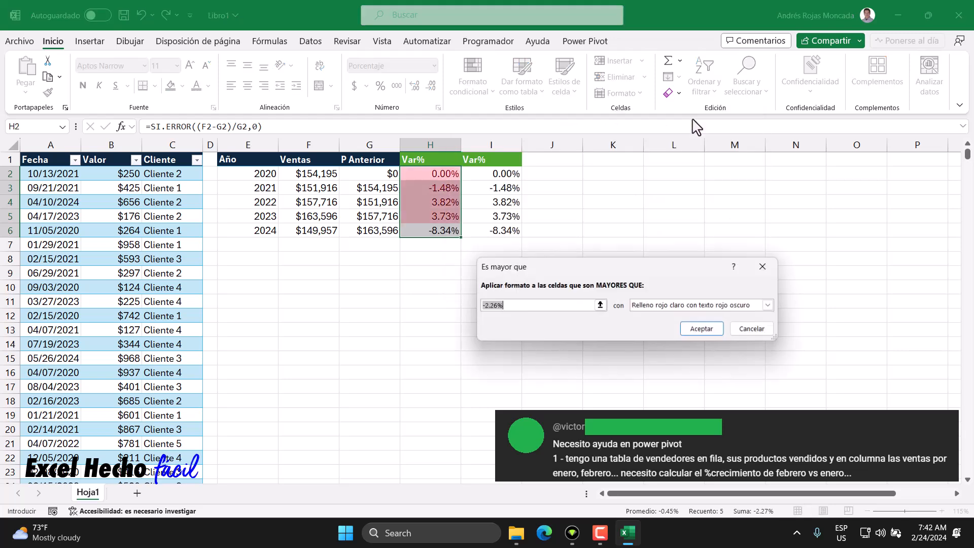
text(0)
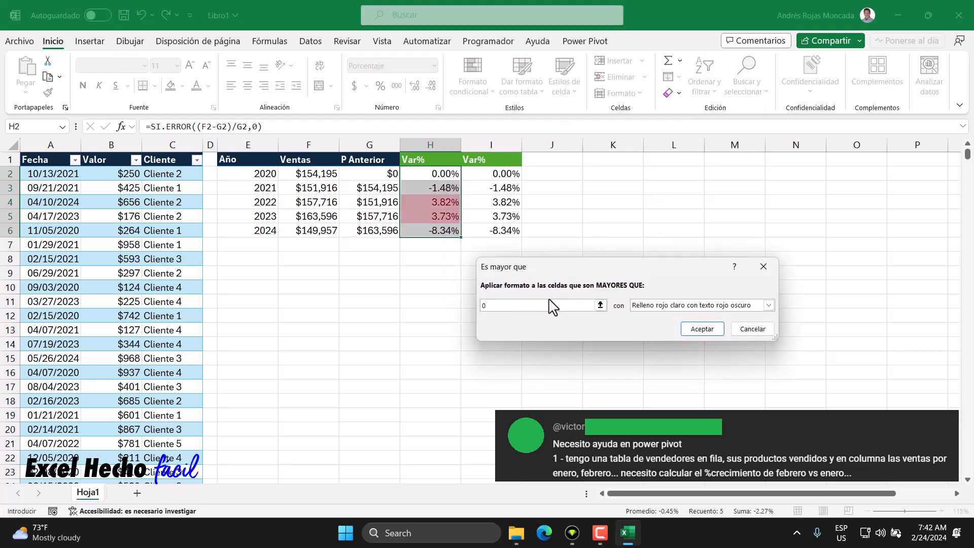
click(640, 306)
click(649, 334)
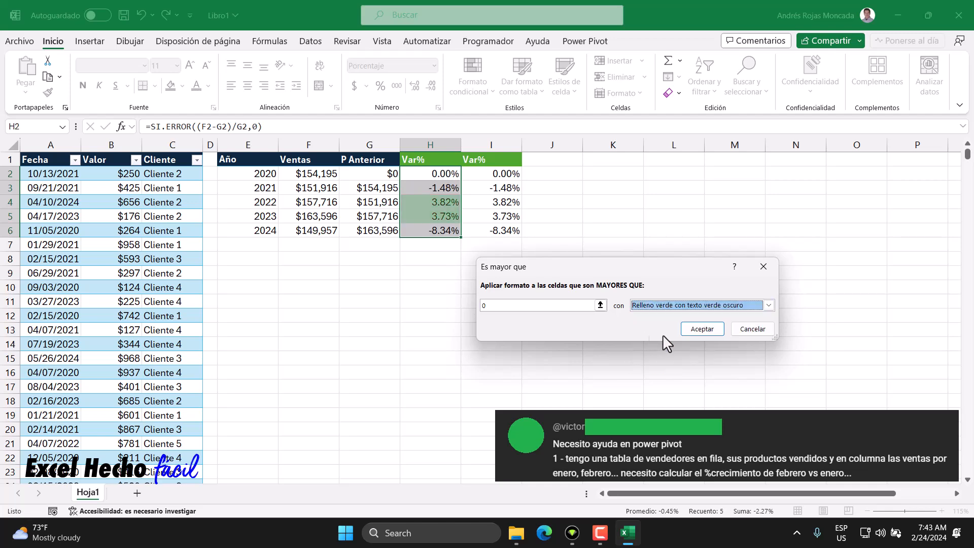
click(695, 330)
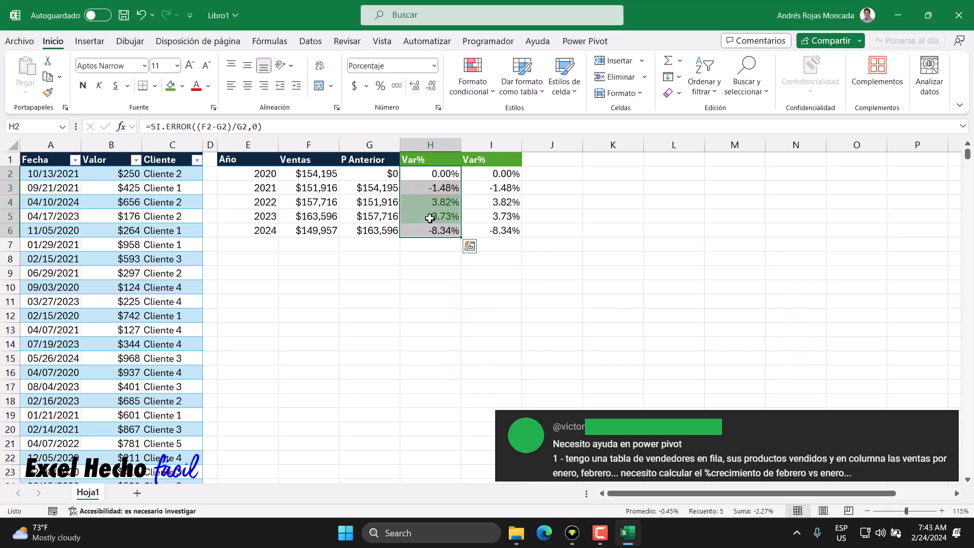
Add a conditional format to H2:H6 that marks values less than 0 with Relleno rojo claro con texto rojo oscuro
click(472, 86)
mouse_move(495, 121)
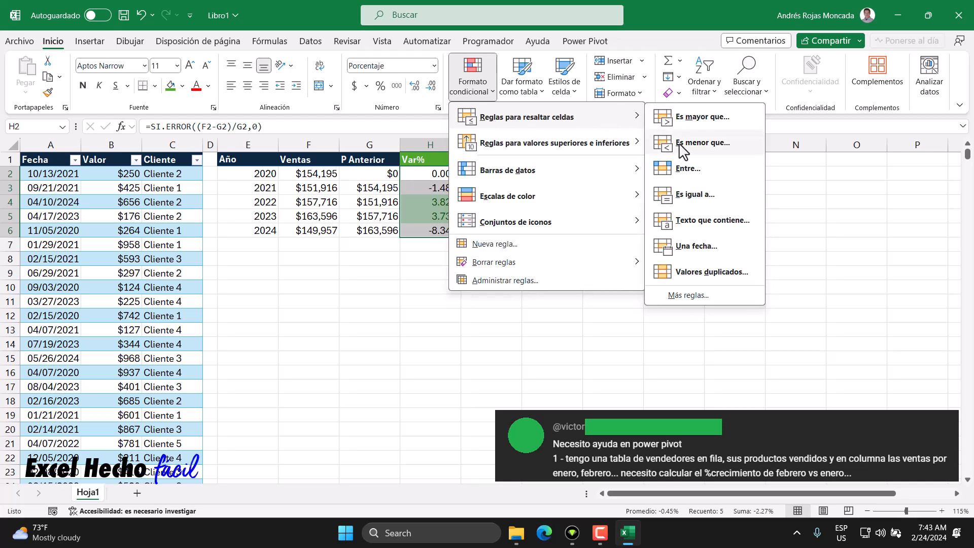
click(703, 142)
text(0)
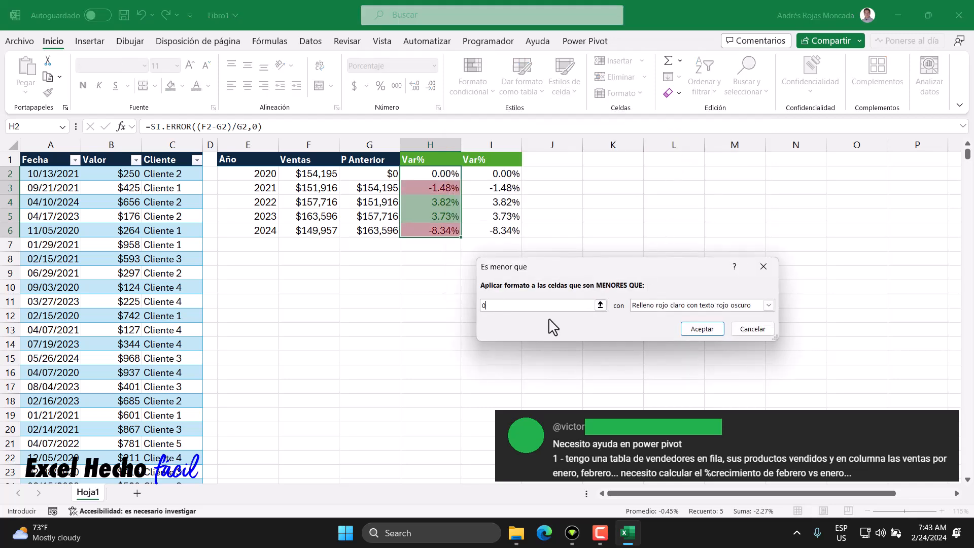
click(695, 330)
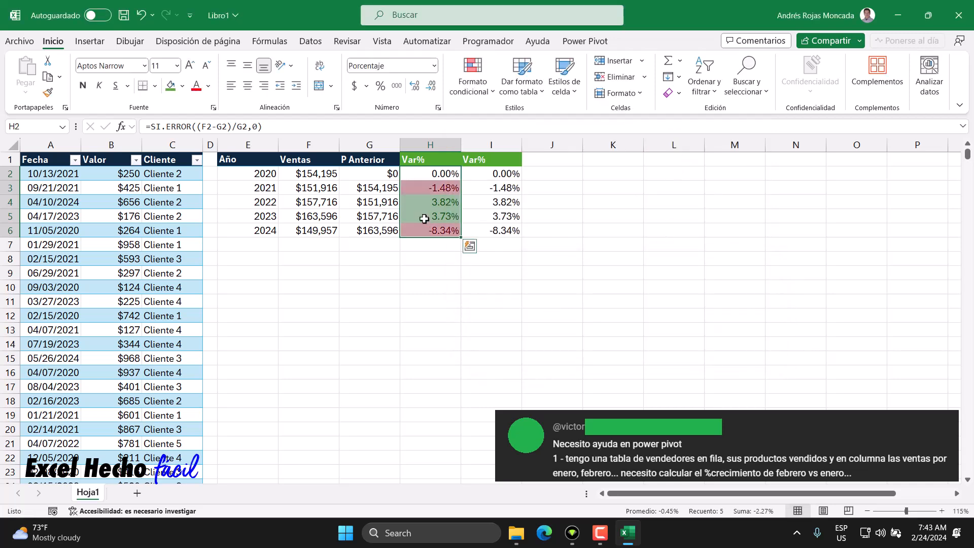
Copy the conditional formatting from H2 onto the second Var% column, I2:I6
click(431, 176)
click(48, 92)
drag(480, 174, 499, 231)
click(250, 258)
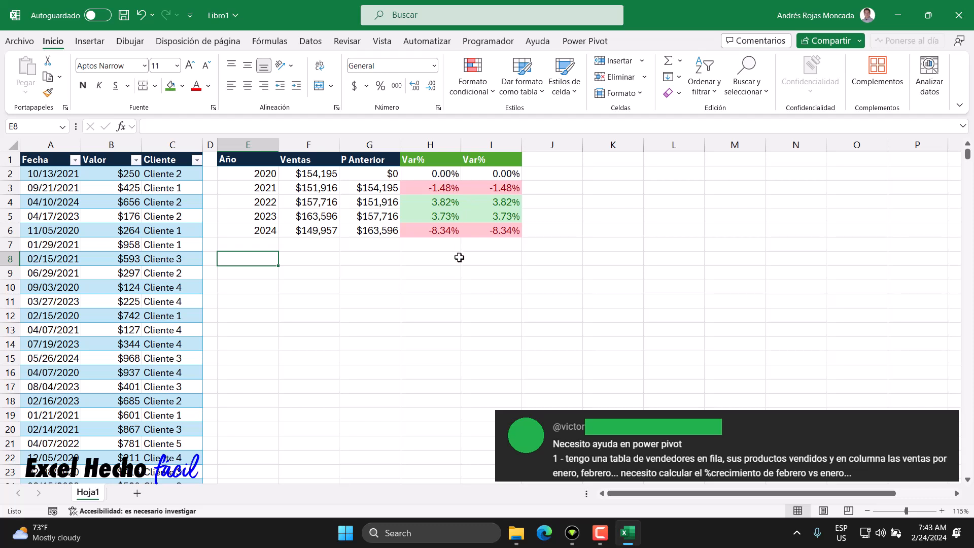
click(315, 188)
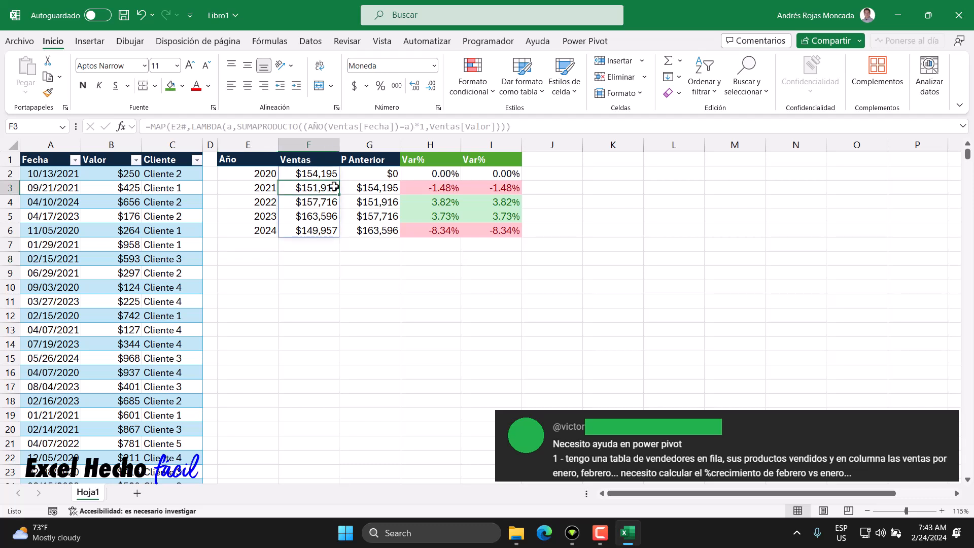
Review the yearly sales values in the Ventas column of the summary, F2:F5
click(321, 175)
click(318, 198)
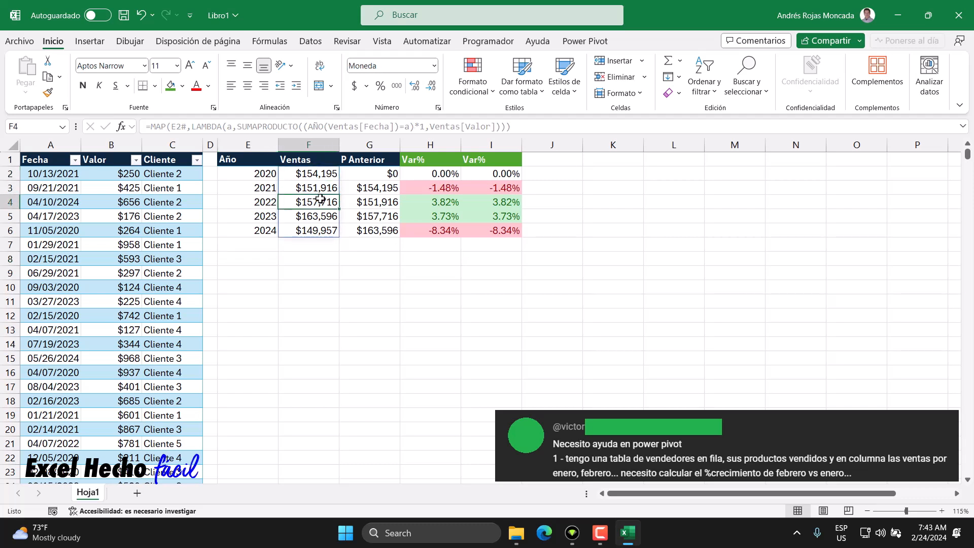
click(332, 189)
click(321, 217)
click(325, 203)
click(229, 262)
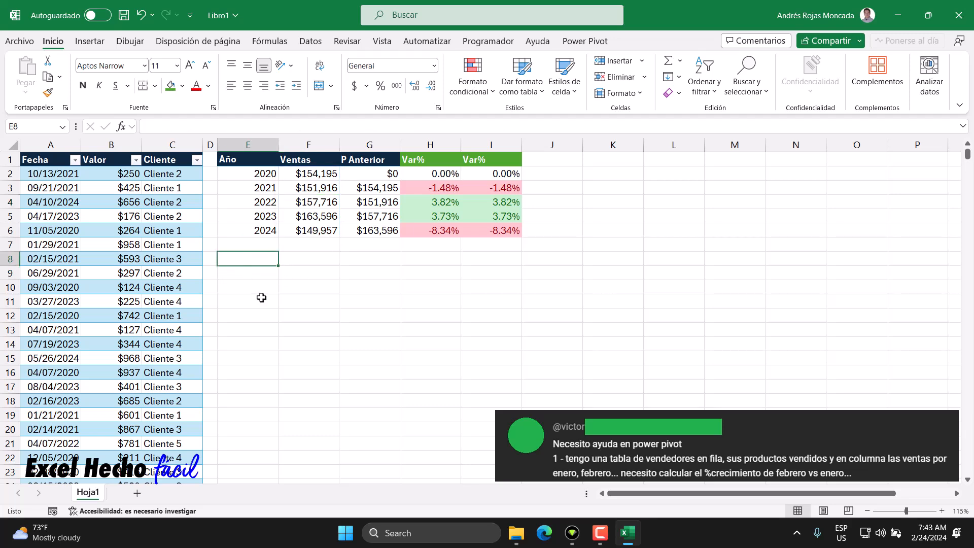
click(250, 273)
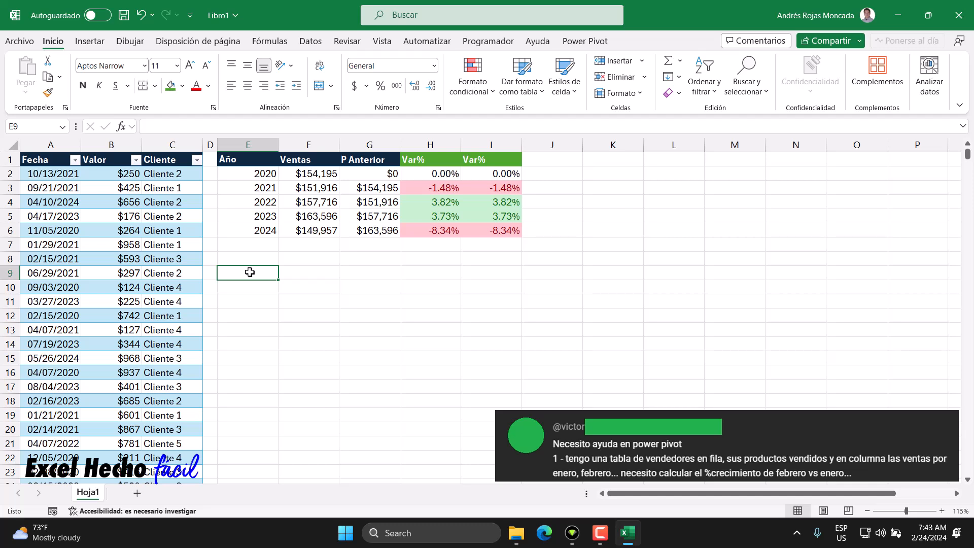
Check in the COM add-ins list of the Excel options whether Microsoft Power Pivot for Excel is enabled
click(59, 162)
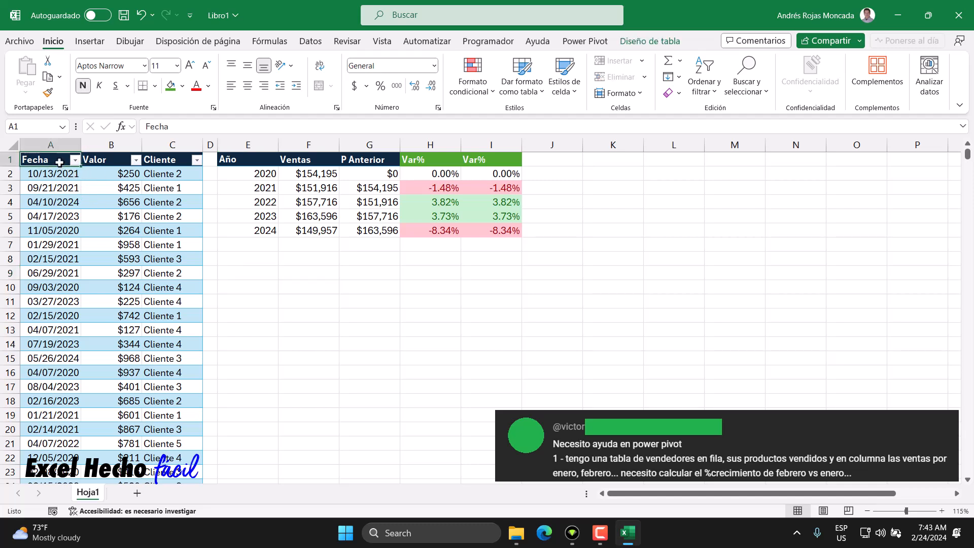
click(585, 41)
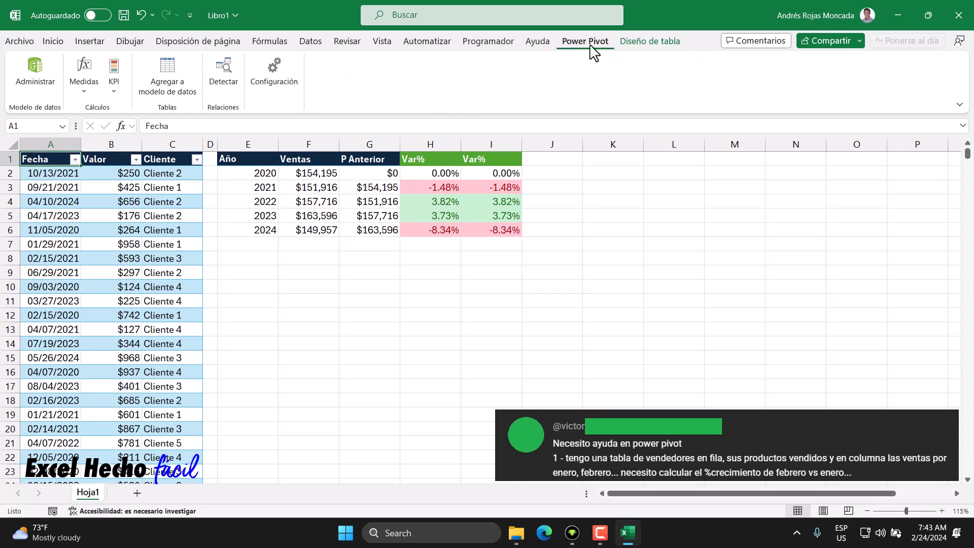
click(19, 40)
click(41, 496)
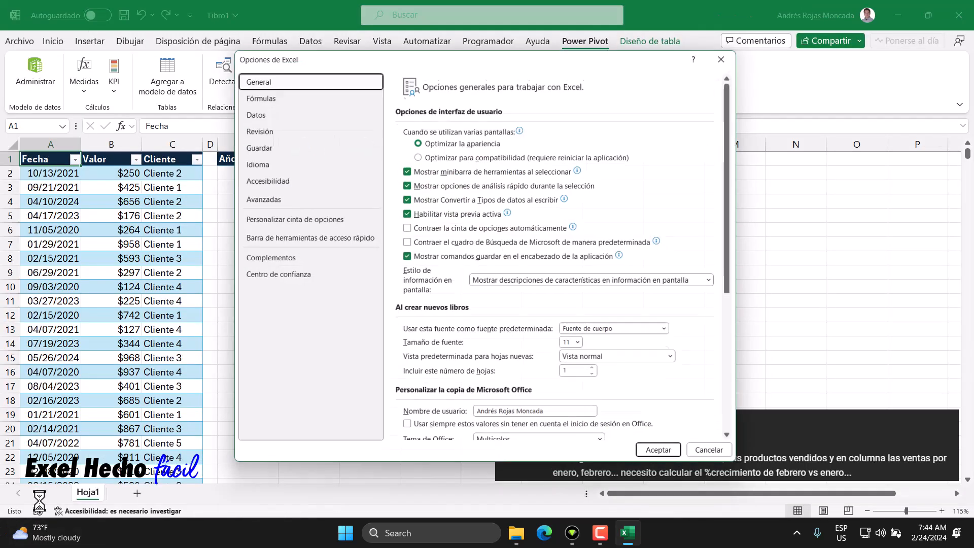
click(270, 260)
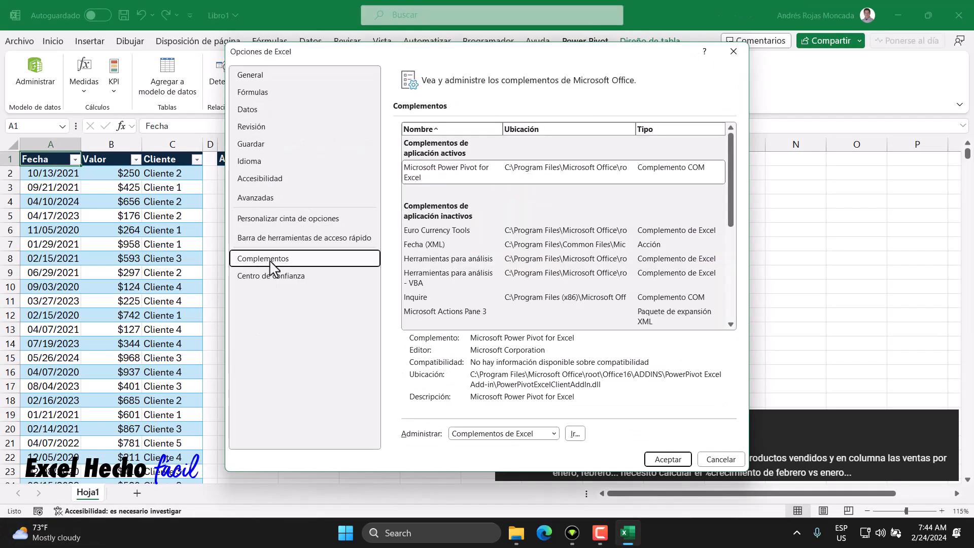
click(554, 433)
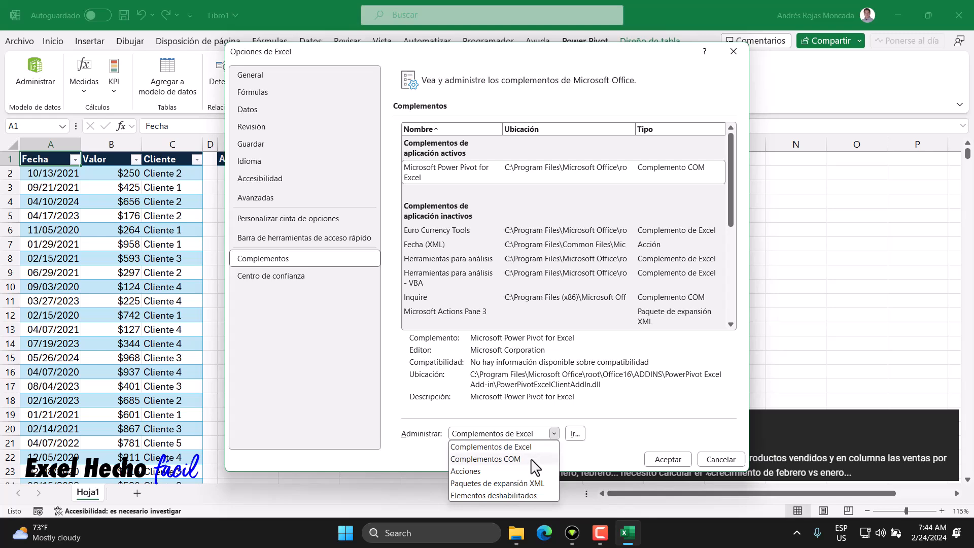
click(524, 458)
click(574, 433)
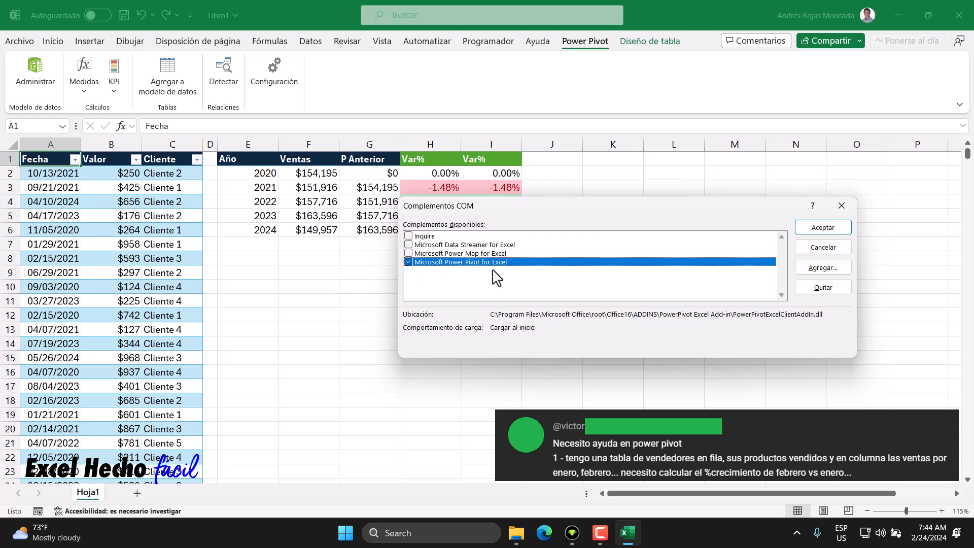
click(434, 255)
click(439, 263)
click(841, 206)
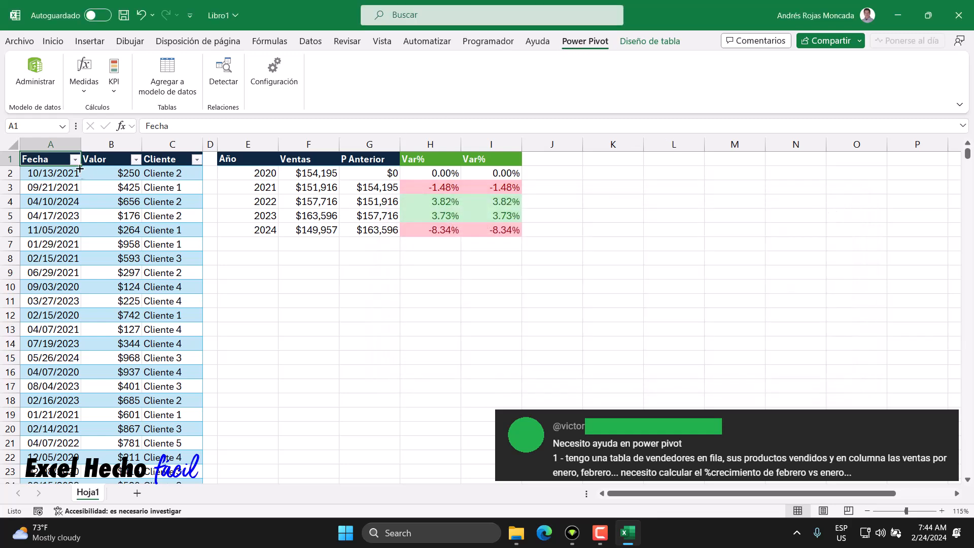
Add the sales table with Fecha, Valor and Cliente to the Power Pivot data model
key(Down)
key(Down)
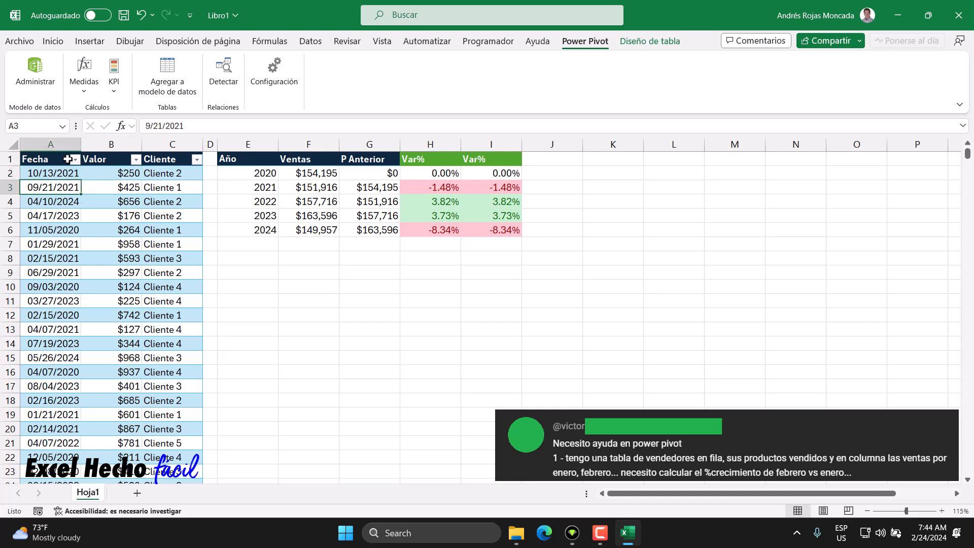
key(Down)
key(Right)
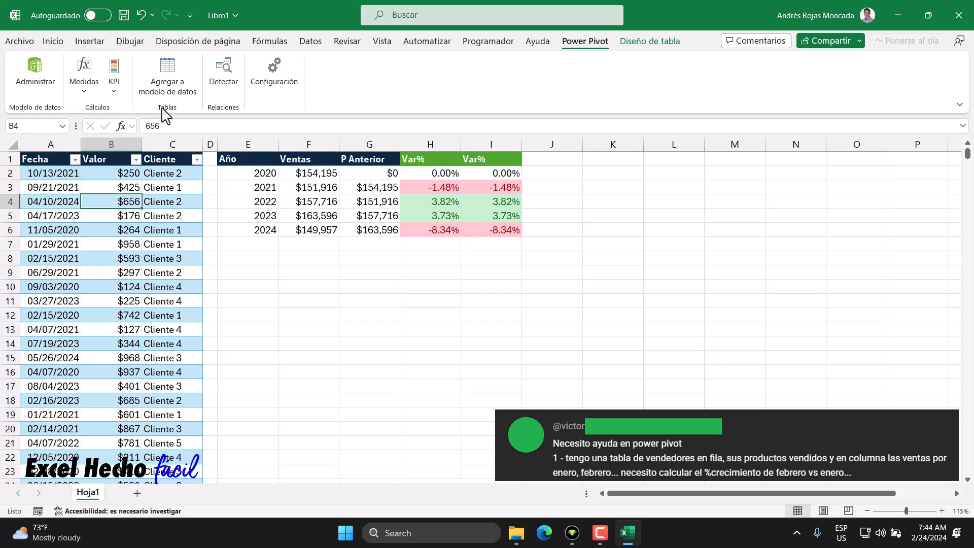
click(168, 86)
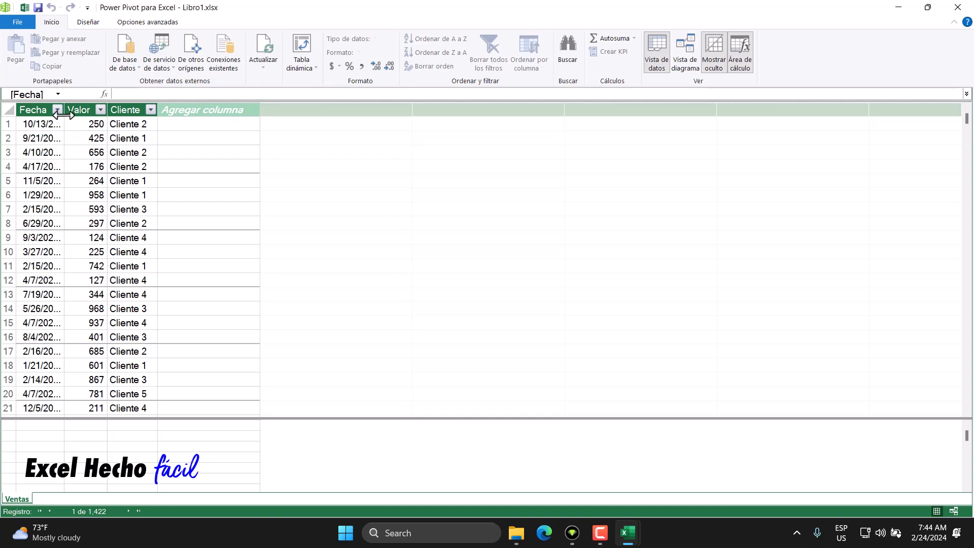
Format the Fecha column with the date format *3/14/2001 and fit the column width to its contents
drag(64, 110, 187, 123)
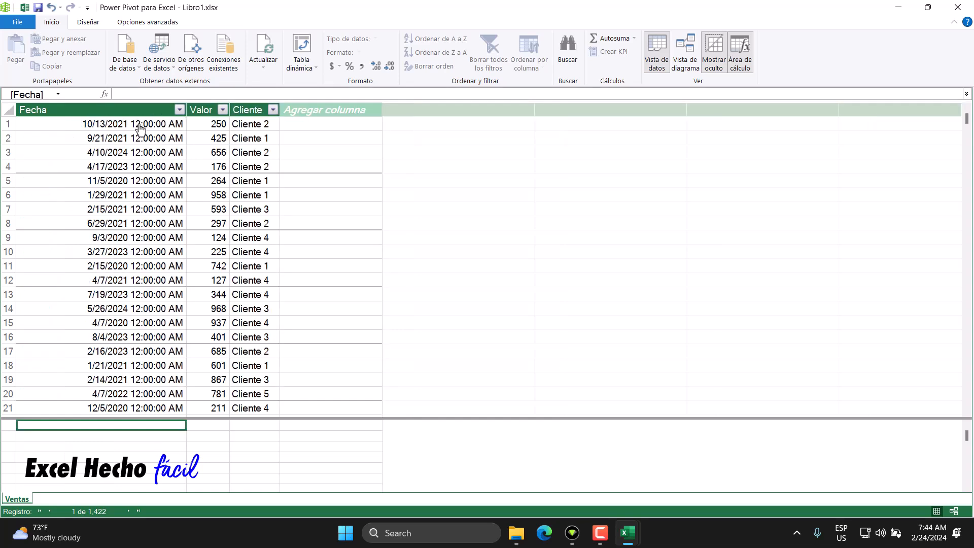
click(132, 109)
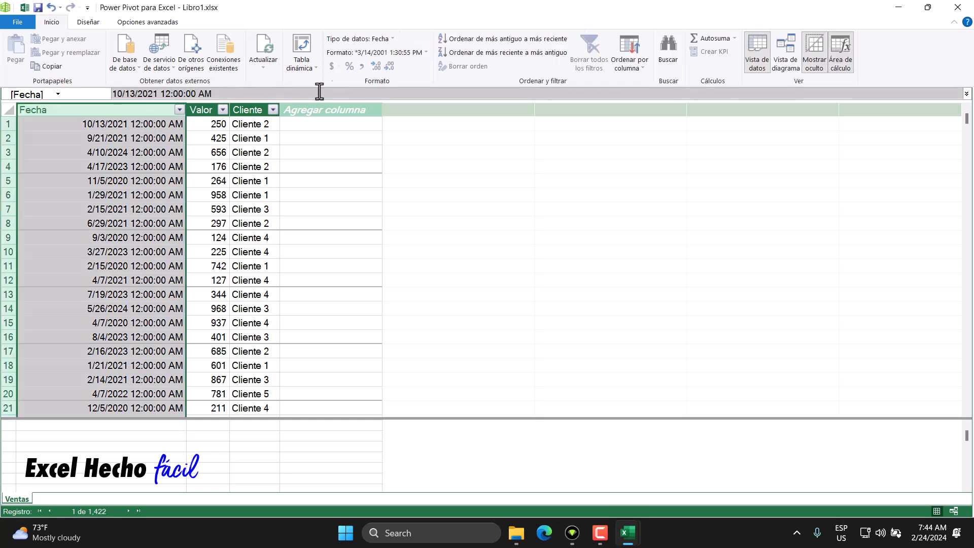
click(426, 52)
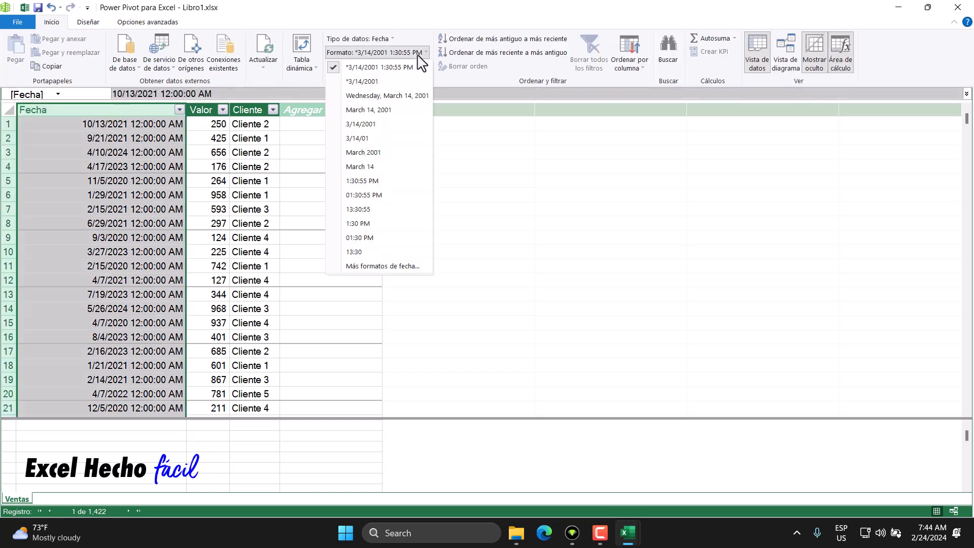
click(370, 80)
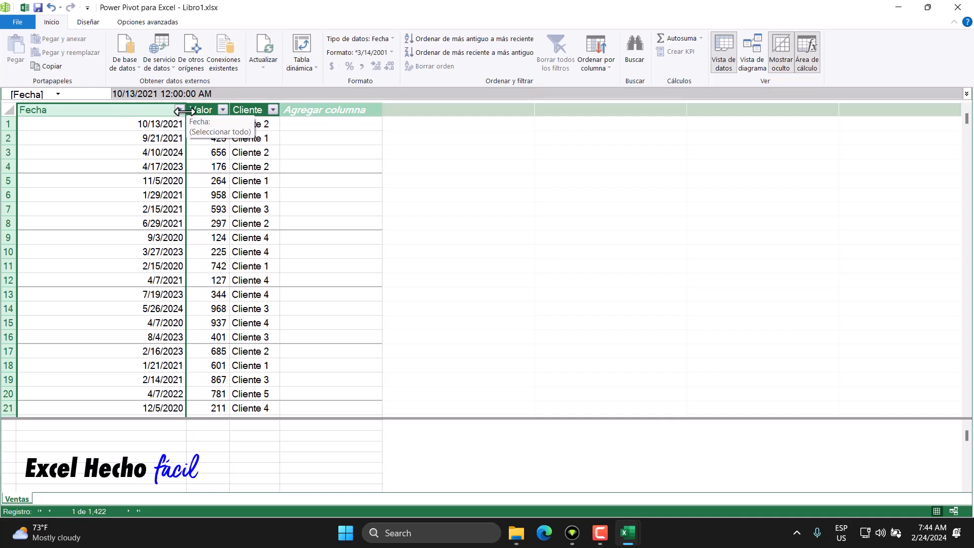
double_click(183, 111)
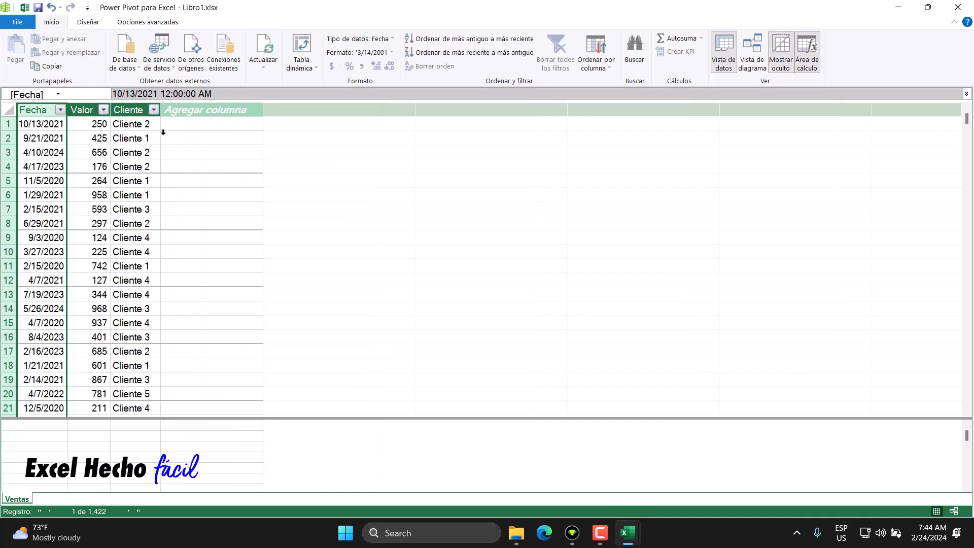
Format the Valor column as Moneda without decimals
click(92, 108)
click(382, 53)
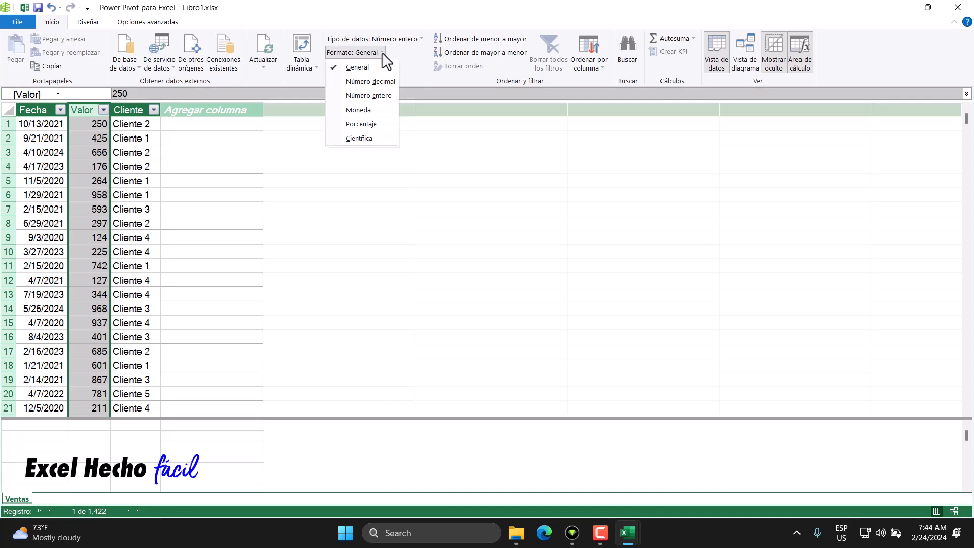
click(368, 110)
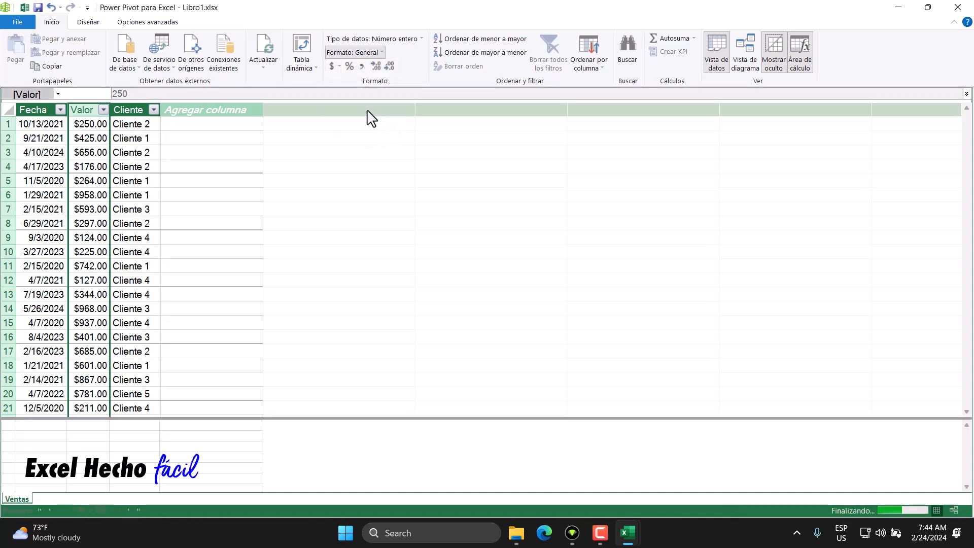
click(389, 66)
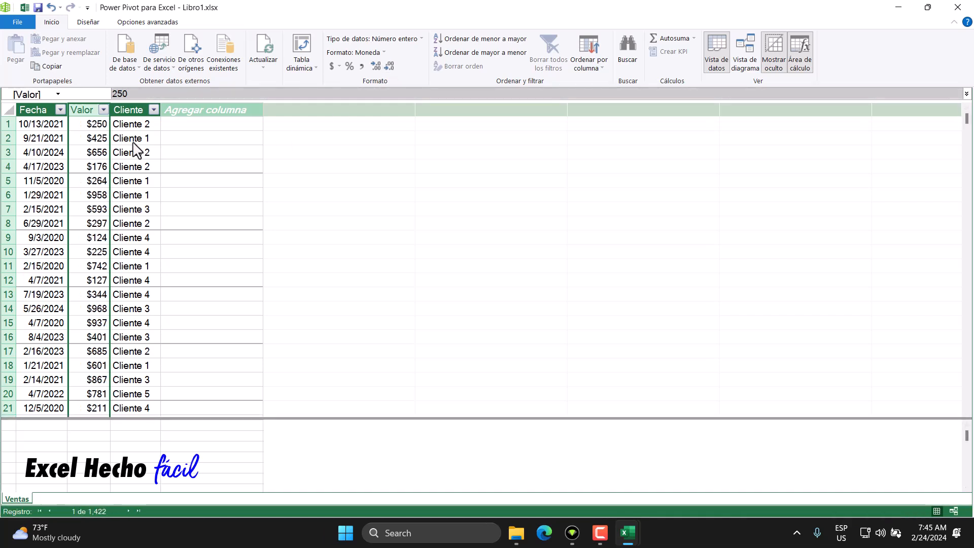
click(38, 439)
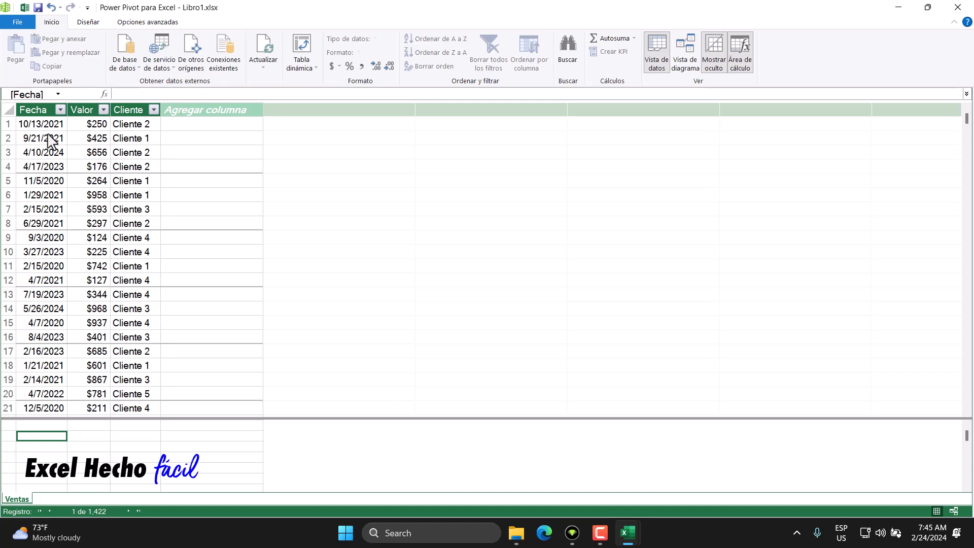
Create a new date table in the model and widen its Date column to show the full dates
click(88, 23)
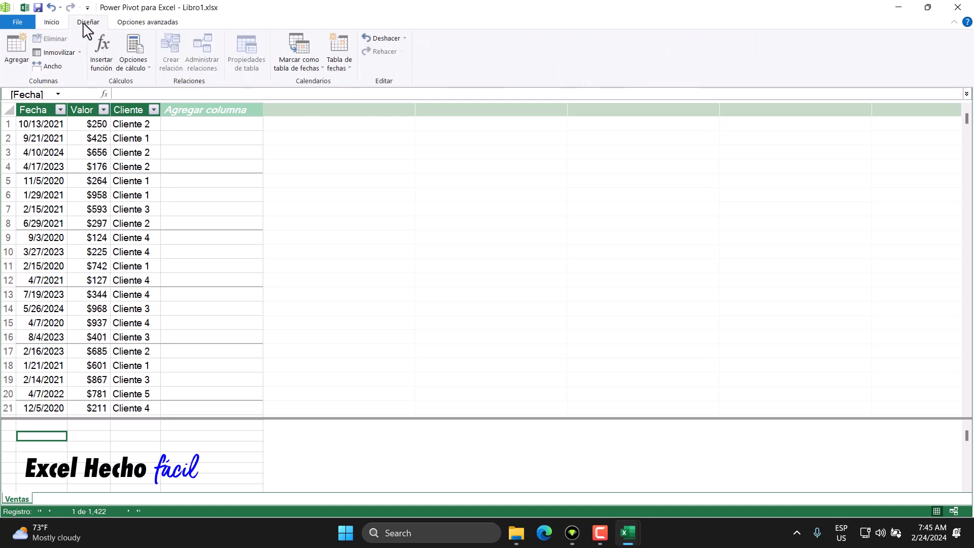
click(340, 65)
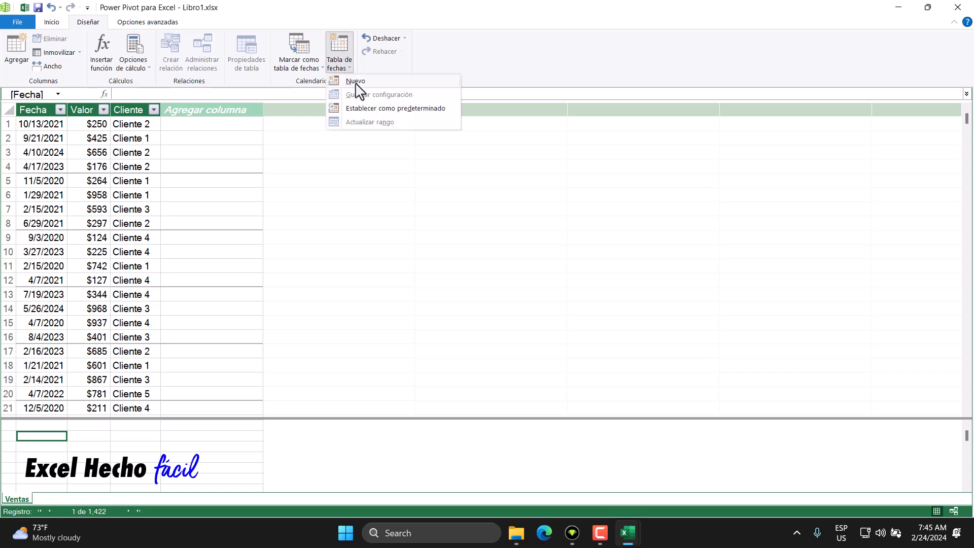
click(356, 84)
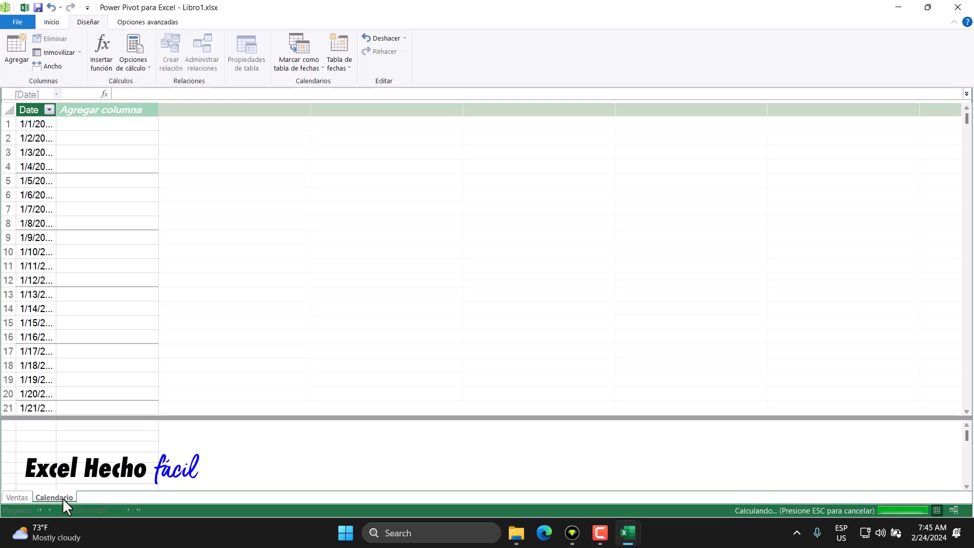
click(26, 500)
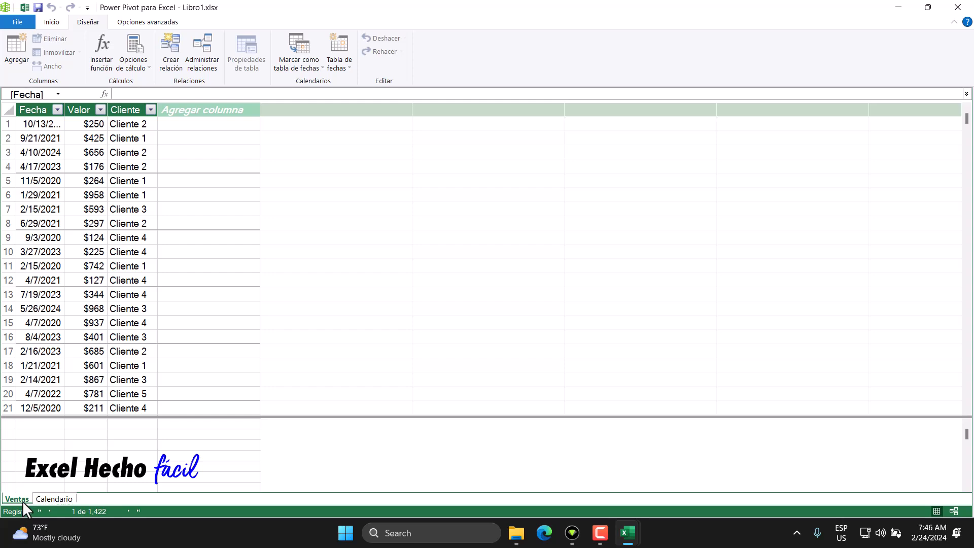
click(58, 498)
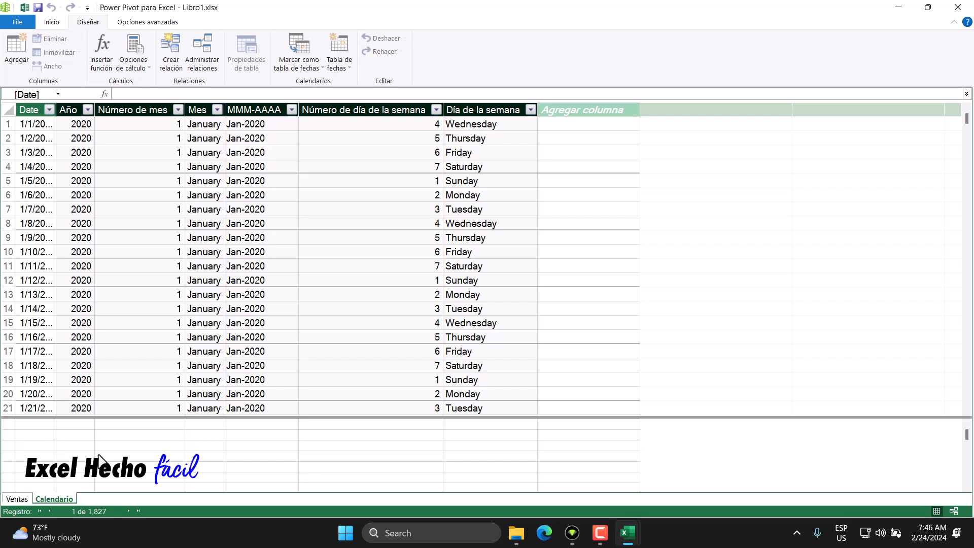
drag(56, 112, 132, 116)
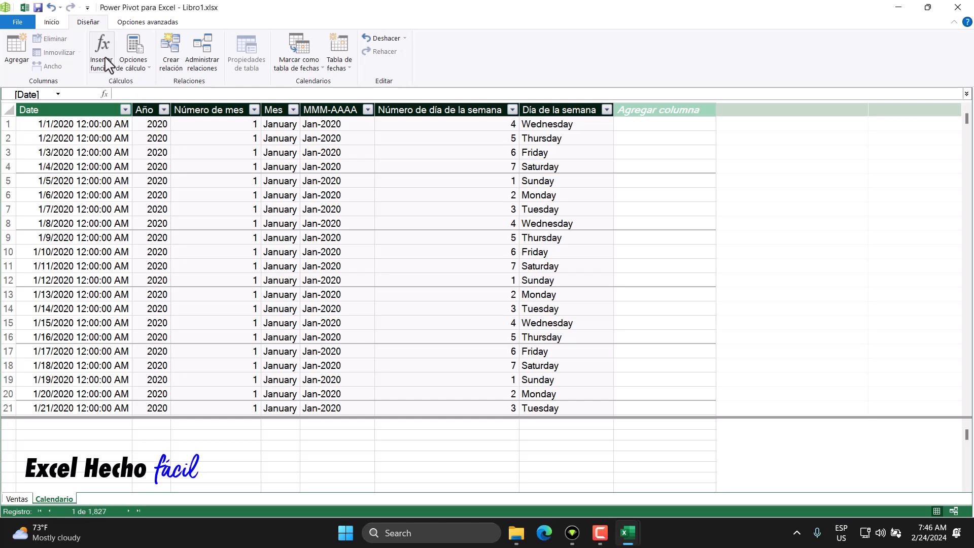
Arrange the model diagram with Calendario enlarged to list all its fields and a narrower Ventas table to its right
click(56, 23)
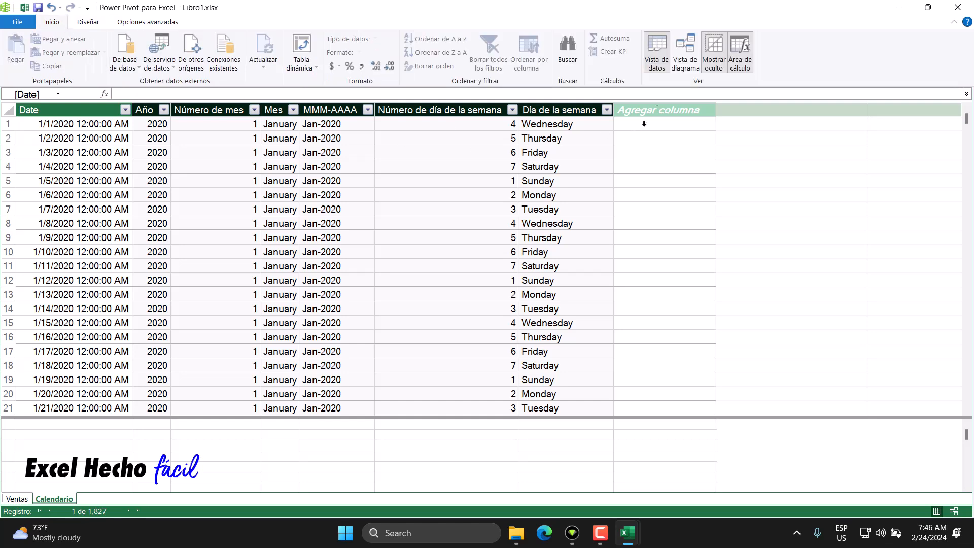
click(686, 56)
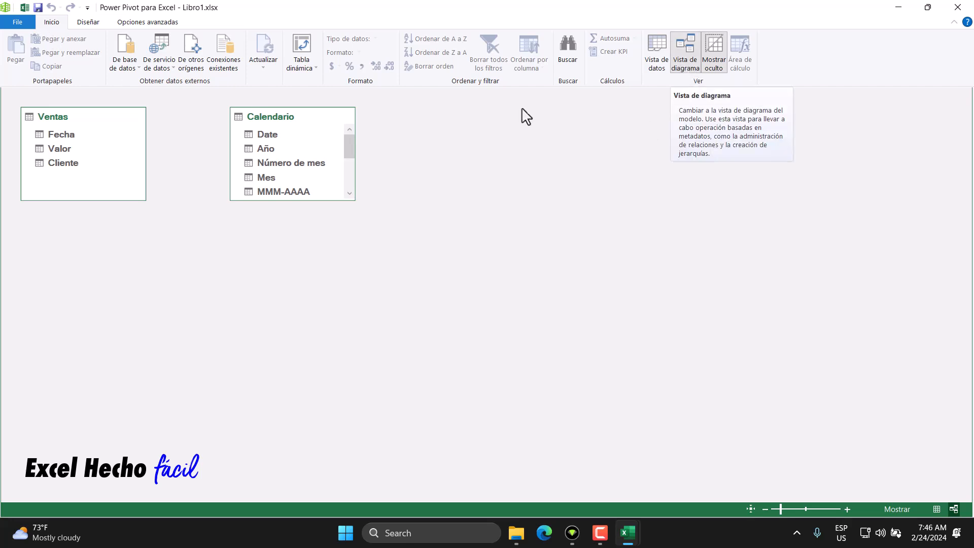
drag(97, 119, 525, 213)
drag(315, 122, 104, 122)
drag(144, 199, 196, 332)
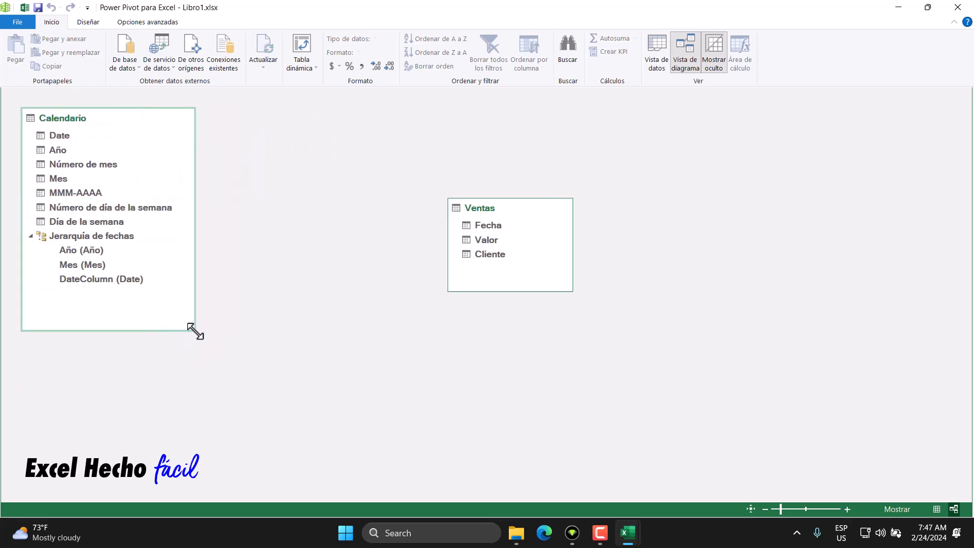
drag(503, 218, 284, 147)
drag(352, 219, 309, 216)
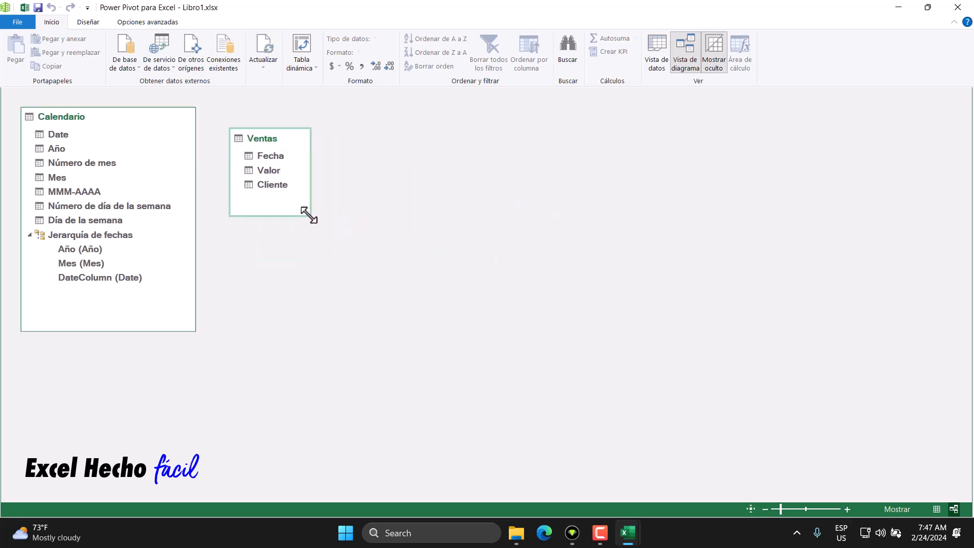
drag(268, 144, 290, 171)
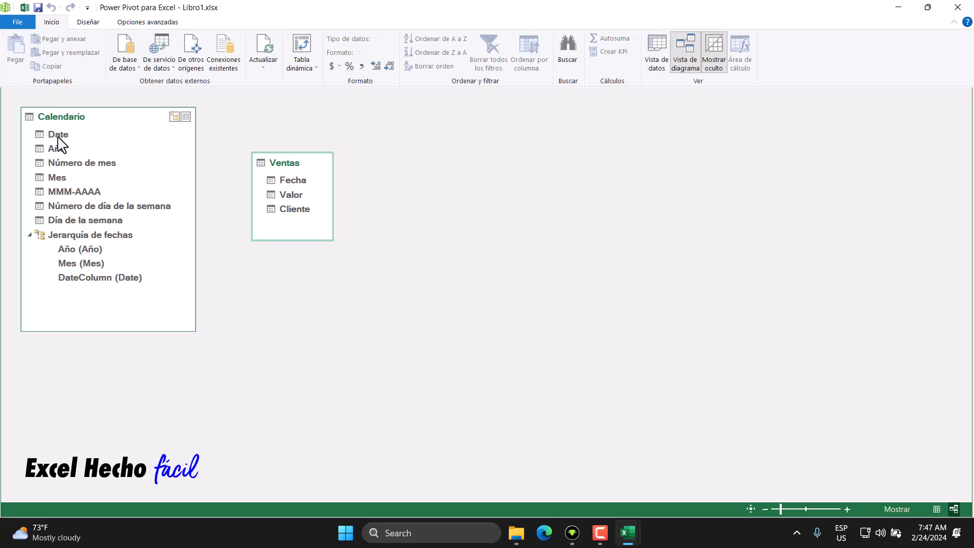
Relate the Date field of Calendario to the Fecha field of Ventas and return to the data view
drag(59, 136, 291, 182)
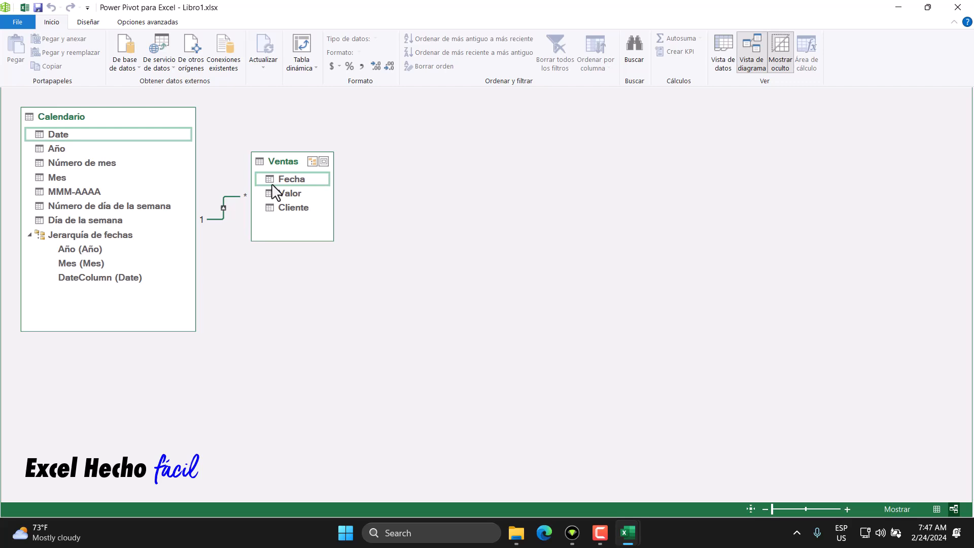
click(723, 60)
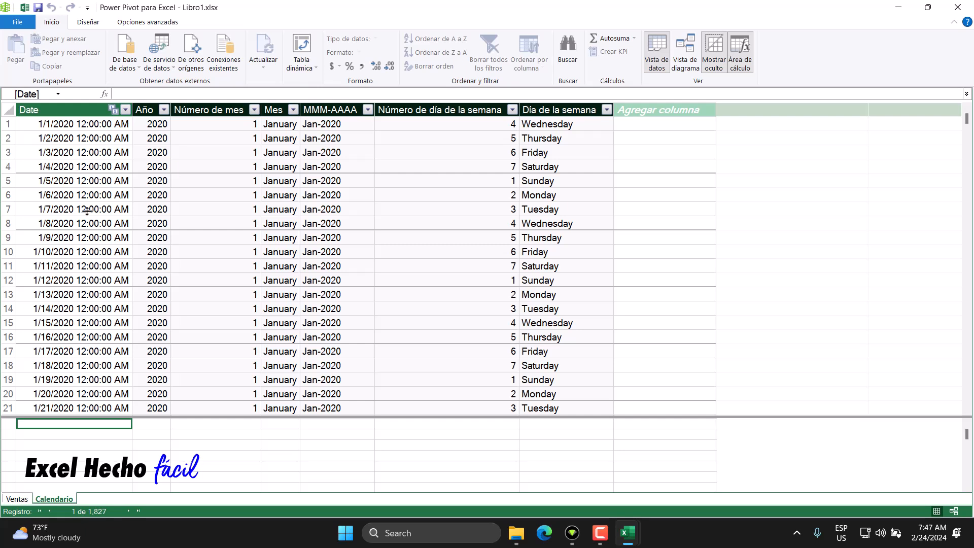
Examine the Date column of Calendario across January and February 2020 through February 29
scroll(87, 220, down, 2)
scroll(87, 219, down, 10)
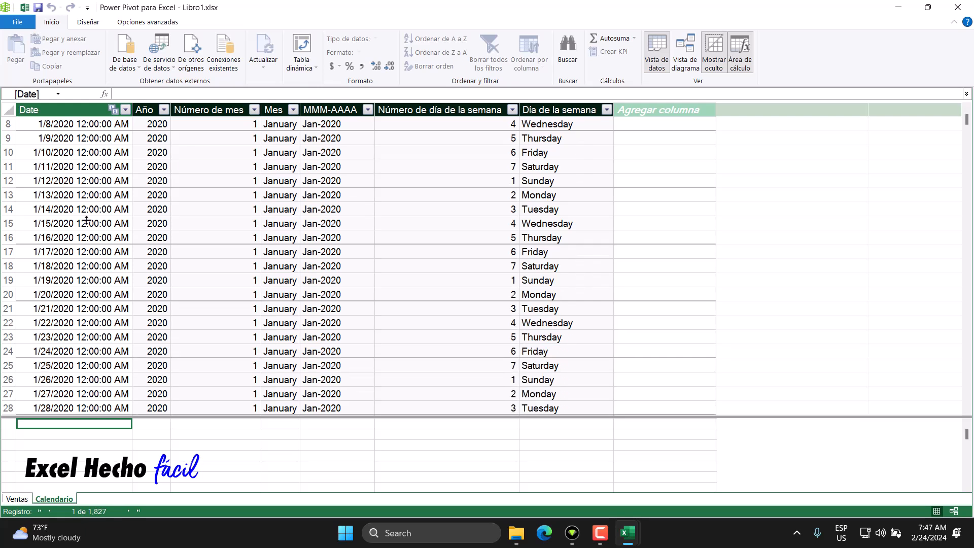
scroll(88, 220, down, 1)
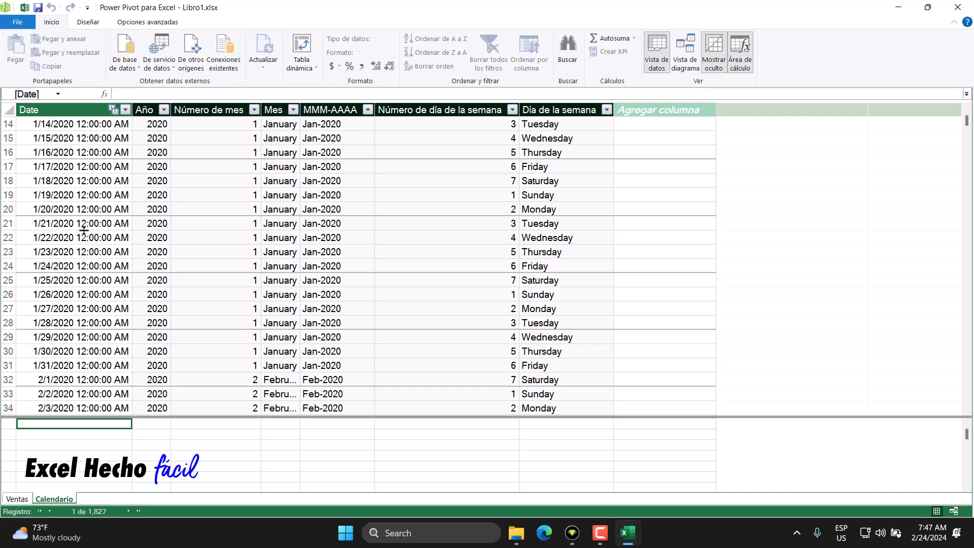
click(60, 337)
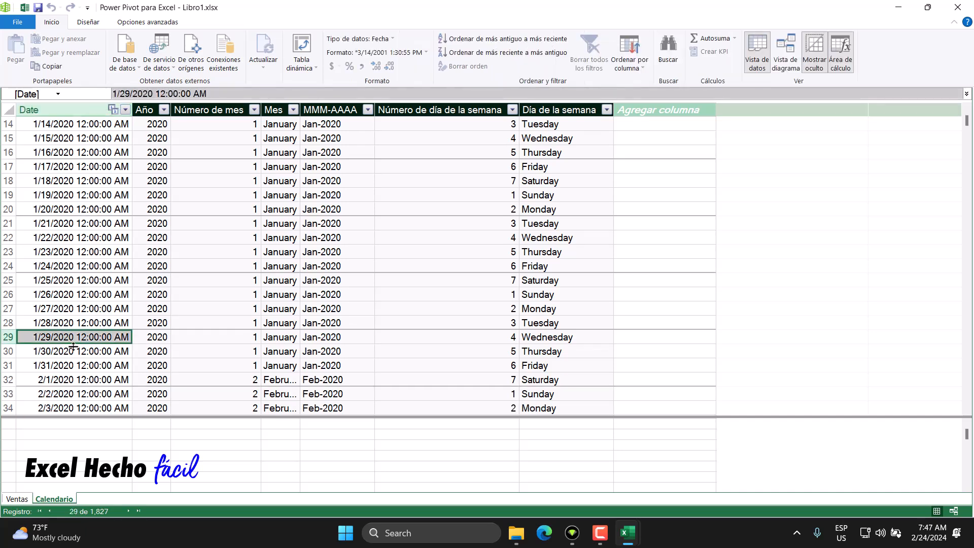
scroll(75, 347, down, 3)
scroll(76, 347, down, 18)
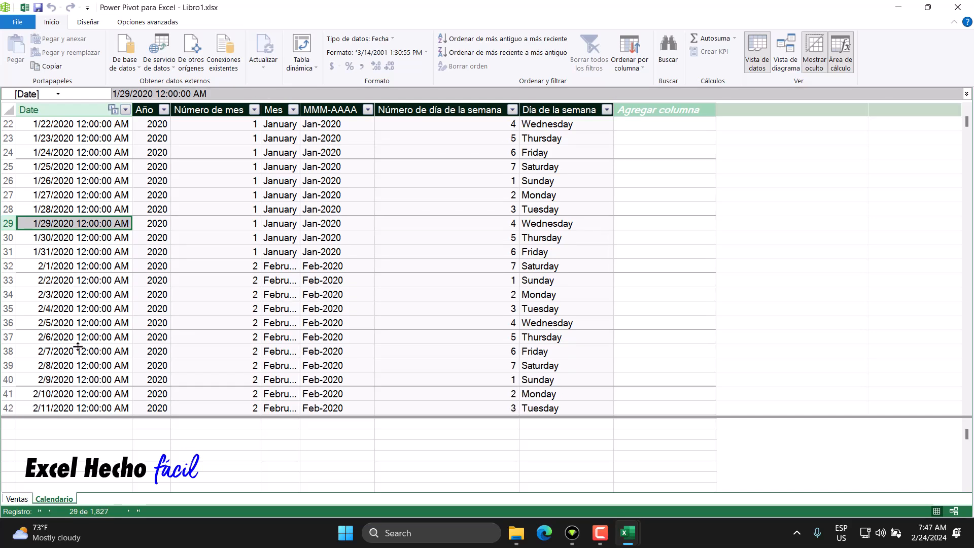
scroll(80, 347, down, 9)
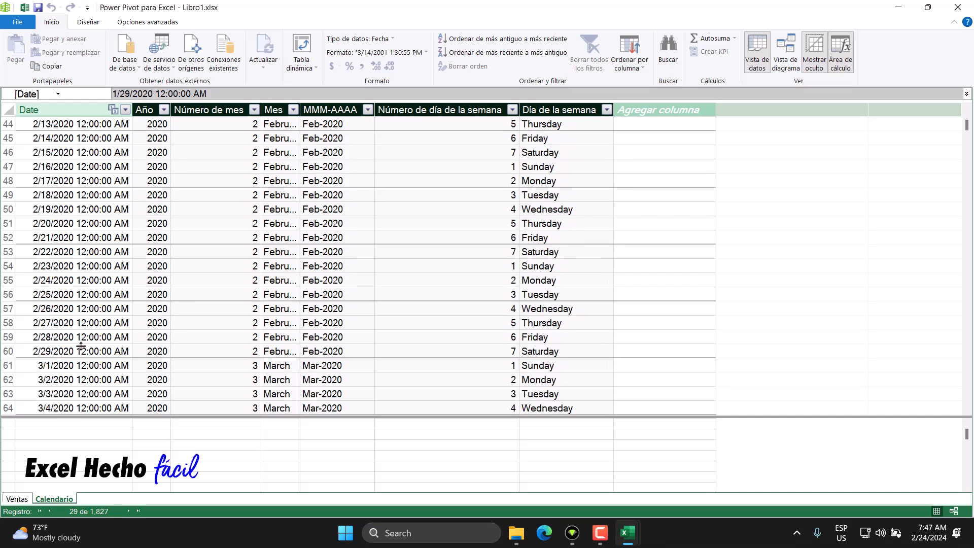
click(60, 352)
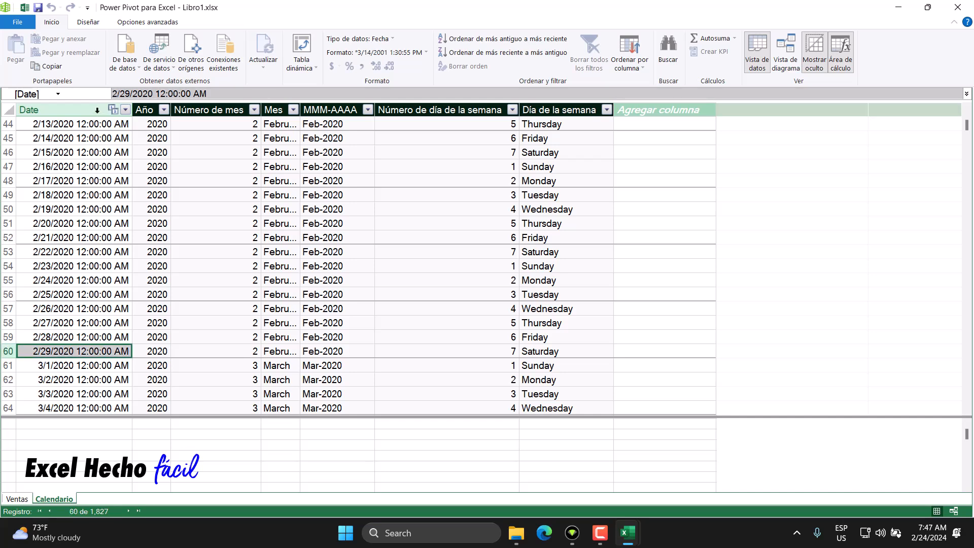
click(124, 109)
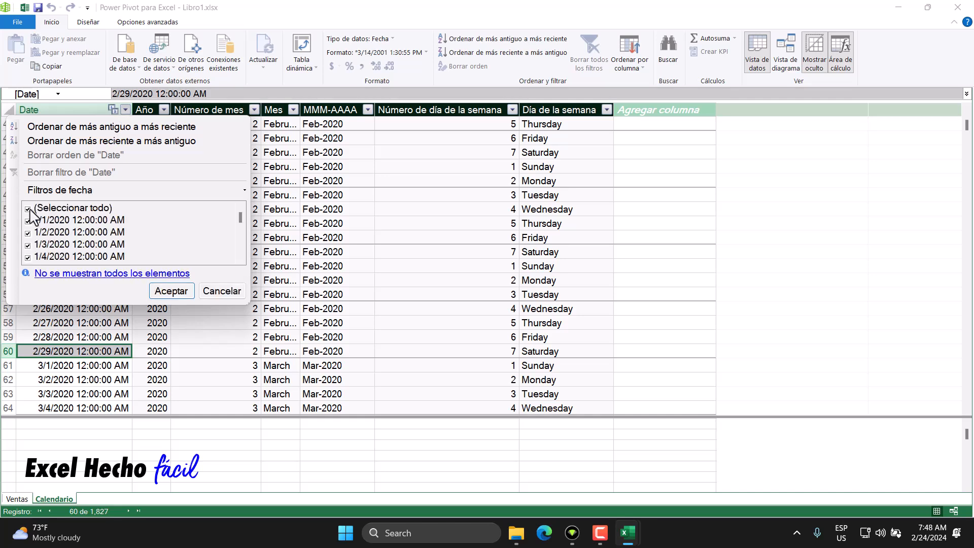
mouse_move(76, 192)
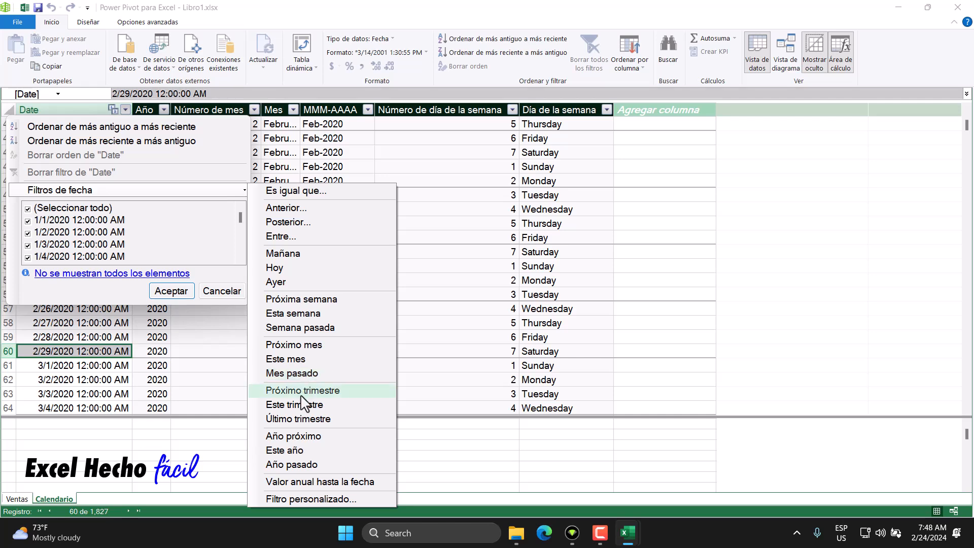
click(296, 501)
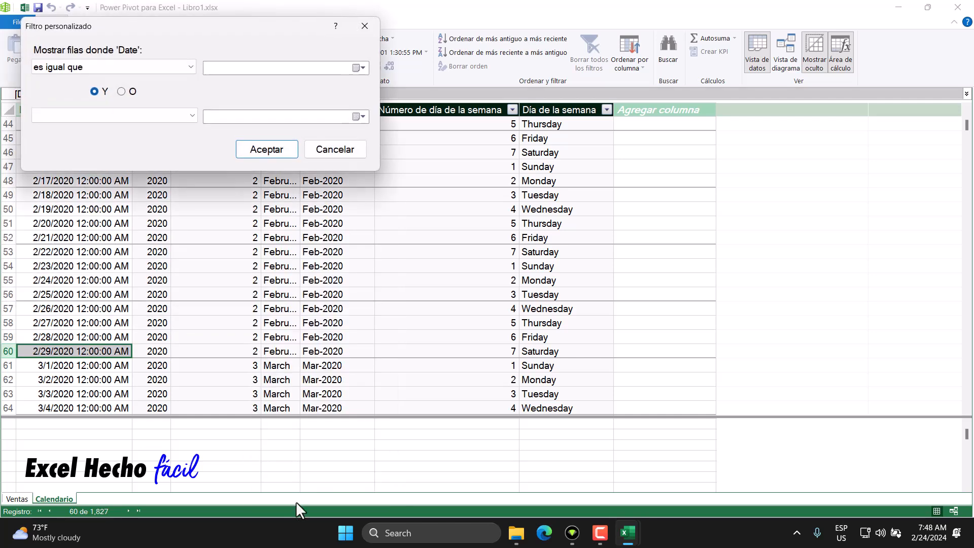
click(365, 26)
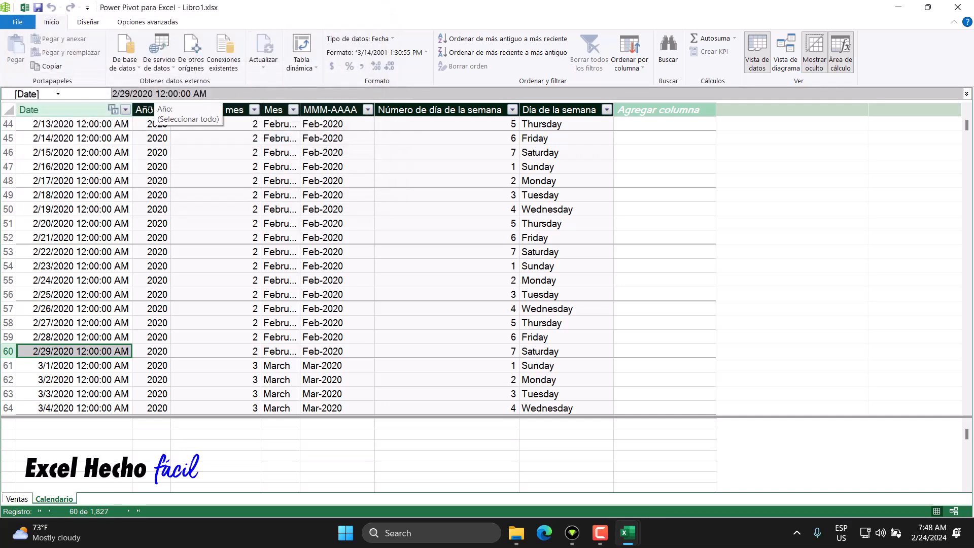
Filter the Año column of Calendario to show only 2020 and check the record count
click(164, 110)
click(28, 209)
click(28, 221)
click(161, 292)
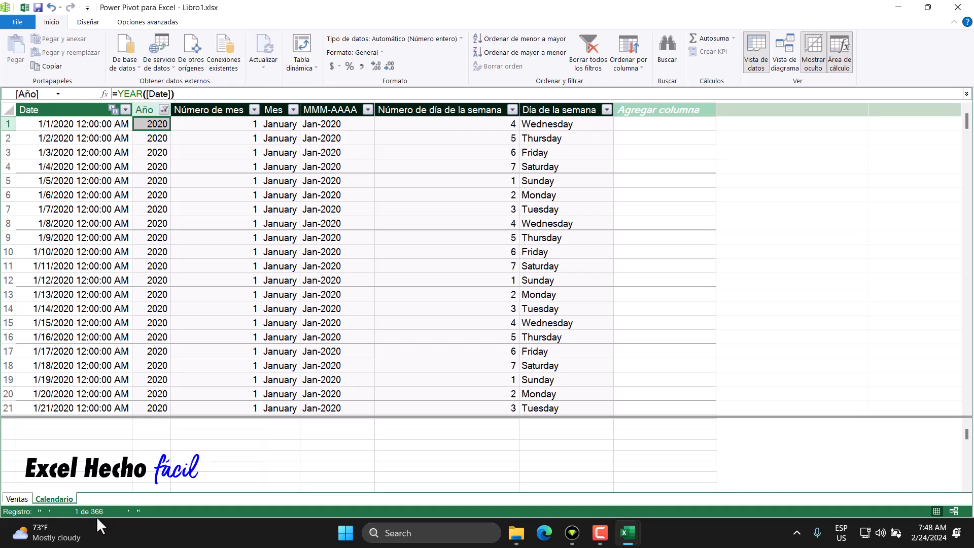
Switch the Año filter to 2021 only, check the record count, and clear the filter
click(164, 109)
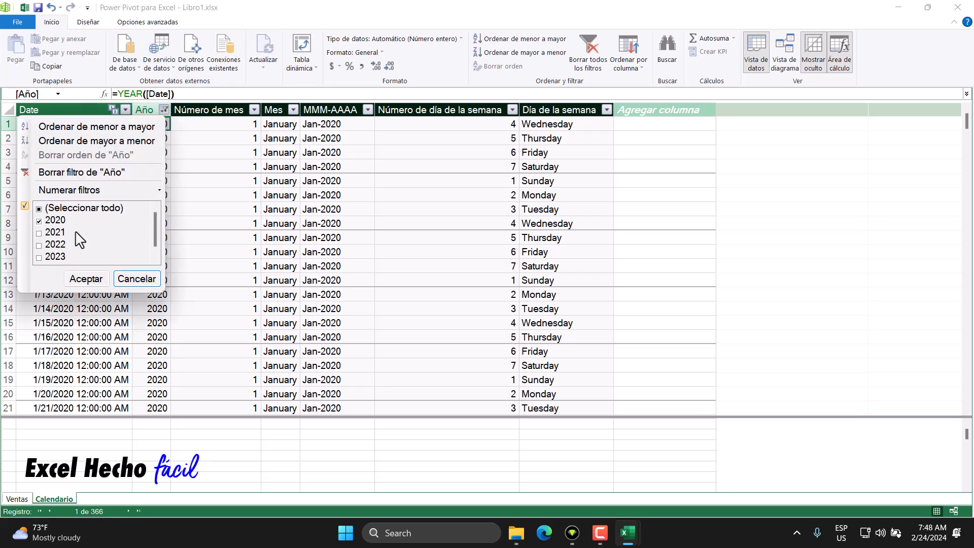
click(39, 221)
click(39, 233)
click(94, 279)
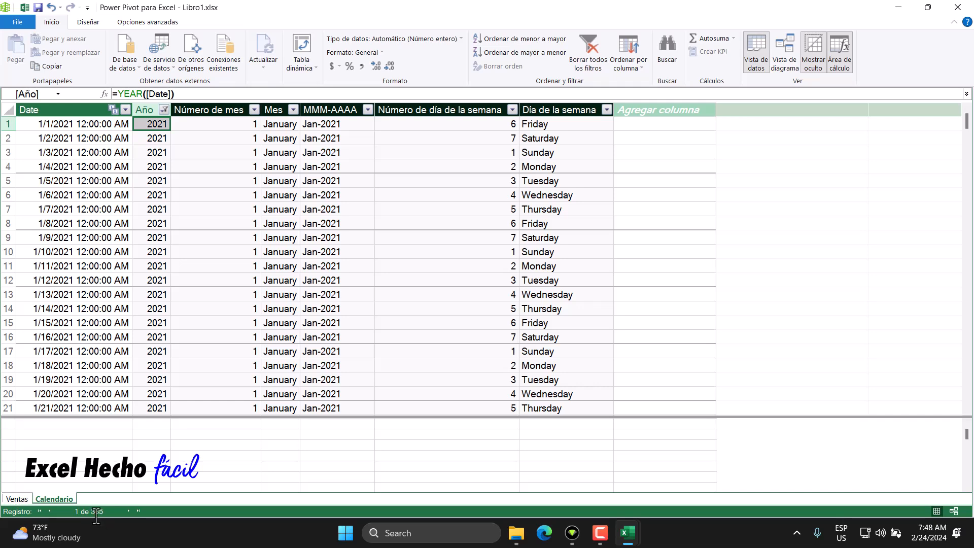
click(163, 110)
click(62, 174)
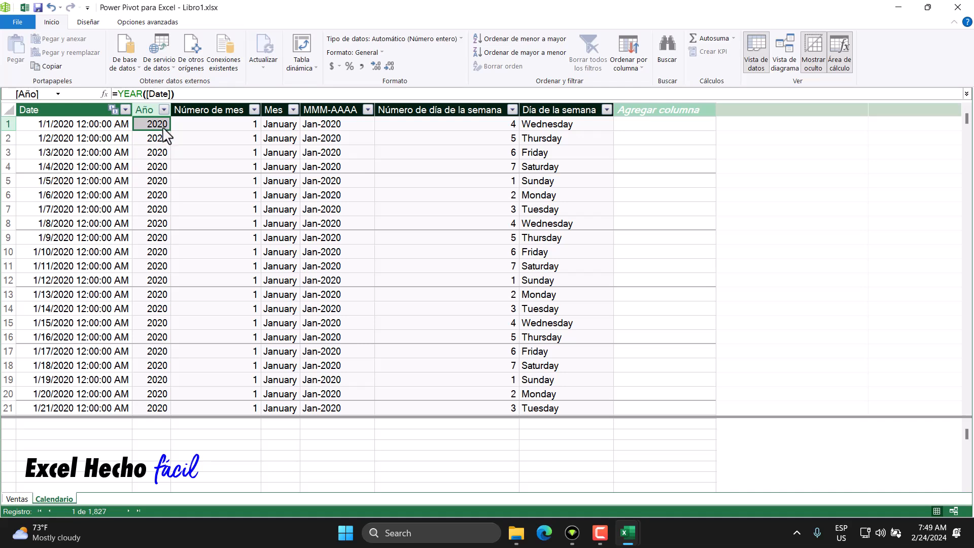
click(17, 499)
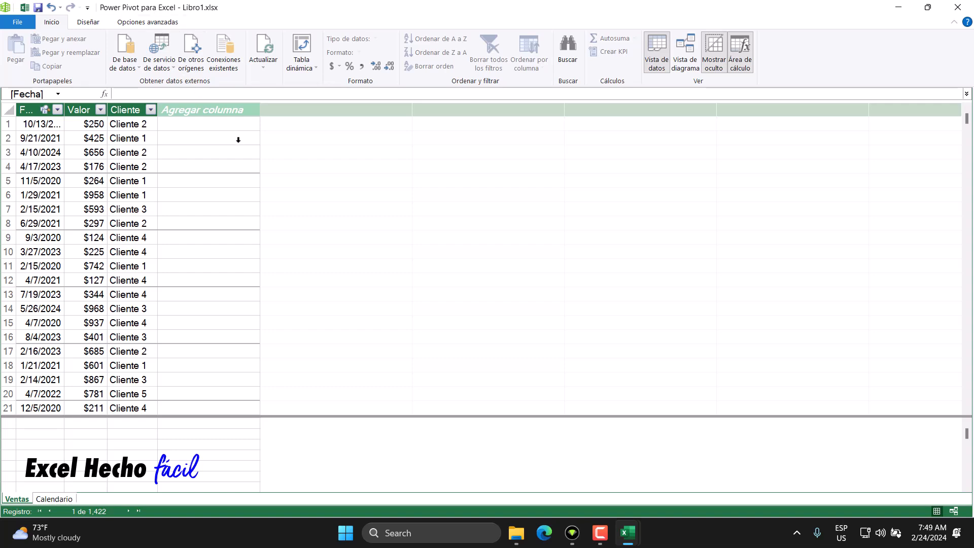
click(23, 8)
click(90, 41)
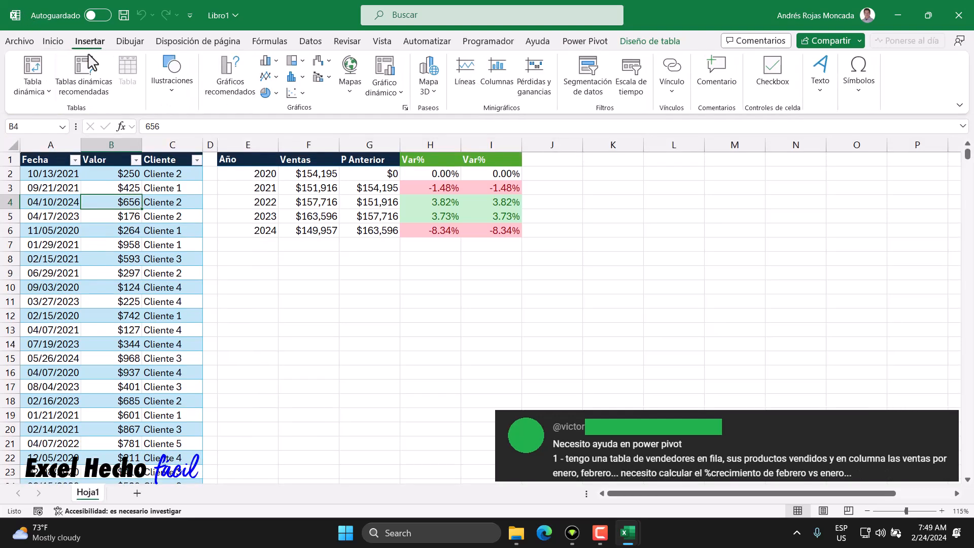
click(35, 90)
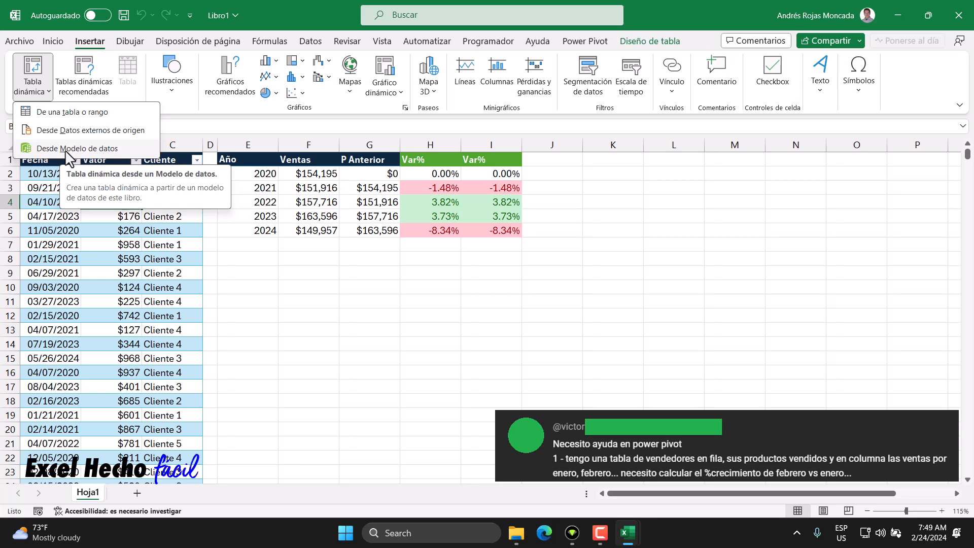
key(Escape)
Insert a pivot table from the Power Pivot data model into the existing worksheet at cell E9
mouse_move(627, 543)
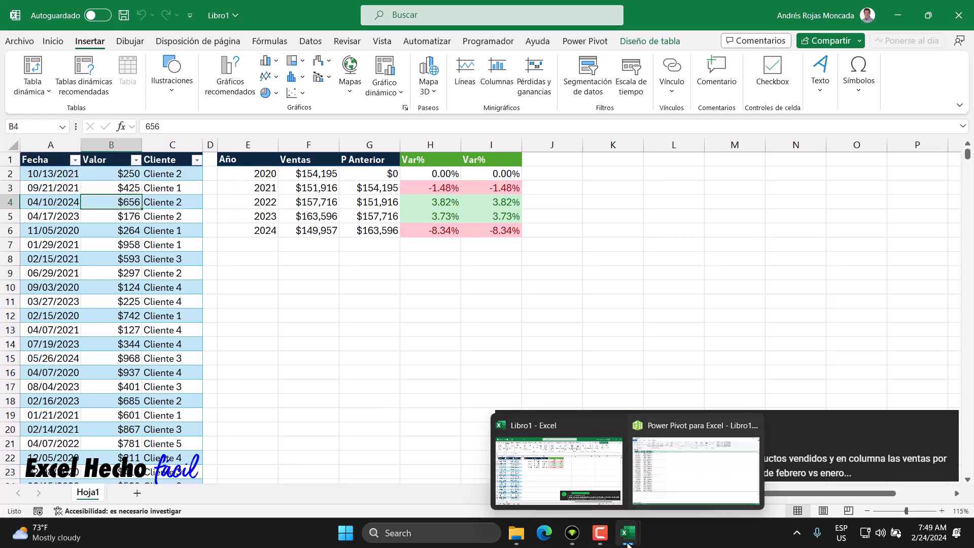
click(690, 479)
click(313, 74)
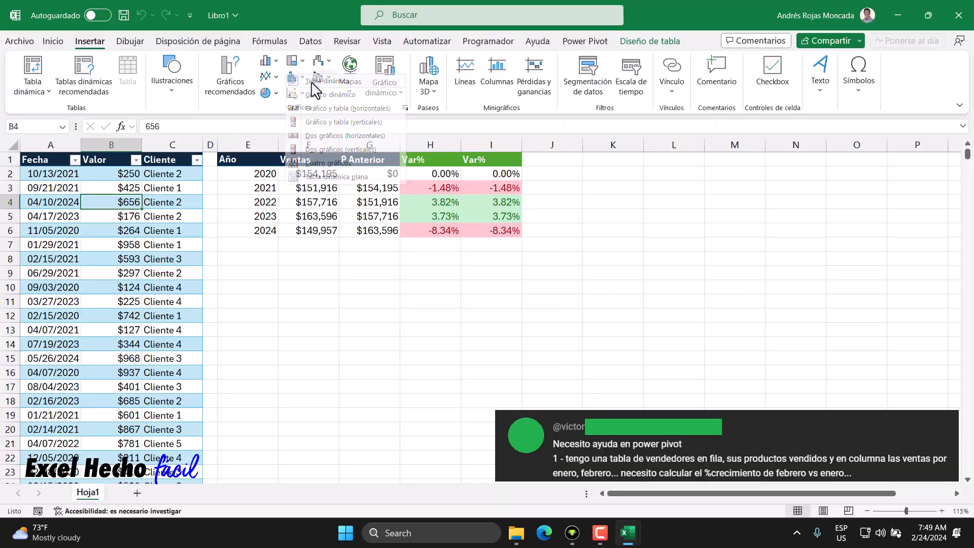
click(325, 81)
drag(474, 223, 658, 226)
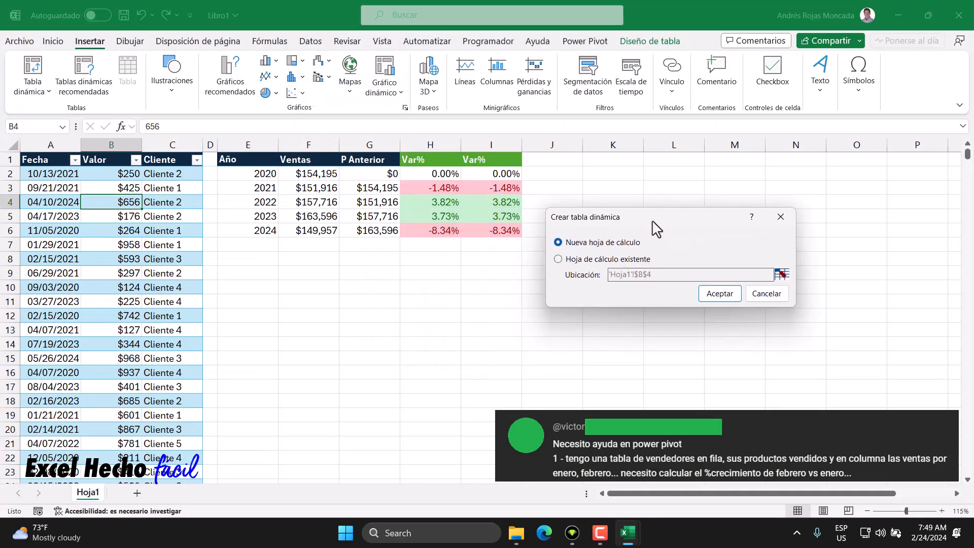
click(629, 259)
click(782, 275)
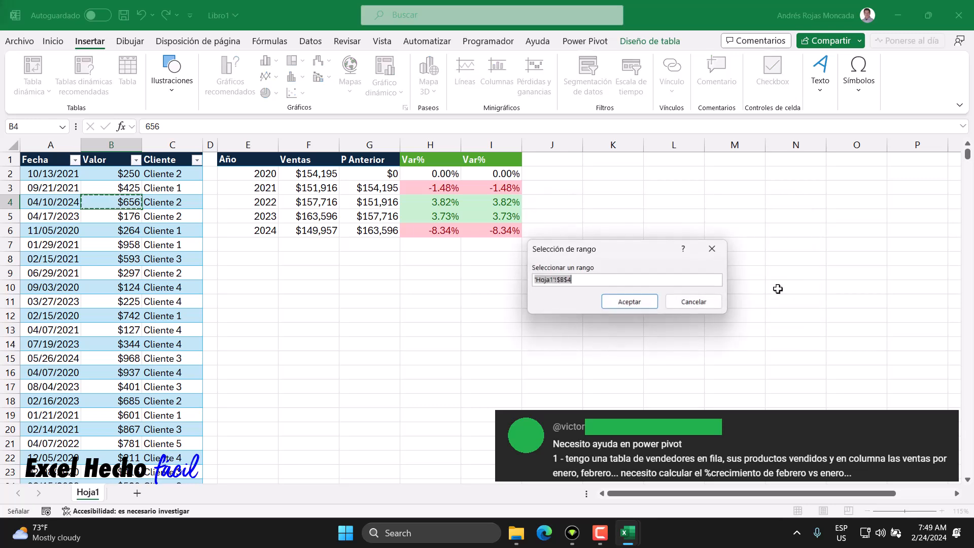
click(261, 273)
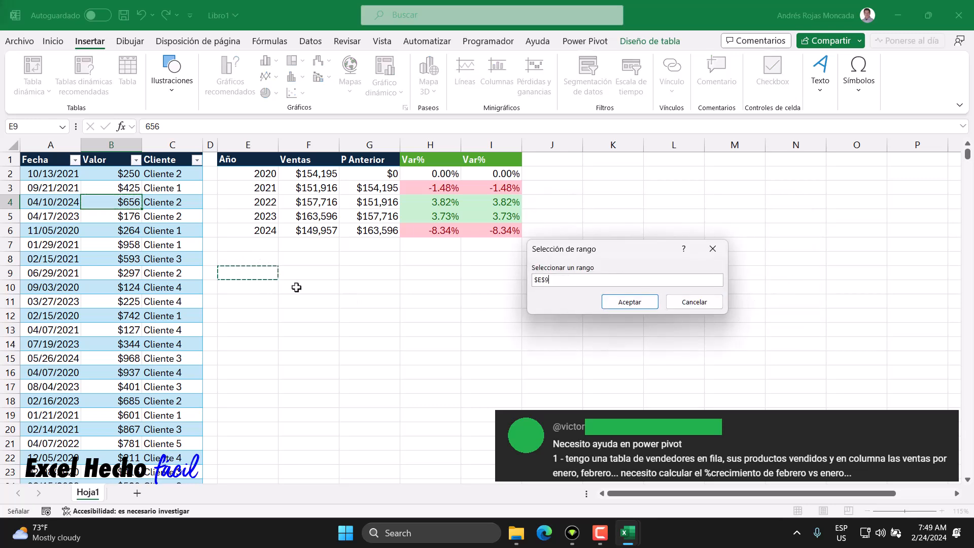
click(623, 299)
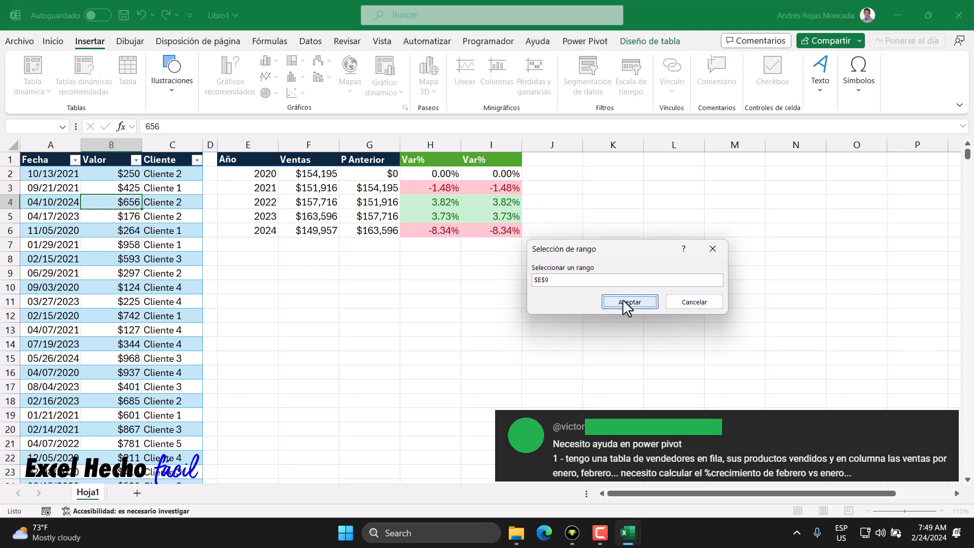
click(716, 353)
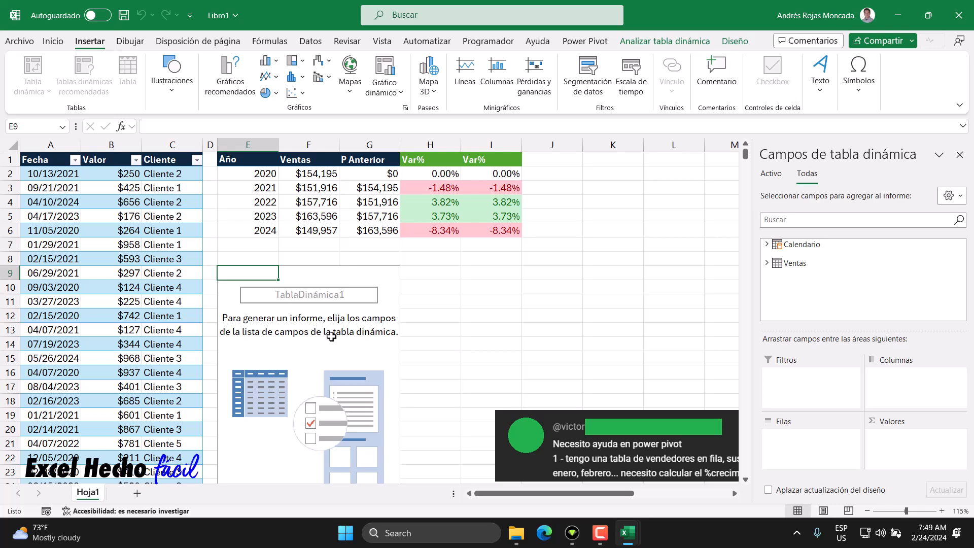
Add the Año field of Calendario to the pivot table's rows
click(767, 245)
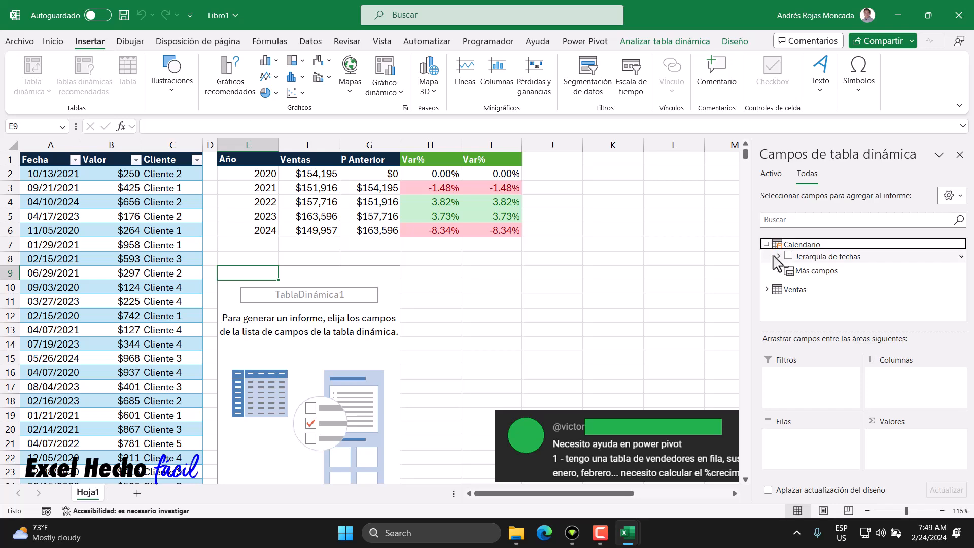
click(780, 270)
drag(812, 277, 811, 449)
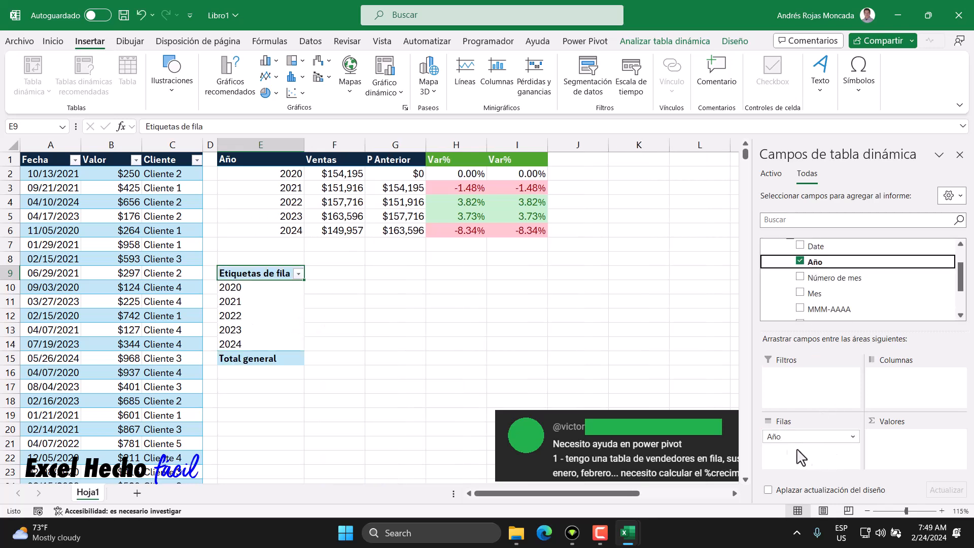
Go through the pivot table's year labels from 2020 to 2024 and return to its row header
click(255, 289)
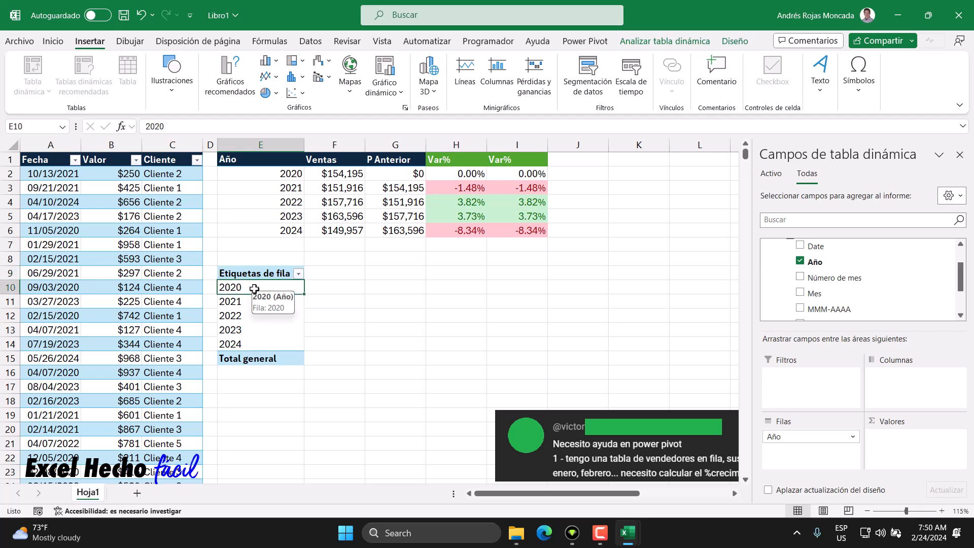
click(253, 301)
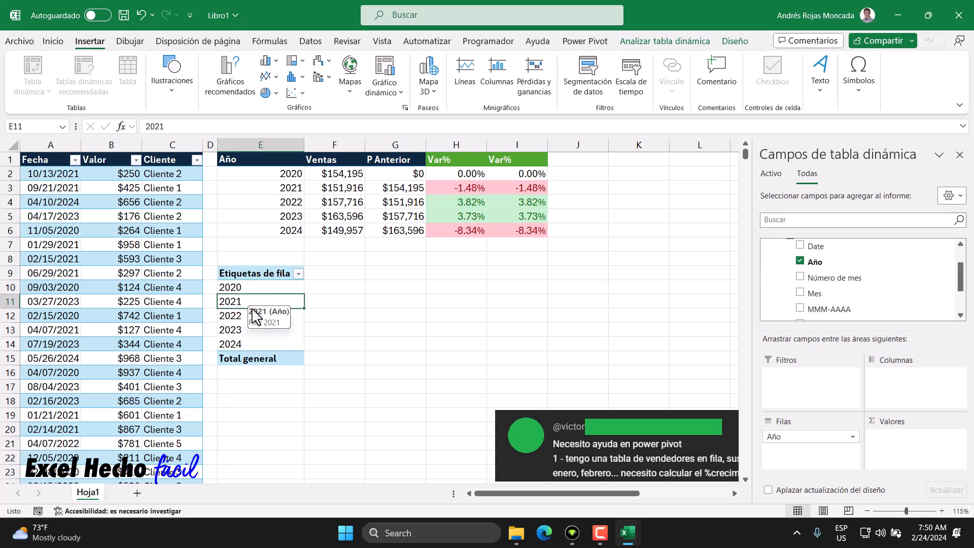
click(246, 317)
click(246, 331)
click(249, 342)
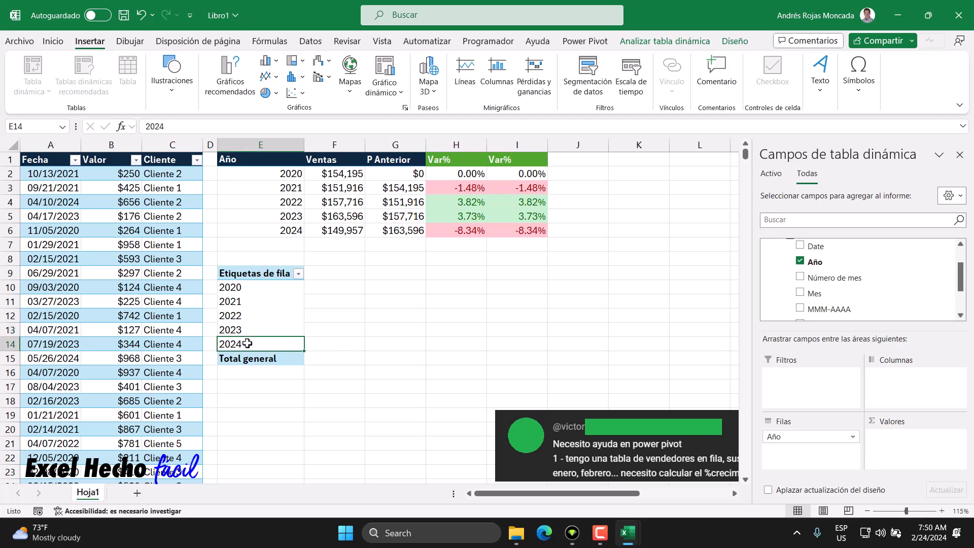
click(318, 273)
click(273, 274)
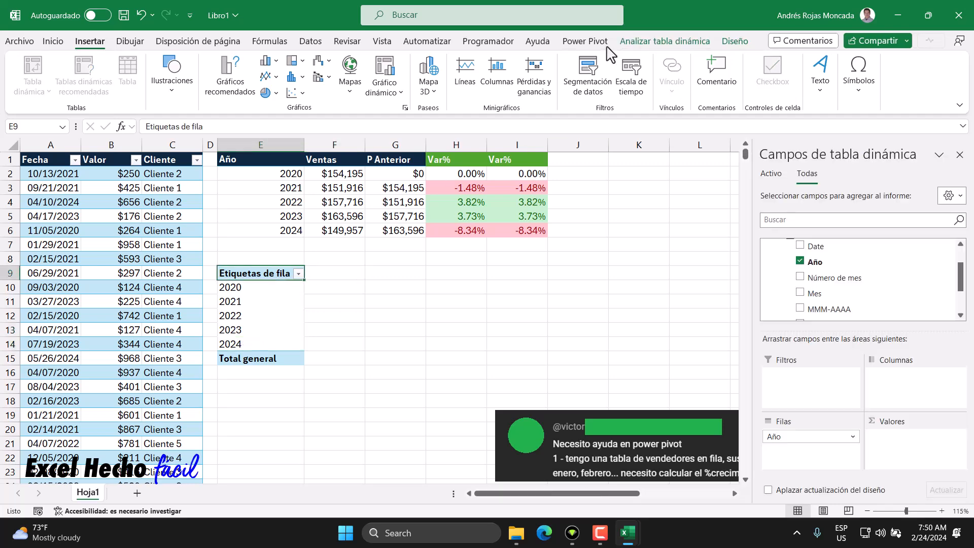
Start a new measure in the Ventas table and name it Suma Ventas
click(585, 41)
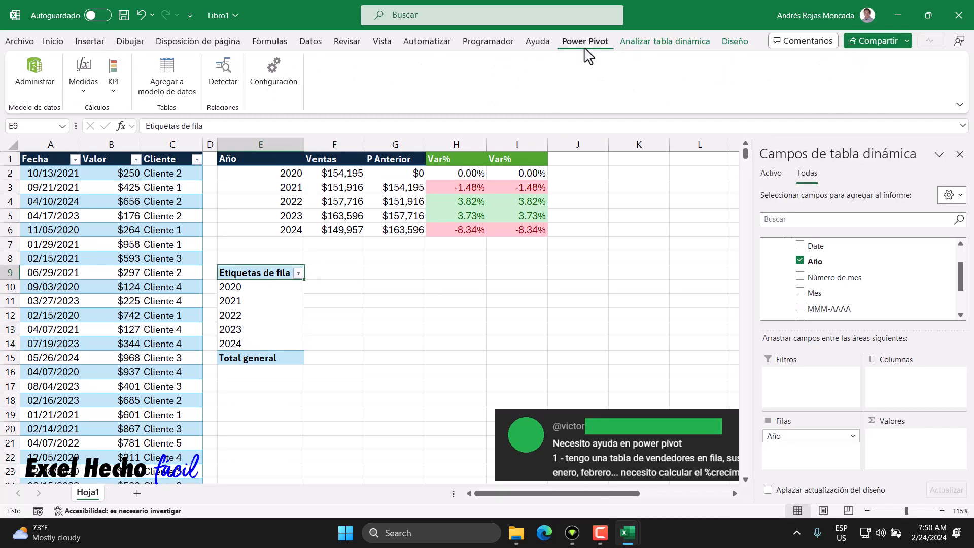
click(86, 95)
click(96, 121)
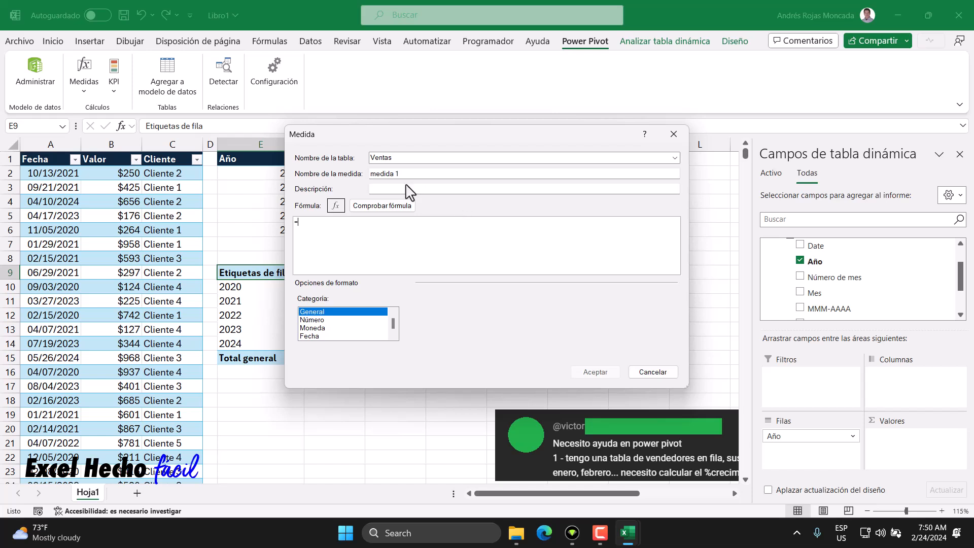
drag(405, 174, 365, 174)
key(BackSpace)
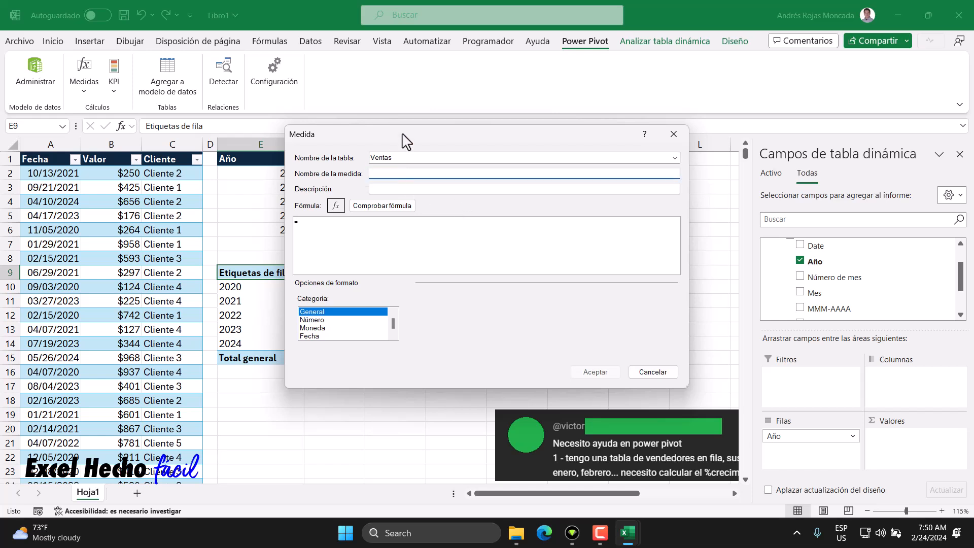
text(Suma Ventas)
Enter the formula =SUM(Ventas[Valor]) for the Suma Ventas measure, enlarging the formula text
click(390, 243)
ctrl+scroll(391, 243, up, 3)
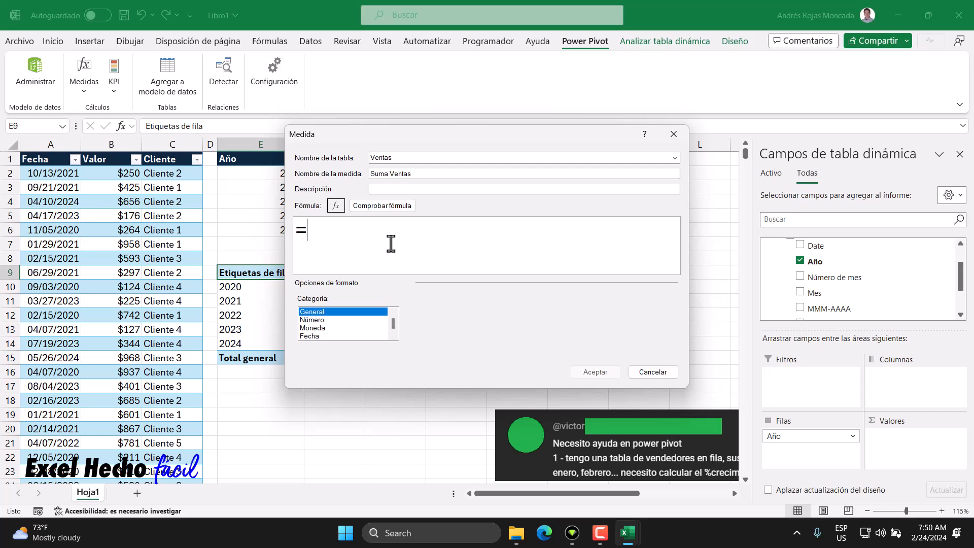
text(sum)
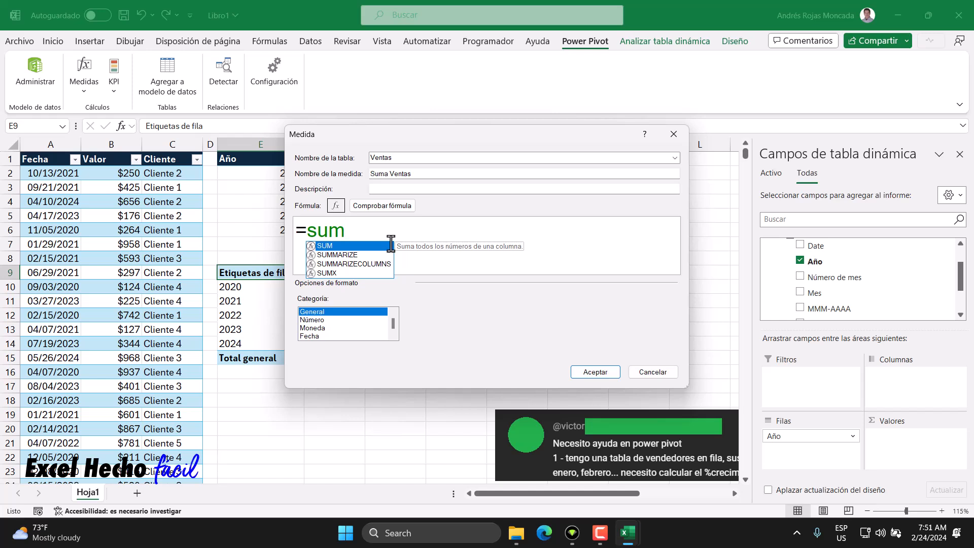
text(()
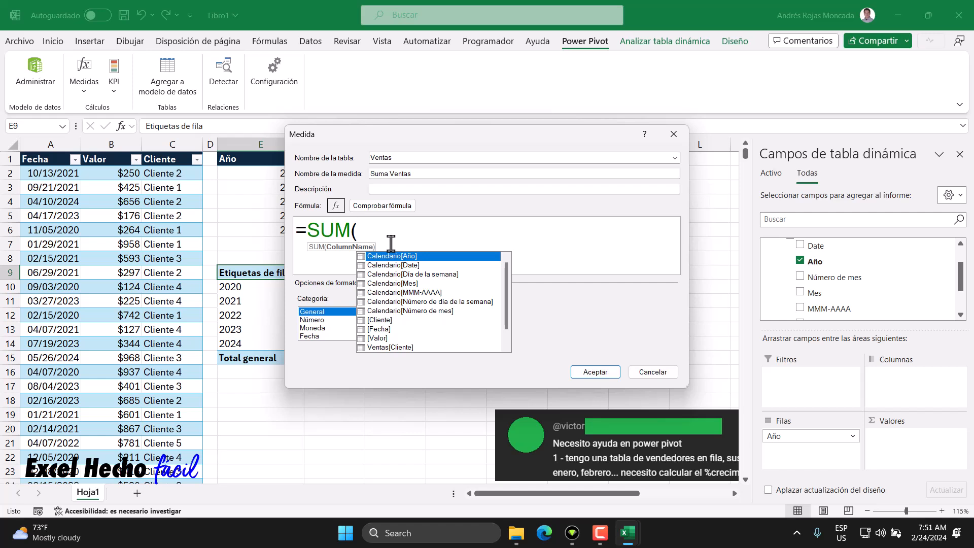
text(ve)
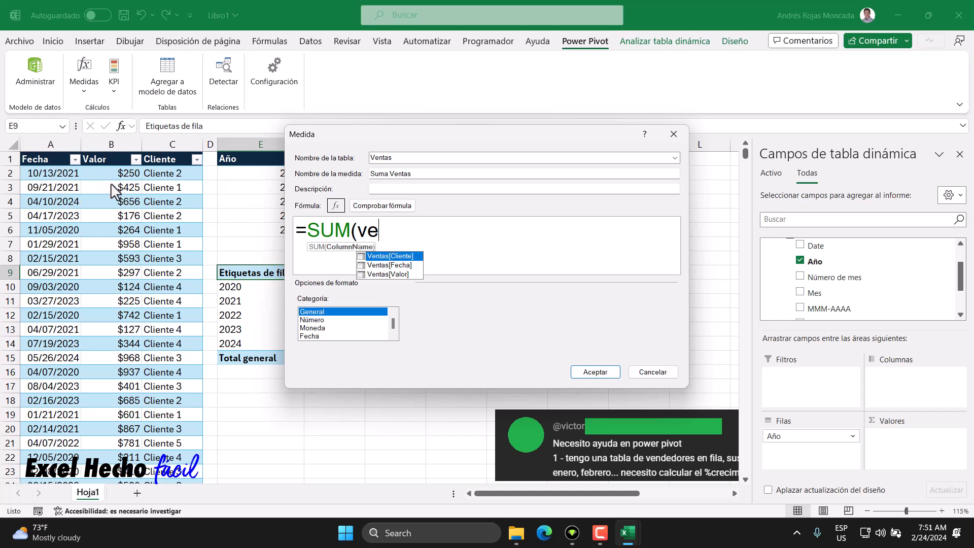
key(Down)
key(Down)
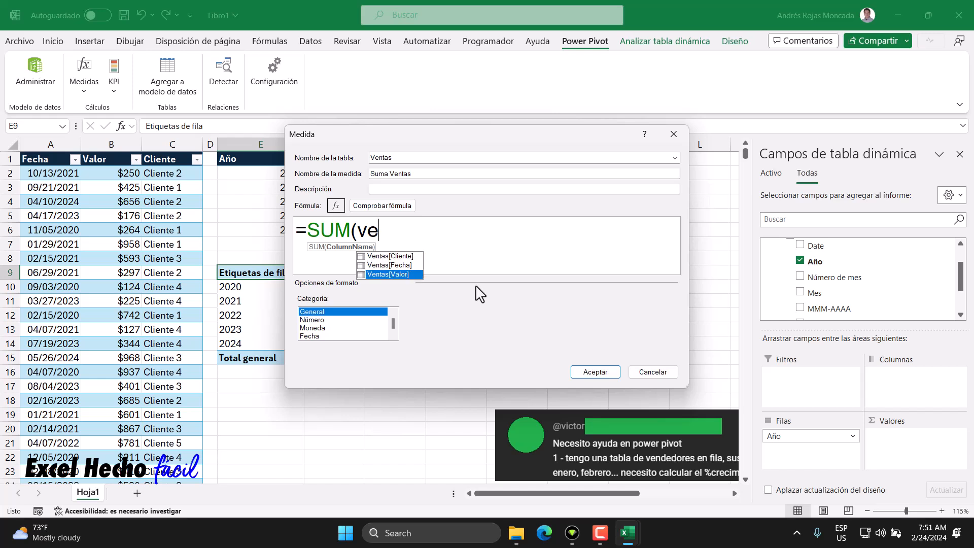
key(Tab)
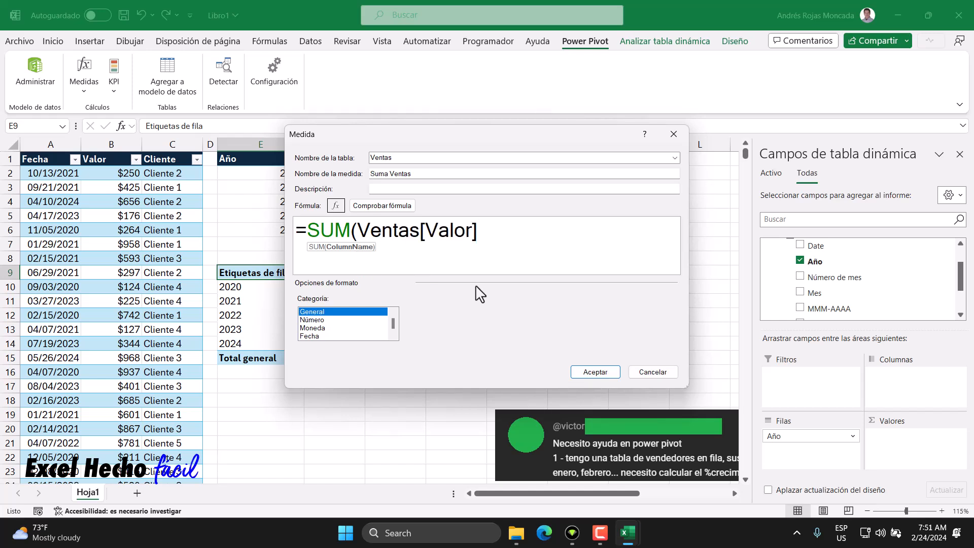
text())
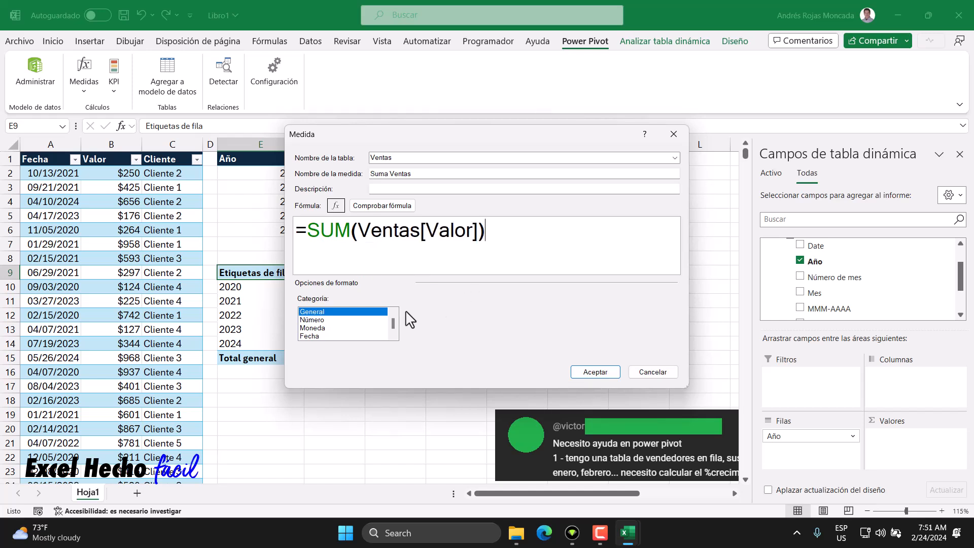
Format the measure as currency (Moneda) with 0 decimal places, check its formula and save it
click(313, 329)
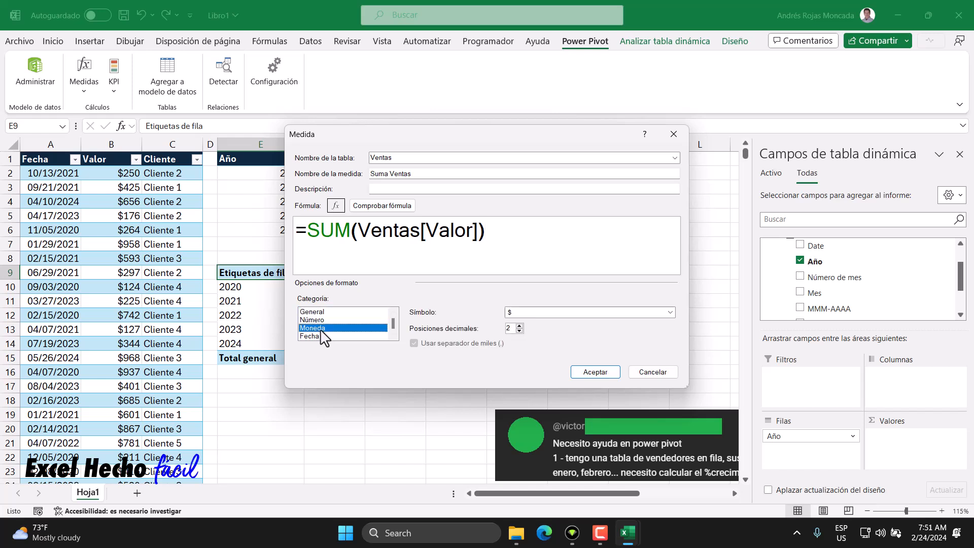
click(519, 331)
click(411, 207)
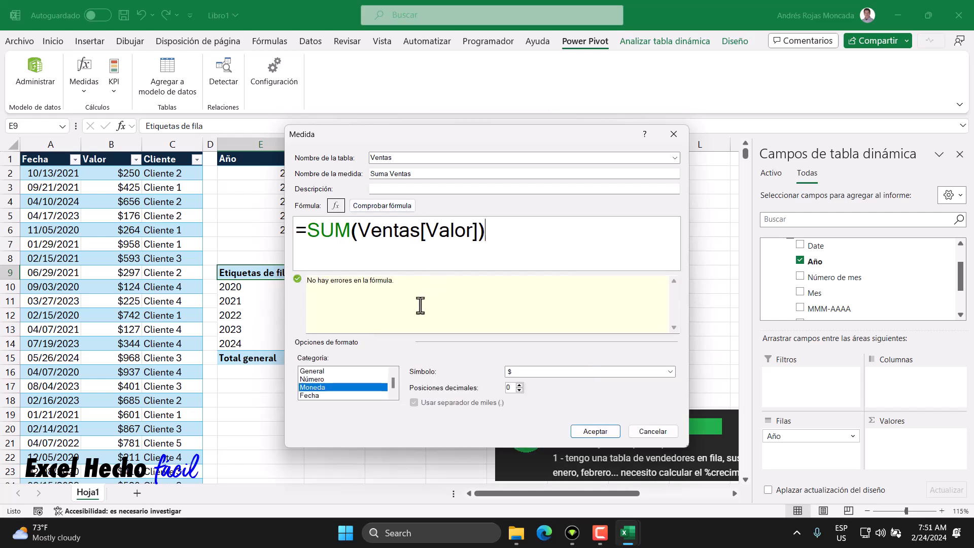
click(571, 432)
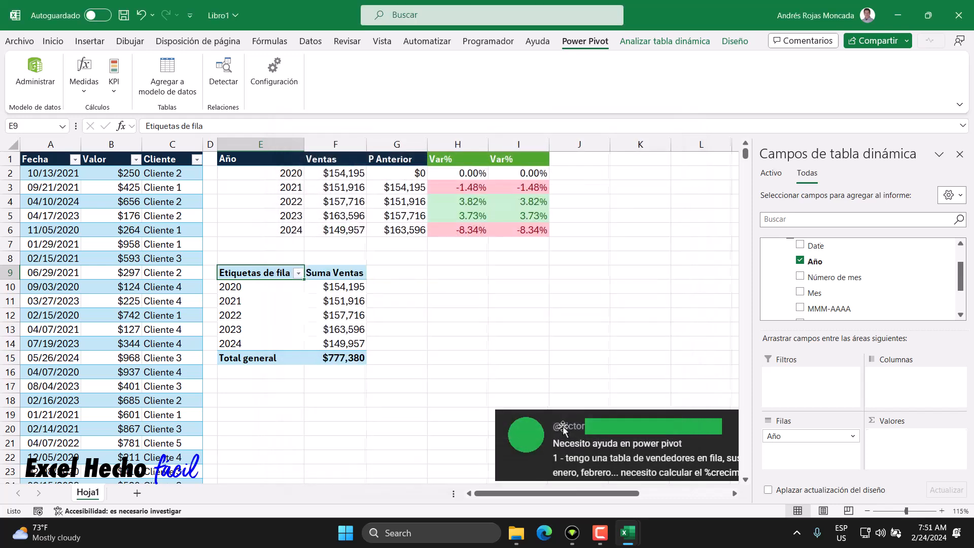
Examine the pivot table's Suma Ventas values for 2020 to 2024, the row header and the 2021 value again
click(354, 291)
click(356, 303)
click(357, 317)
click(358, 330)
click(355, 344)
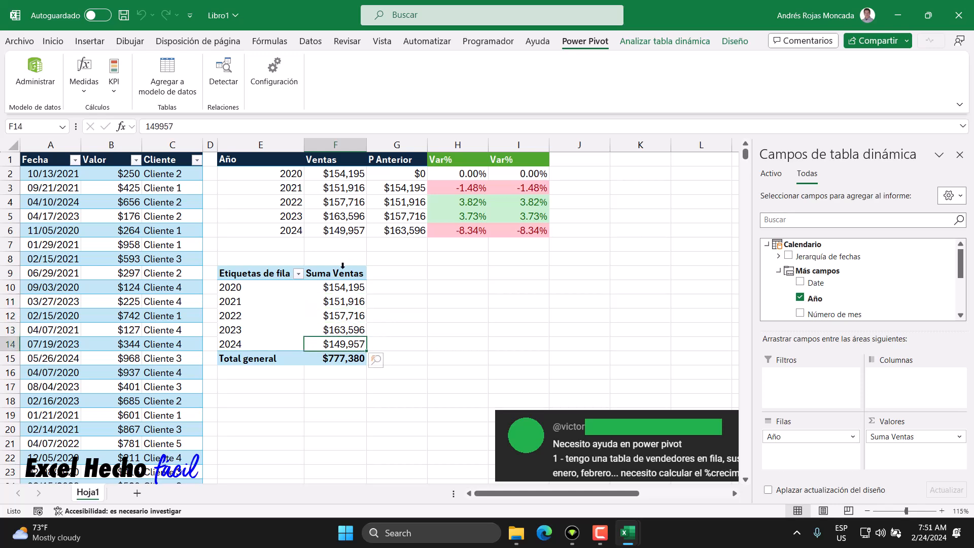
click(268, 272)
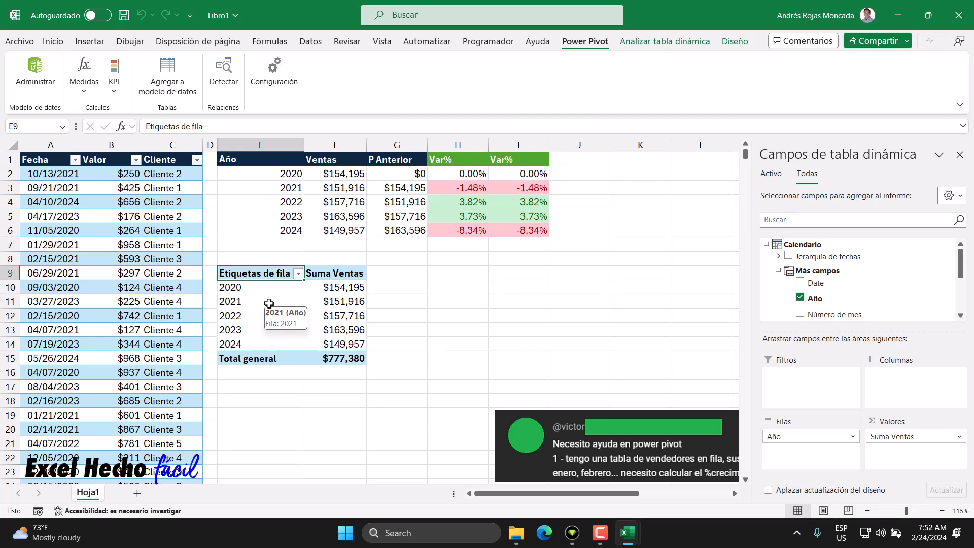
click(339, 304)
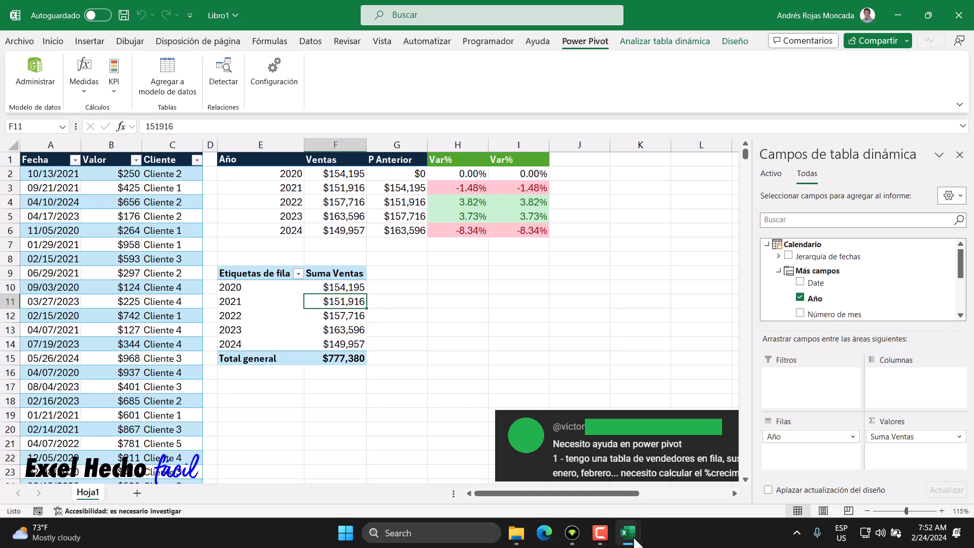
Switch to the Power Pivot window and widen the Fecha column of the Ventas table
mouse_move(629, 536)
click(701, 493)
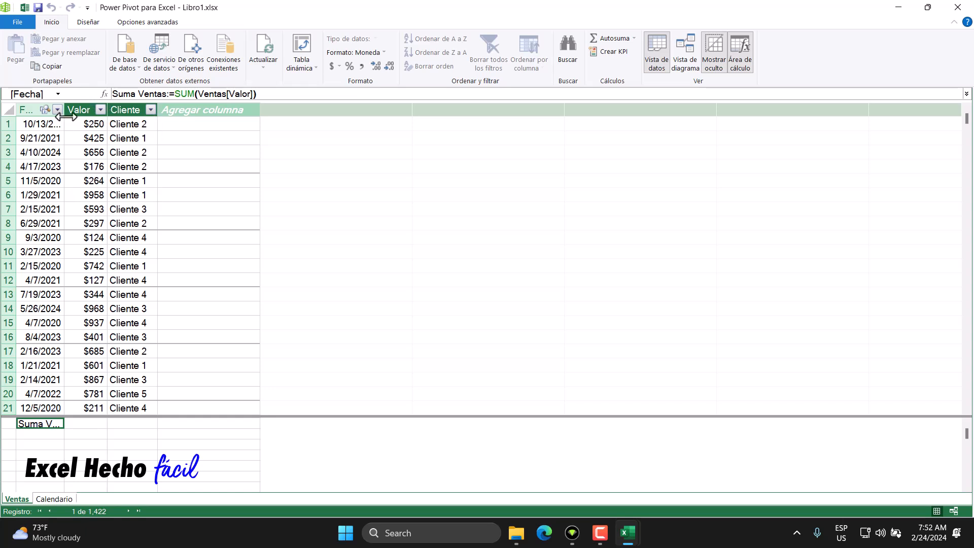
drag(65, 108, 121, 106)
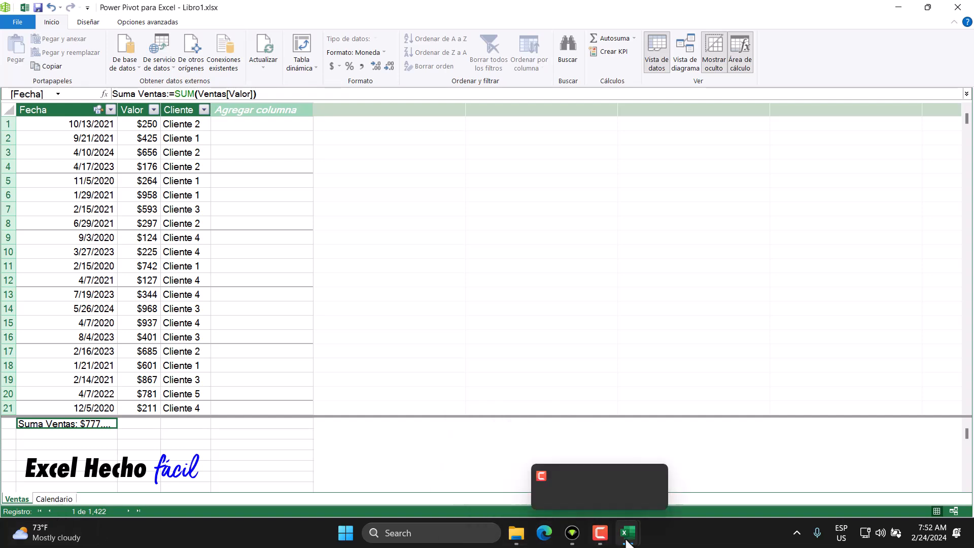
Return to the Excel workbook and examine the pivot table's 2021 label and its Suma Ventas value
click(593, 494)
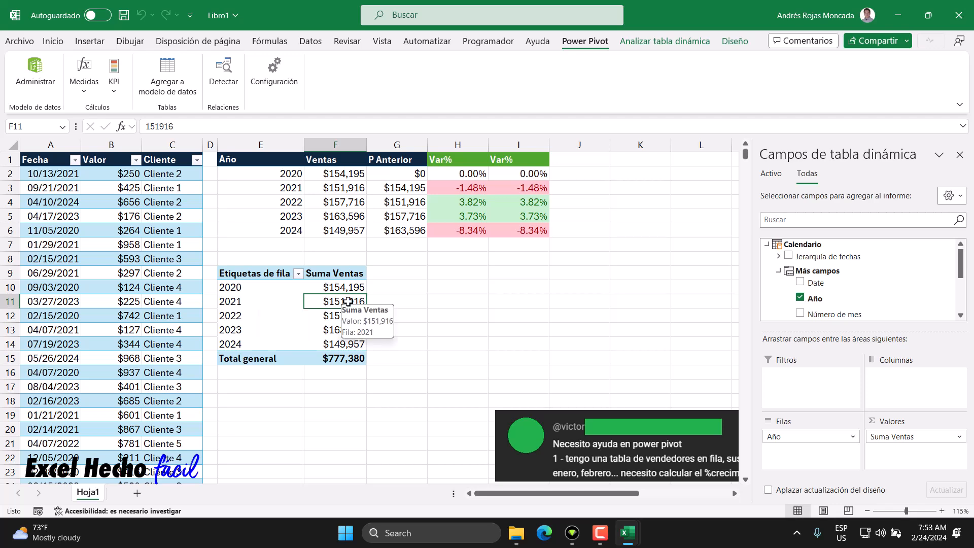
click(264, 301)
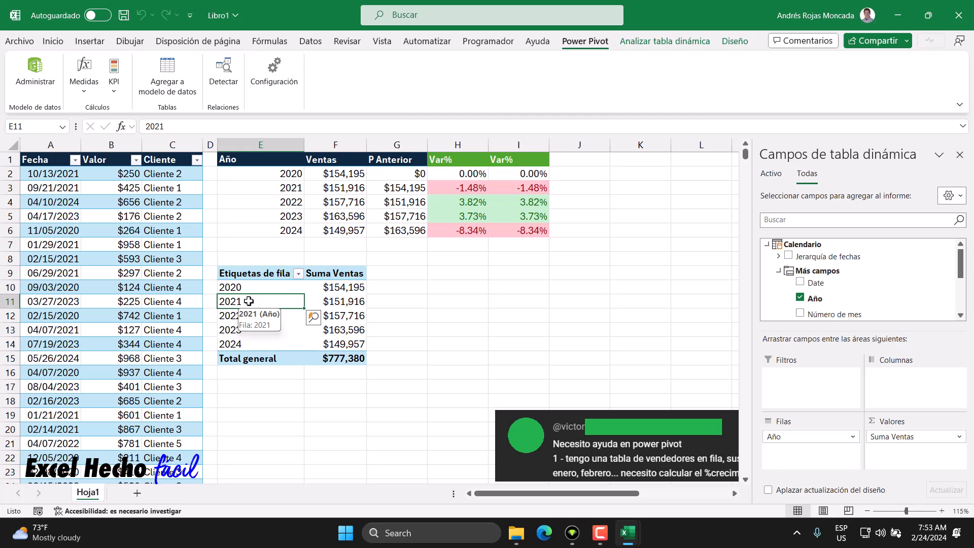
click(324, 302)
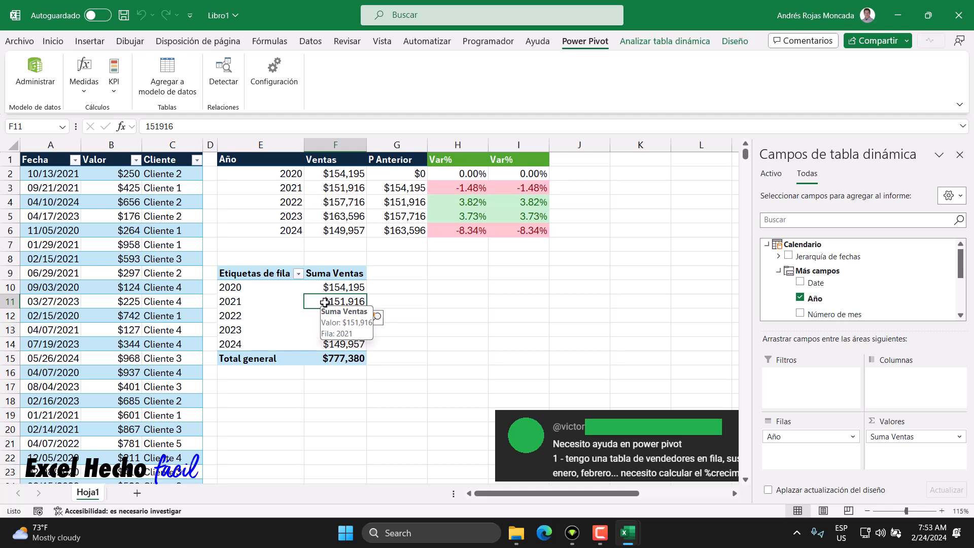
Switch to the Power Pivot window and filter the Calendario table's Año column to show only 2021
mouse_move(622, 536)
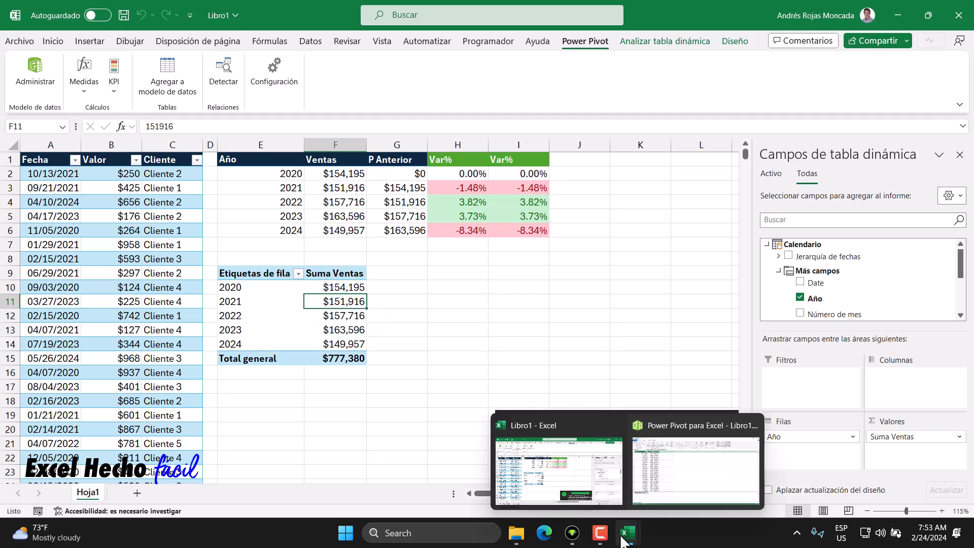
click(660, 482)
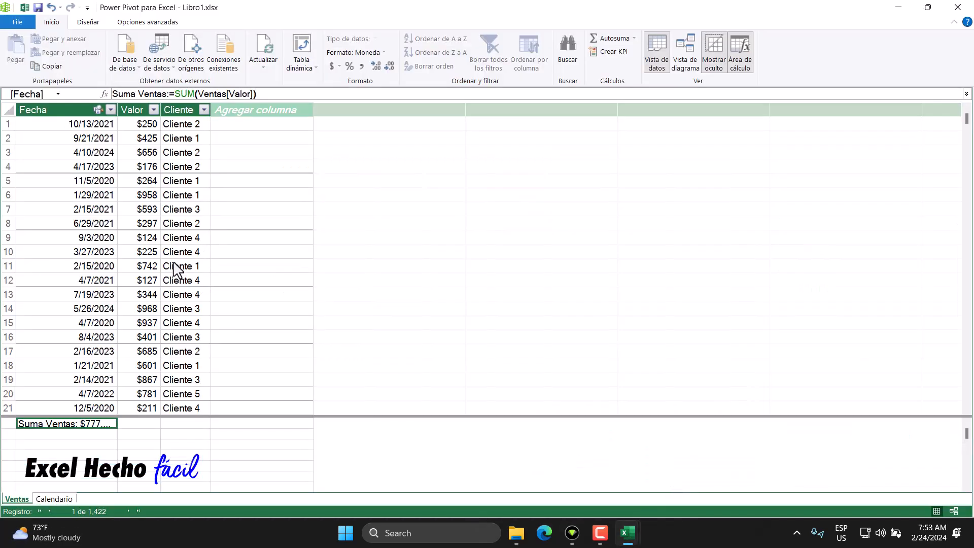
click(56, 500)
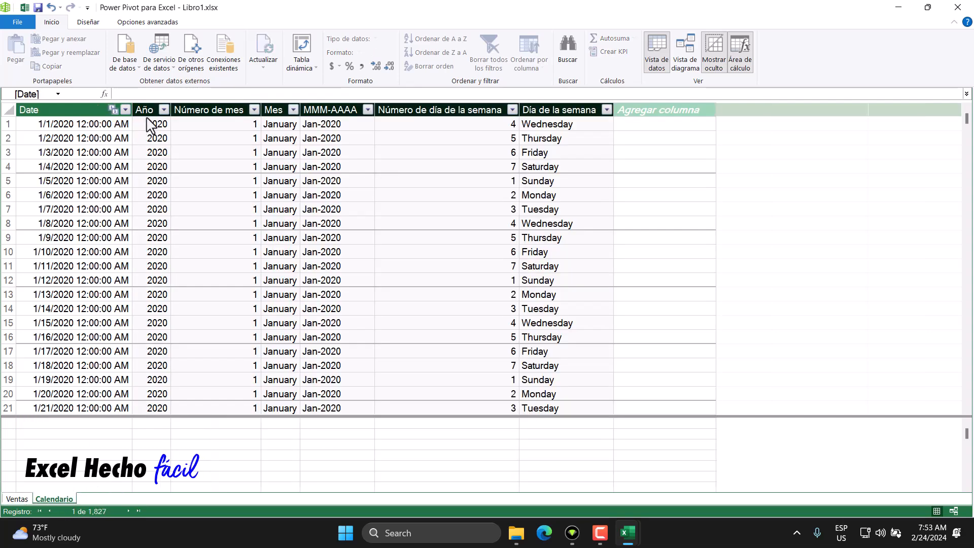
click(147, 110)
click(163, 110)
click(40, 209)
click(46, 233)
click(81, 278)
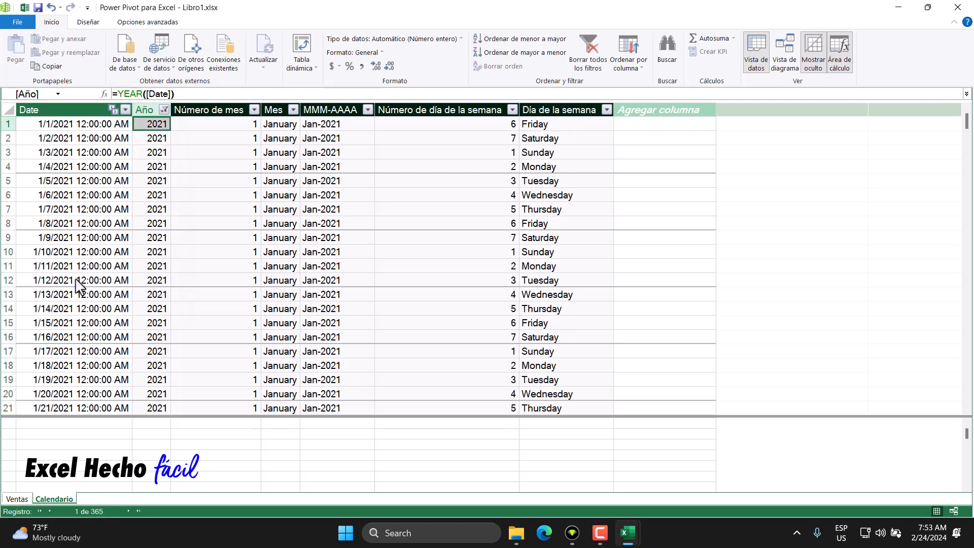
Widen the Date column of Calendario and check the first and last dates of the filtered year
drag(133, 110, 156, 109)
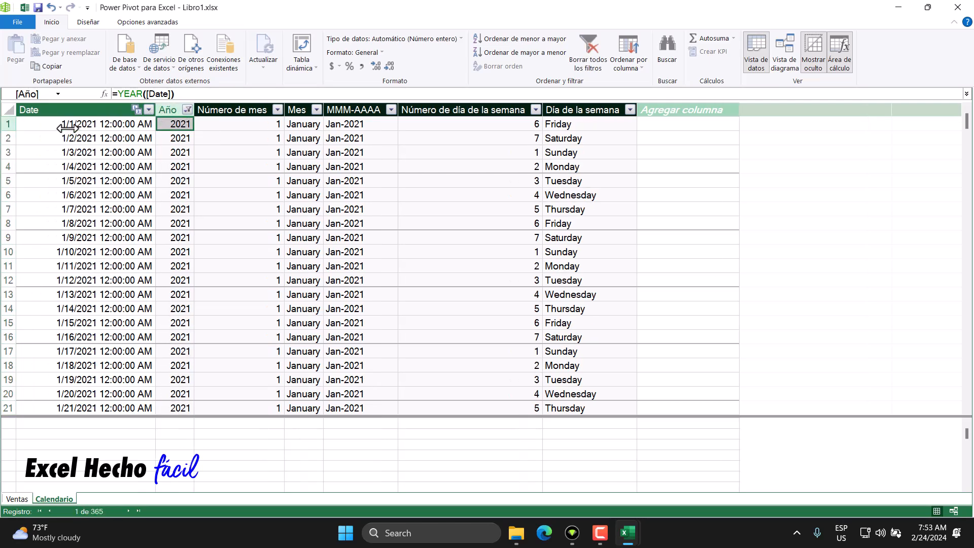
click(91, 125)
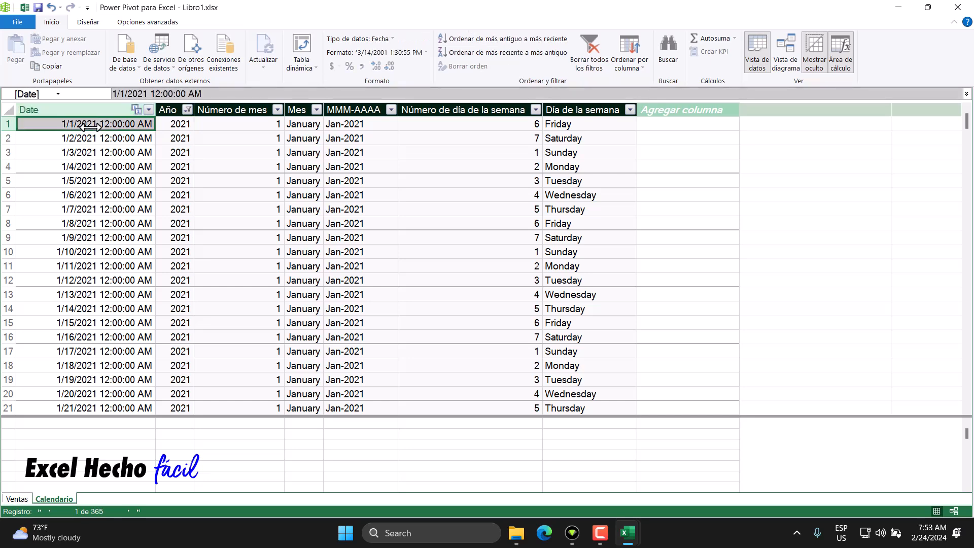
key(ctrl+Down)
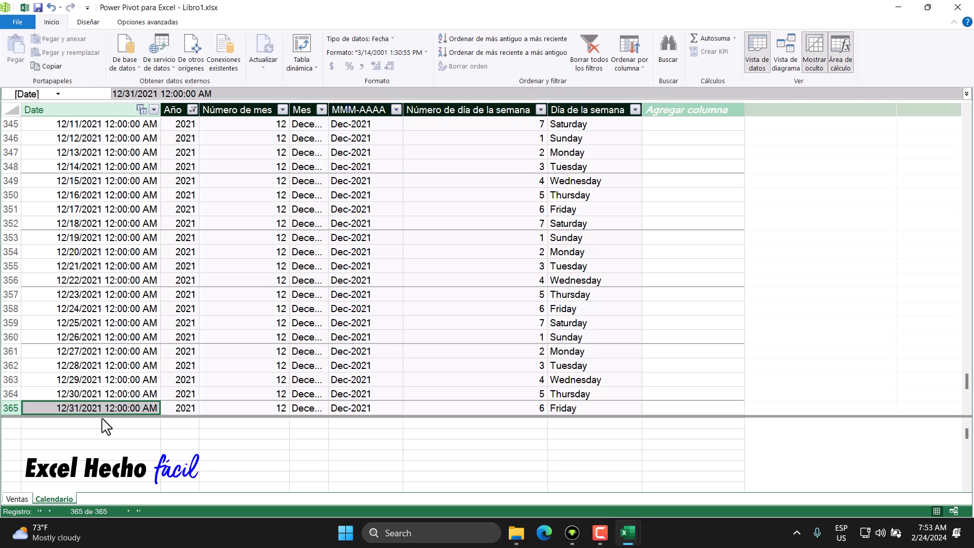
key(ctrl+Home)
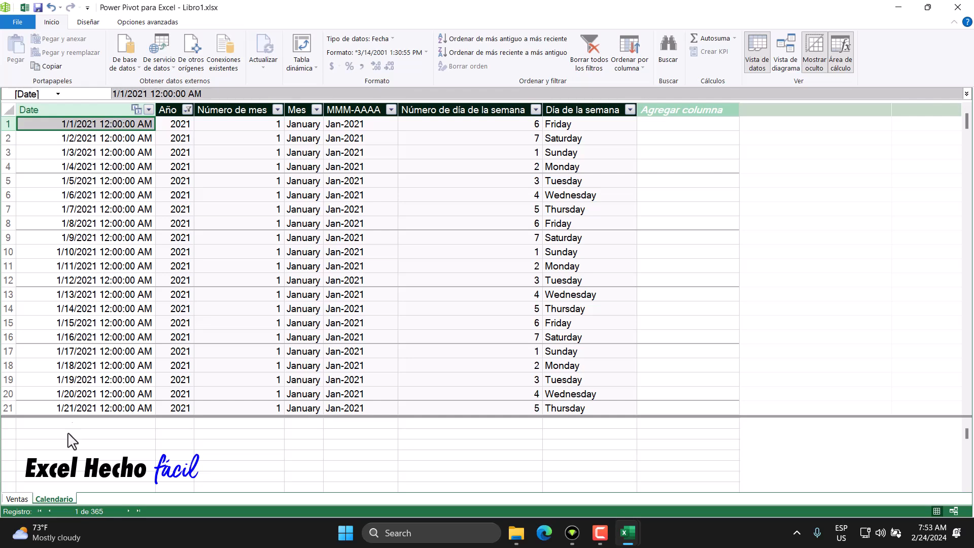
Go back to the Ventas table and widen its Fecha column further so the measure's full text fits
click(18, 500)
drag(64, 112, 218, 119)
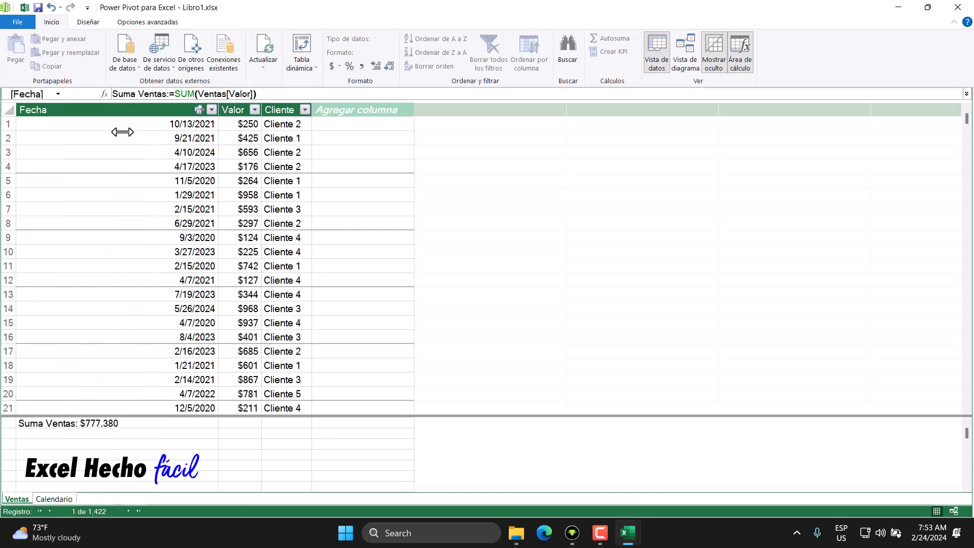
Start a custom date filter on the Ventas table's Fecha column with the first condition "posterior a o igual que"
click(165, 110)
click(210, 110)
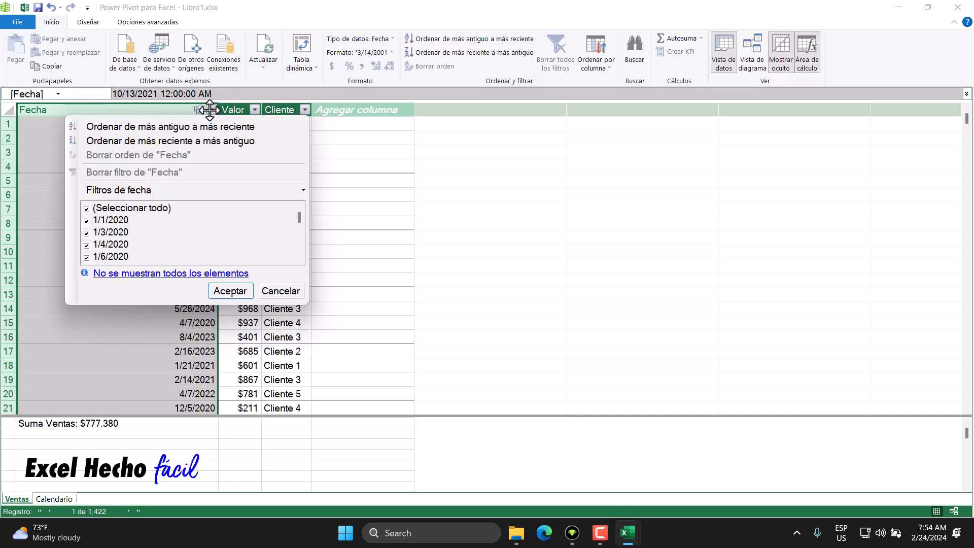
mouse_move(135, 193)
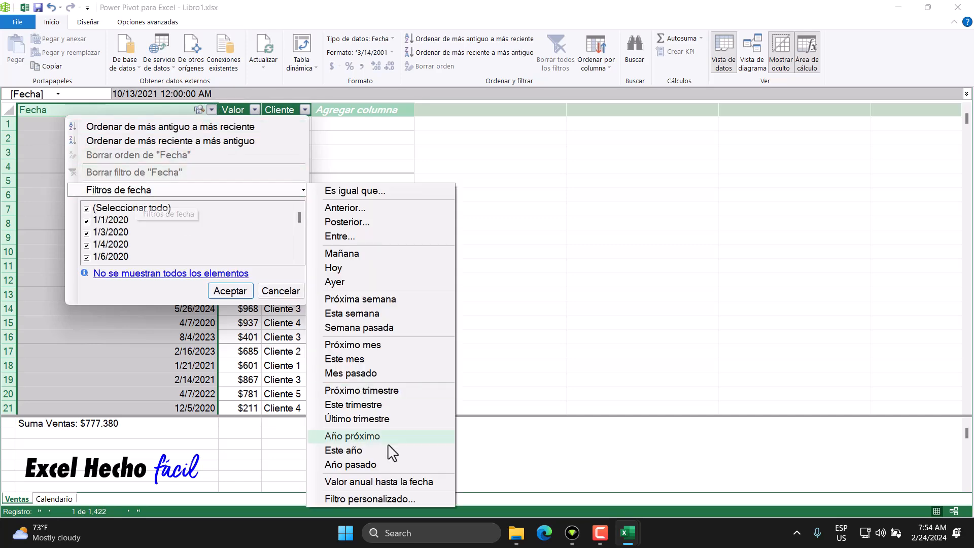
click(397, 502)
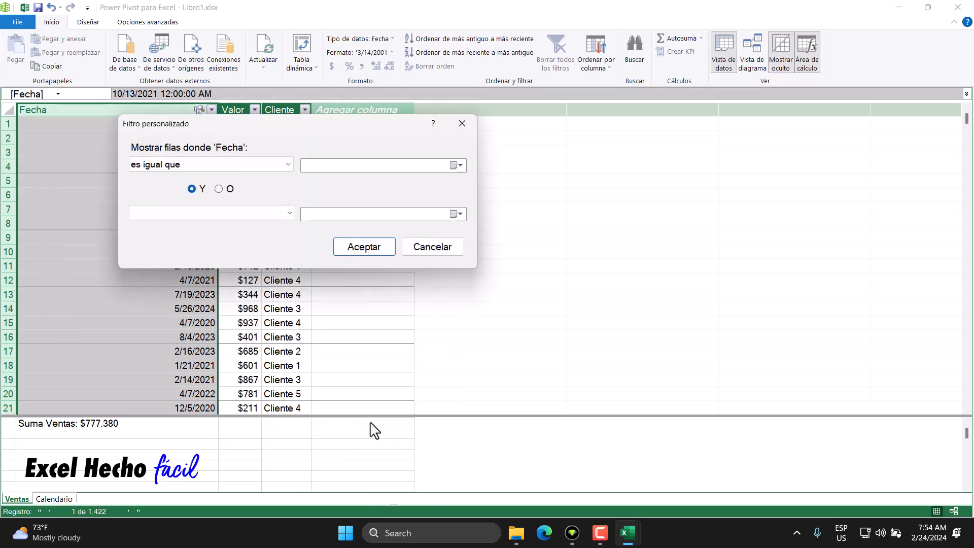
click(287, 165)
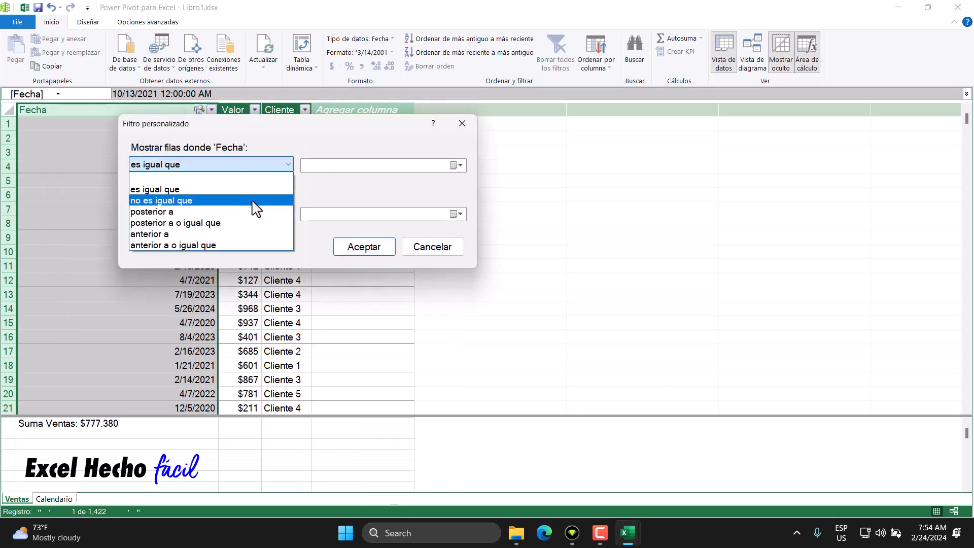
click(185, 223)
Set the first filter condition's date to 1/1/2021
click(458, 167)
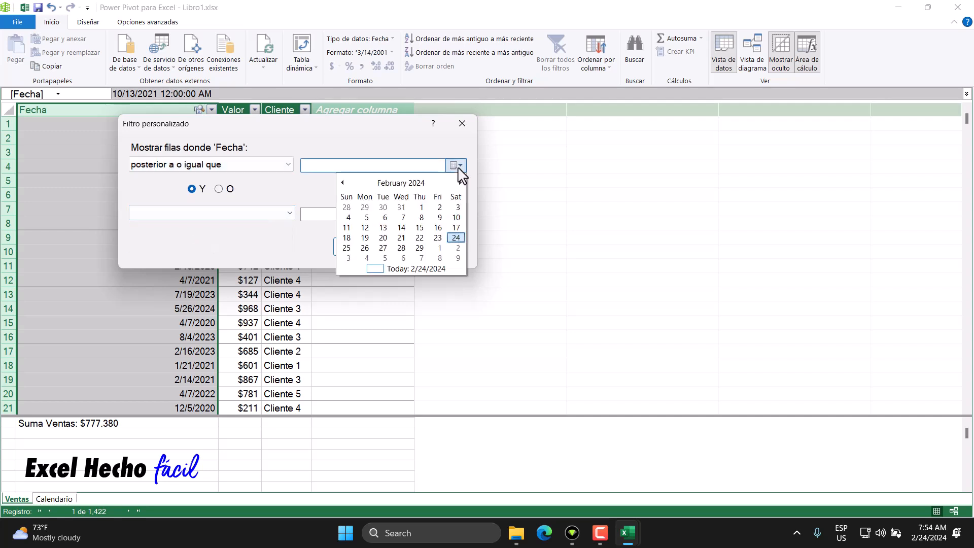
click(406, 185)
click(405, 186)
click(413, 208)
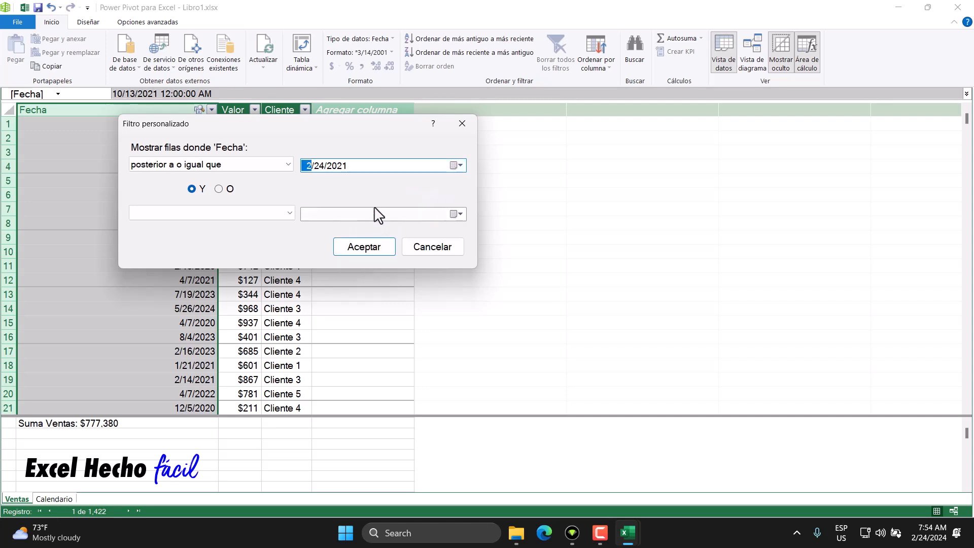
click(457, 166)
click(402, 186)
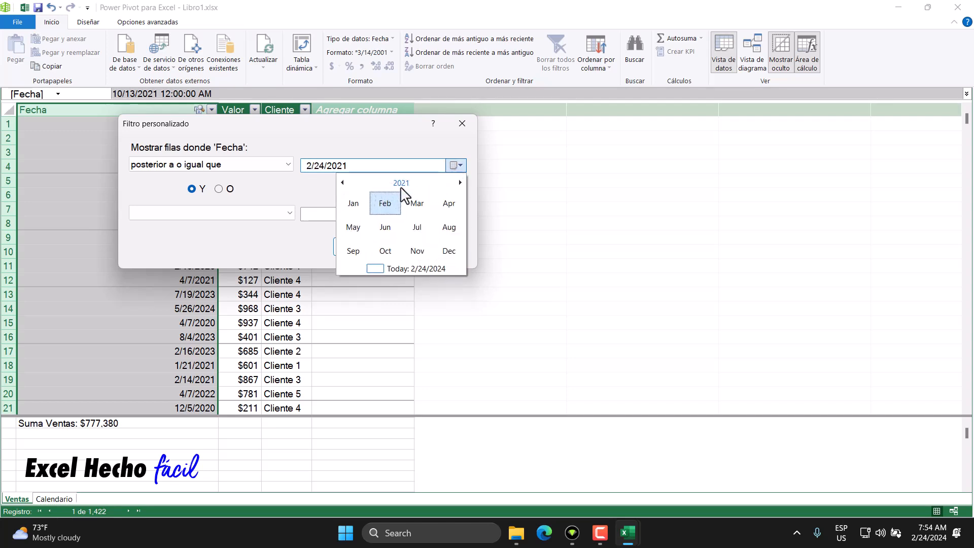
click(354, 205)
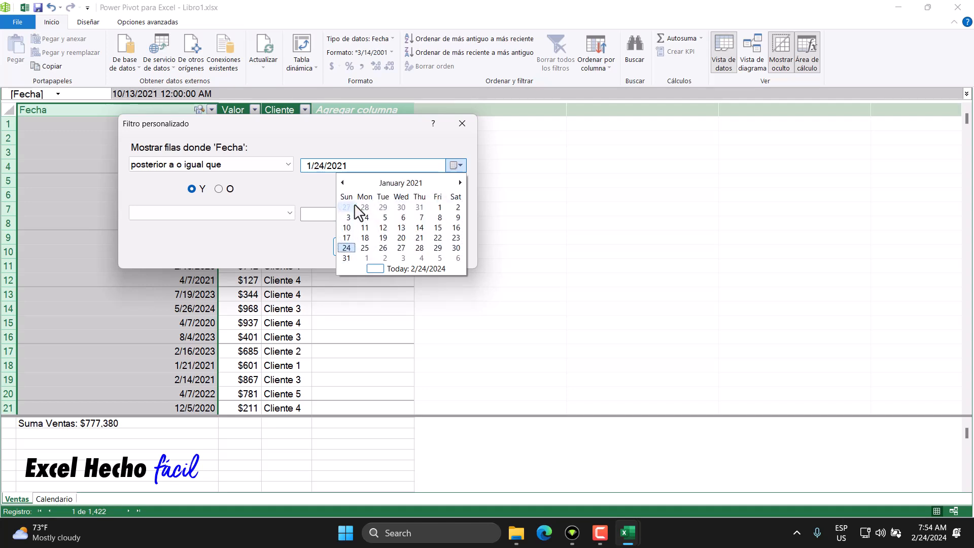
click(439, 207)
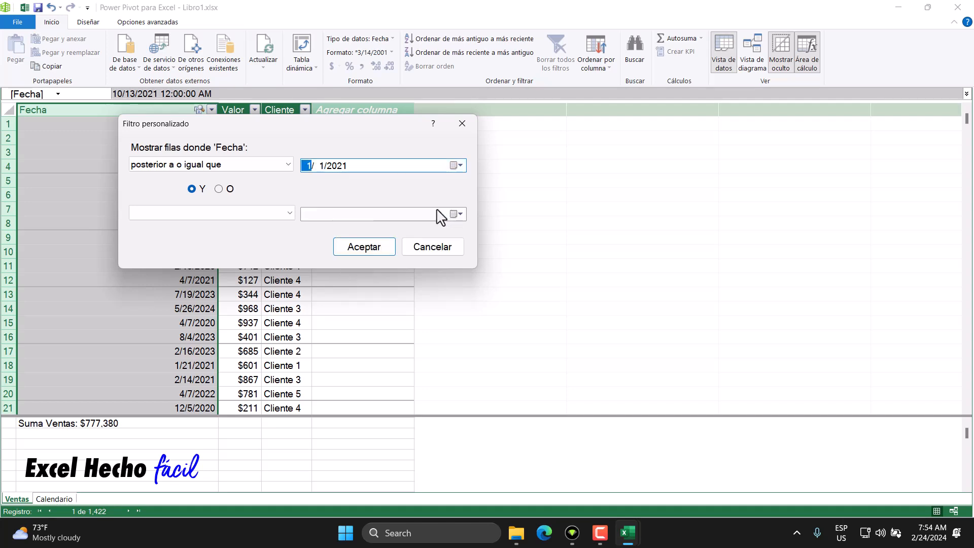
Add the second condition "anterior a o igual que" 12/31/2021 and apply the Fecha filter
click(293, 213)
click(196, 291)
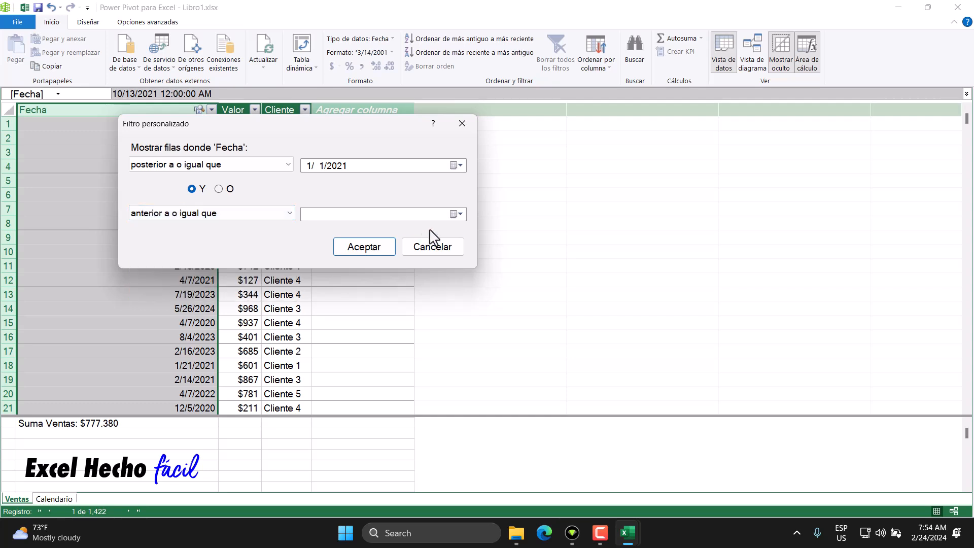
click(459, 213)
click(409, 233)
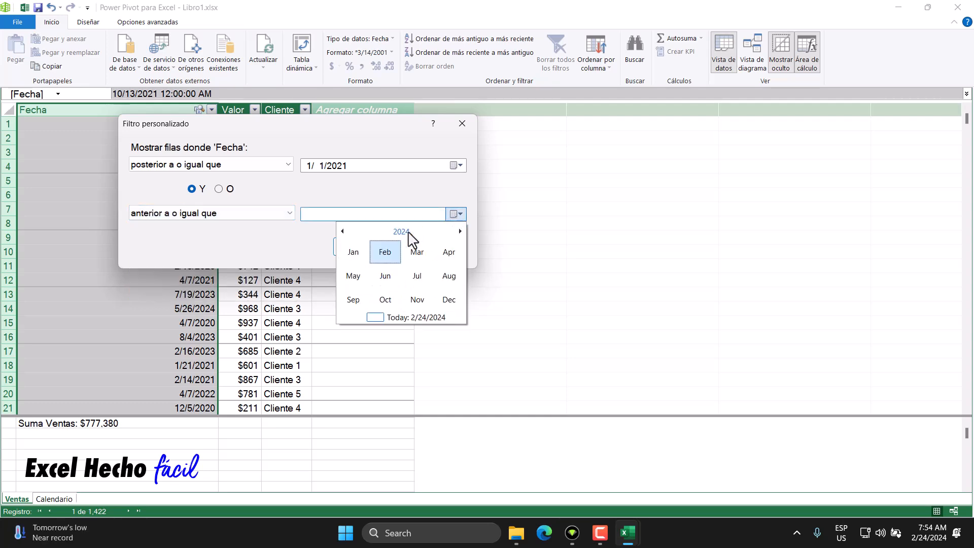
click(410, 233)
click(416, 254)
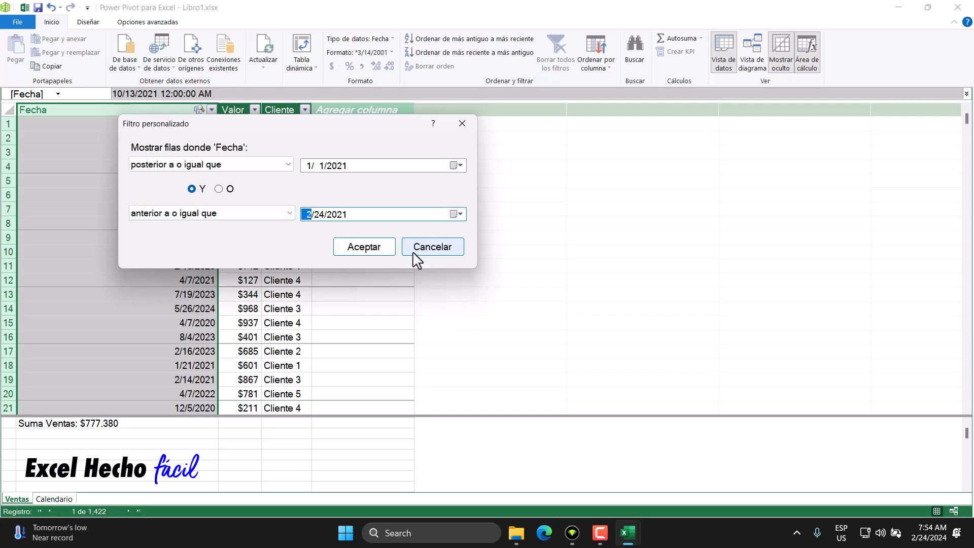
click(456, 213)
click(401, 231)
click(353, 256)
click(406, 232)
click(437, 299)
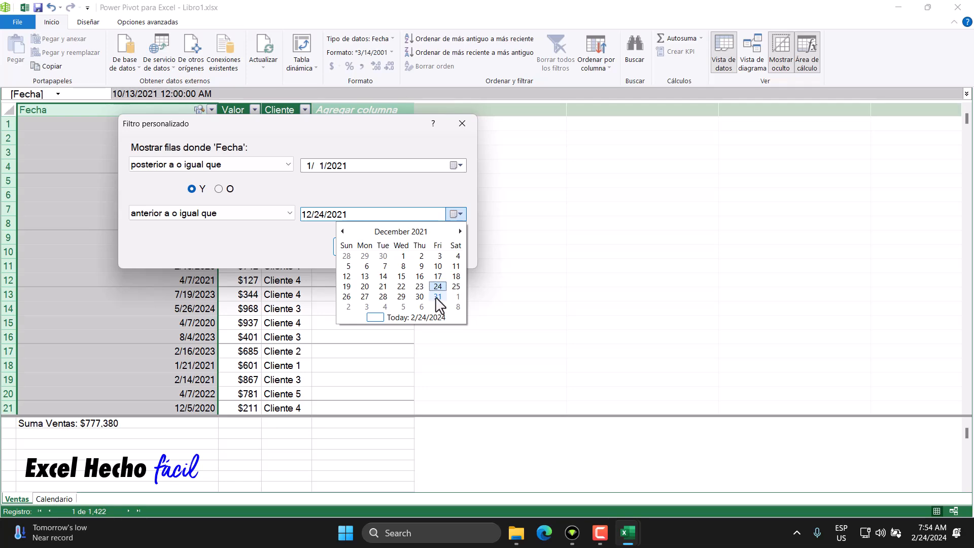
click(438, 297)
click(364, 249)
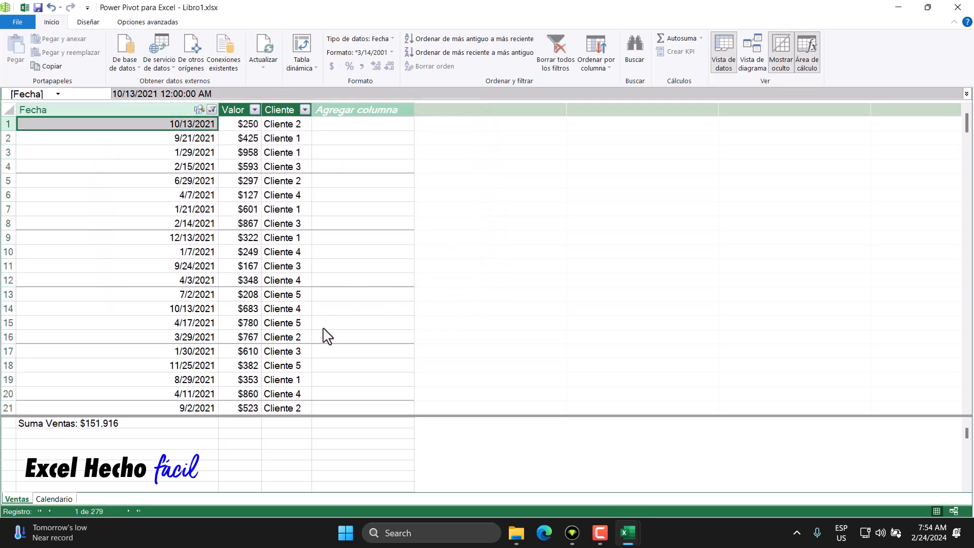
Compare the filtered Suma Ventas measure in Power Pivot with the 2021 row of the pivot table in Excel
click(91, 425)
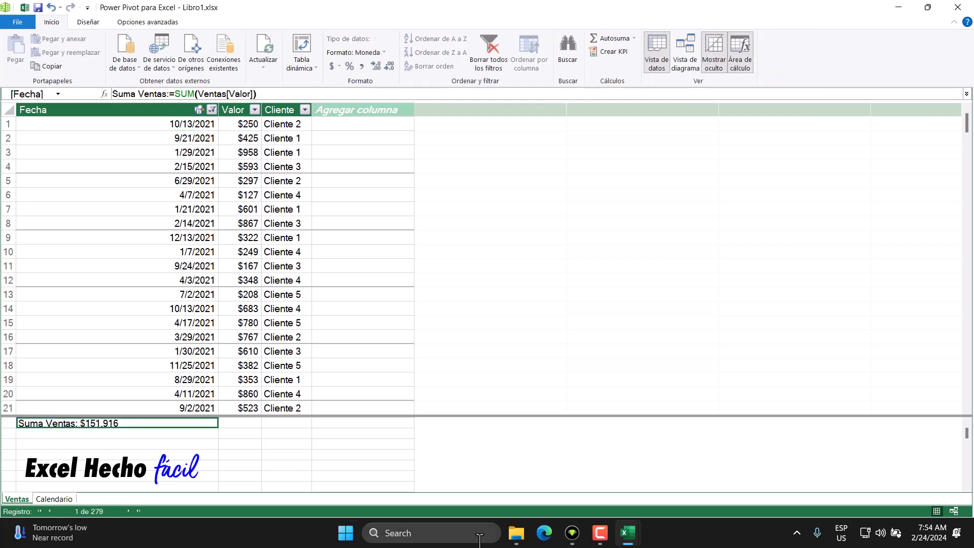
mouse_move(619, 537)
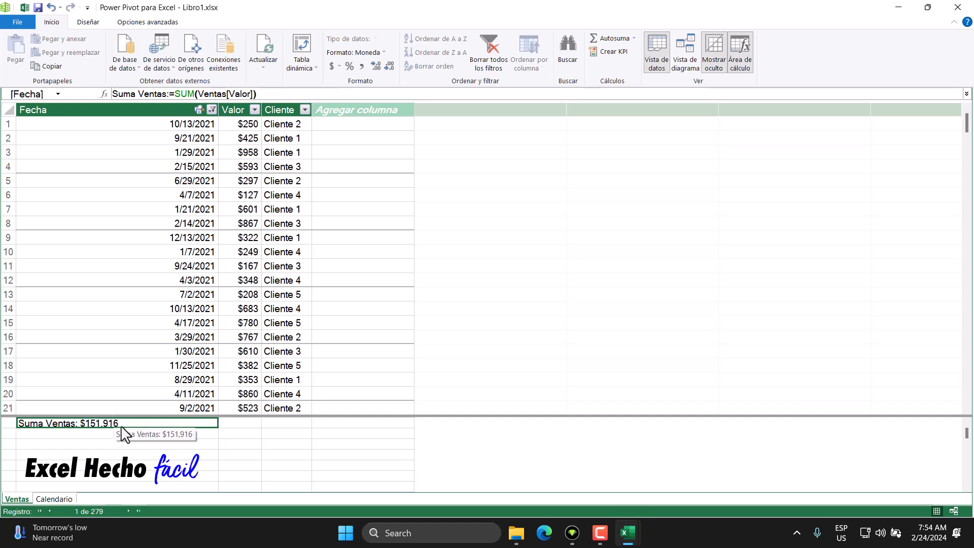
click(548, 469)
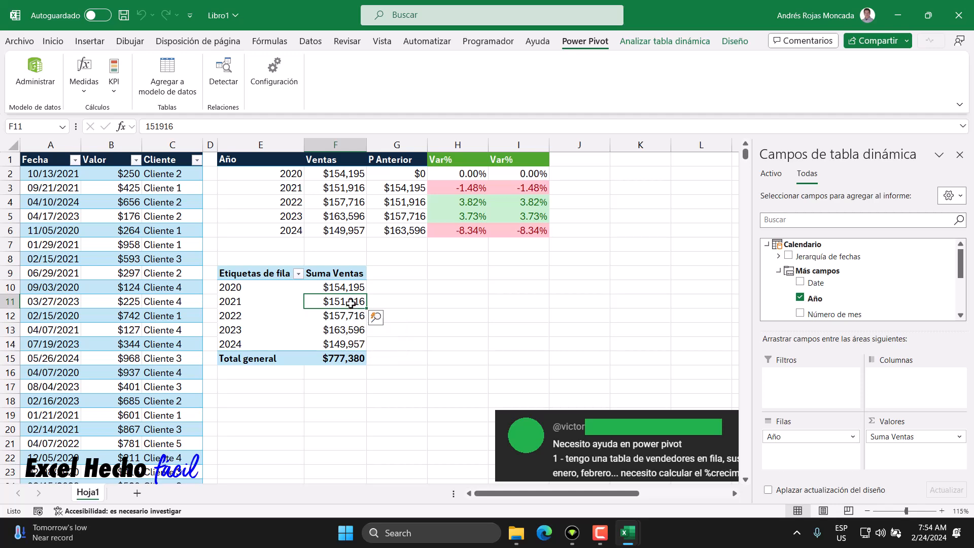
click(257, 304)
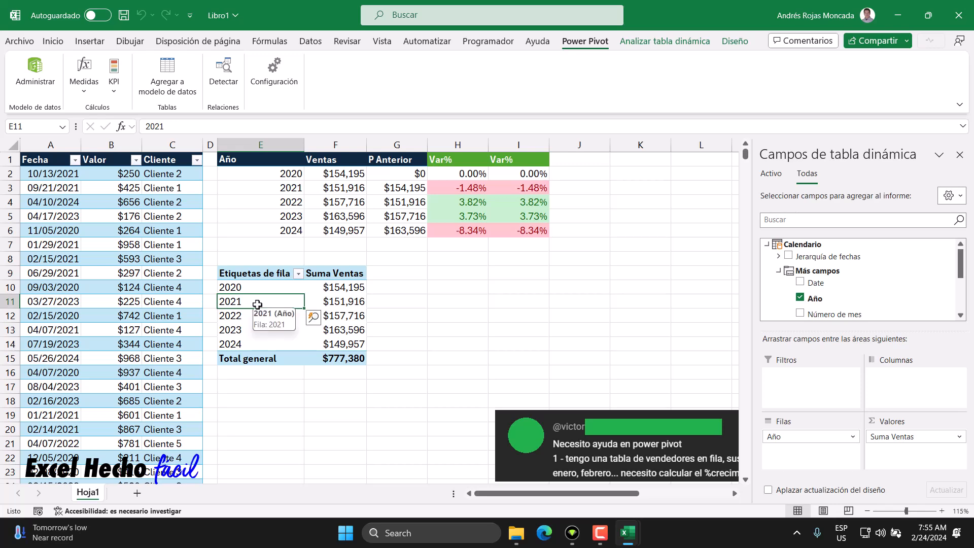
click(322, 303)
mouse_move(627, 533)
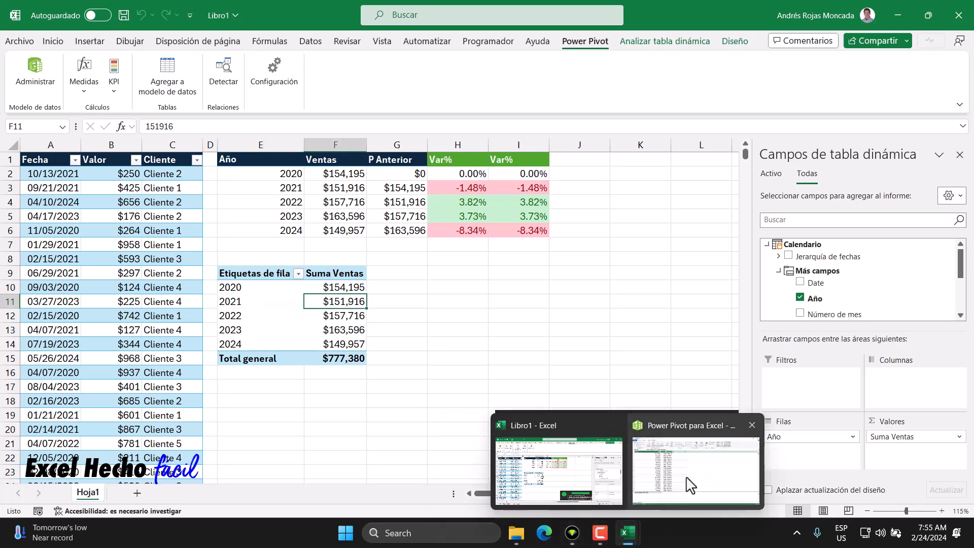
click(690, 486)
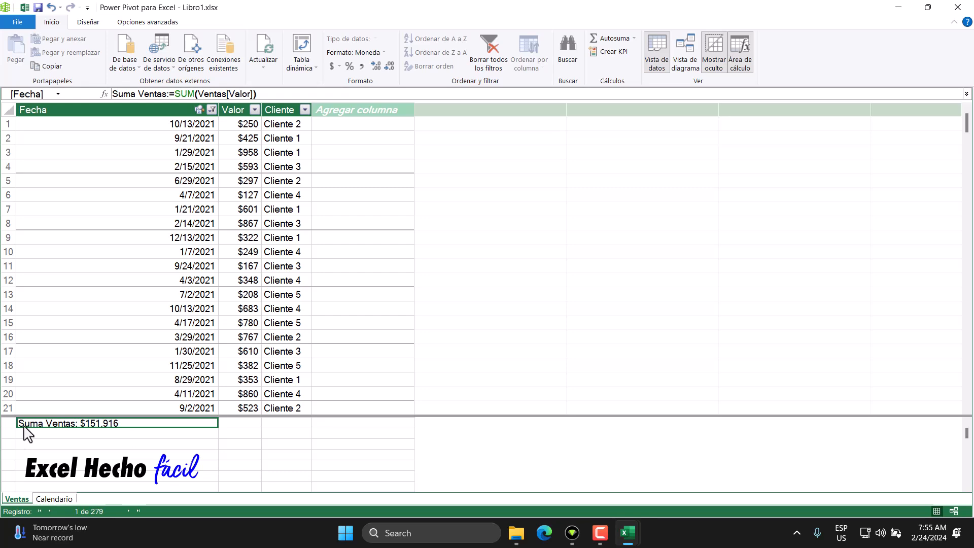
mouse_move(628, 533)
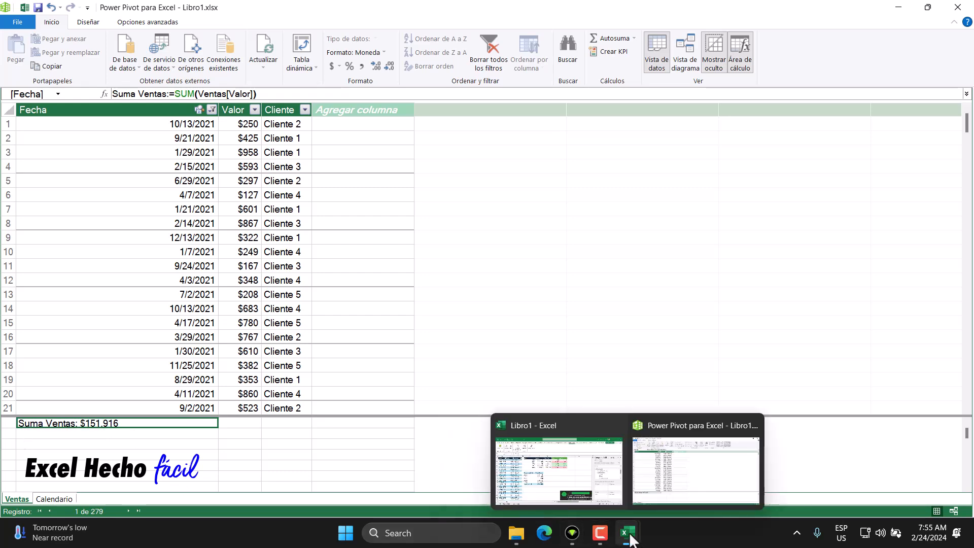
click(567, 475)
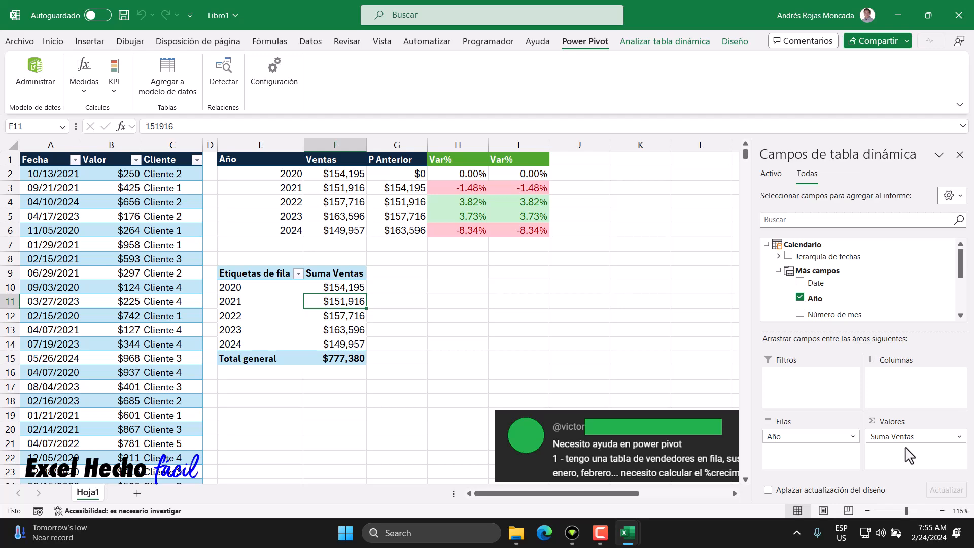
Examine how each year label in the pivot table, 2020 to 2024, filters its Suma Ventas value
click(338, 289)
click(340, 303)
click(340, 316)
click(340, 330)
click(339, 344)
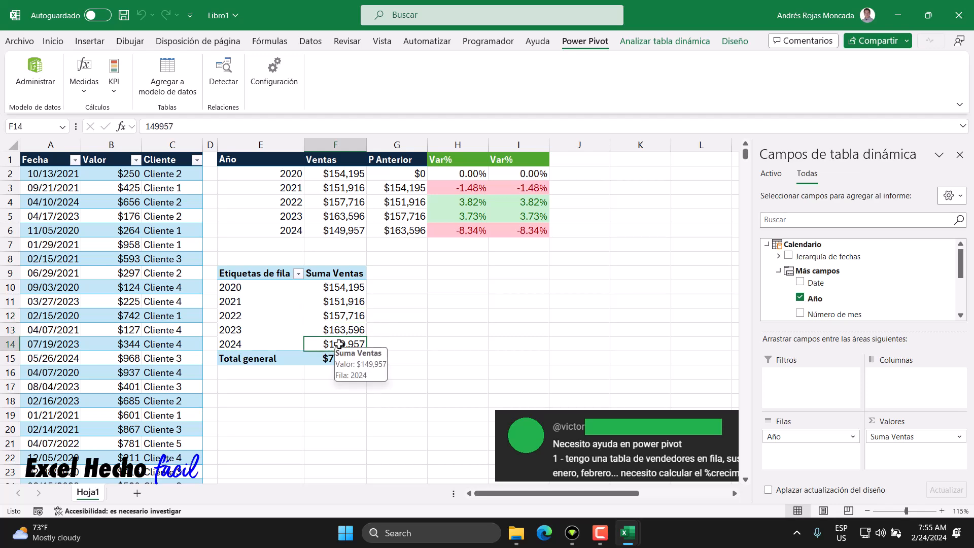
drag(256, 288, 249, 345)
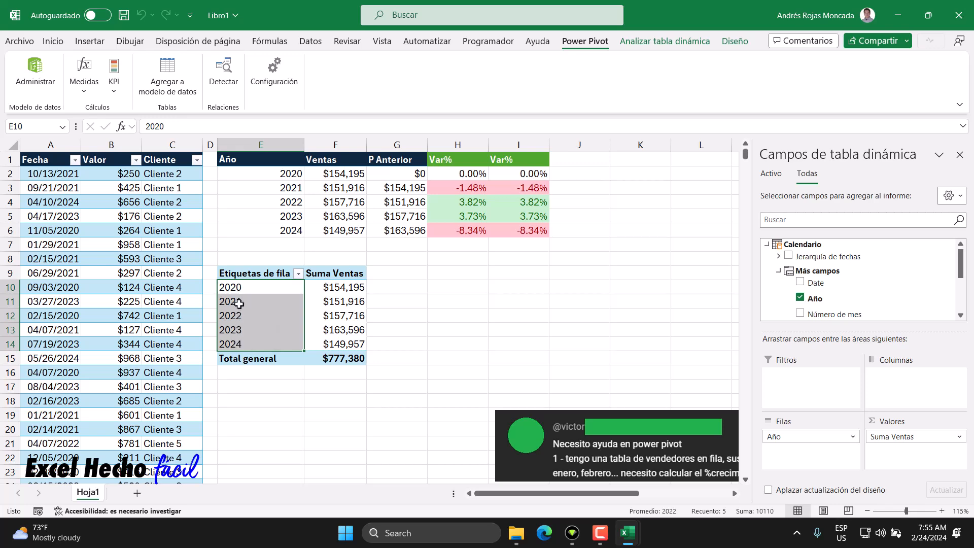
click(239, 303)
click(254, 287)
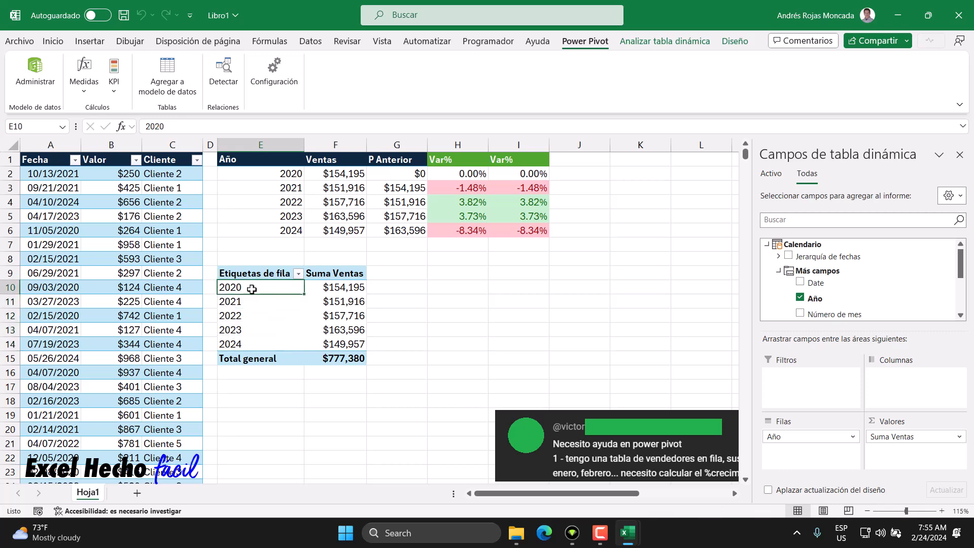
click(251, 316)
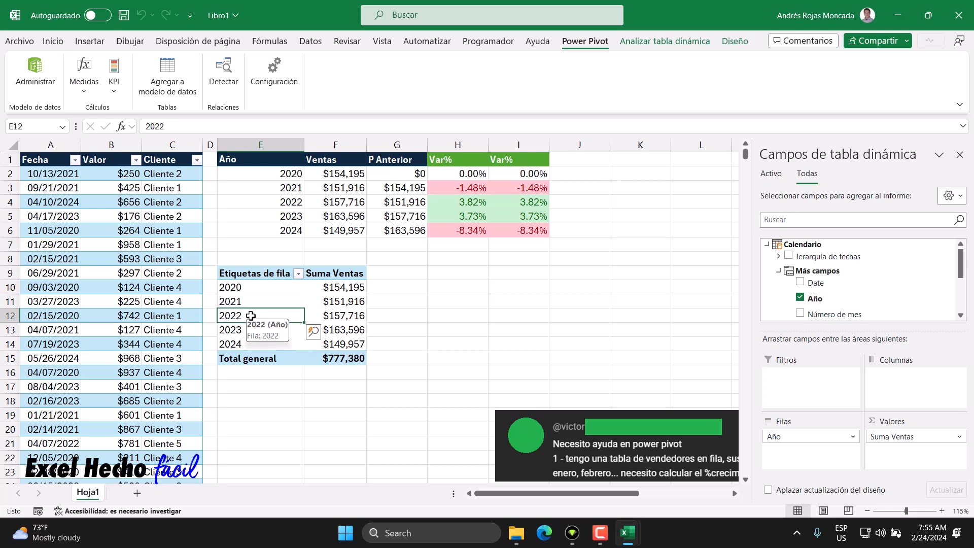
click(253, 302)
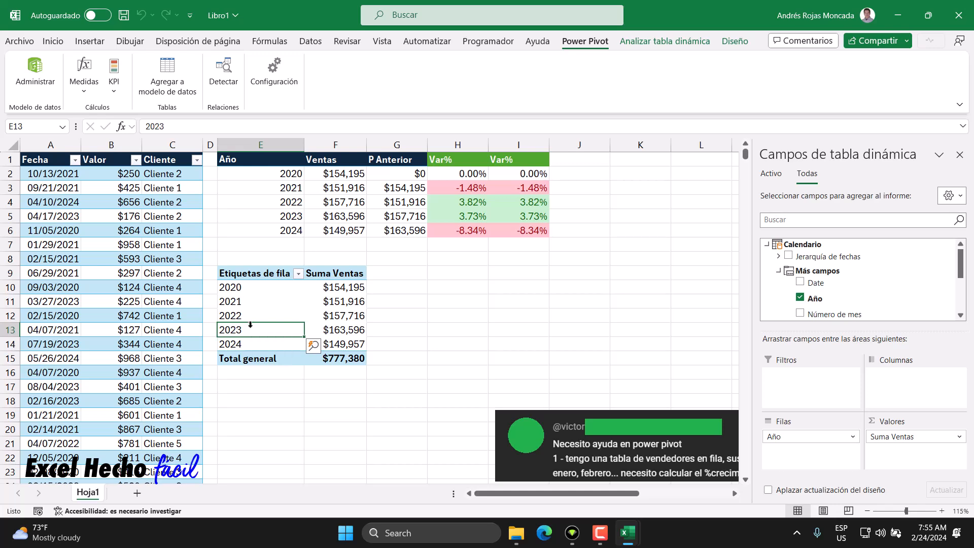
click(250, 316)
click(250, 346)
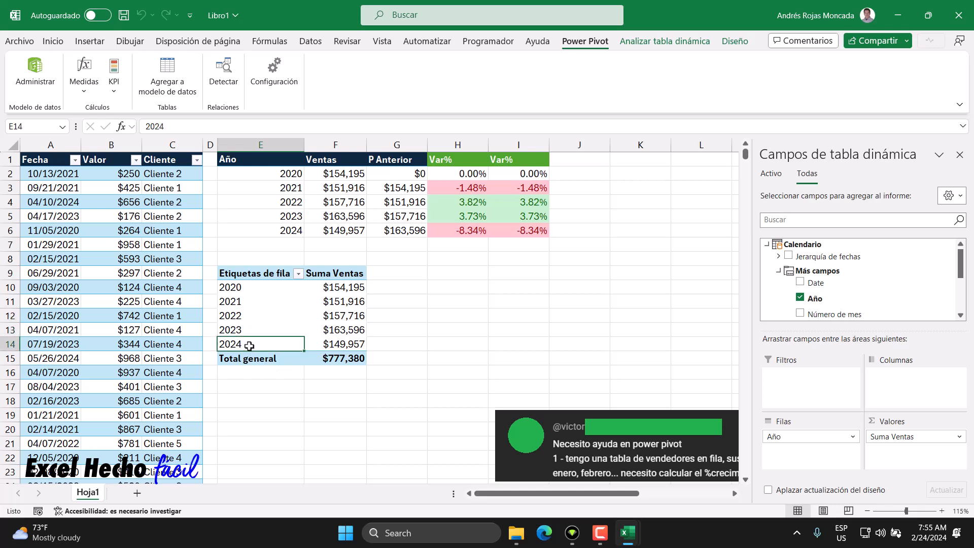
click(250, 330)
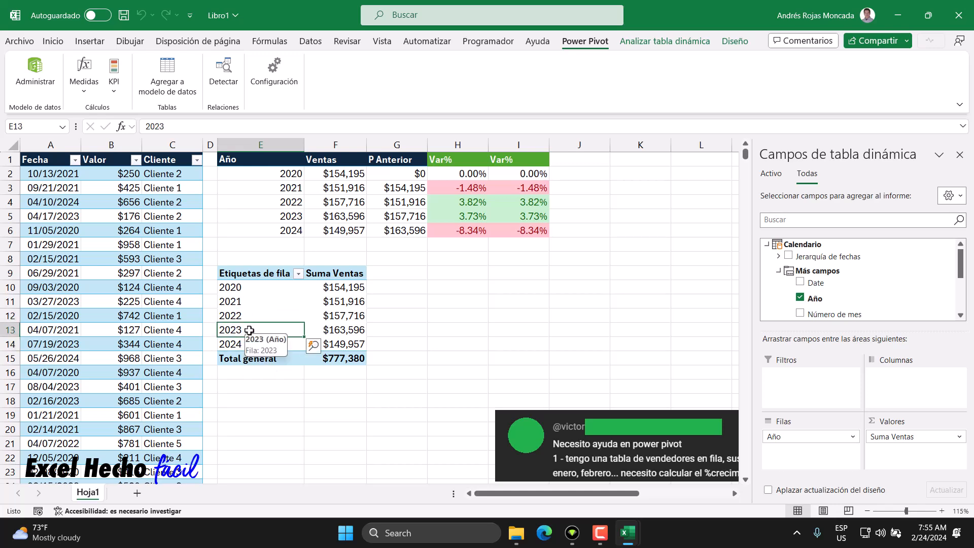
click(324, 287)
Switch to Power Pivot, clear the filter on the Ventas table's Fecha column and autofit that column's width
mouse_move(628, 532)
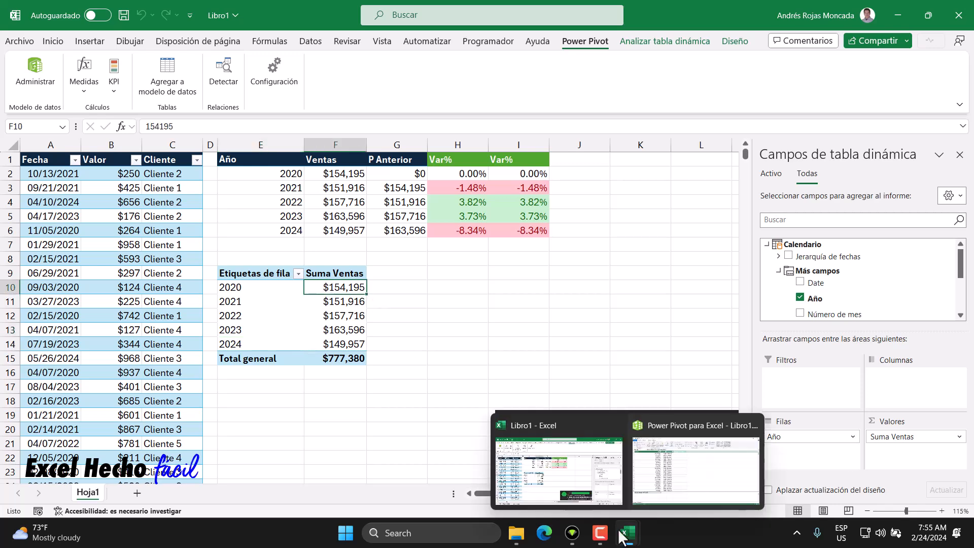
click(665, 471)
click(191, 110)
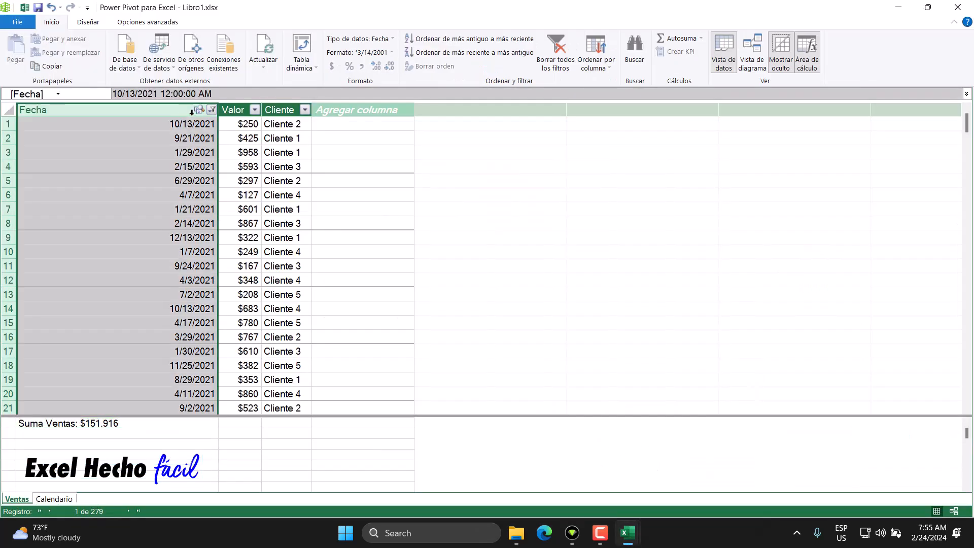
click(211, 110)
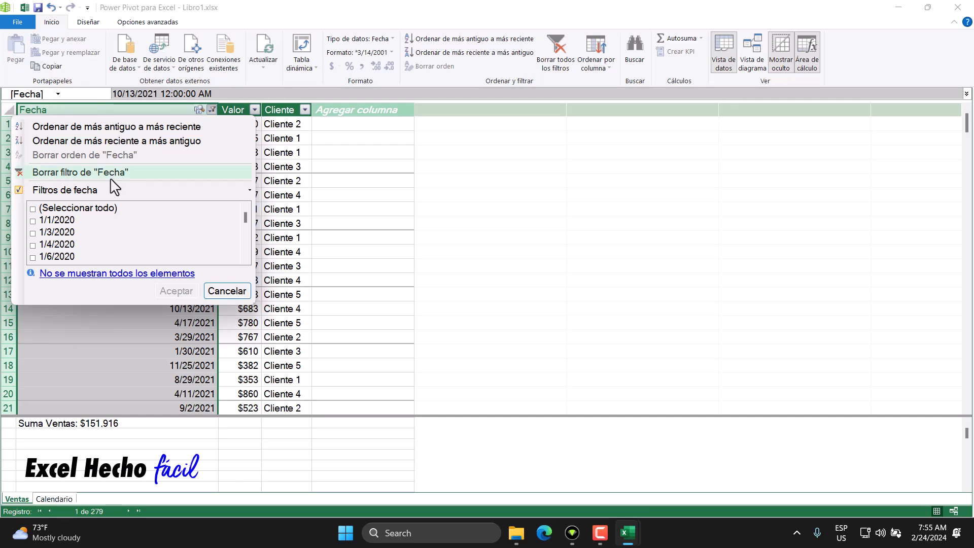
click(109, 175)
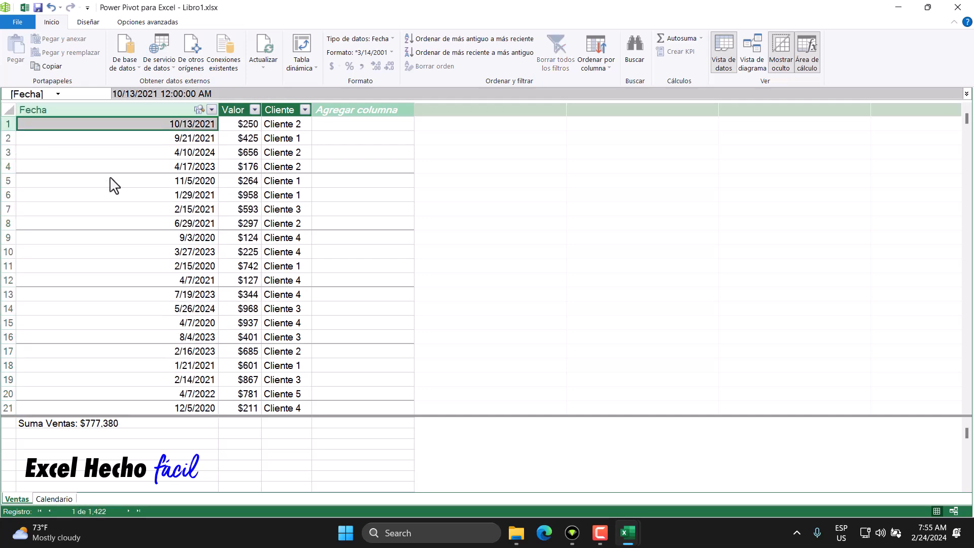
double_click(220, 110)
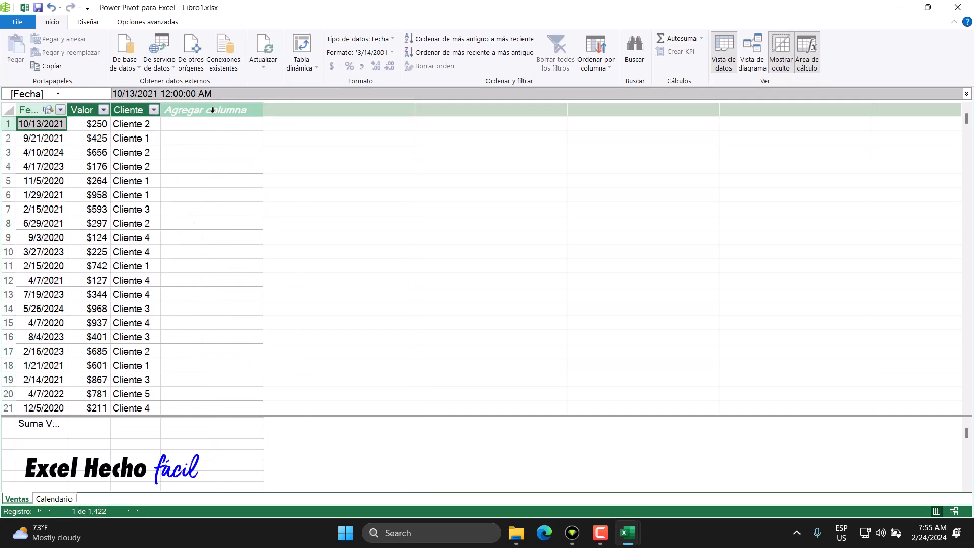
Clear the Año filter in the Calendario table, autofit its Date column and return to the Ventas table
click(47, 498)
click(173, 109)
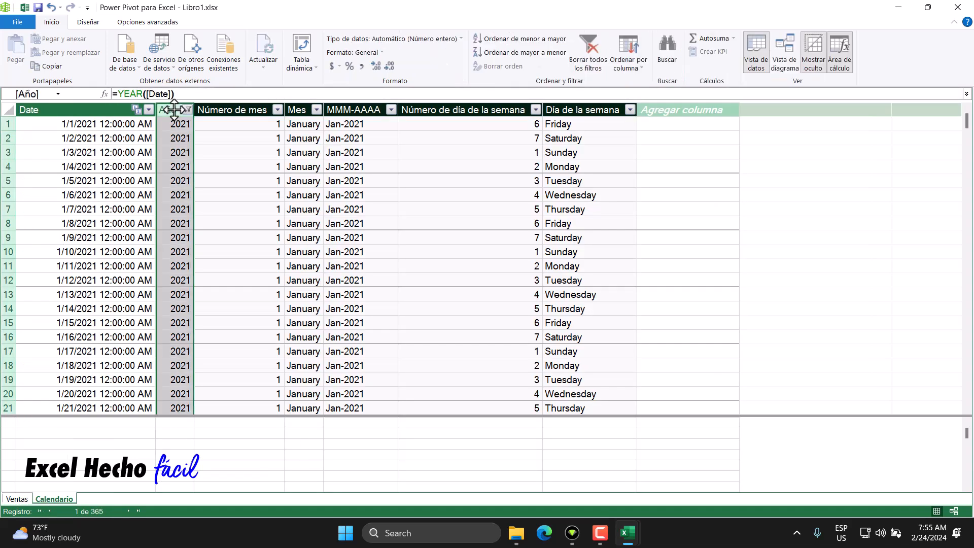
click(187, 110)
click(59, 170)
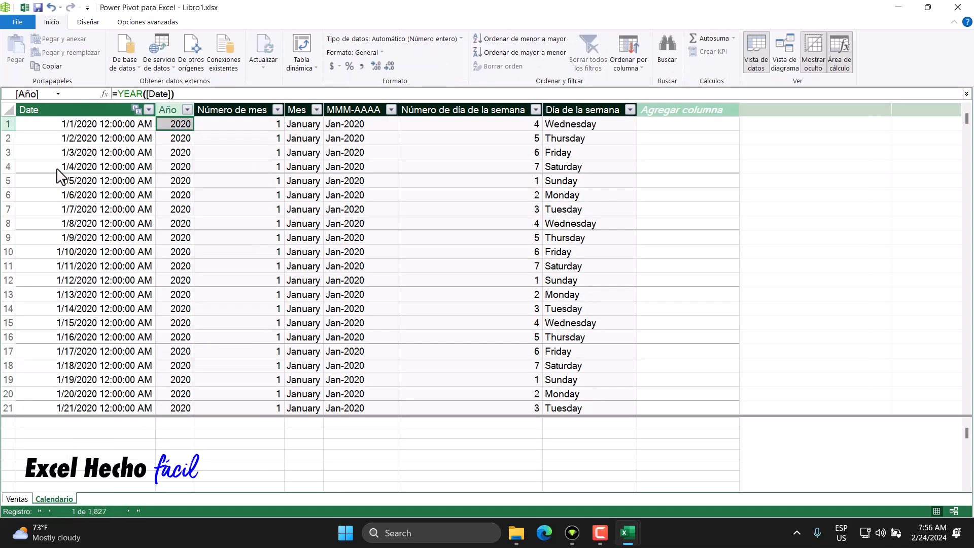
double_click(155, 110)
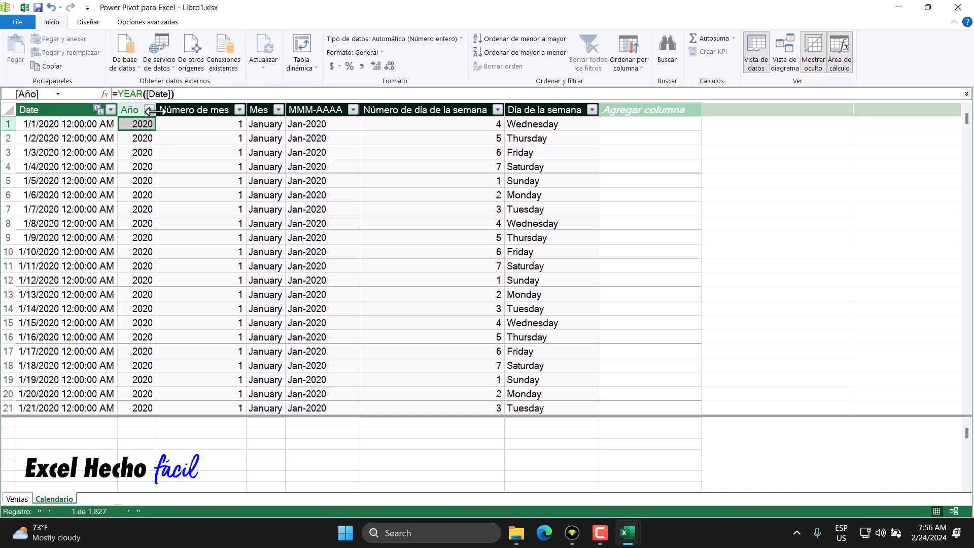
click(23, 496)
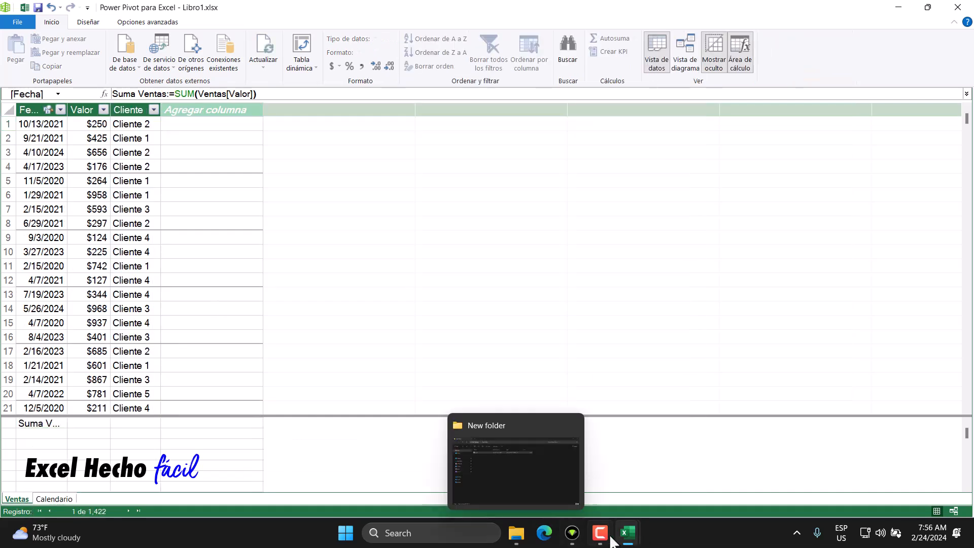
Switch to Excel and start a new Power Pivot measure named P Anterior in the Ventas table
mouse_move(628, 537)
click(546, 467)
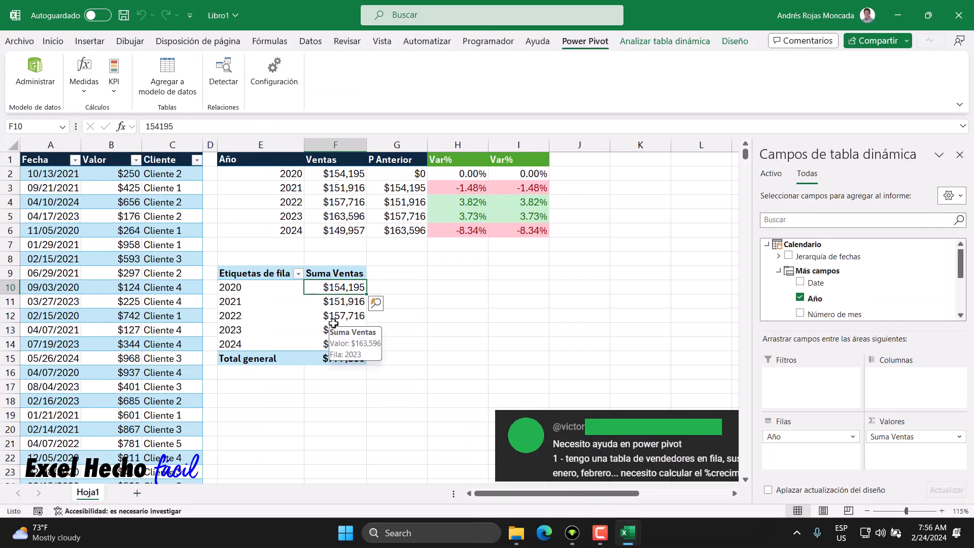
click(329, 274)
click(92, 91)
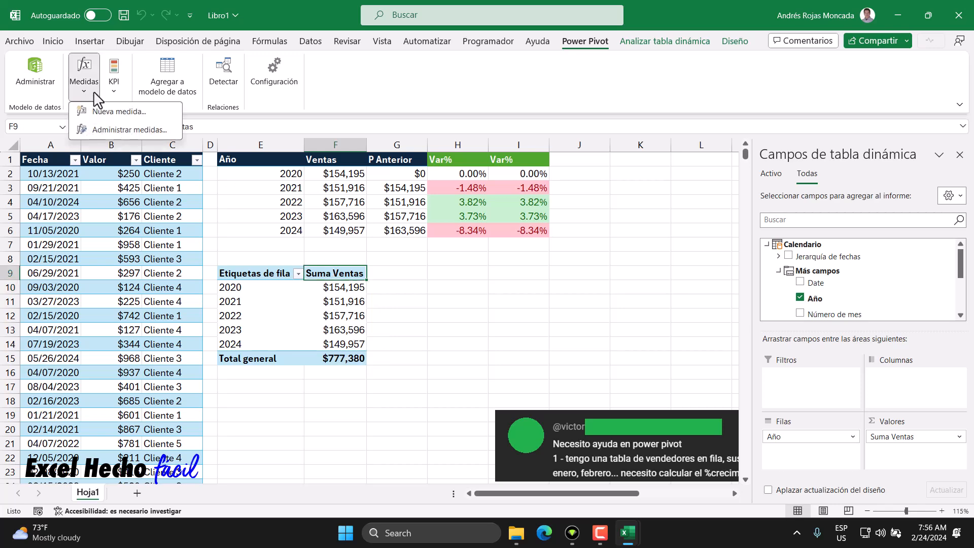
click(96, 109)
drag(417, 147, 506, 228)
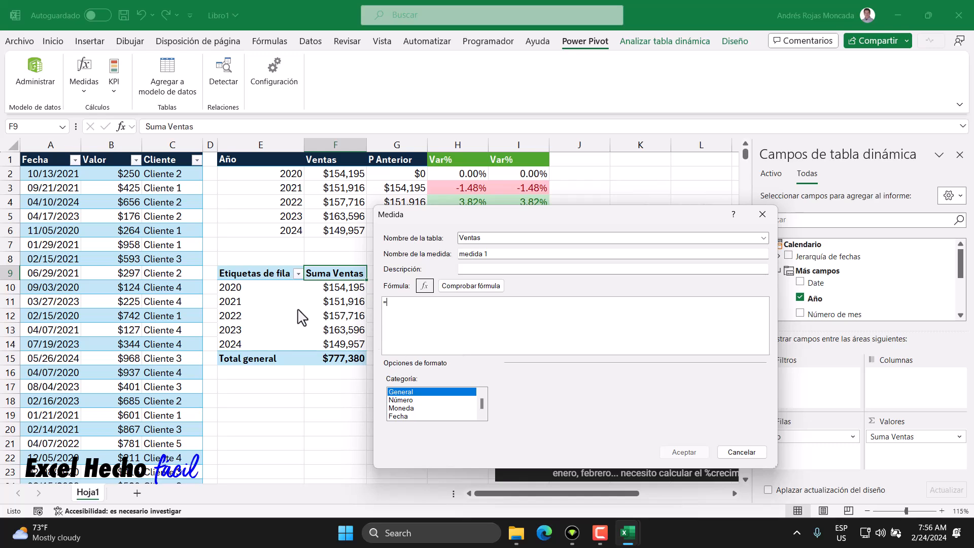
double_click(490, 253)
text(P Anterior)
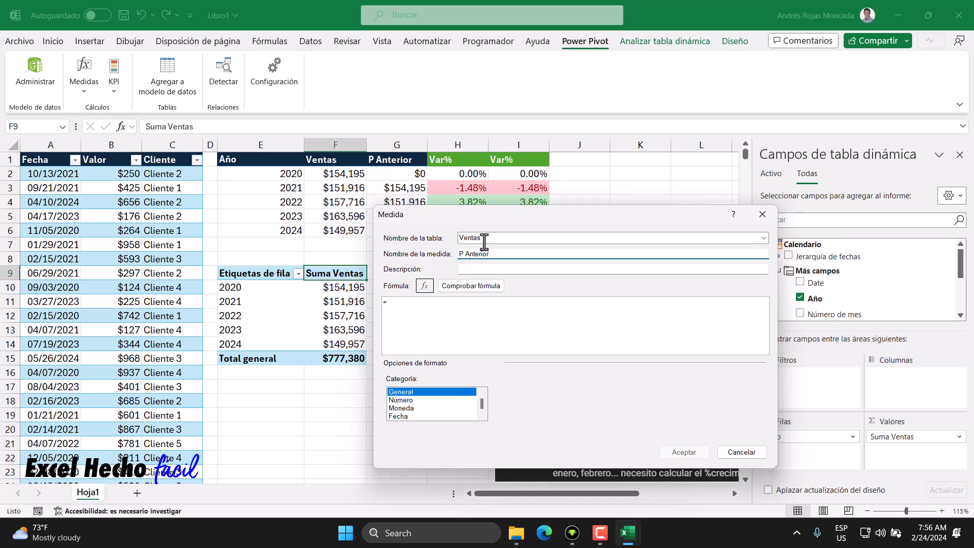
Begin the P Anterior formula with the CALCULATE function and enlarge the formula text
click(471, 306)
scroll(470, 306, up, 5)
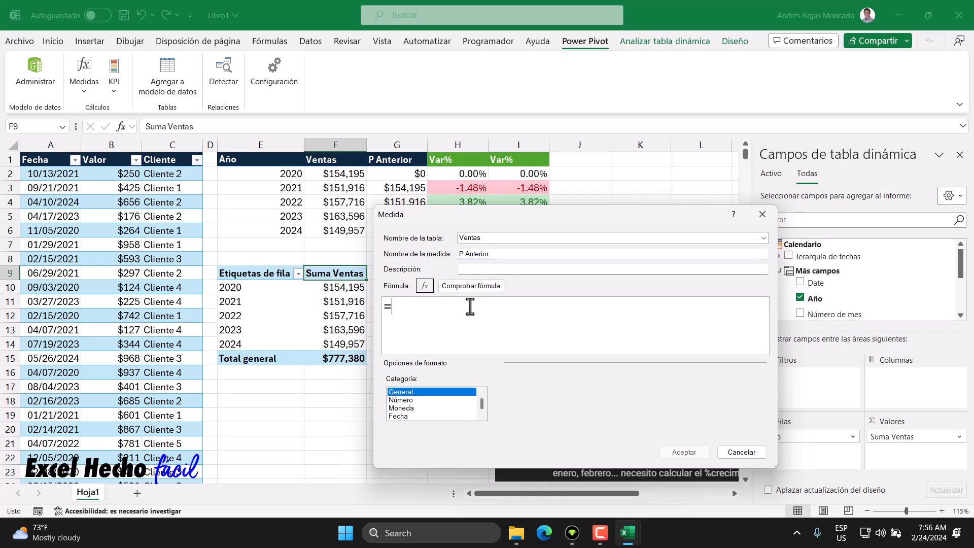
text(CALCULATE()
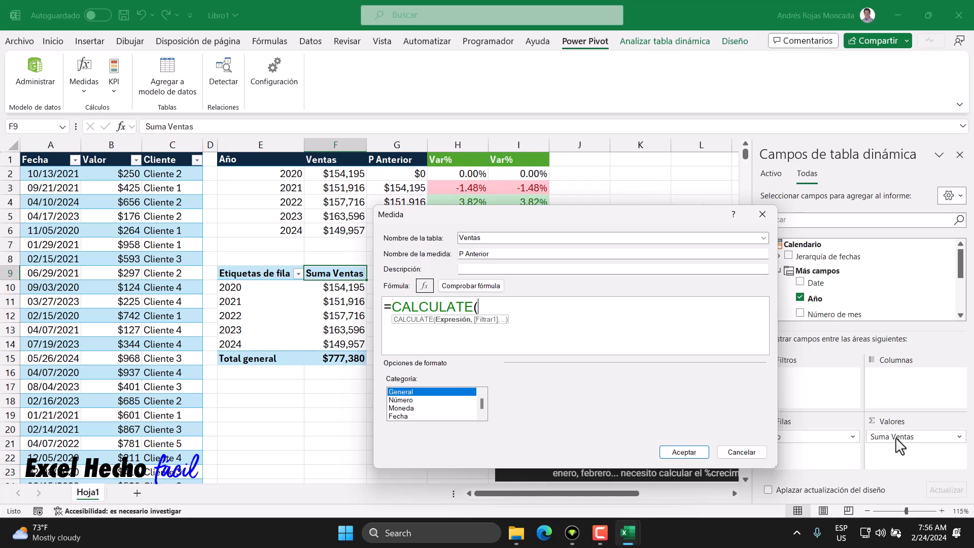
Enter SUM(Ventas[Valor]) as the expression argument of CALCULATE
text(sum)
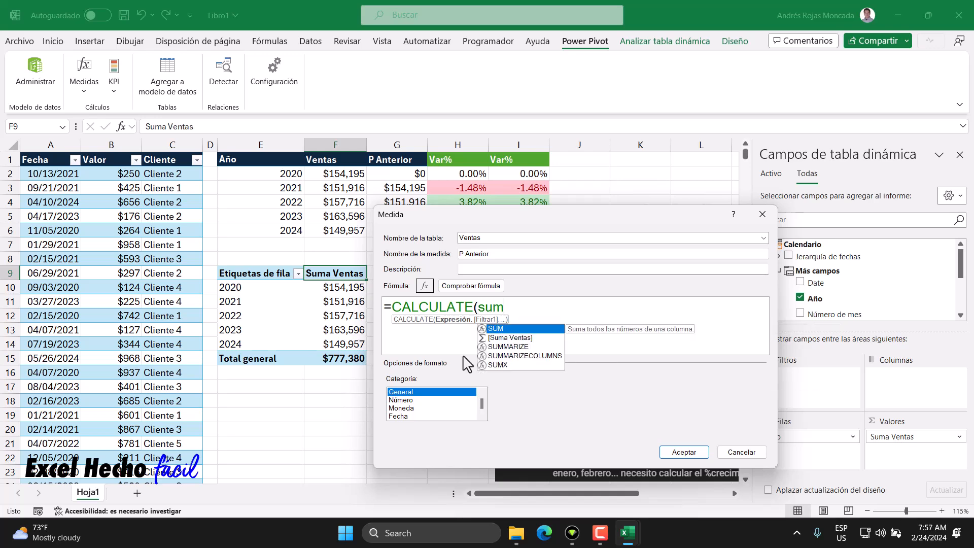
key(Tab)
text(ven)
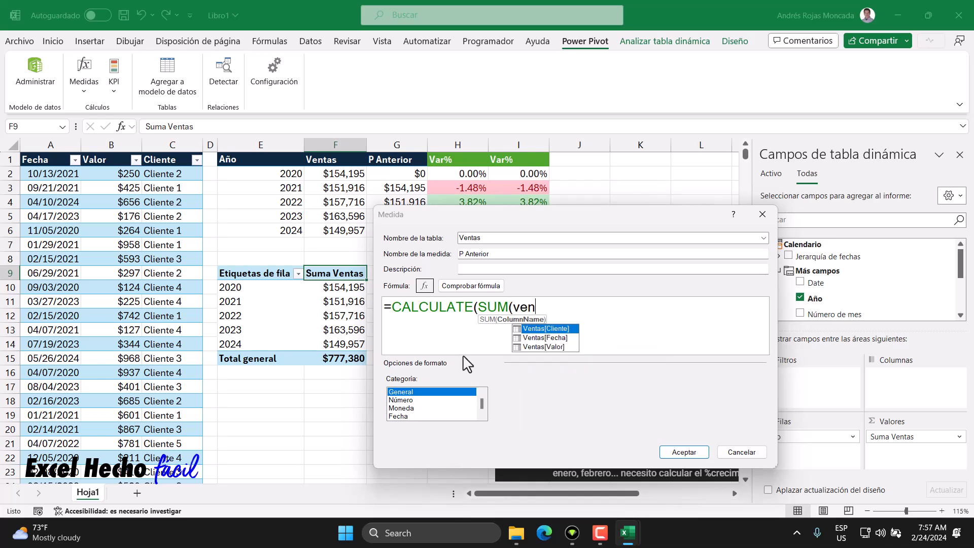
key(Down)
key(Down)
key(Tab)
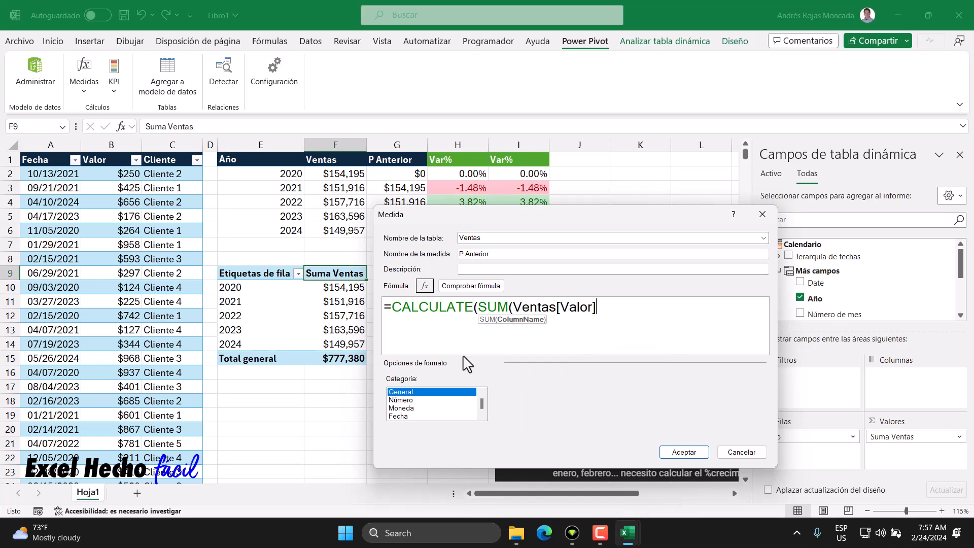
text())
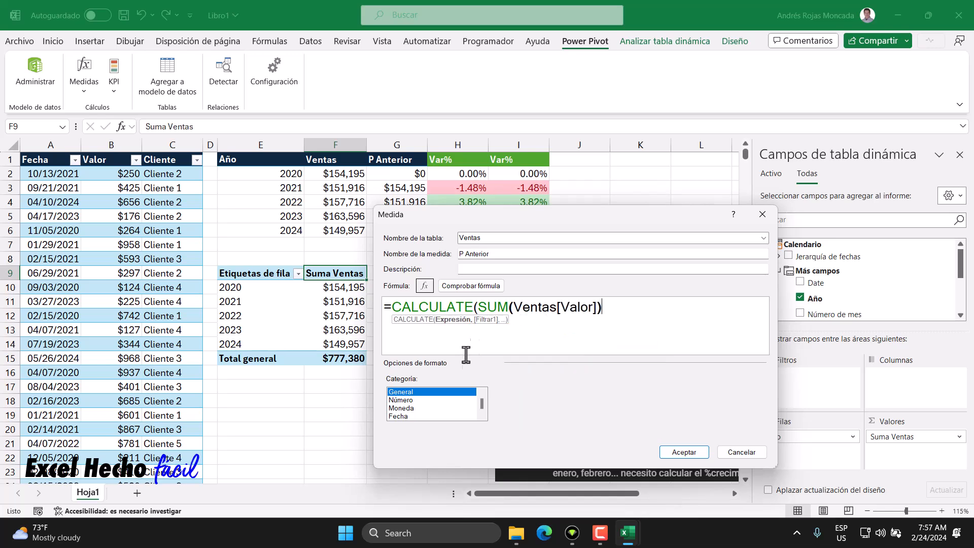
Replace the expression inside CALCULATE with the [Suma Ventas] measure and start the filter argument
drag(479, 307, 624, 311)
text([)
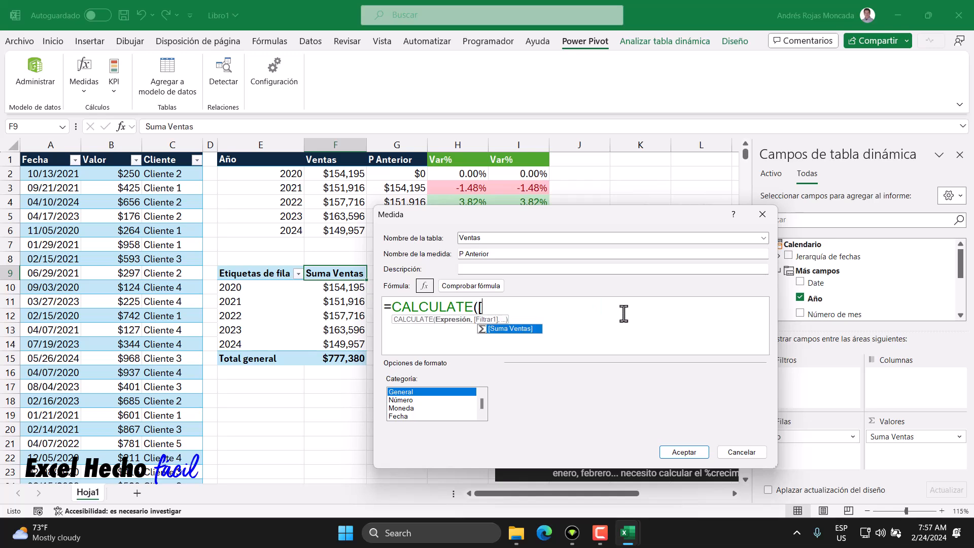
key(Tab)
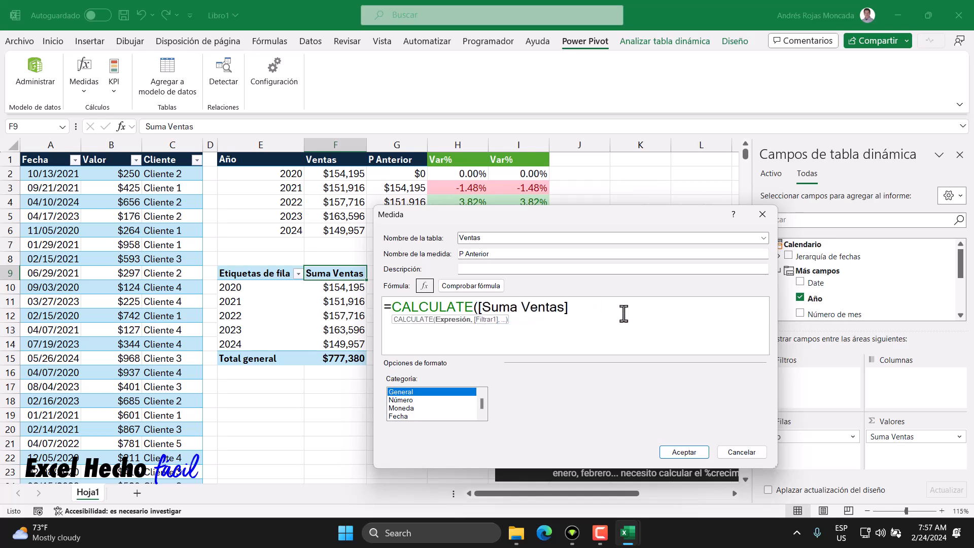
text(,)
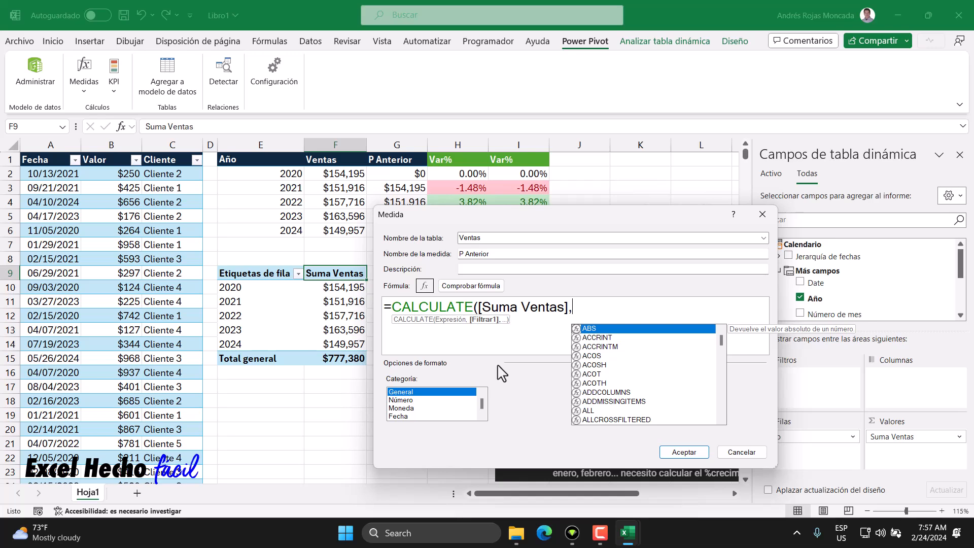
Use DATEADD as the CALCULATE filter, with Calendario[Date] as its dates argument
text(date)
key(Down)
key(Down)
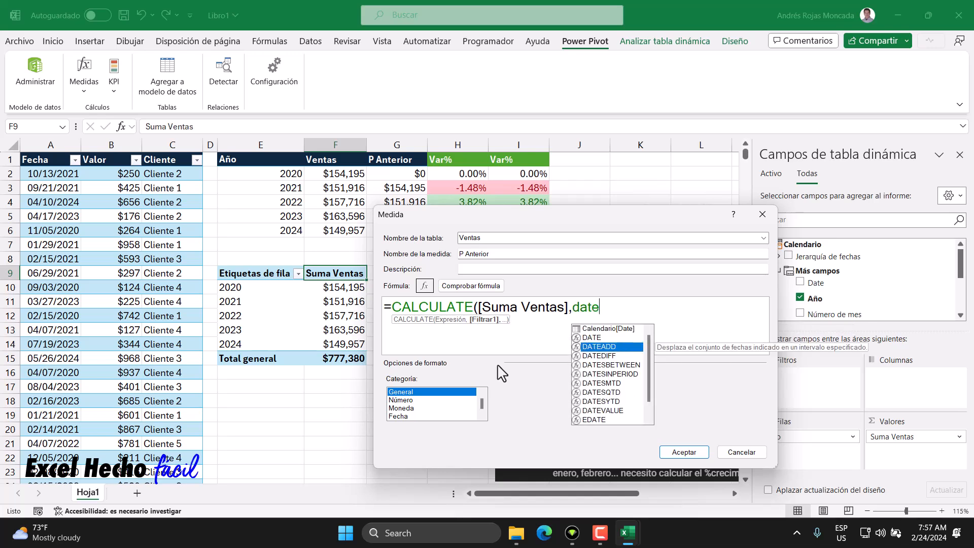
key(Tab)
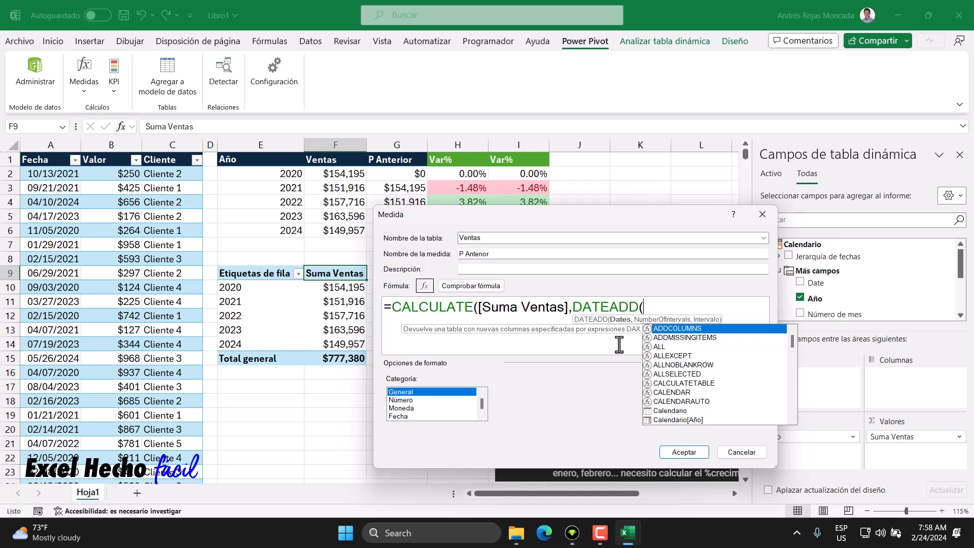
key(BackSpace)
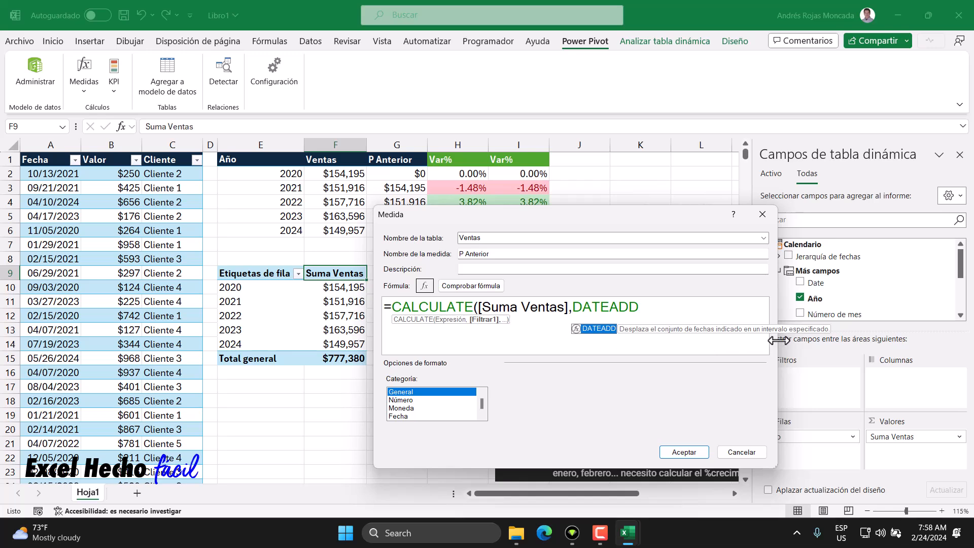
text(()
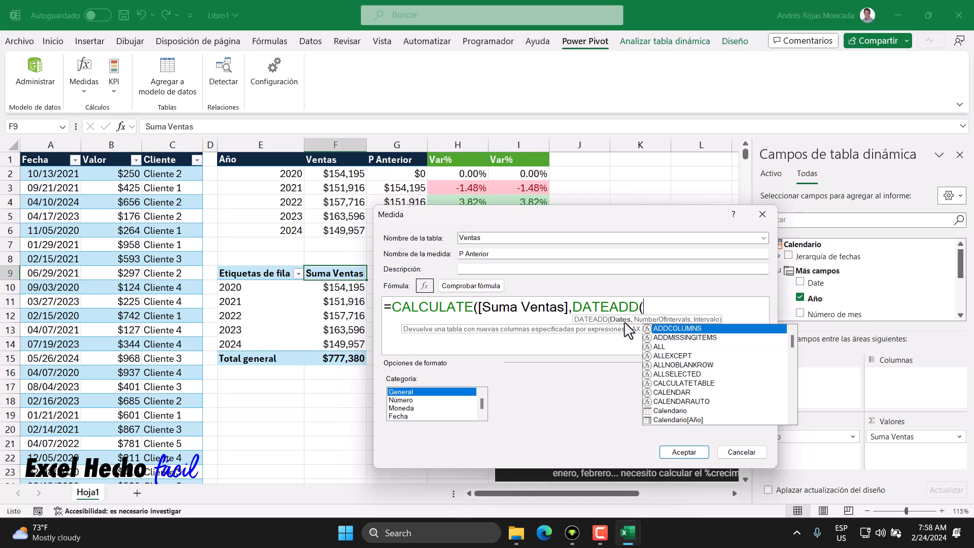
text(cal)
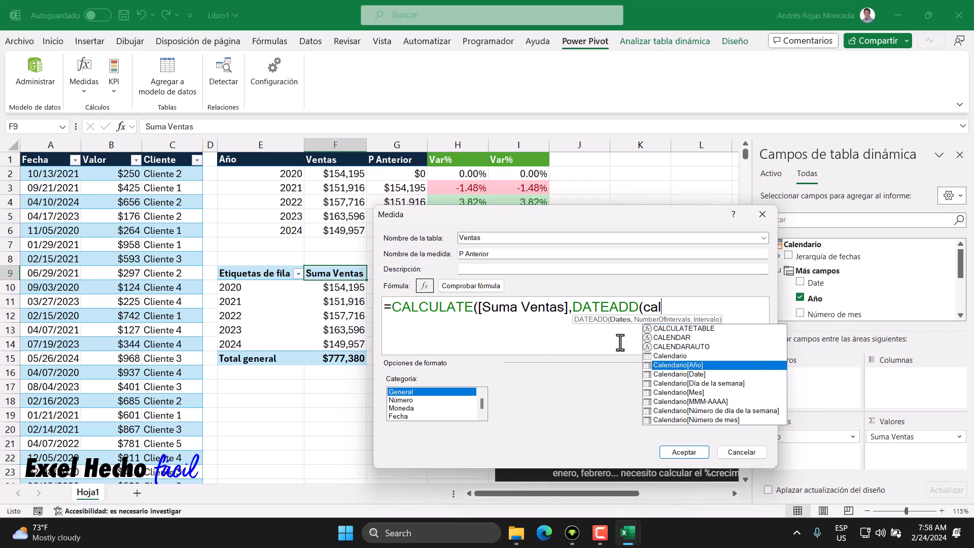
key(Down)
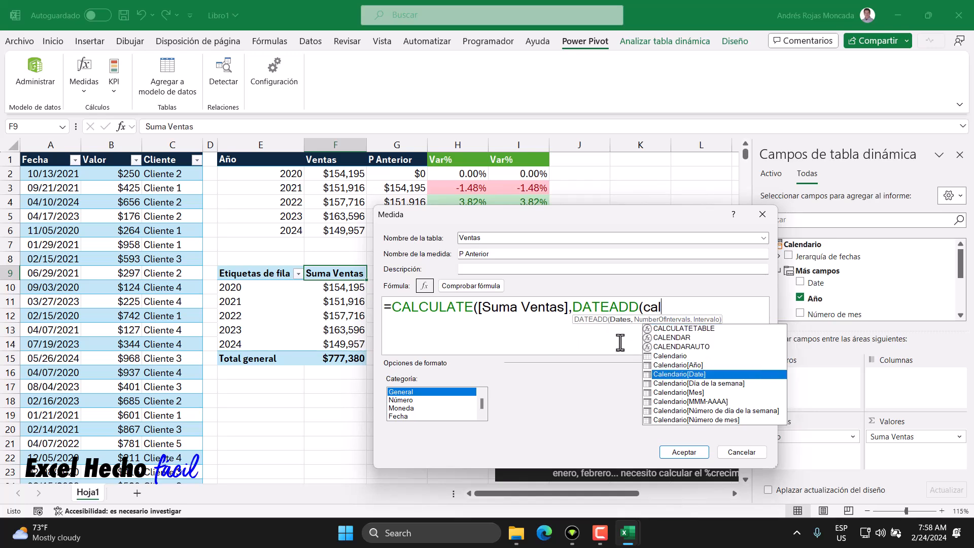
key(Tab)
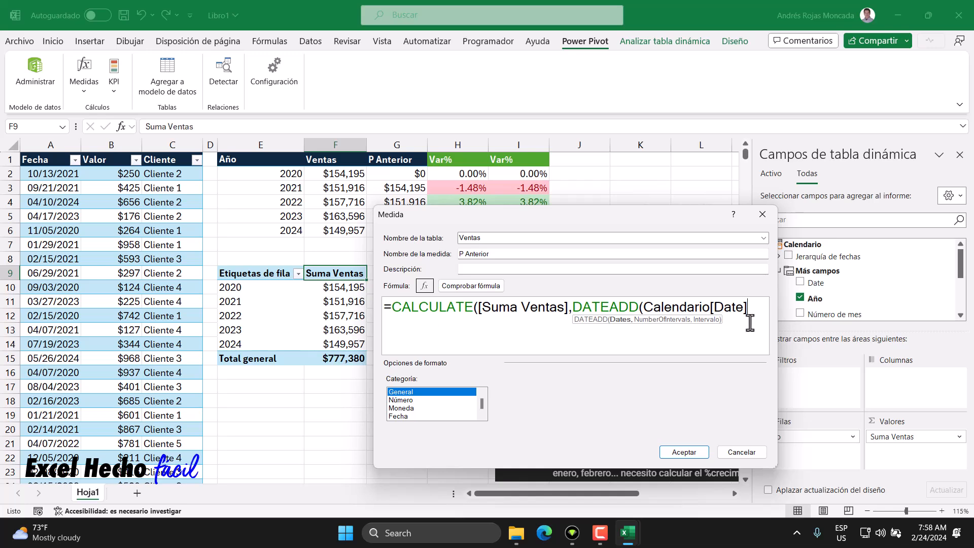
Complete DATEADD with -1 as the number of intervals and YEAR as the interval, and close both functions
scroll(747, 330, down, 3)
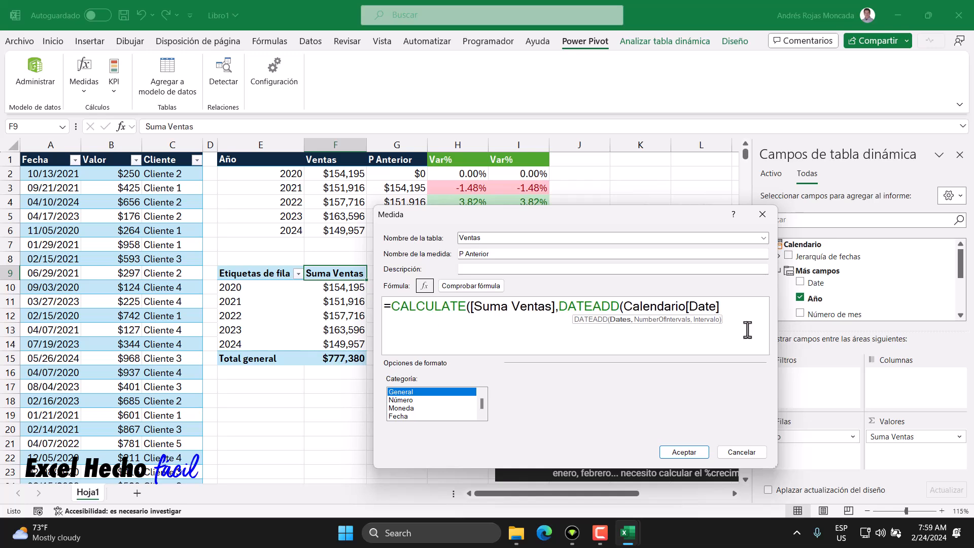
scroll(748, 329, down, 1)
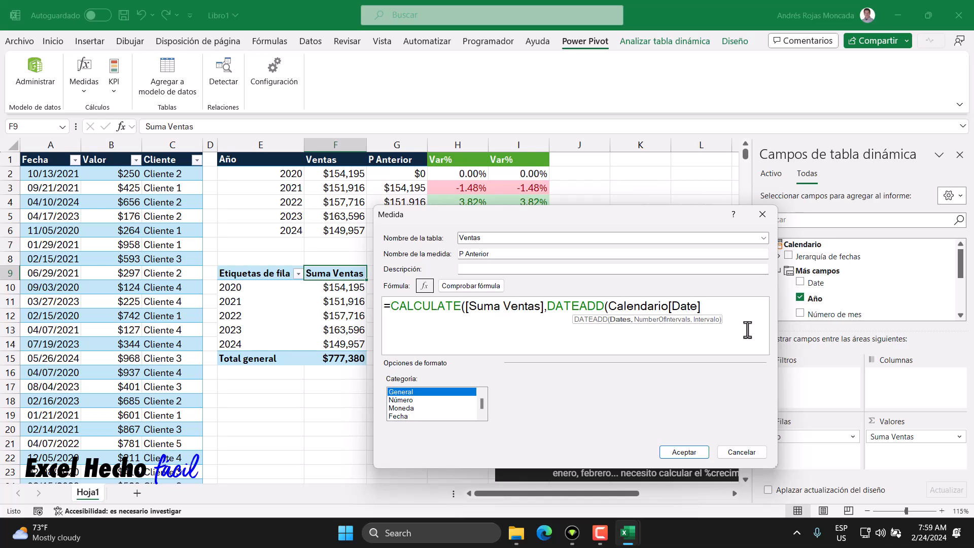
text(,)
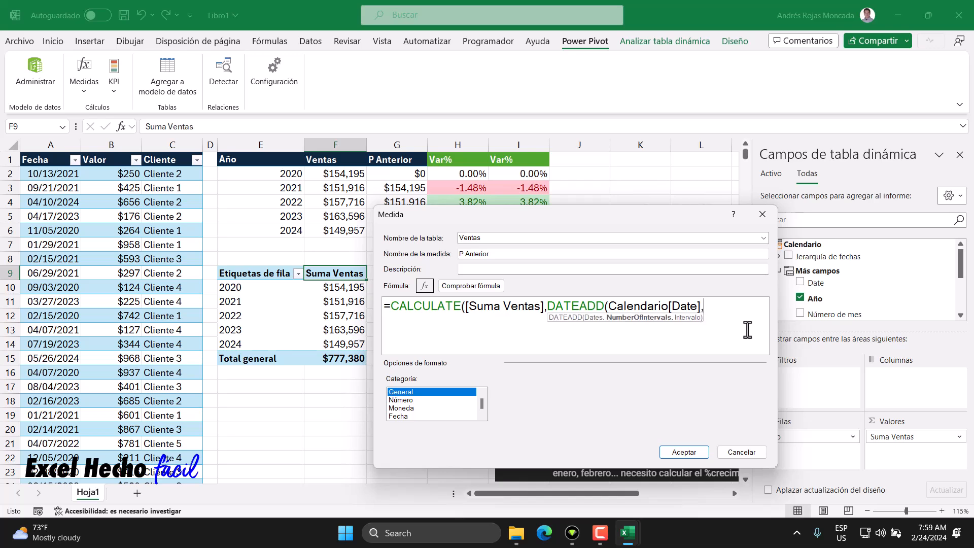
text(-1,)
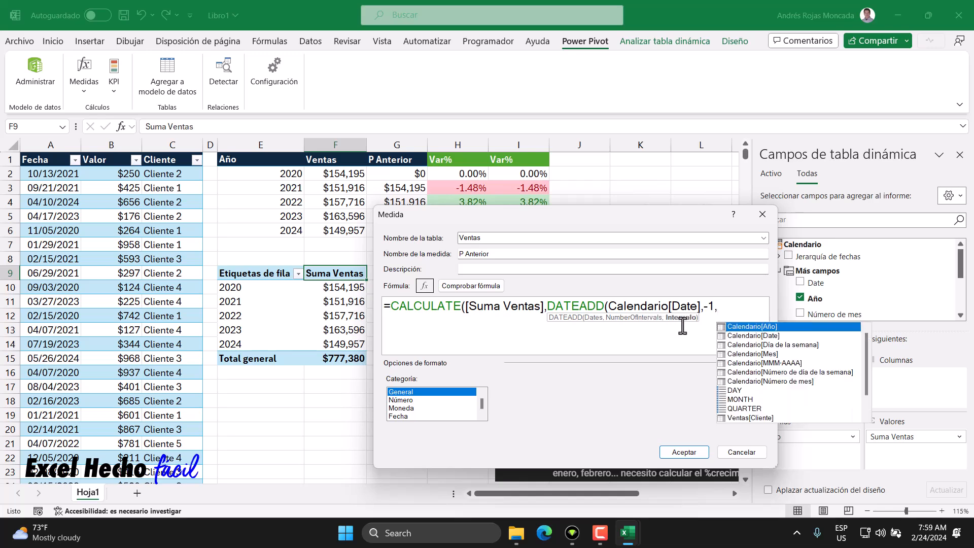
drag(863, 352, 857, 413)
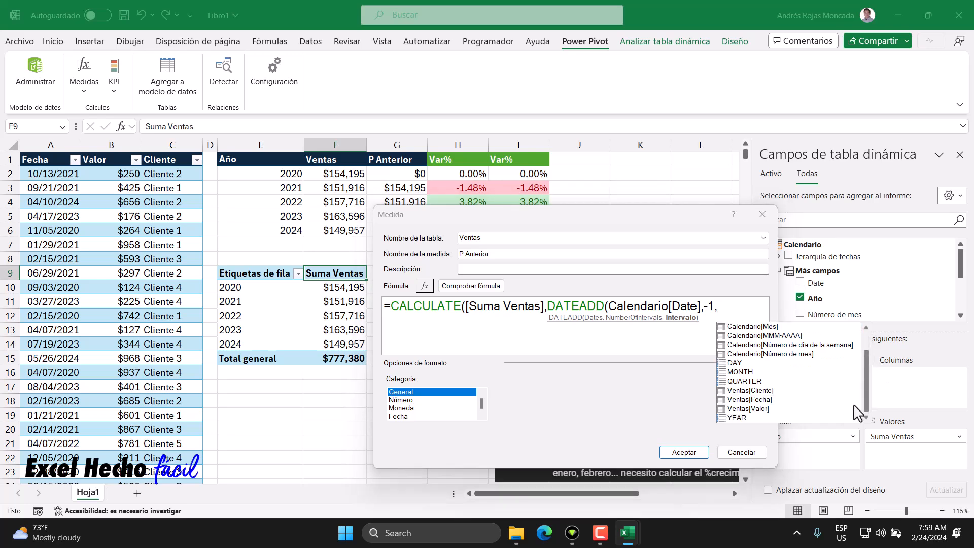
double_click(735, 418)
text())
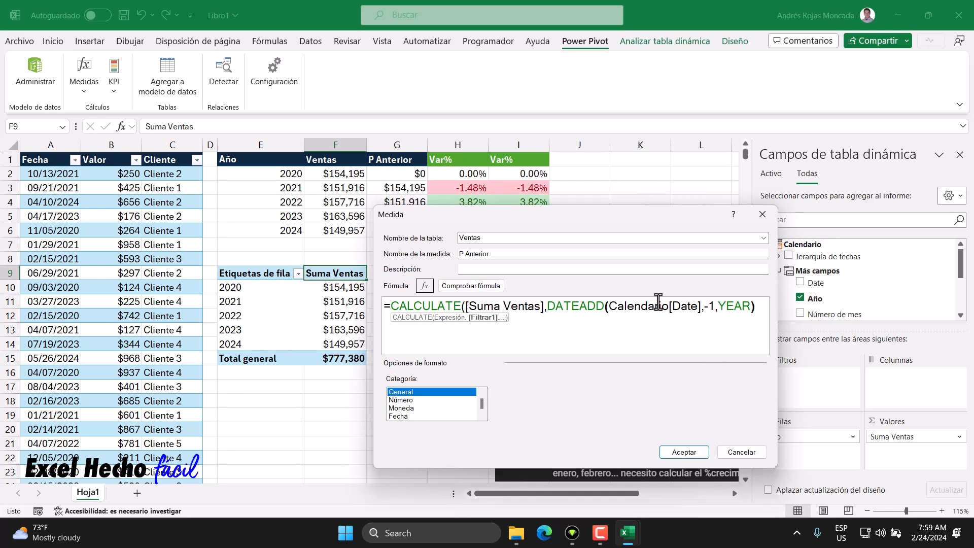
drag(715, 306, 704, 308)
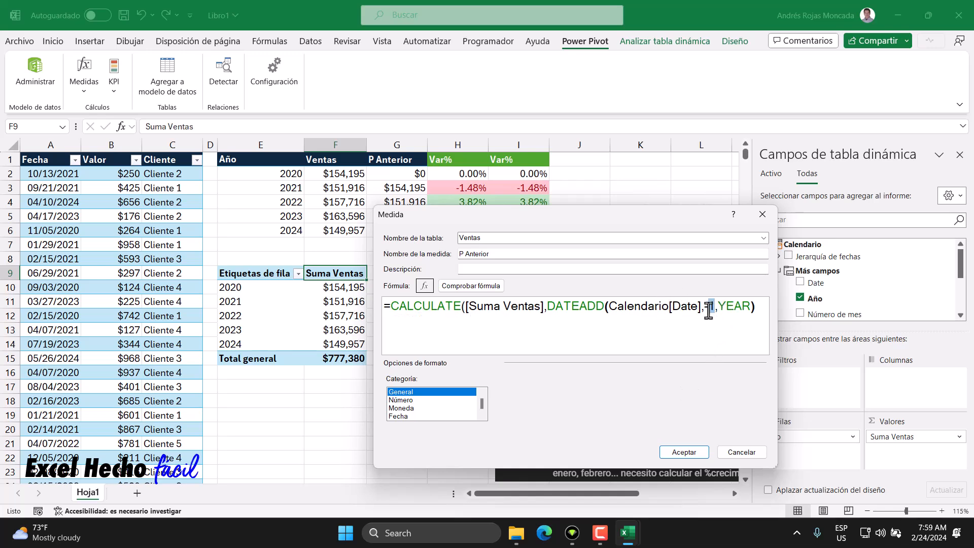
click(756, 306)
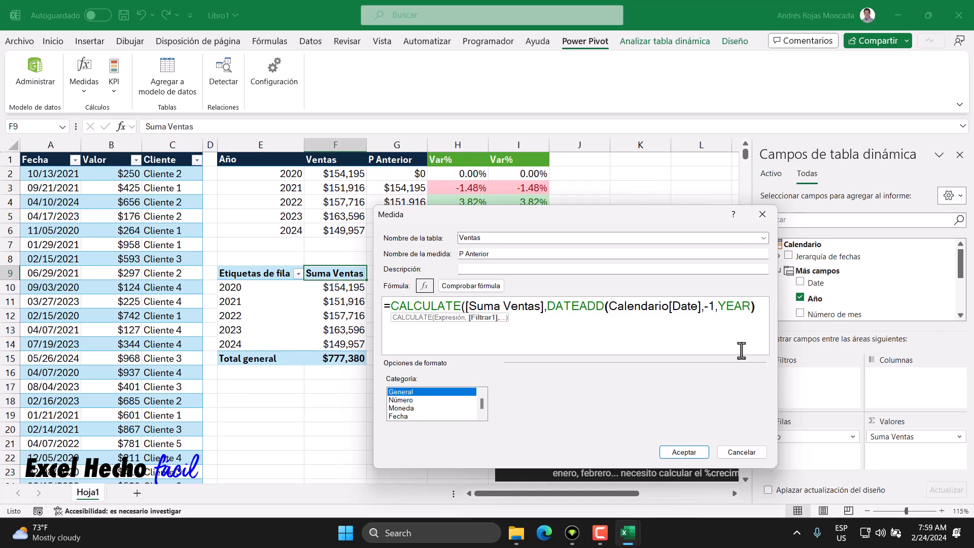
text())
Check the P Anterior formula for errors, format the measure as Moneda without decimals and save it
click(453, 288)
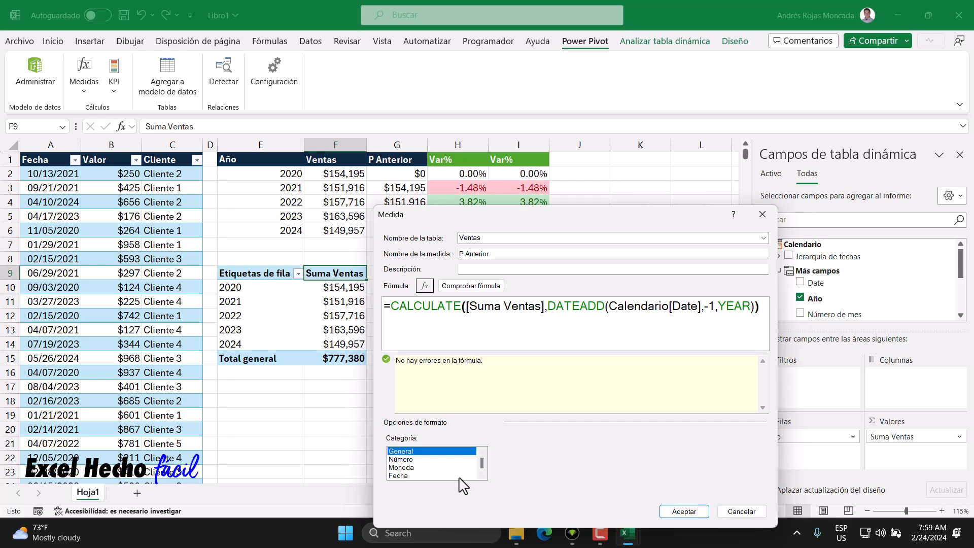
click(410, 467)
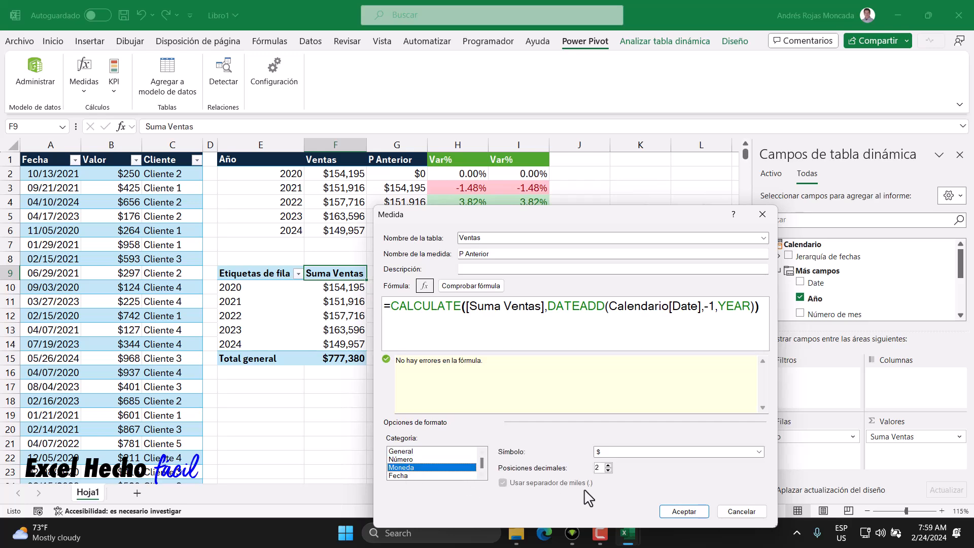
click(684, 511)
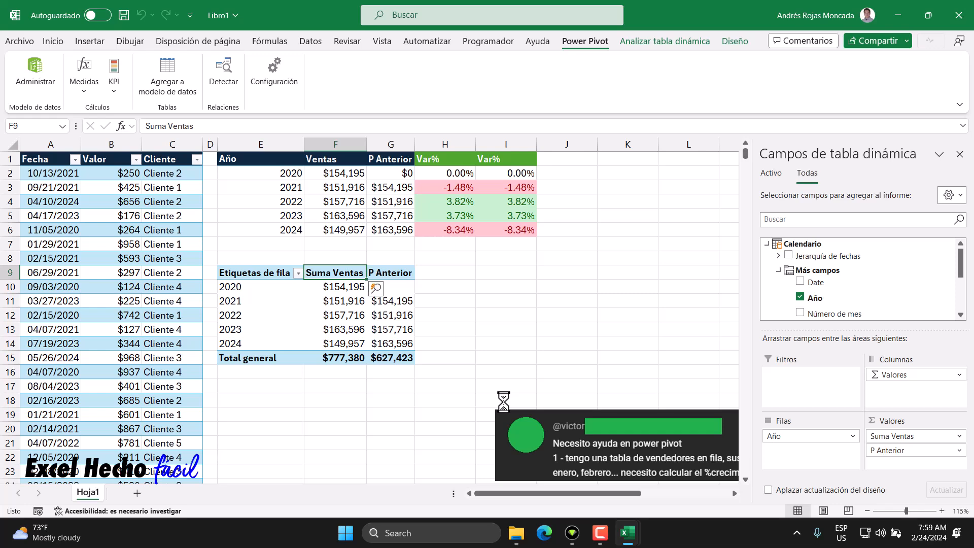
Compare each P Anterior value for 2021 to 2024 in the pivot table with the previous year's Suma Ventas
click(388, 303)
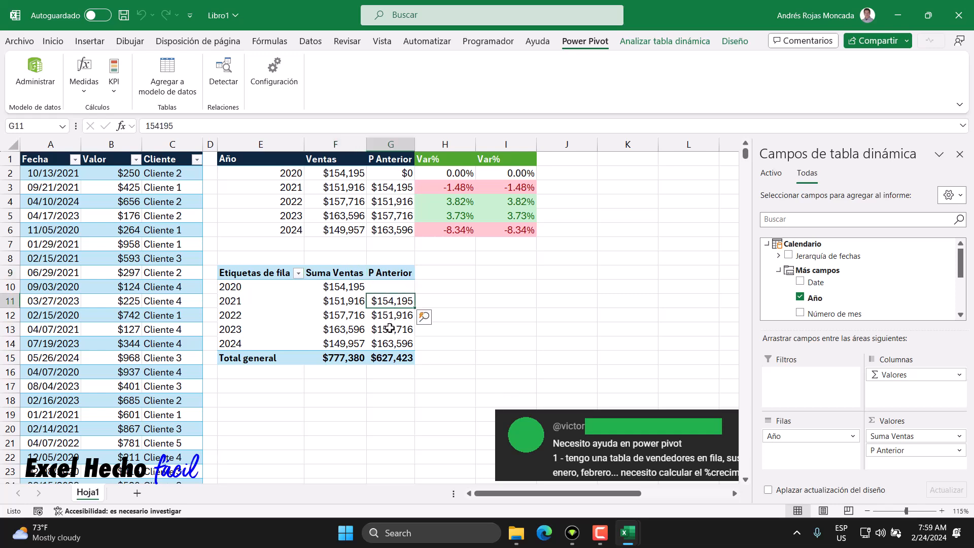
mouse_move(388, 318)
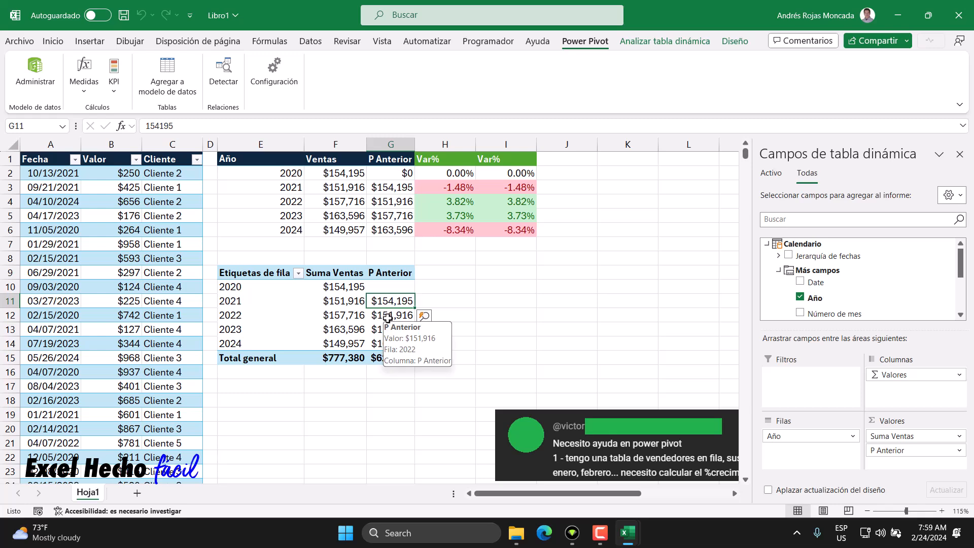
click(358, 301)
click(344, 288)
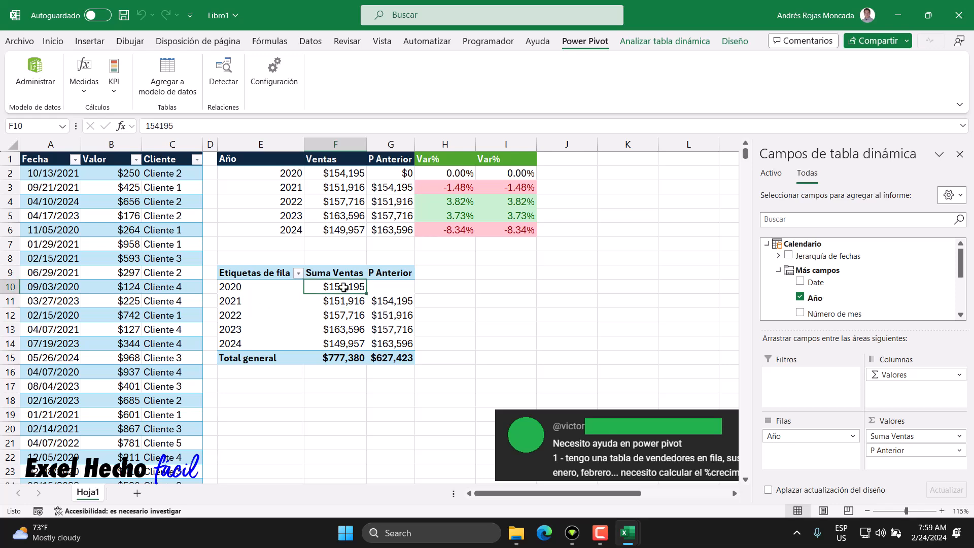
mouse_move(341, 287)
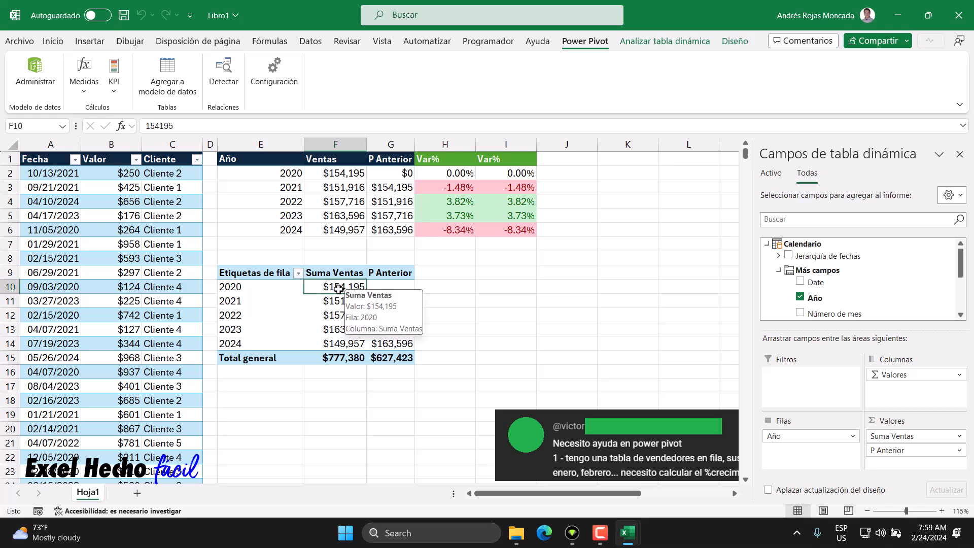
click(394, 305)
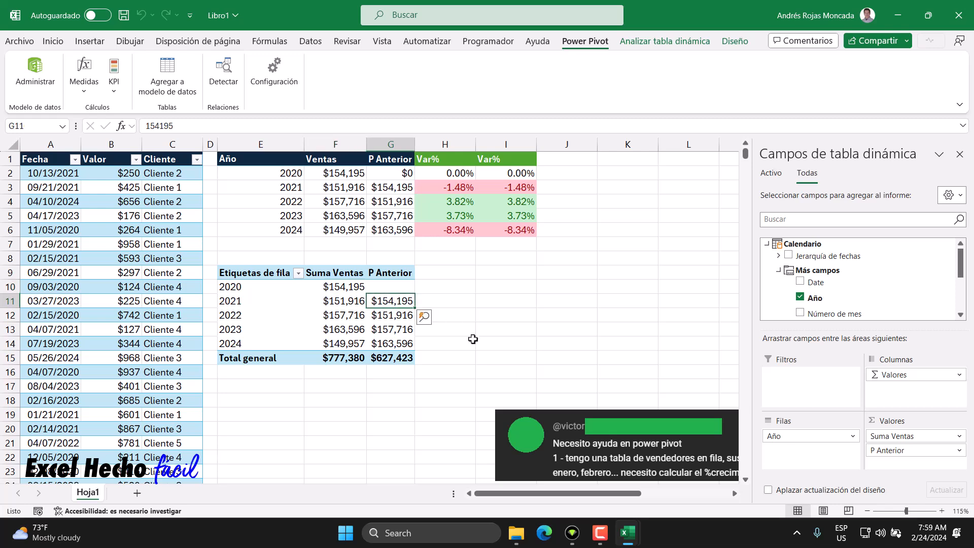
click(398, 317)
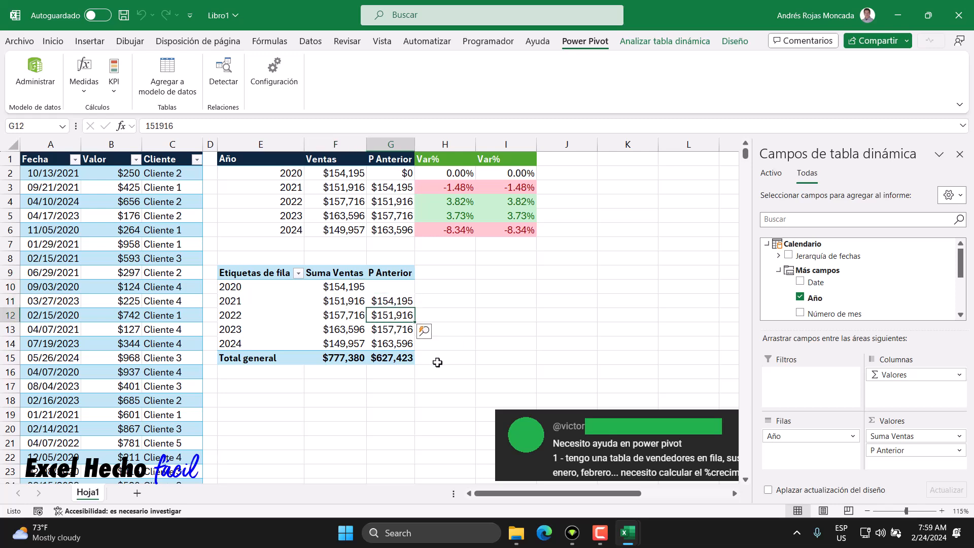
click(393, 333)
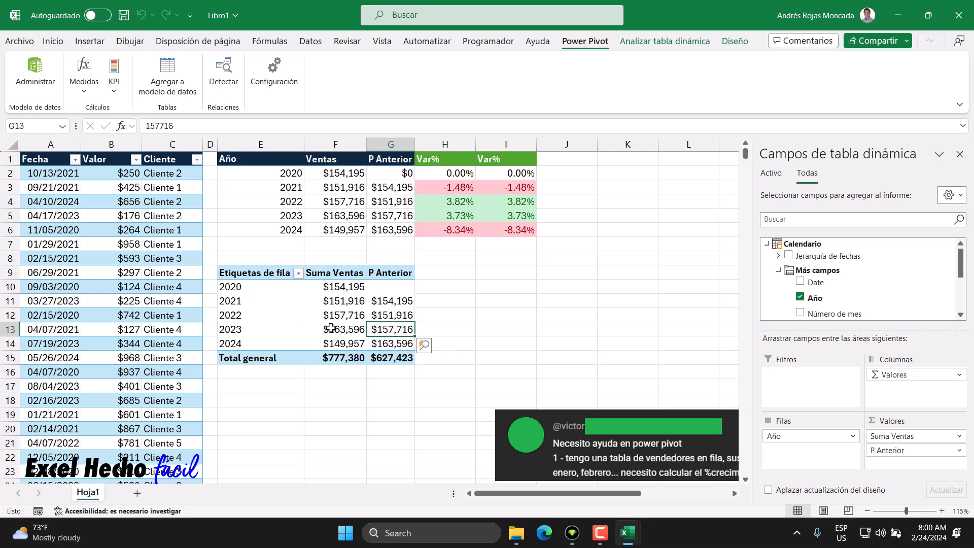
click(398, 345)
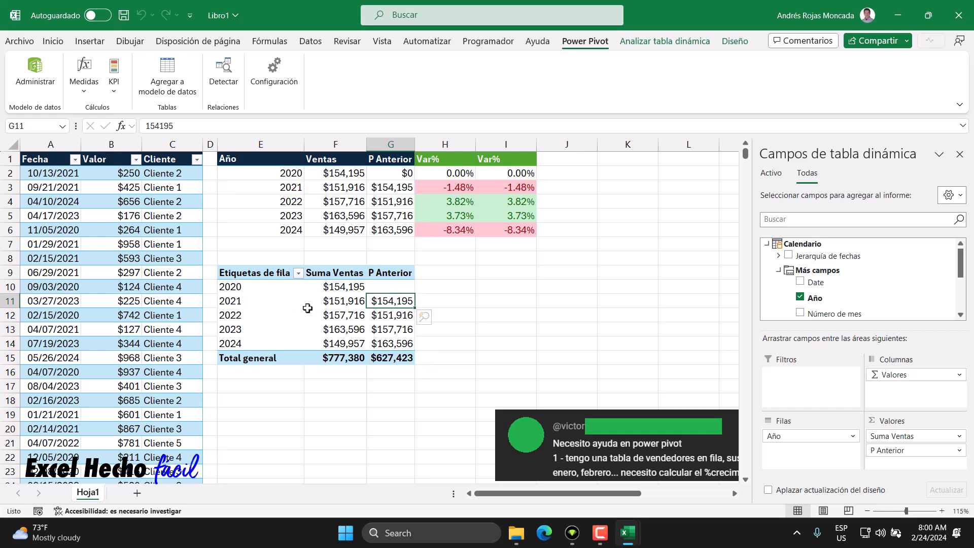
Recheck the pivot table's 2021 and 2022 P Anterior values against the Suma Ventas of the year before
click(342, 304)
click(345, 287)
click(388, 304)
click(345, 315)
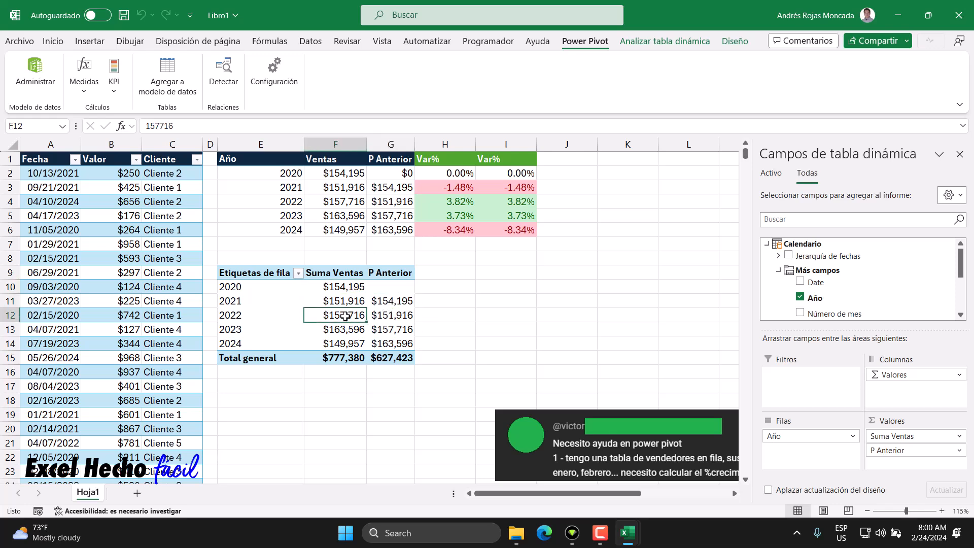
click(345, 302)
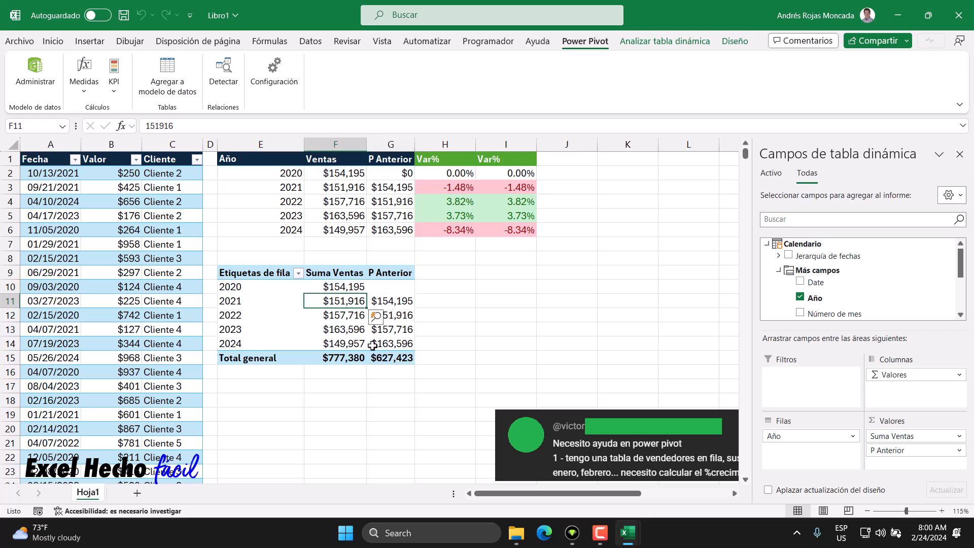
click(343, 319)
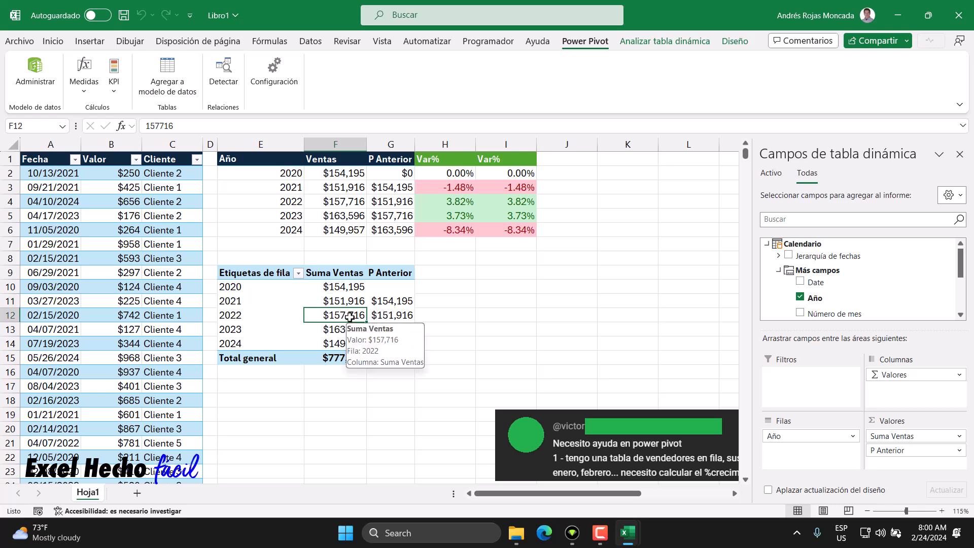
click(344, 301)
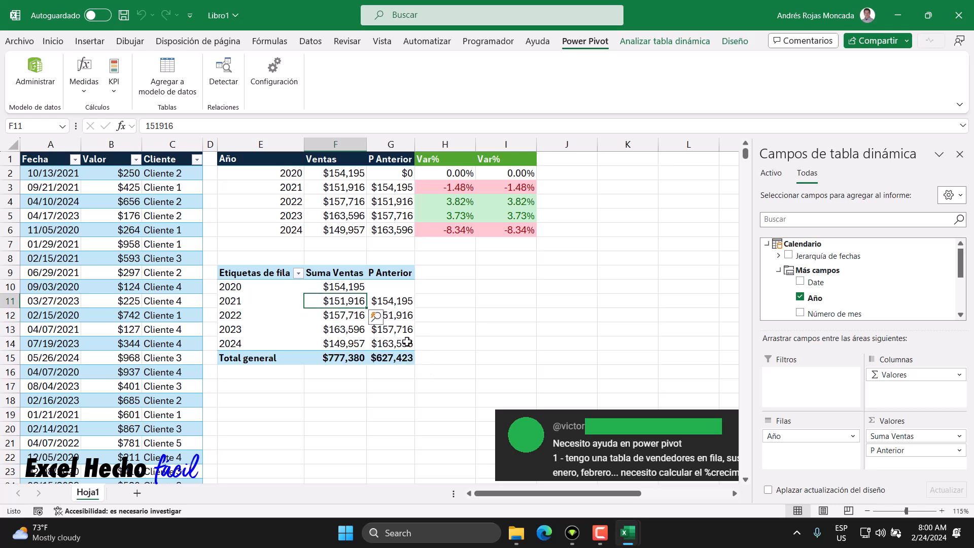
click(400, 317)
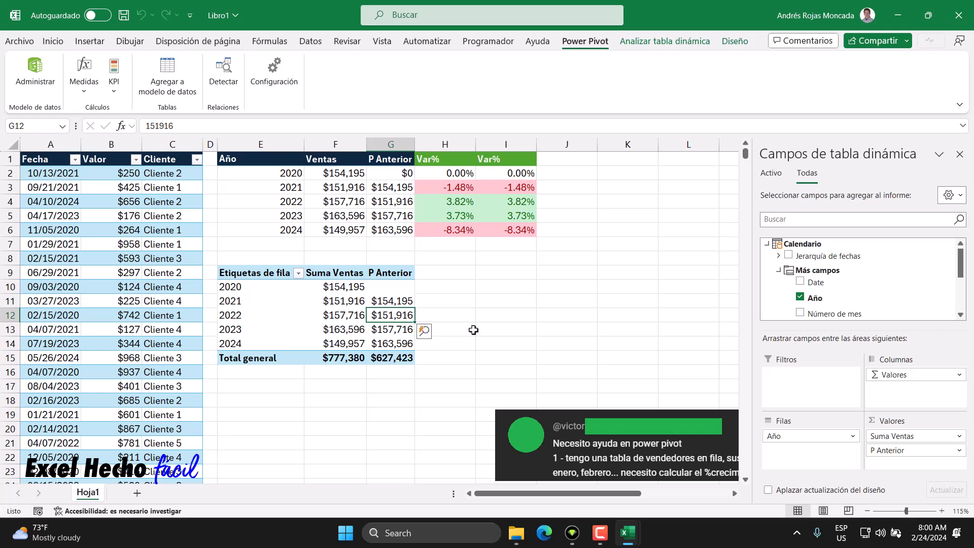
click(404, 291)
Reopen the P Anterior measure from the list of measures, examine its CALCULATE and DATEADD formula, and close it without changes
click(393, 273)
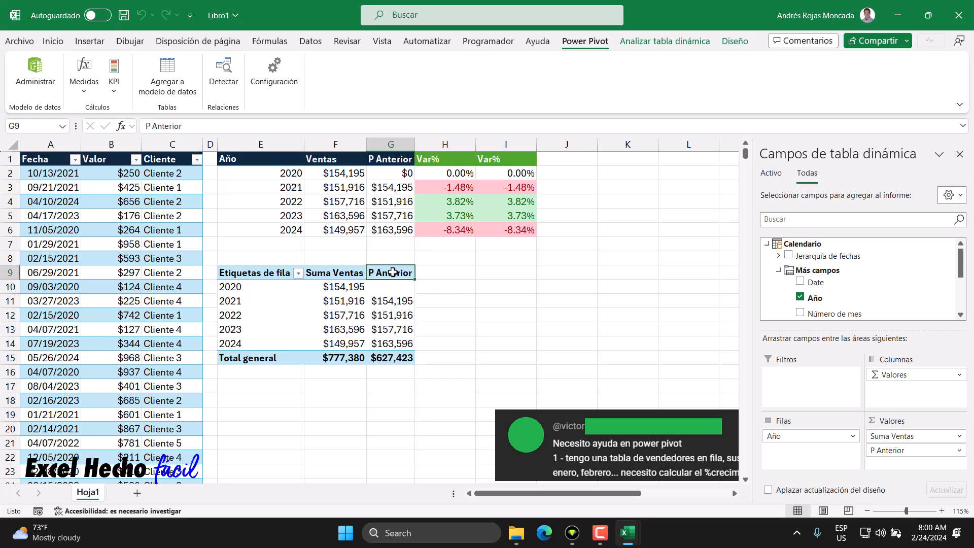
click(91, 97)
click(104, 130)
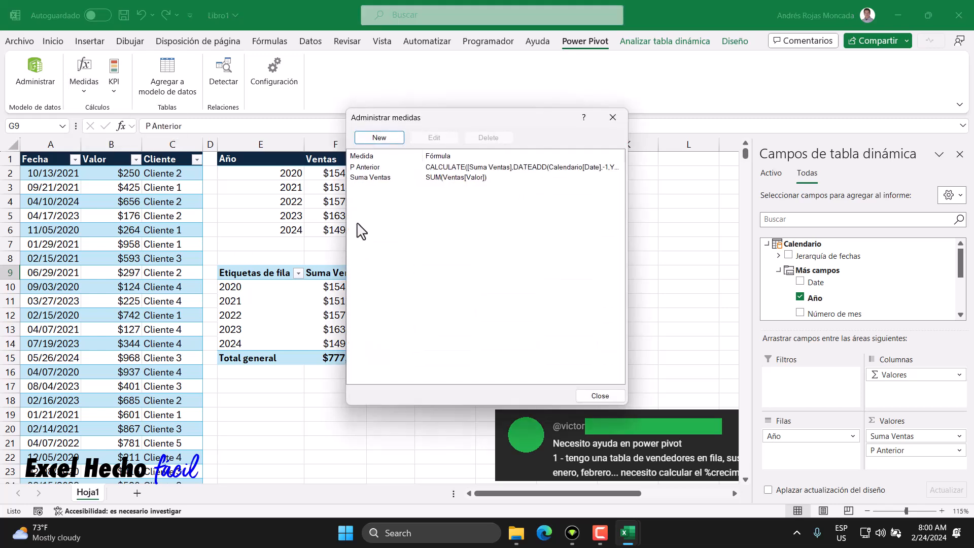
click(371, 178)
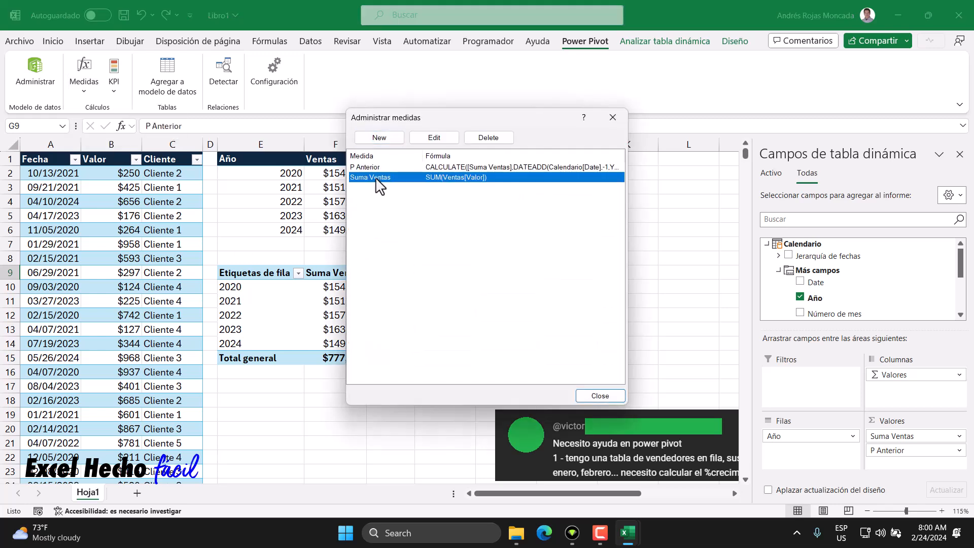
click(376, 168)
click(434, 138)
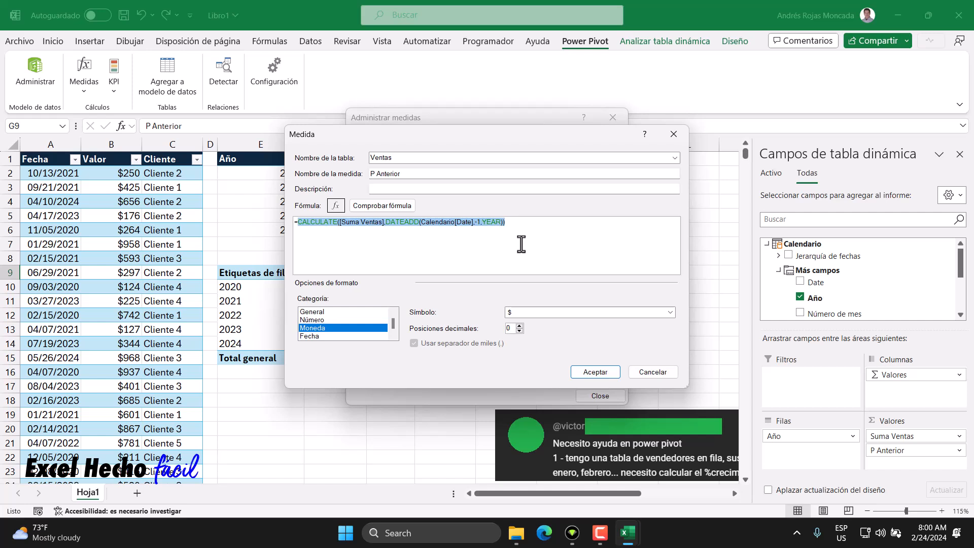
scroll(521, 244, up, 3)
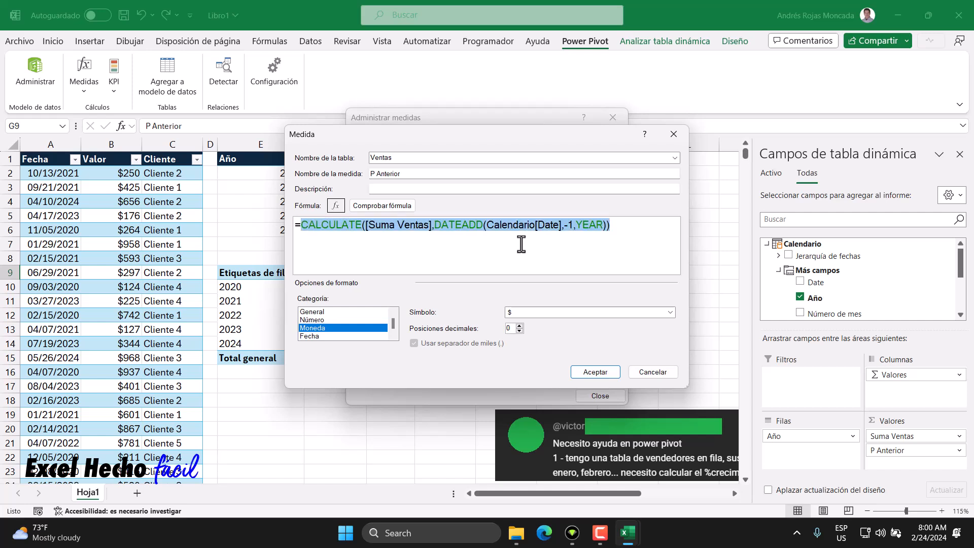
click(437, 224)
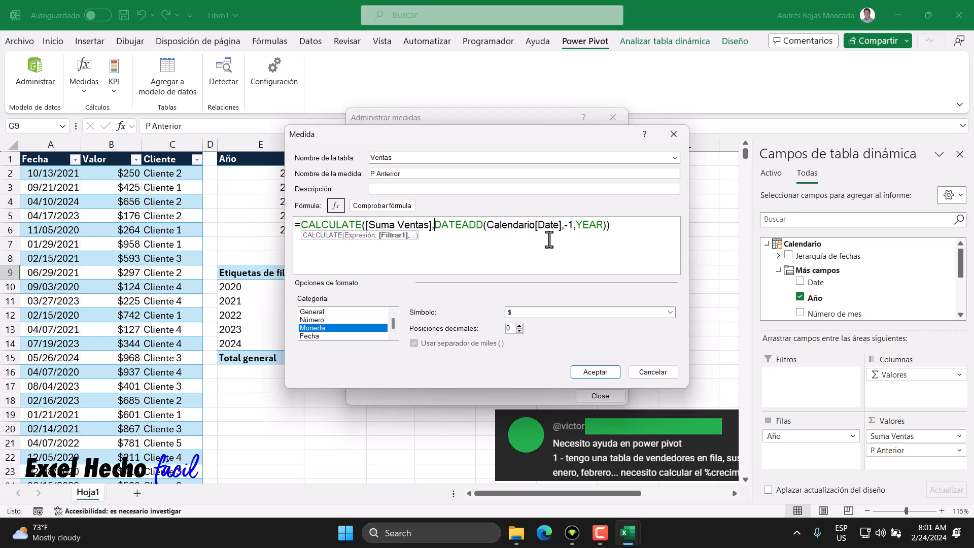
click(673, 135)
click(613, 118)
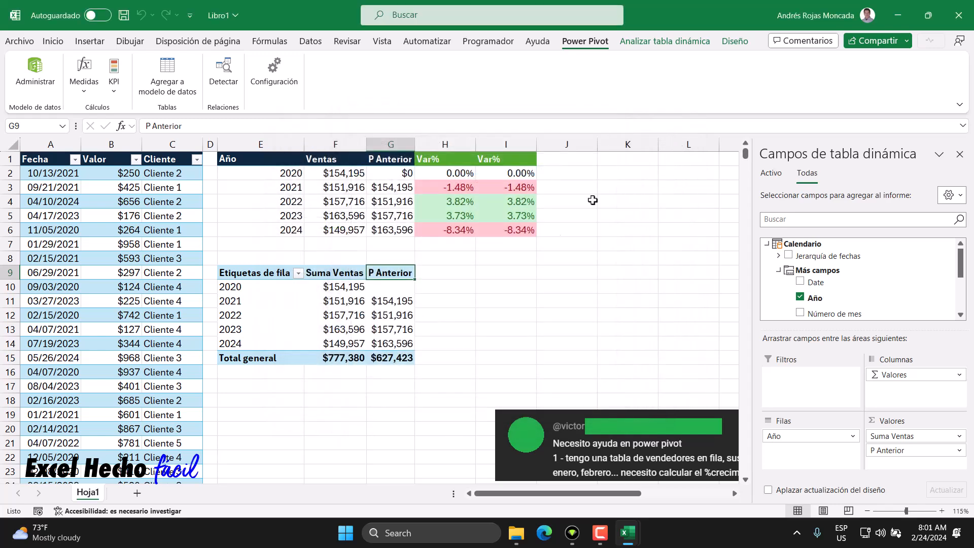
Switch to the Power Pivot window, look over the Calendario and Ventas tables, and return to the Excel workbook
mouse_move(630, 537)
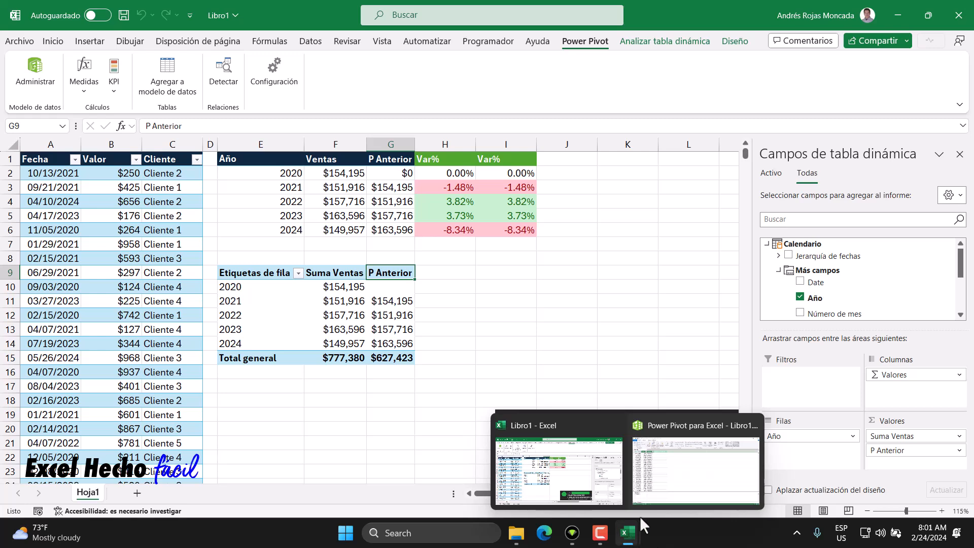
click(695, 472)
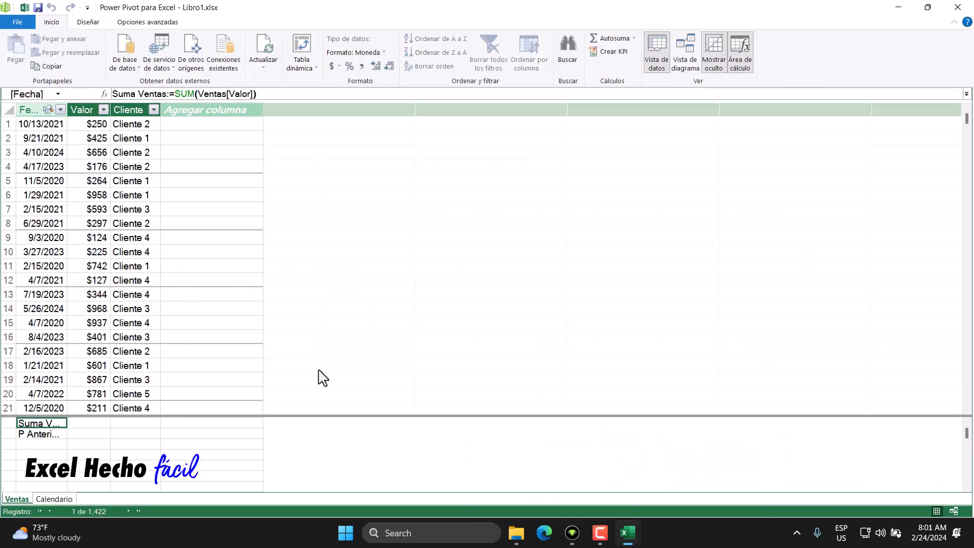
click(54, 499)
click(20, 499)
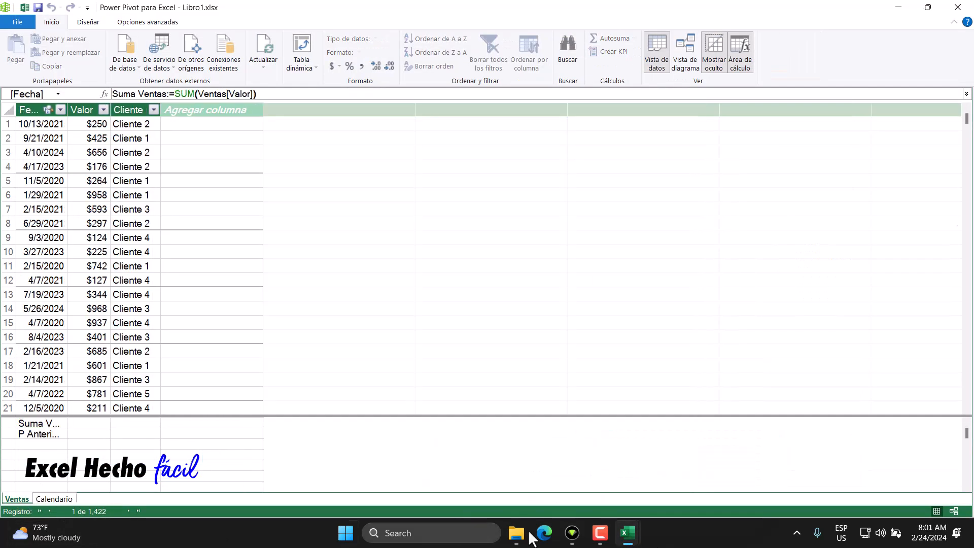
mouse_move(628, 534)
click(548, 464)
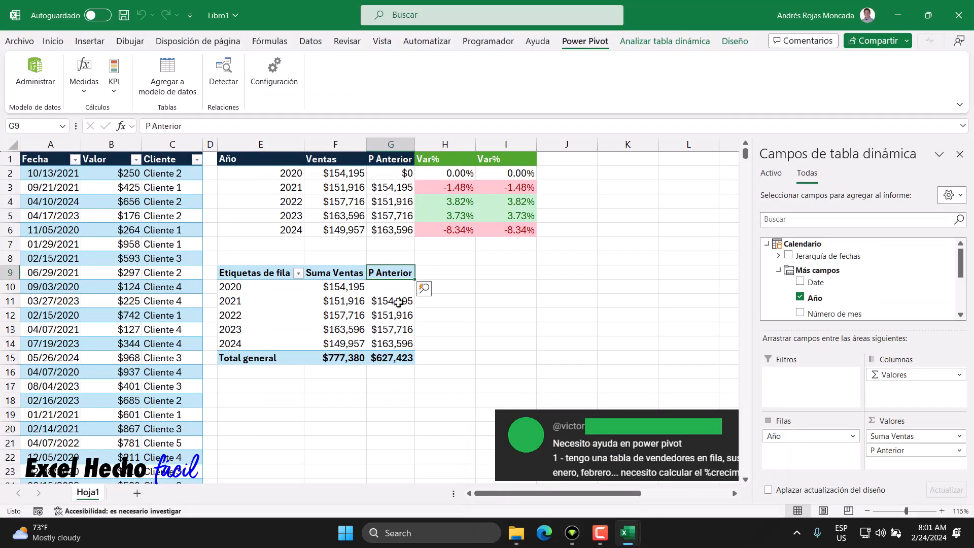
mouse_move(403, 338)
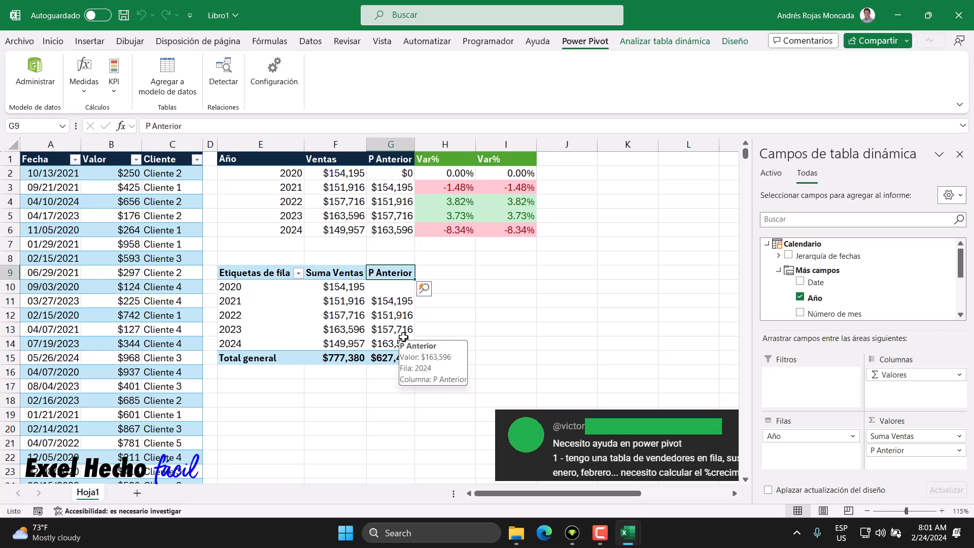
Create a new measure in the Ventas table and name it VarP
click(84, 76)
click(100, 113)
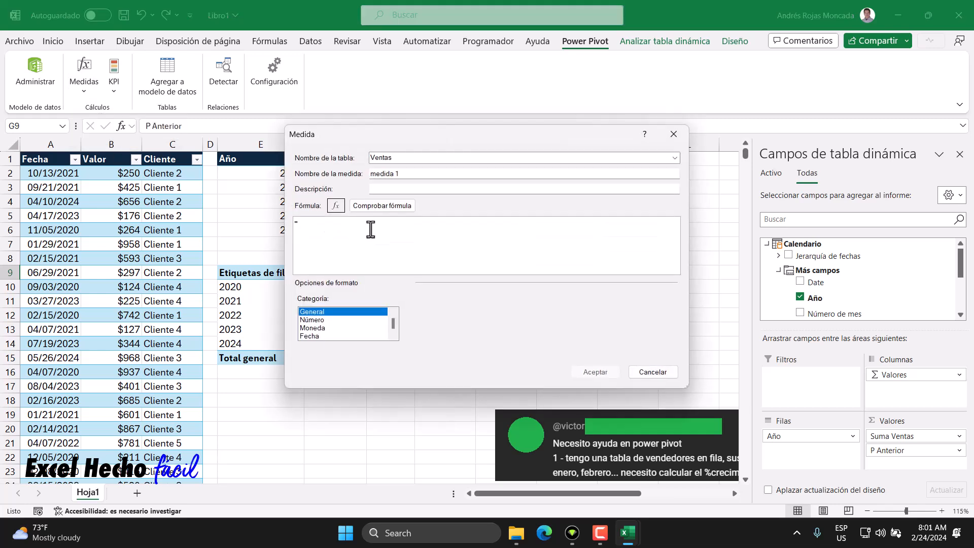
drag(406, 174, 357, 175)
text(VarP)
Enter ([Suma Ventas]/[P Anterior])-1 as the VarP formula, keeping the pivot table in view beside the measure dialog
click(373, 227)
text(()
drag(446, 142, 632, 169)
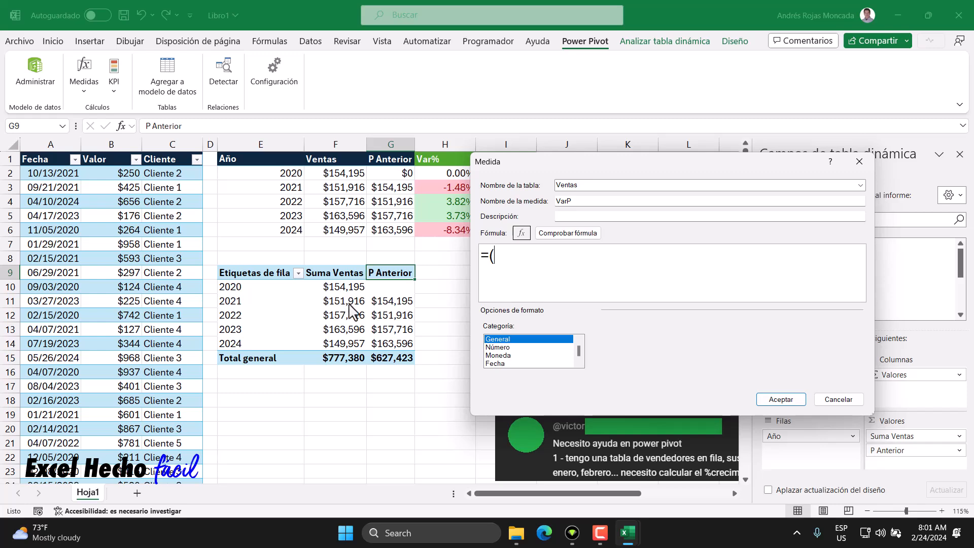
text([)
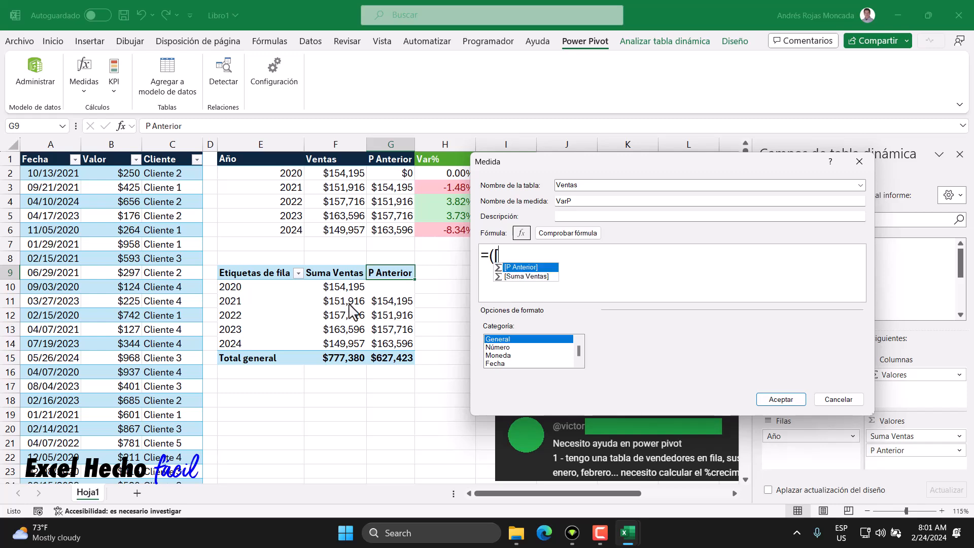
key(Down)
key(Tab)
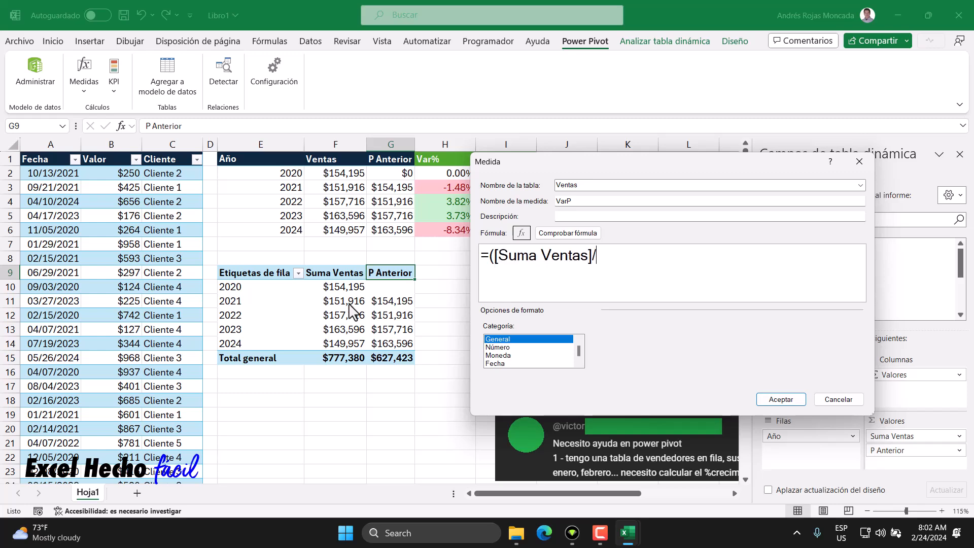
text(/[)
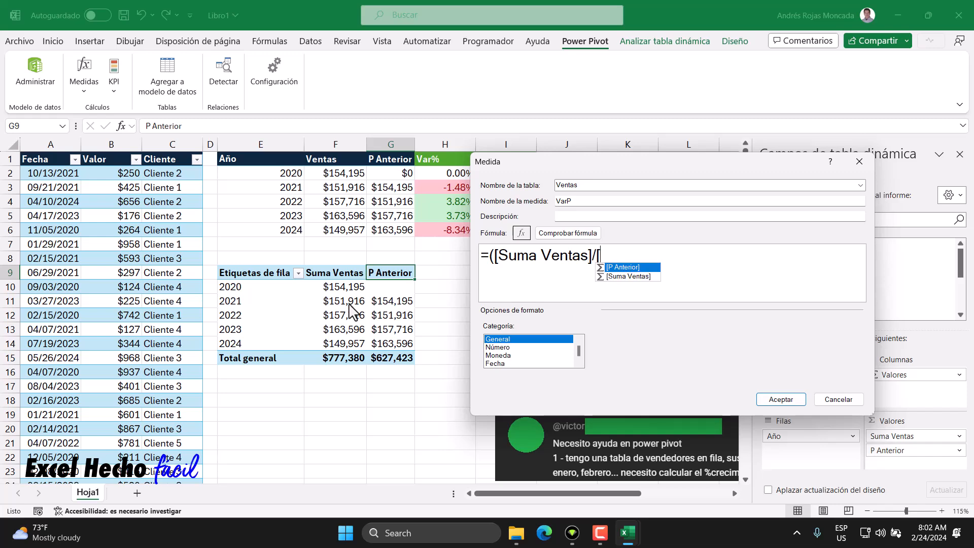
key(Tab)
text()-1)
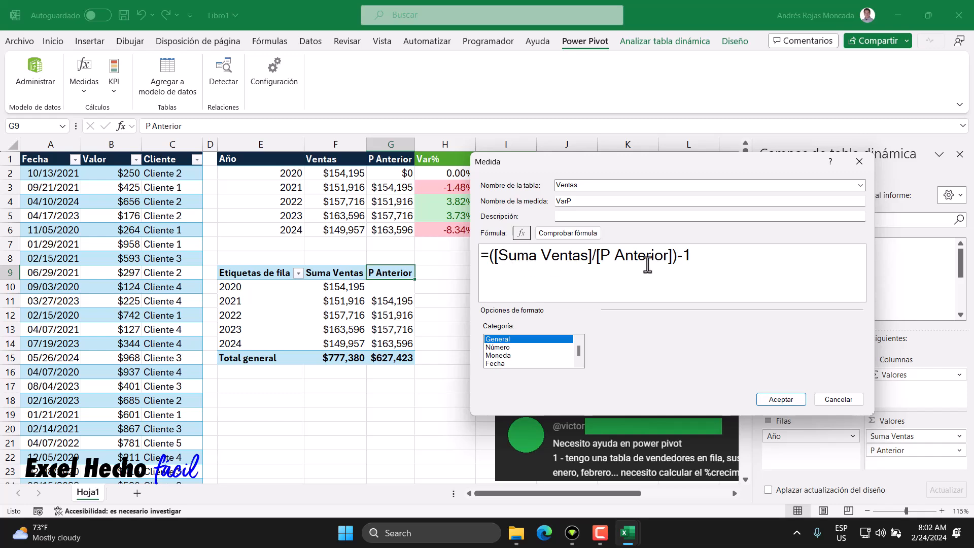
Check the VarP formula for errors and format the measure as Número with the Porcentaje format
click(561, 233)
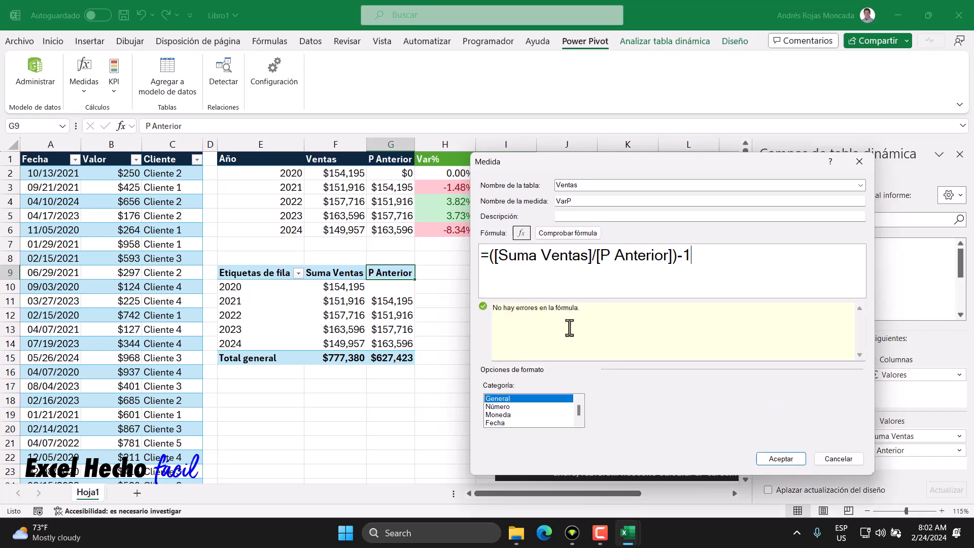
click(498, 406)
click(745, 401)
click(744, 435)
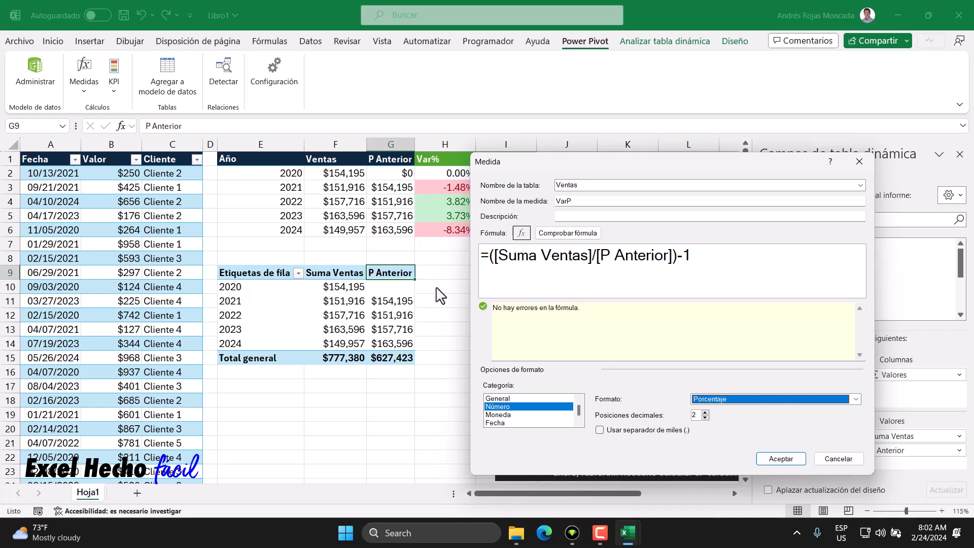
Wrap the VarP formula as IFERROR(([Suma Ventas]/[P Anterior])-1,0), save the measure, and inspect its column in the pivot table
click(490, 256)
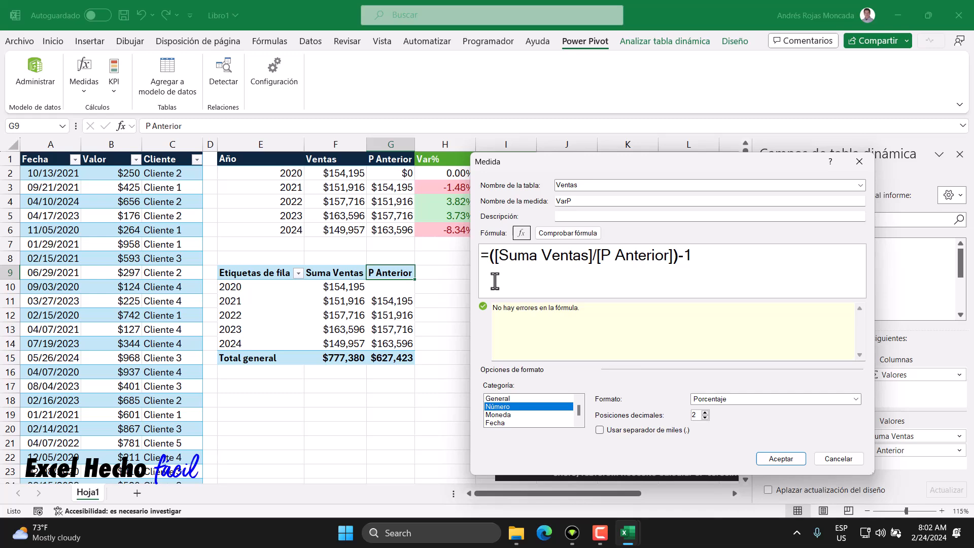
text(if)
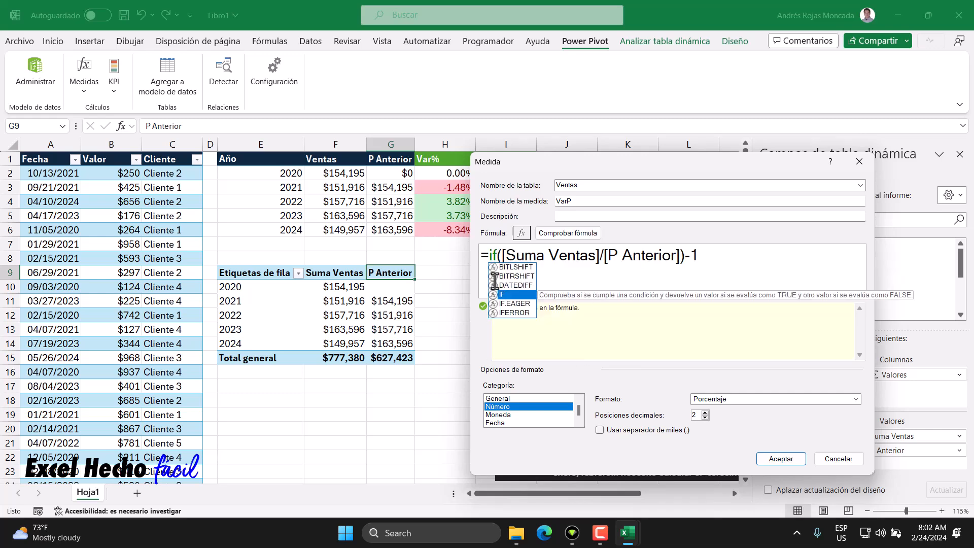
key(Down)
key(Down)
key(Tab)
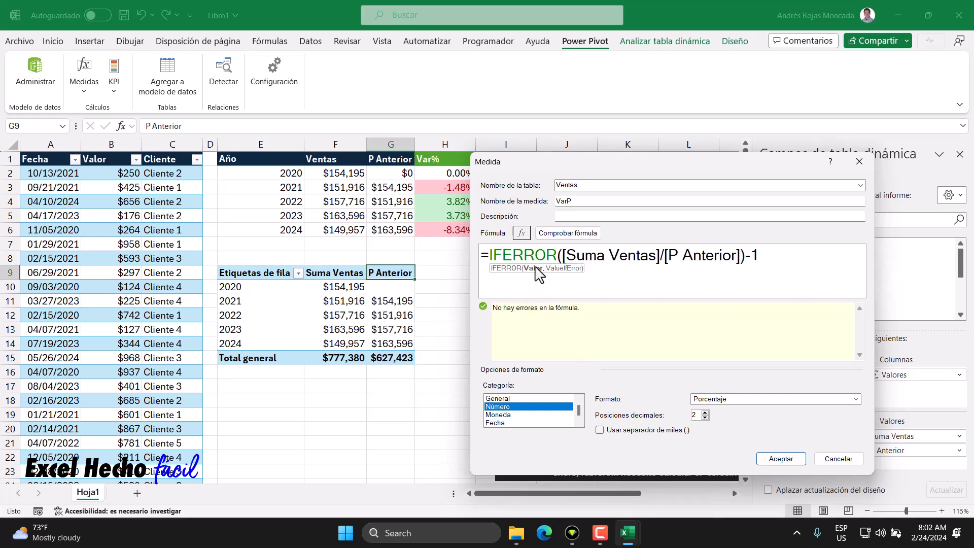
text(()
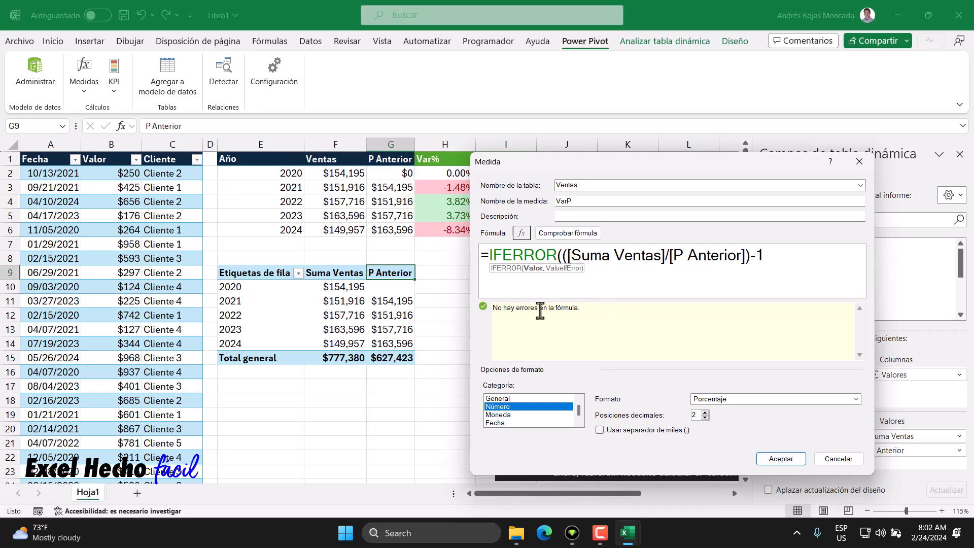
click(785, 260)
text(,0))
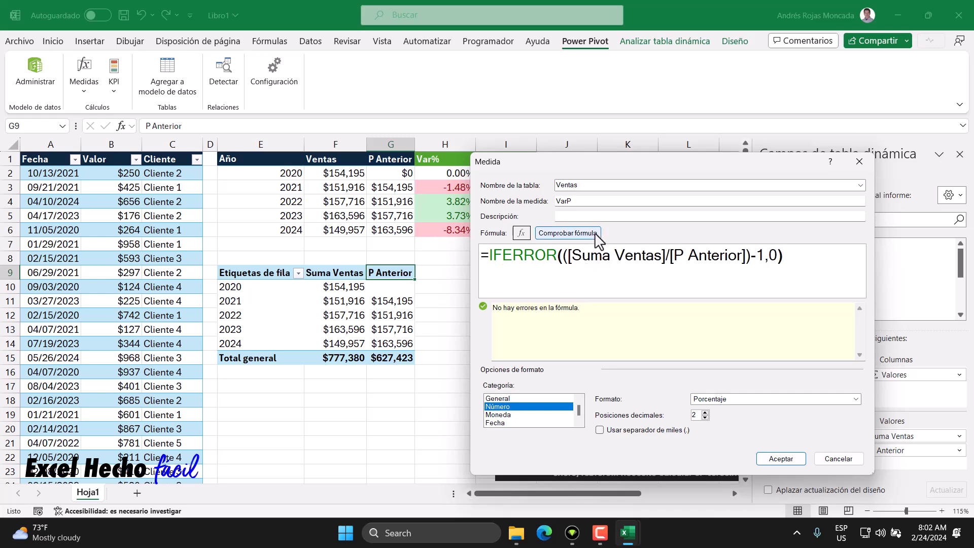
click(781, 459)
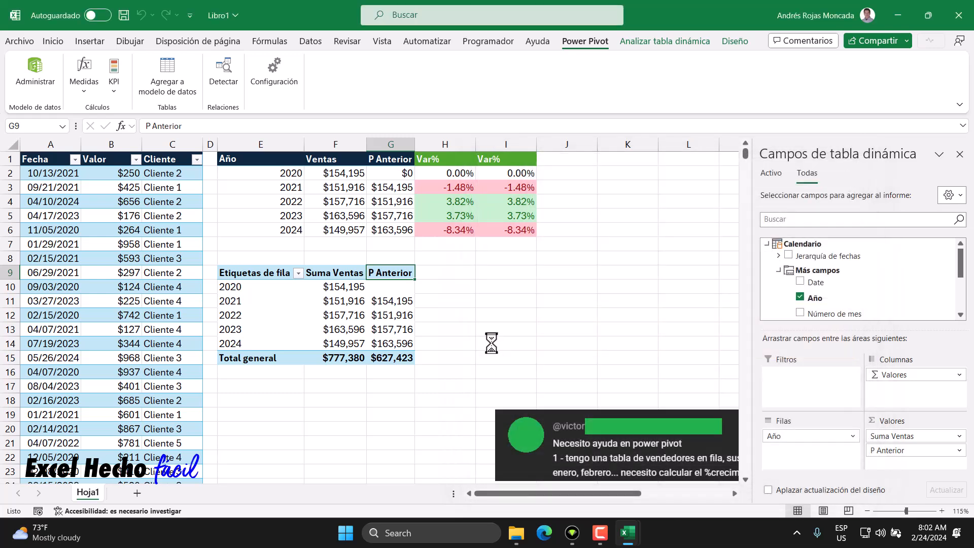
click(445, 304)
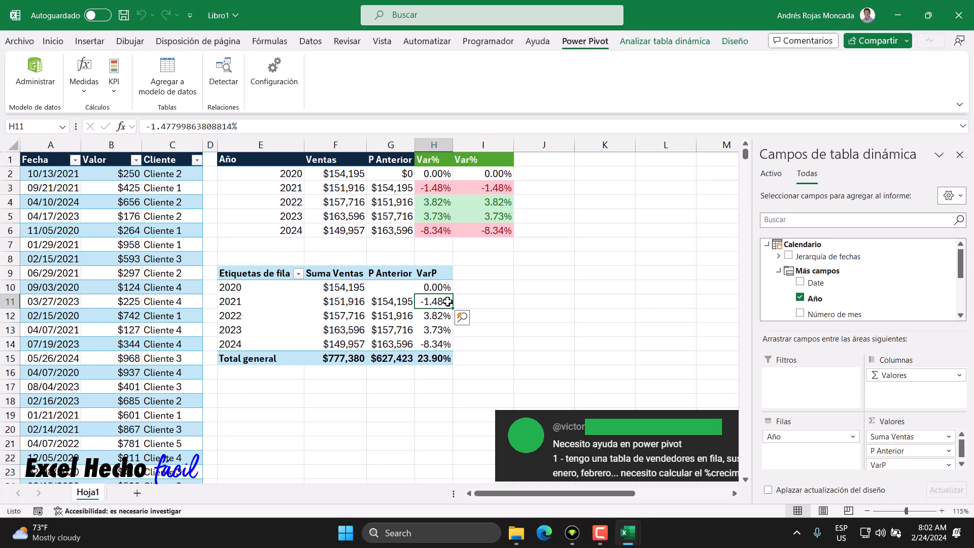
click(505, 303)
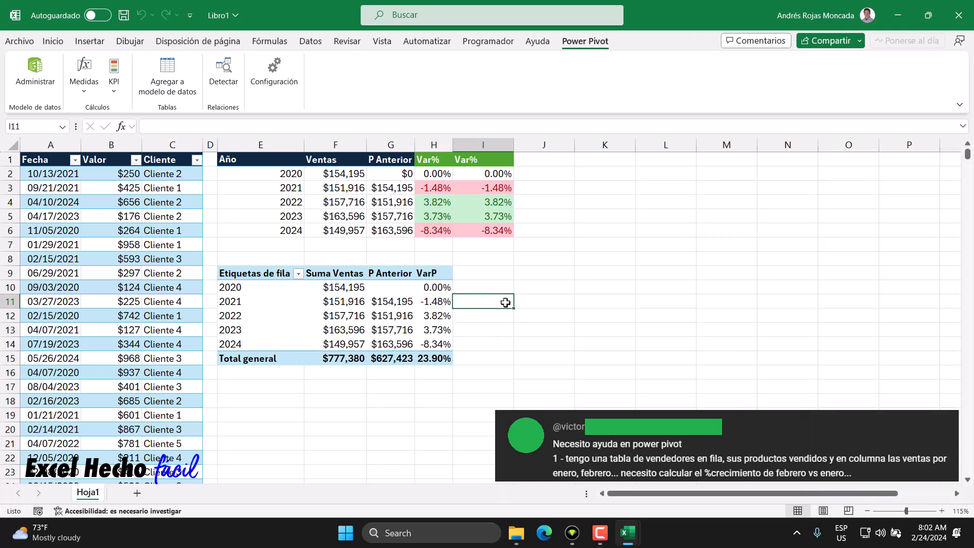
Turn off automatic column width adjustment on update in the pivot table's options
click(280, 274)
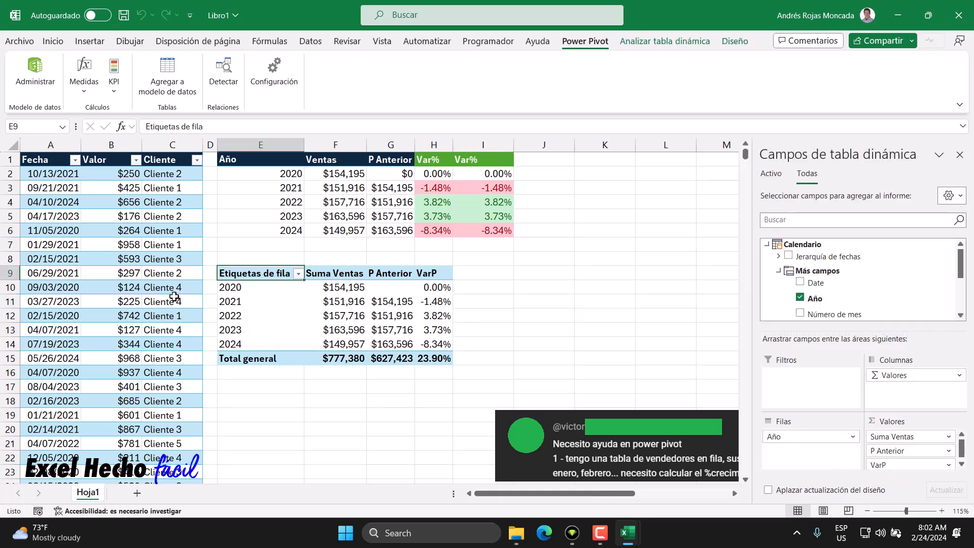
right_click(267, 275)
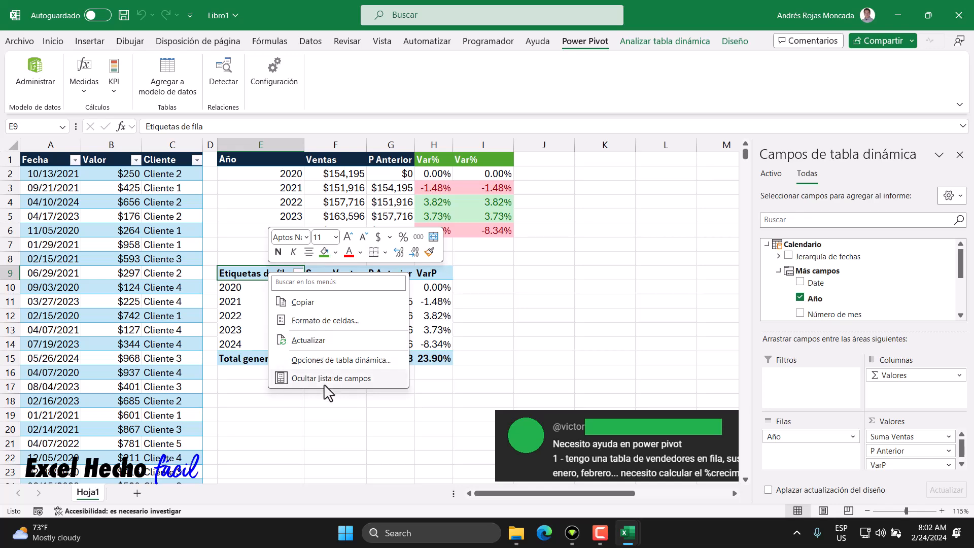
click(326, 360)
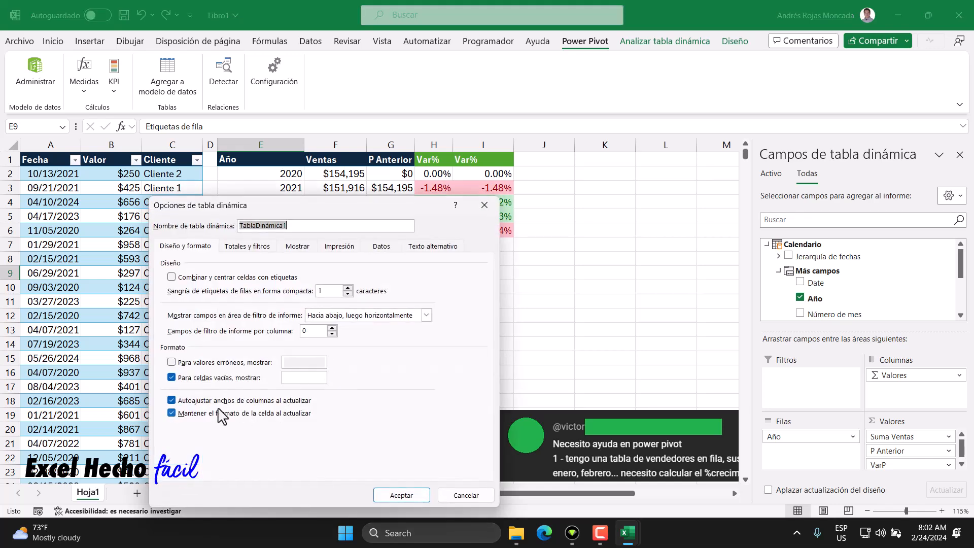
click(172, 401)
click(401, 496)
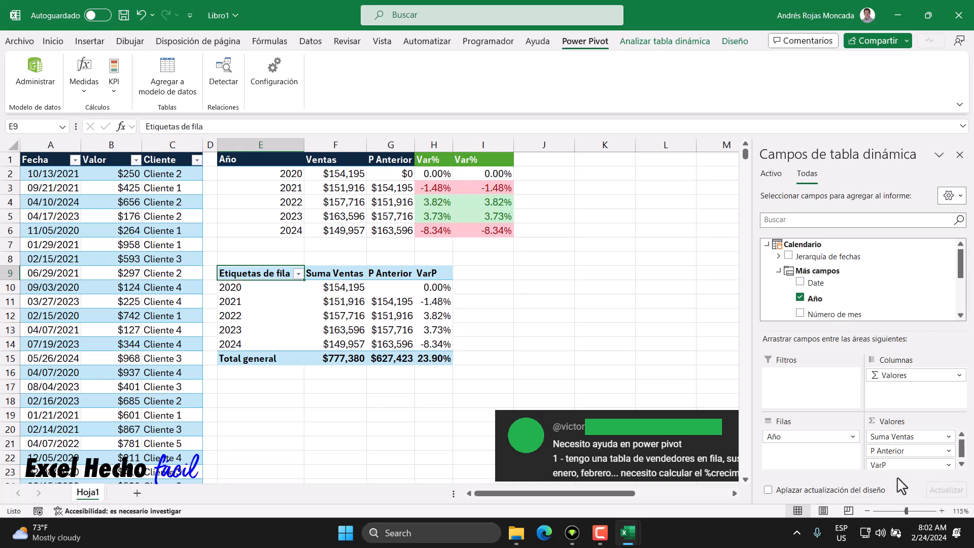
Take Suma Ventas and P Anterior out of the pivot table's values, keeping only VarP
drag(893, 438, 658, 333)
drag(894, 439, 658, 412)
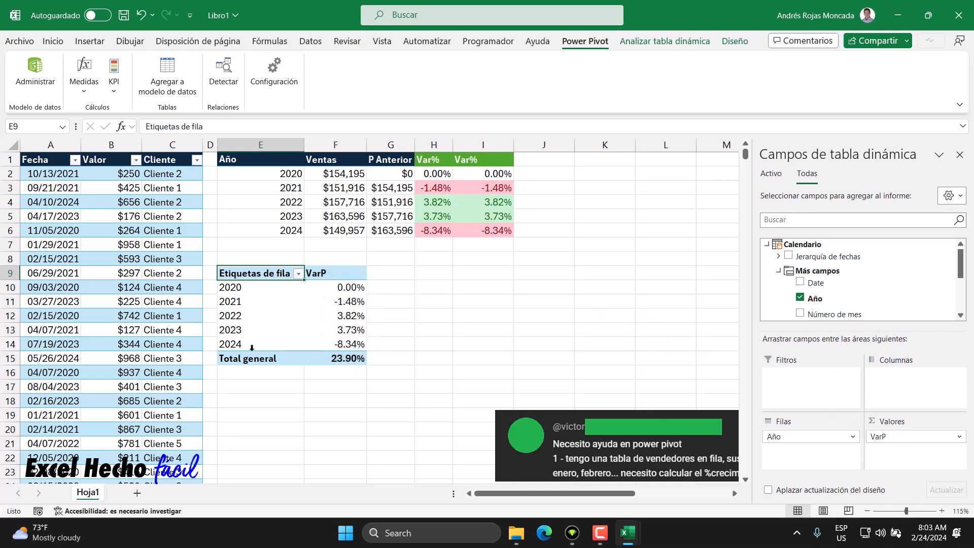
click(338, 288)
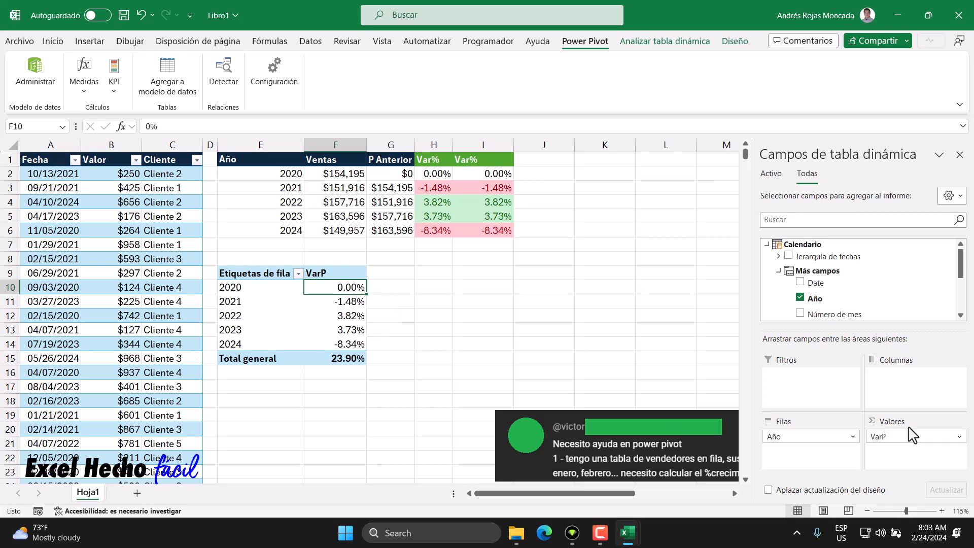
Add Suma Ventas and P Anterior from the Ventas table back to the pivot values, placed before VarP
drag(962, 272, 963, 311)
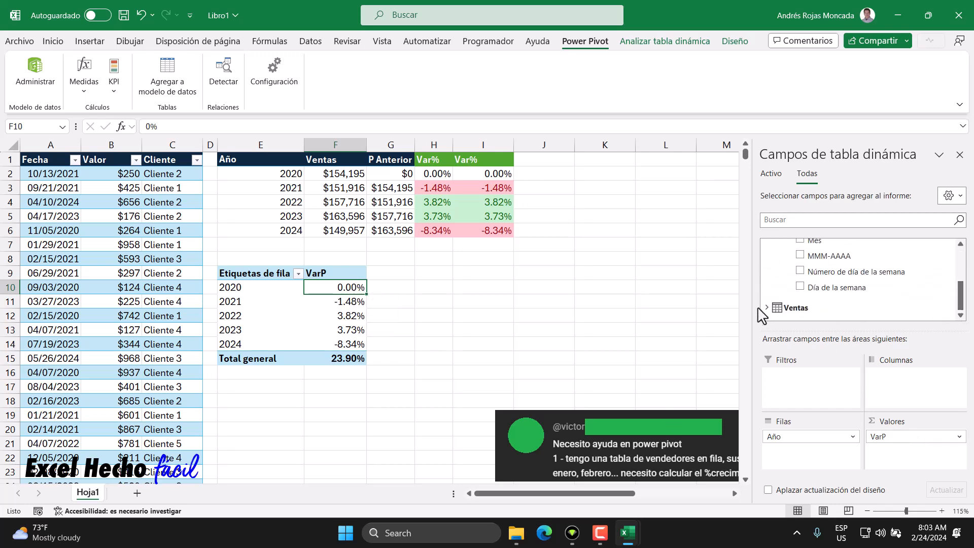
click(766, 311)
scroll(832, 305, down, 1)
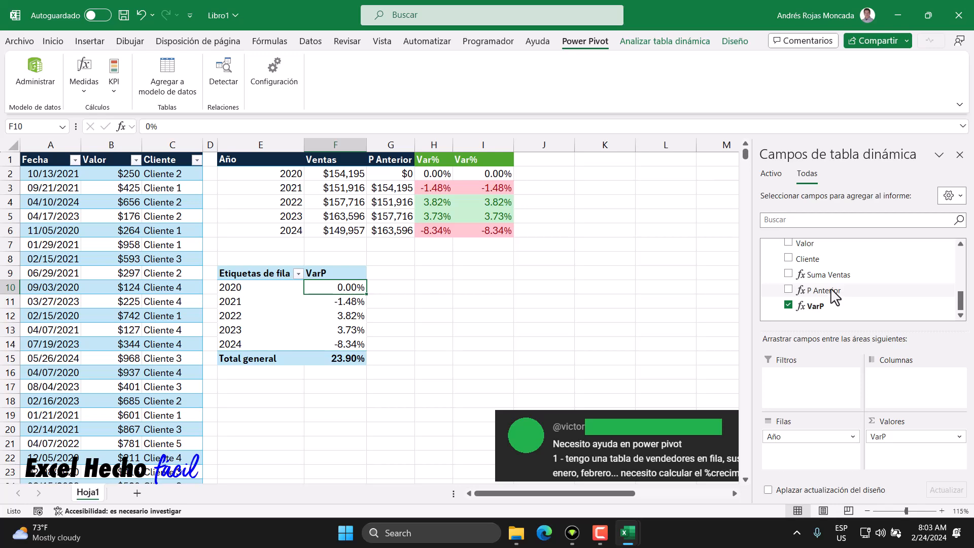
drag(827, 278, 894, 434)
drag(827, 292, 919, 460)
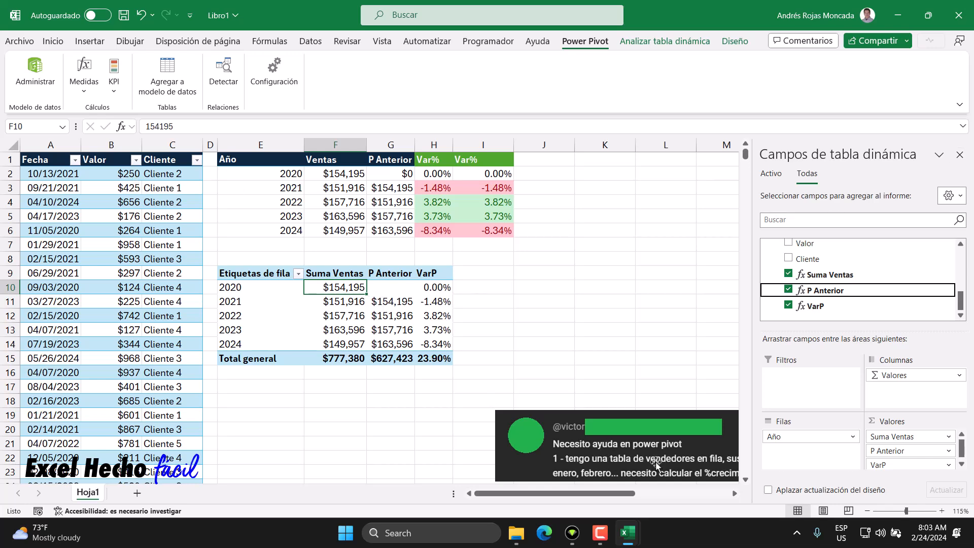
Insert a slicer on the Cliente field of Ventas and place it beside the summary table, over columns J to L
click(273, 274)
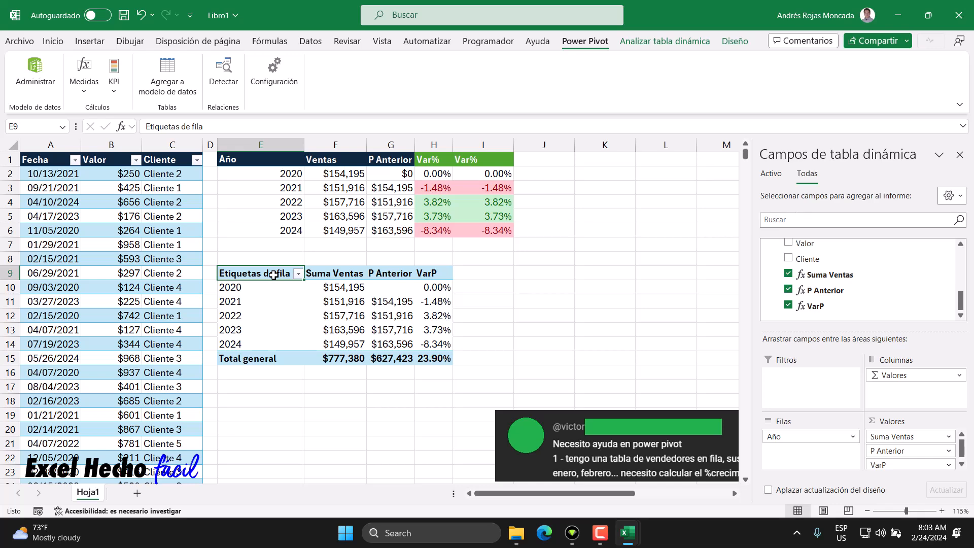
click(688, 43)
click(408, 62)
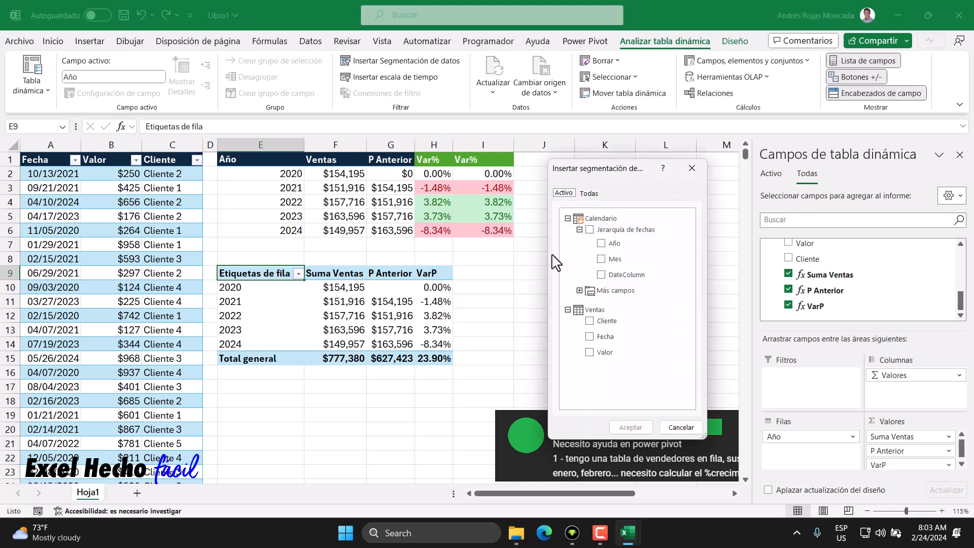
click(589, 321)
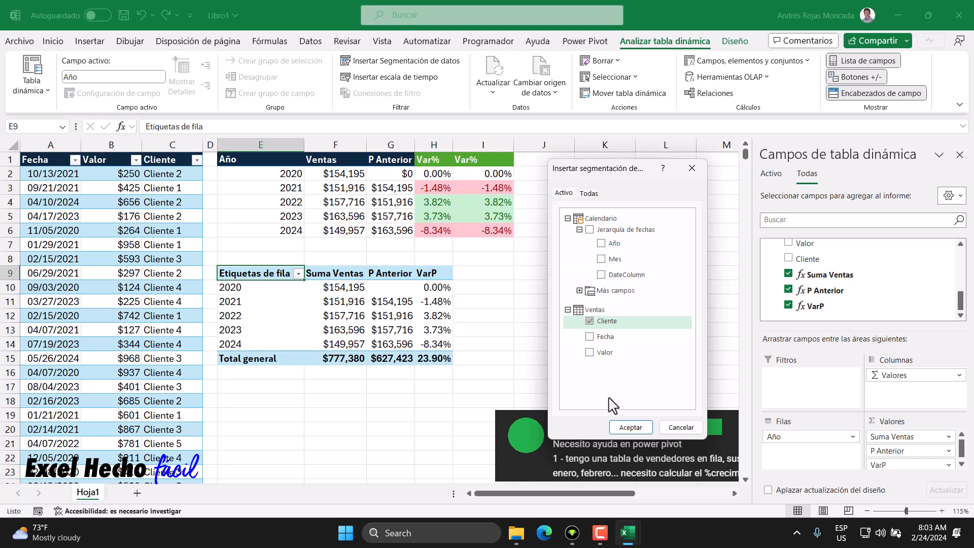
click(618, 427)
drag(340, 236, 558, 170)
Filter the pivot table by Cliente 1, Cliente 2 and Cliente 3 in turn, and widen column H to fit the percentages
click(568, 191)
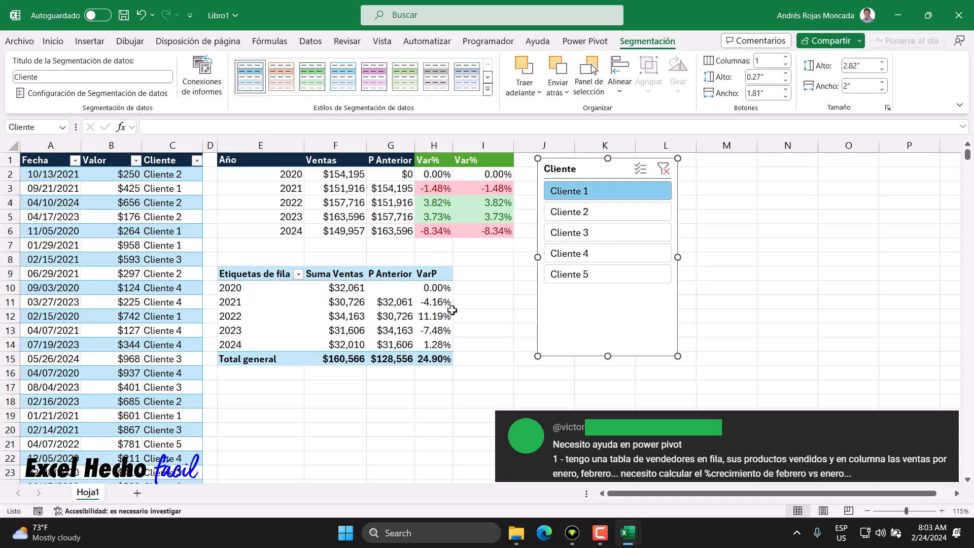
click(588, 214)
click(569, 234)
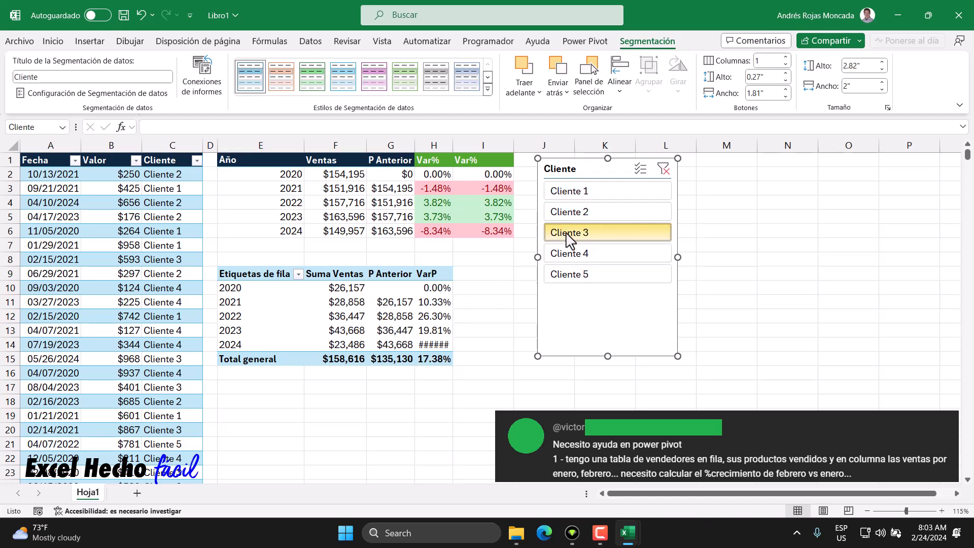
drag(453, 145, 470, 146)
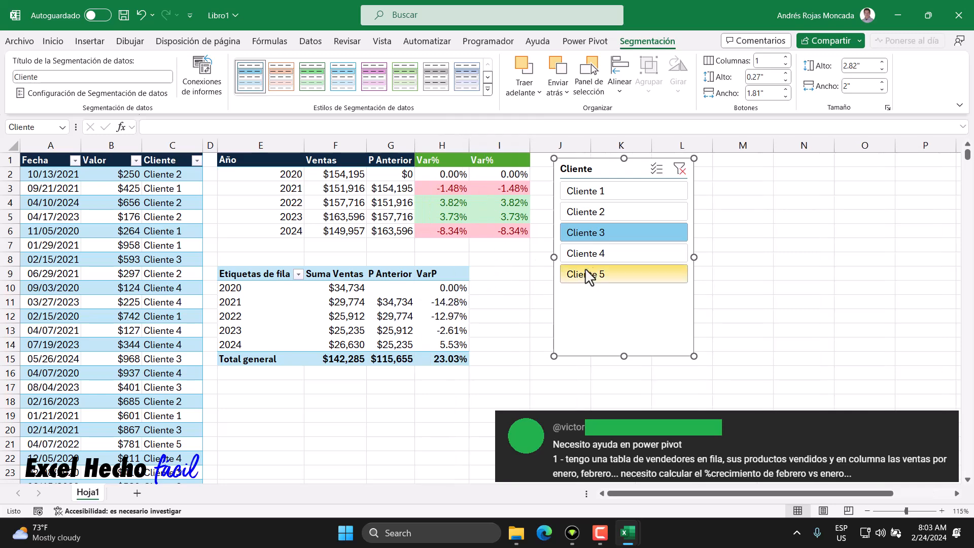
Filter the pivot table by Cliente 4 and Cliente 5 separately, and by Cliente 1, Cliente 3 and Cliente 5 together
click(600, 252)
click(598, 274)
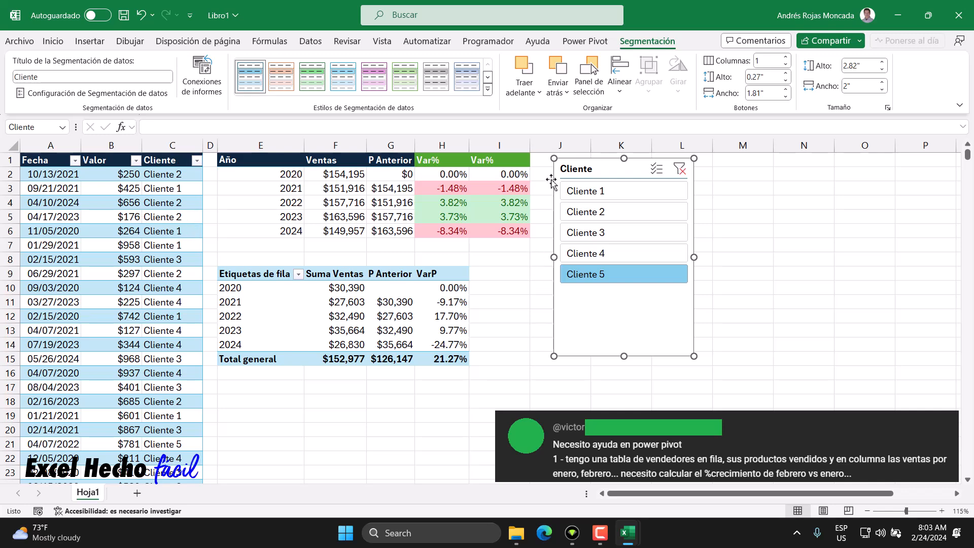
click(603, 194)
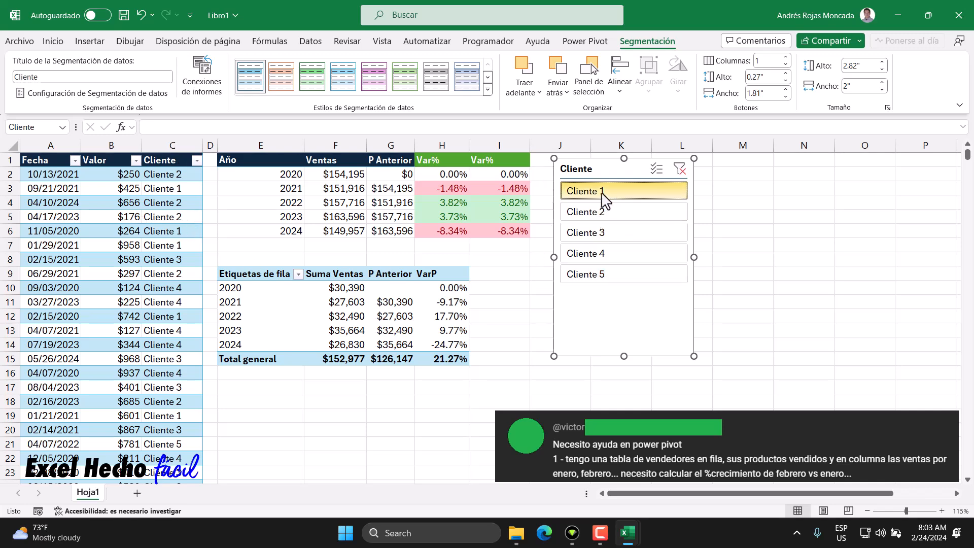
ctrl+click(604, 232)
ctrl+click(608, 274)
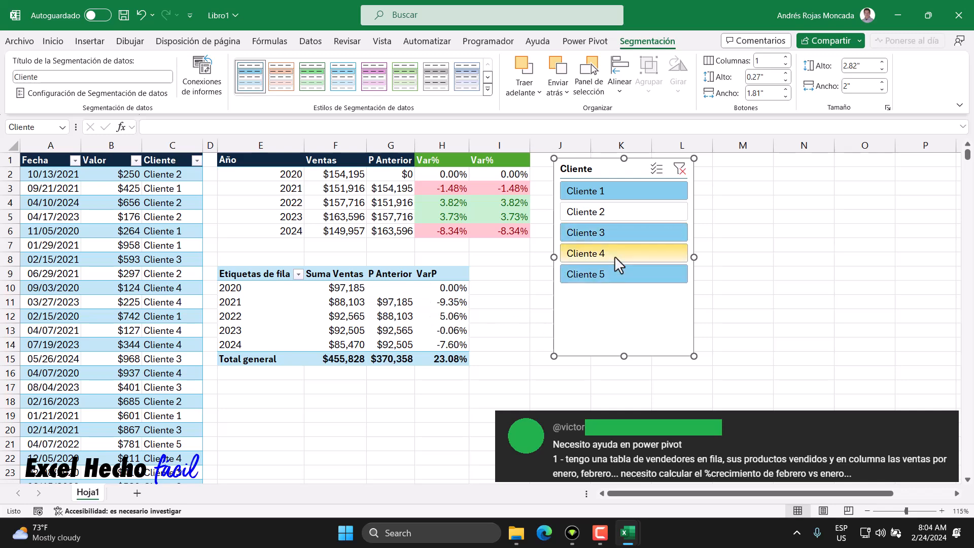
Turn off the pivot table's grand totals
click(258, 278)
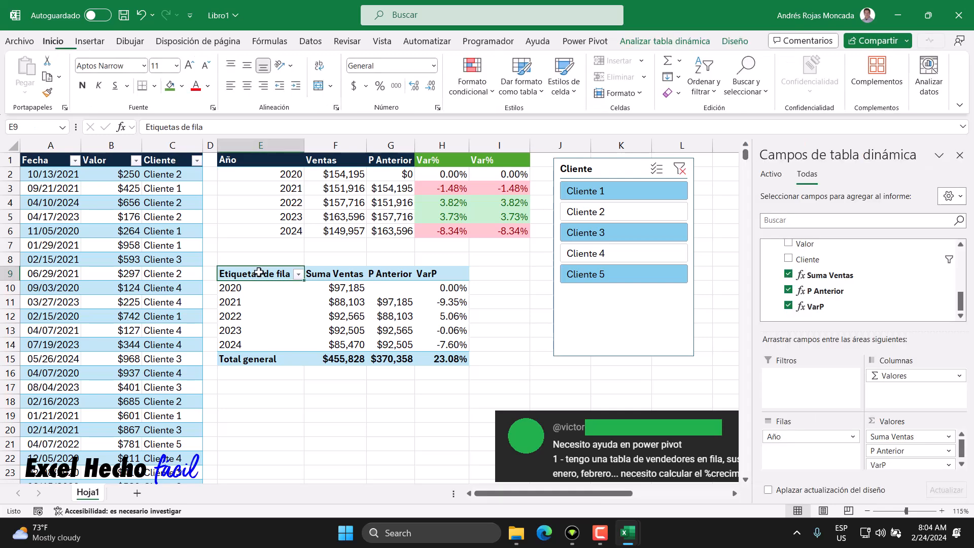
click(652, 43)
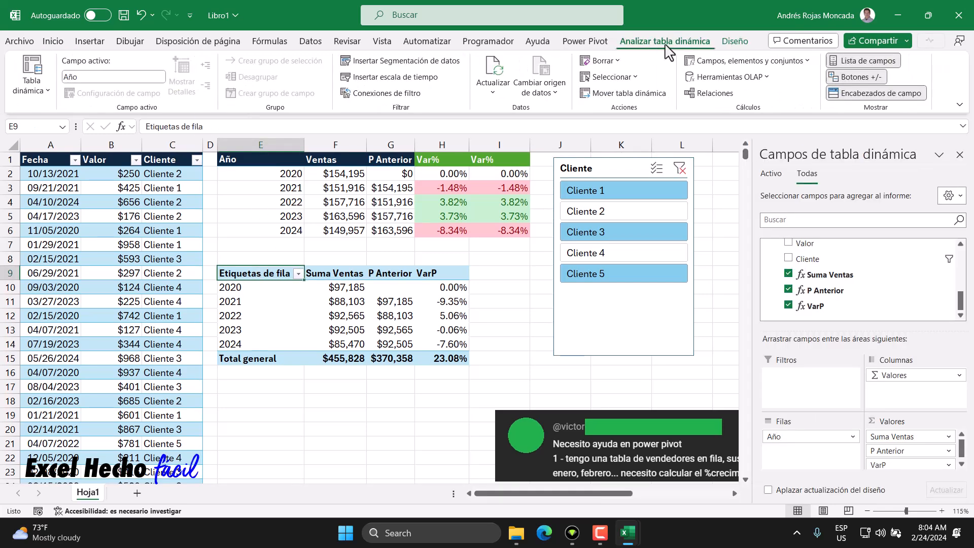
click(733, 44)
click(70, 81)
click(127, 114)
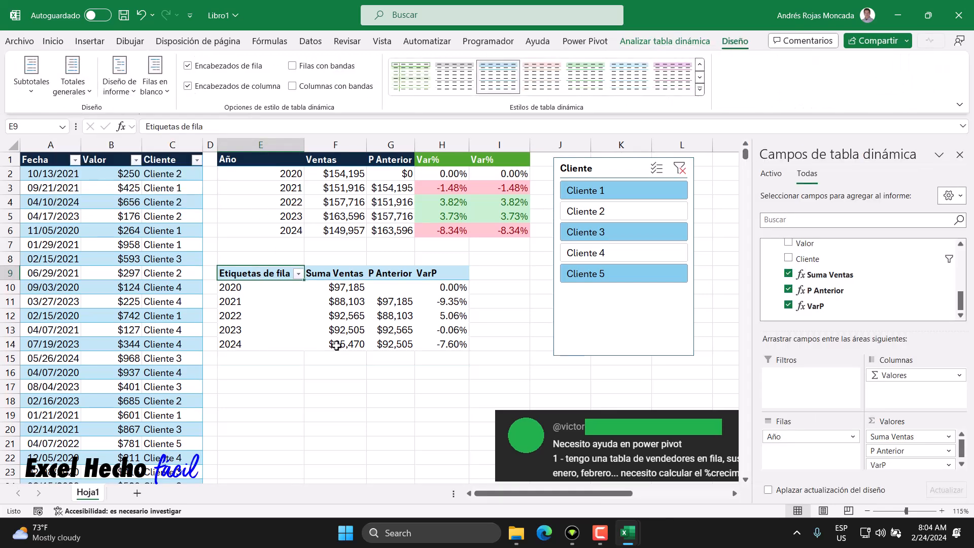
Clear the Cliente filter, try the pivot table with only Cliente 2, and delete the unfiltered slicer
click(679, 168)
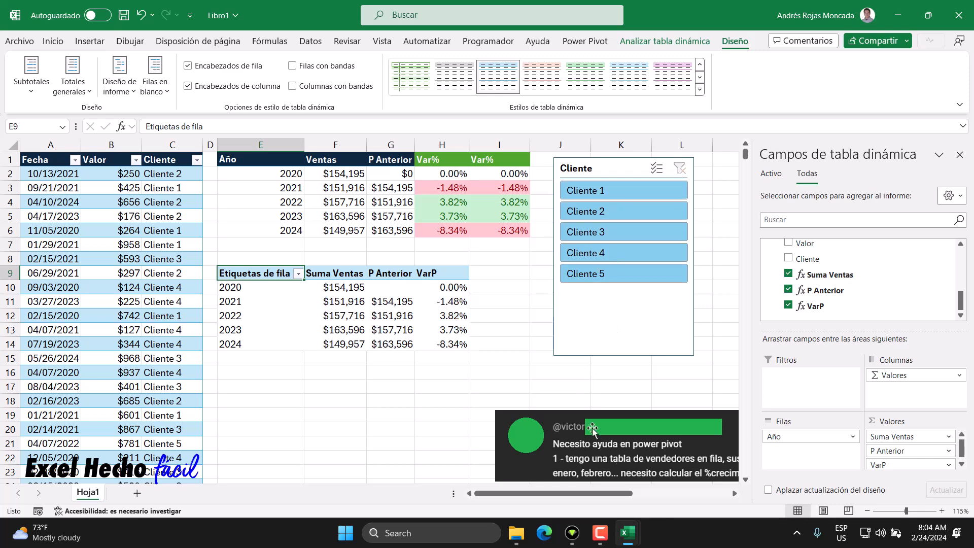
click(629, 211)
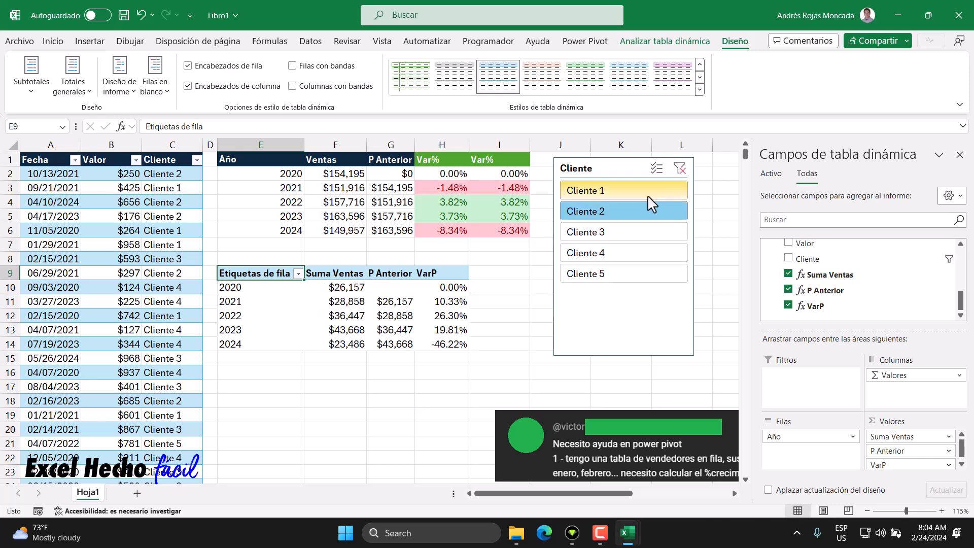
click(612, 169)
key(Delete)
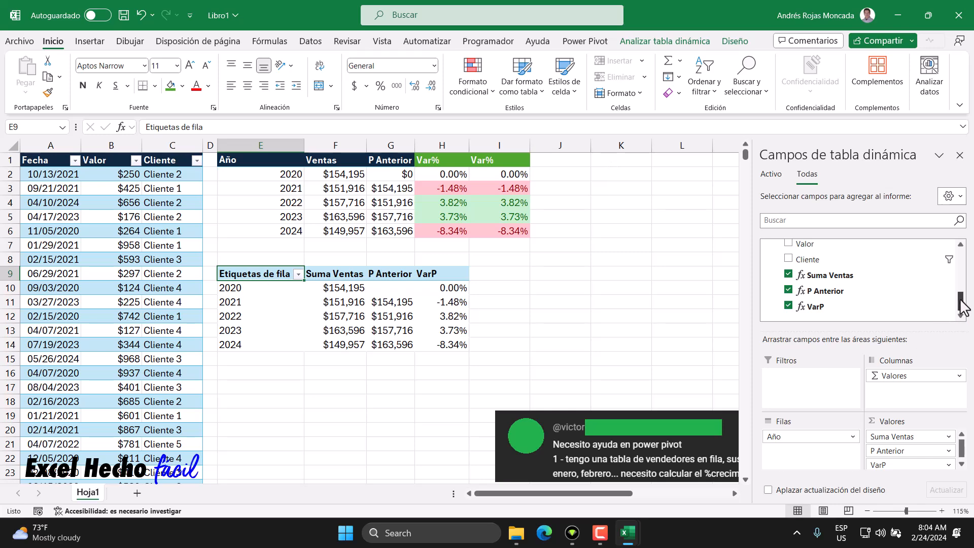
Add the Mes field from Calendario to the pivot table's rows, beneath Año
drag(963, 306, 963, 254)
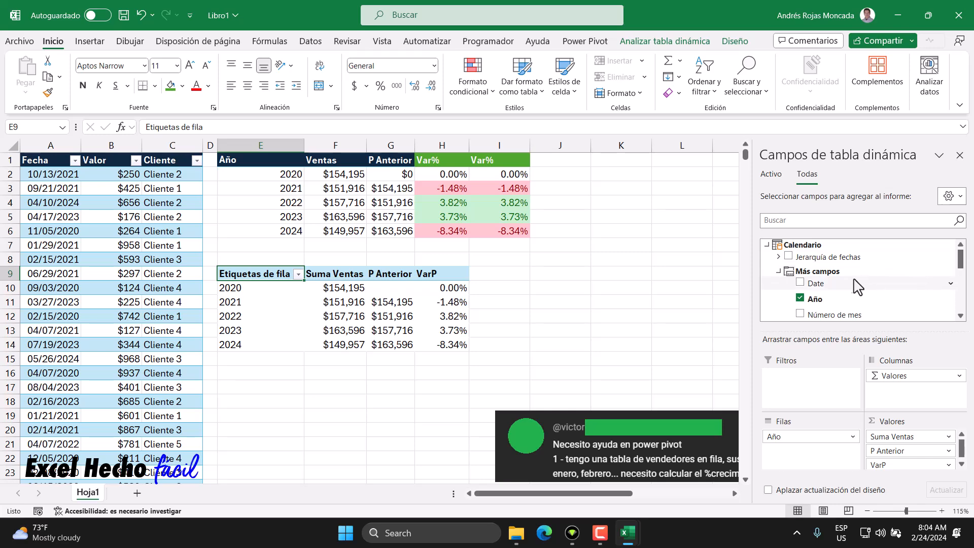
scroll(835, 307, down, 1)
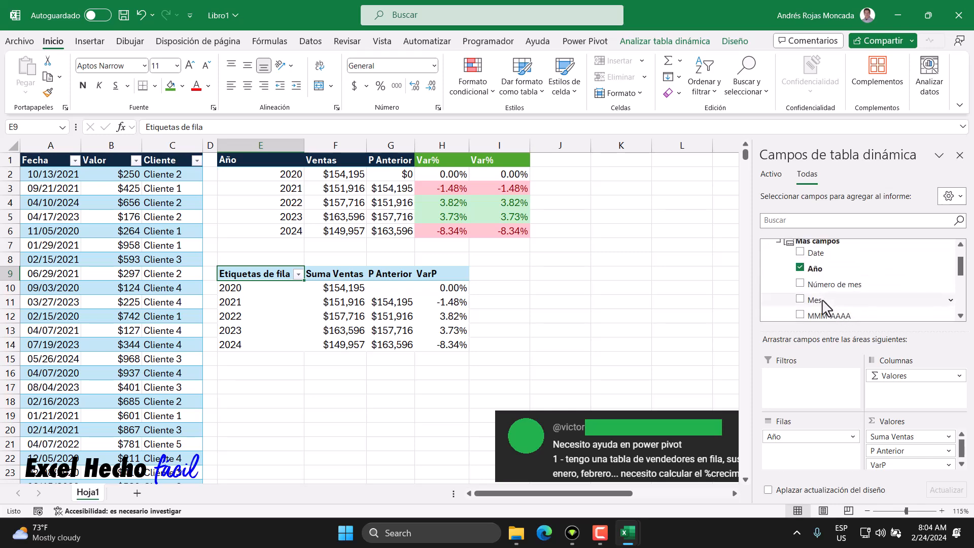
drag(815, 300, 803, 456)
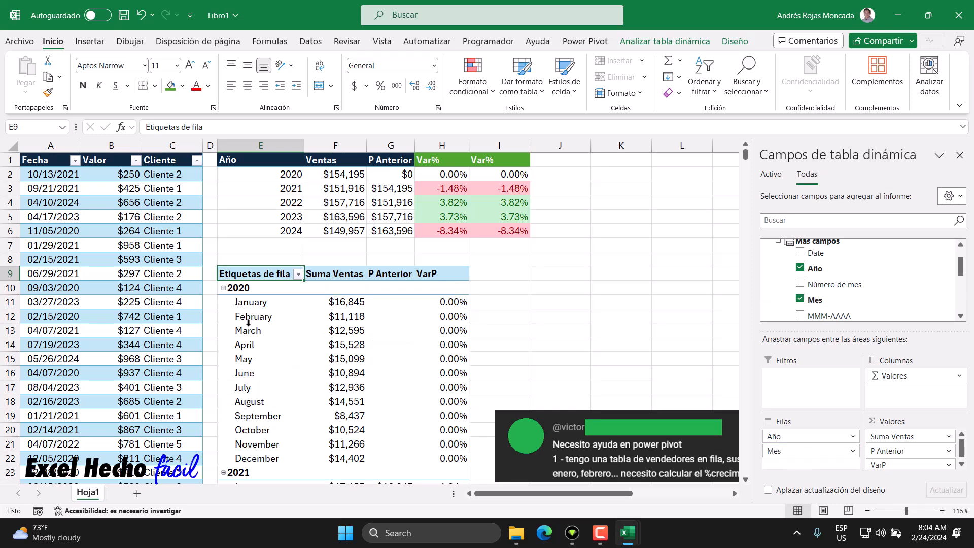
Examine the month rows under each year in the pivot table, from January to December
click(248, 287)
click(255, 304)
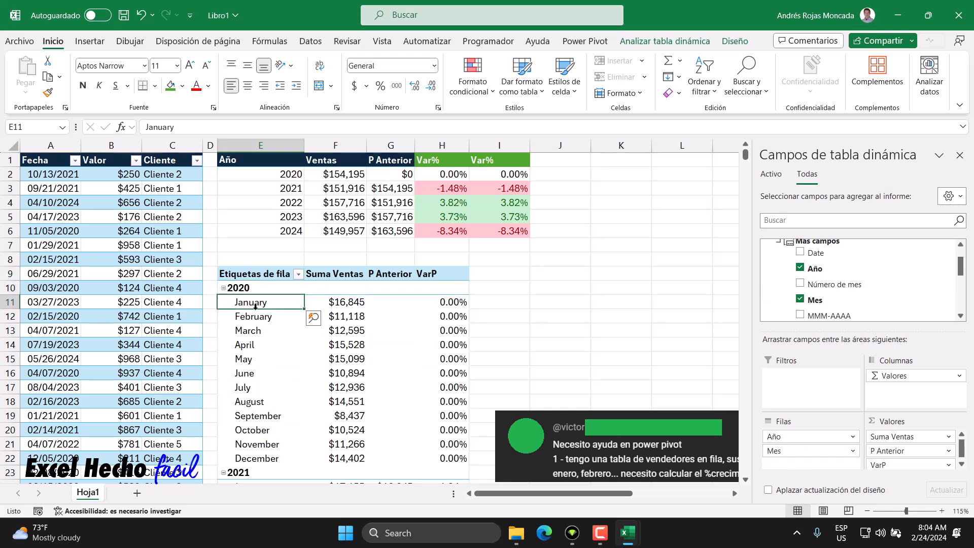
click(257, 316)
click(259, 332)
click(256, 346)
click(257, 359)
click(257, 373)
click(257, 389)
click(257, 401)
click(258, 415)
click(259, 445)
click(263, 431)
click(263, 438)
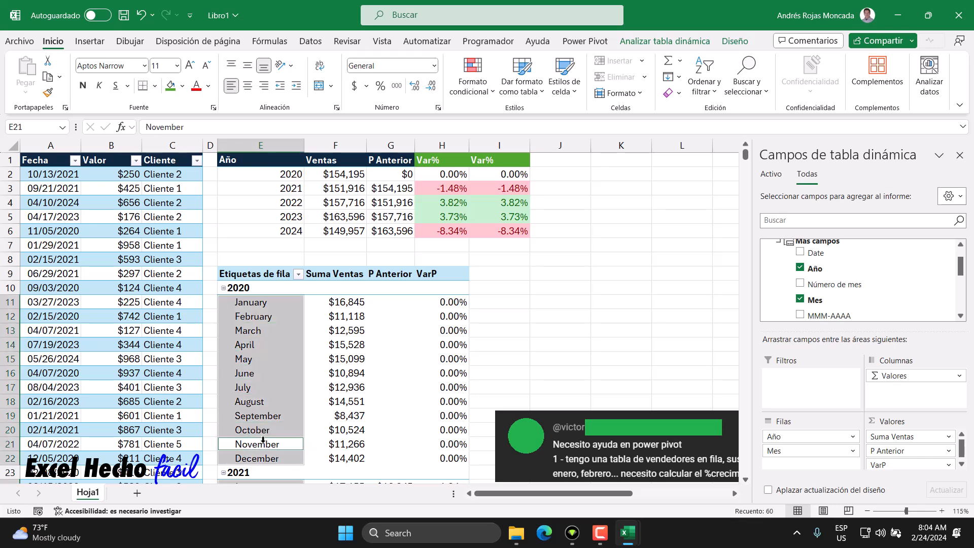
click(264, 454)
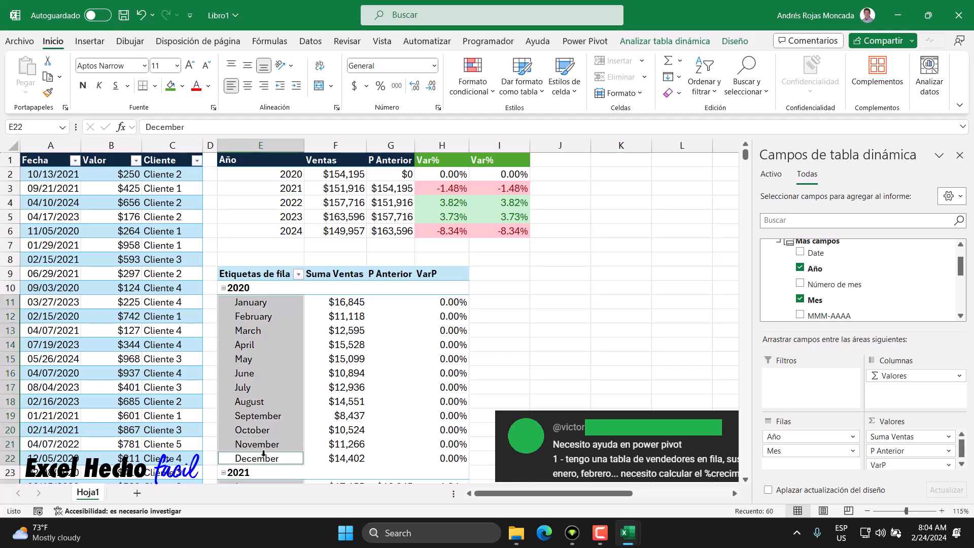
click(275, 305)
scroll(280, 345, down, 8)
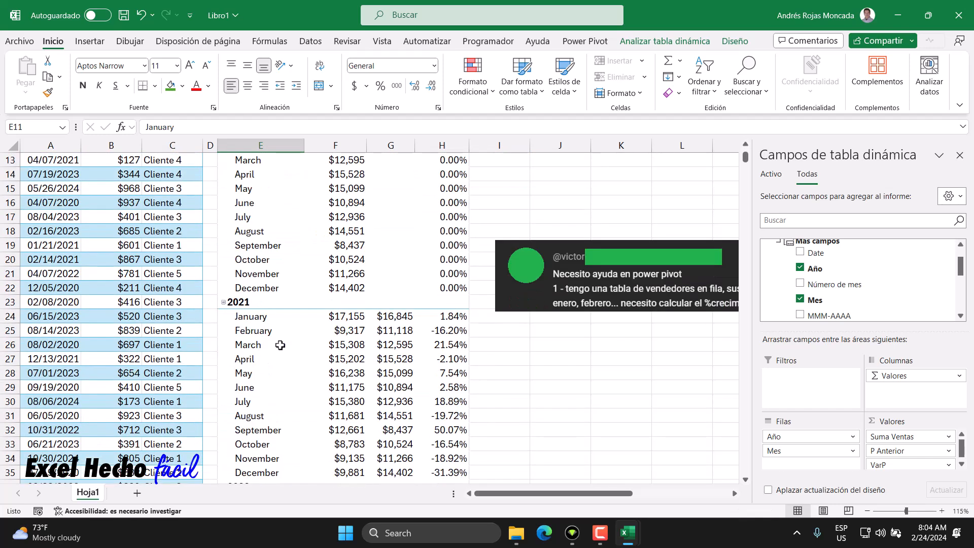
scroll(280, 345, down, 9)
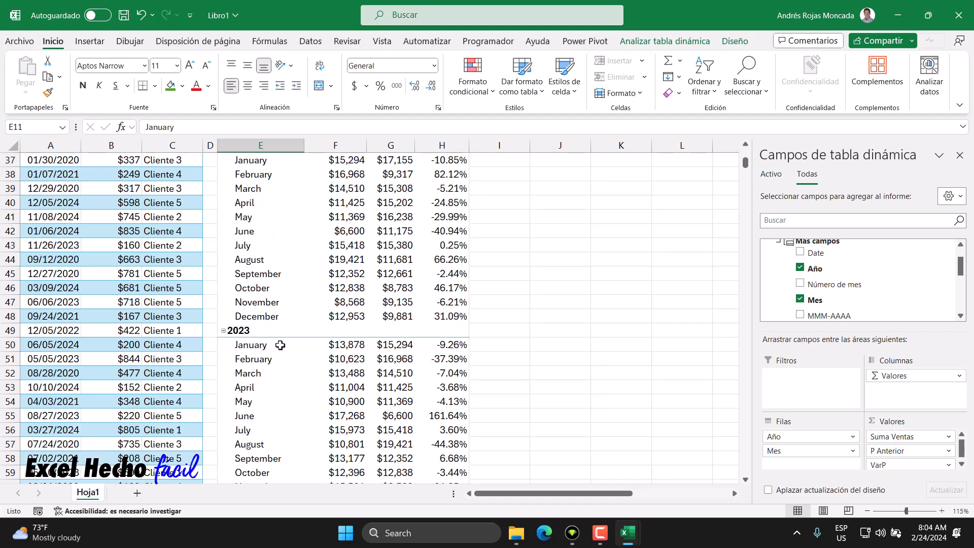
scroll(280, 345, down, 4)
scroll(280, 345, up, 17)
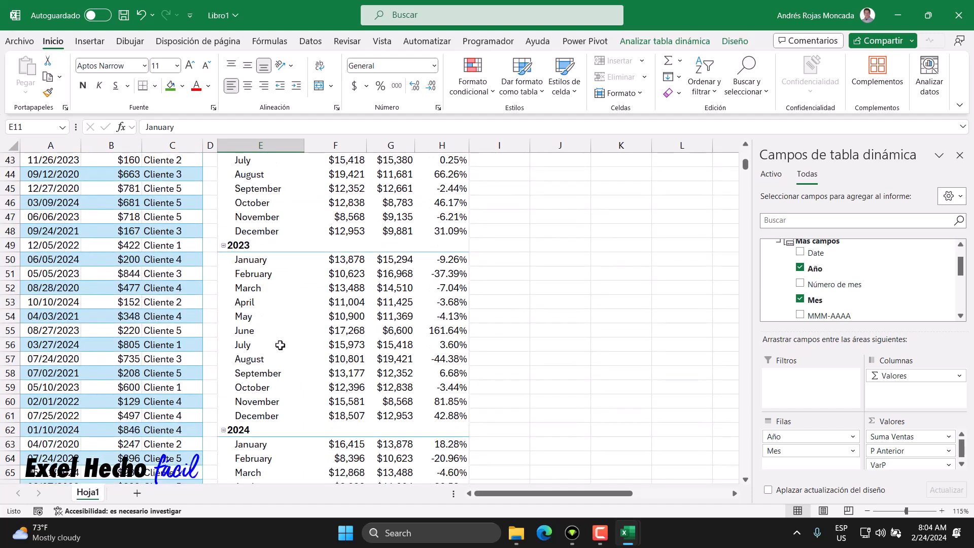
scroll(280, 345, up, 4)
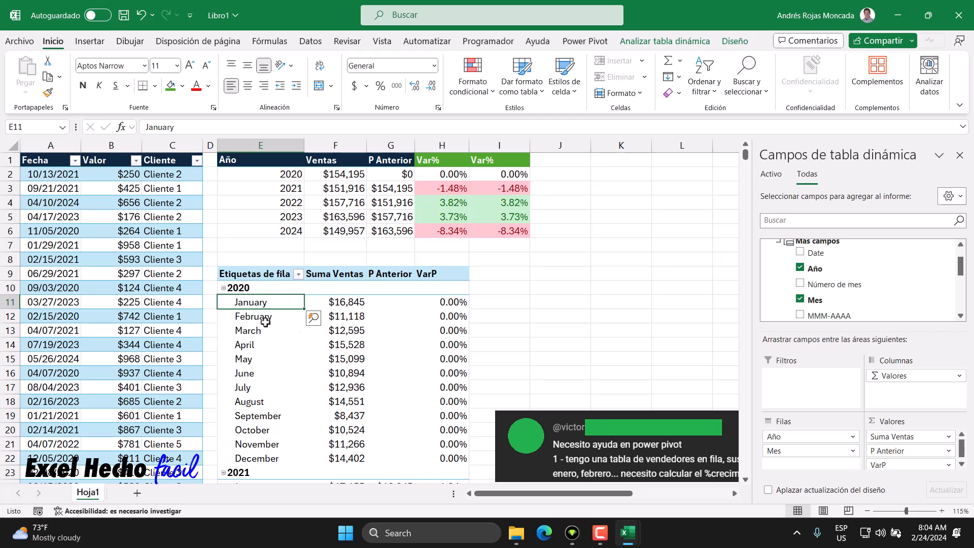
Compare the 2020 monthly VarP and Suma Ventas values with the P Anterior values for January and February 2021
drag(458, 305, 456, 459)
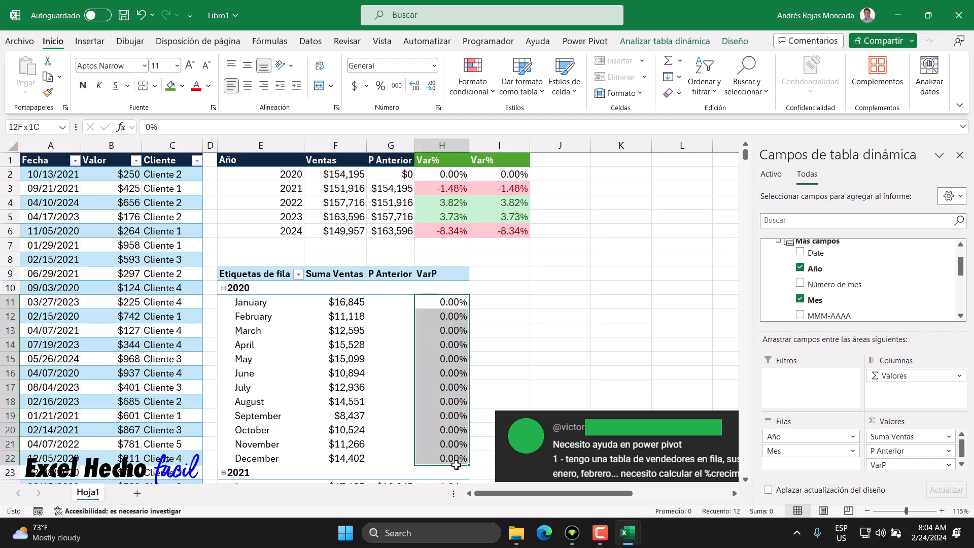
scroll(474, 393, down, 3)
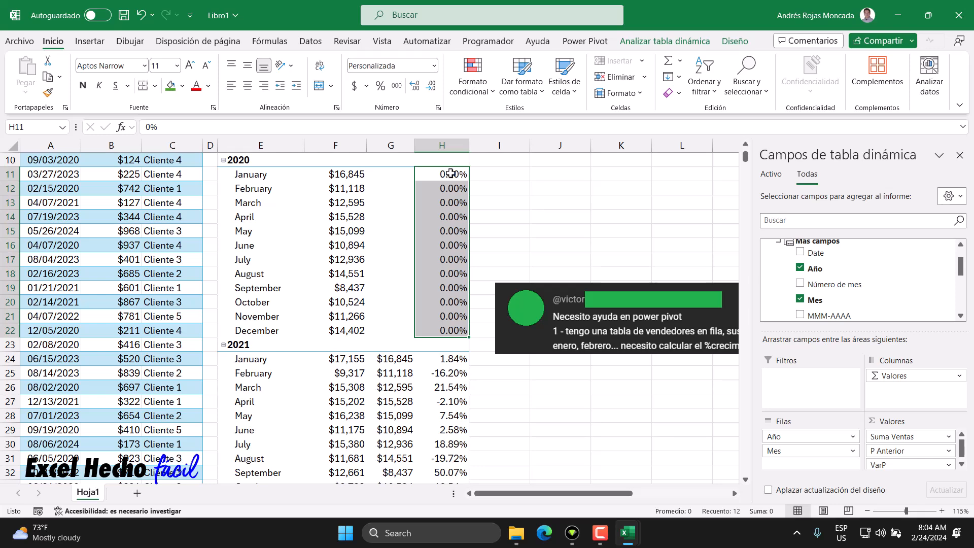
scroll(450, 251, up, 1)
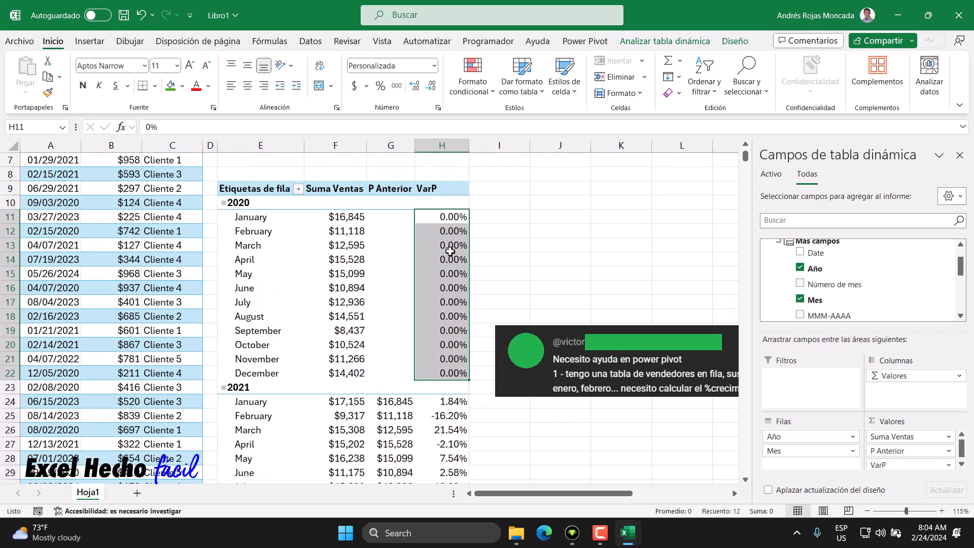
click(354, 217)
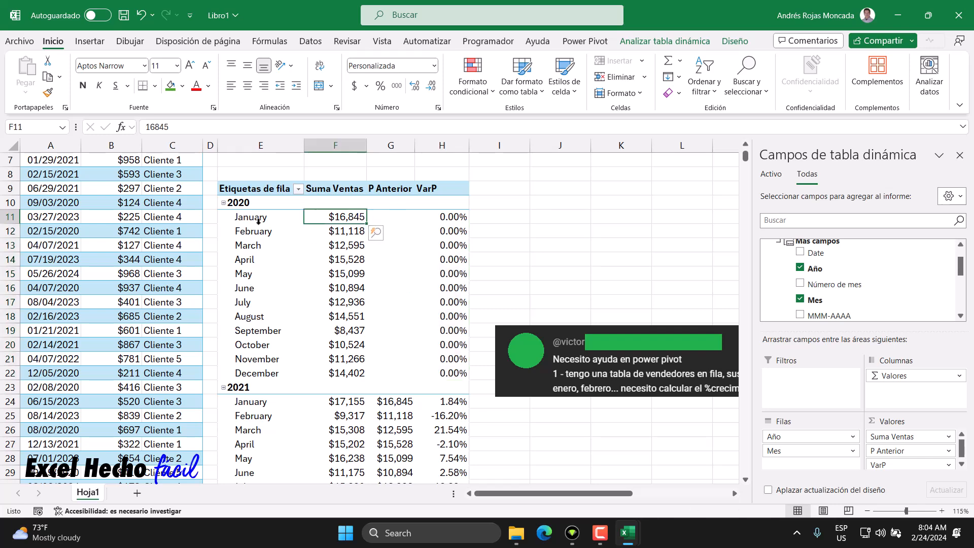
click(395, 402)
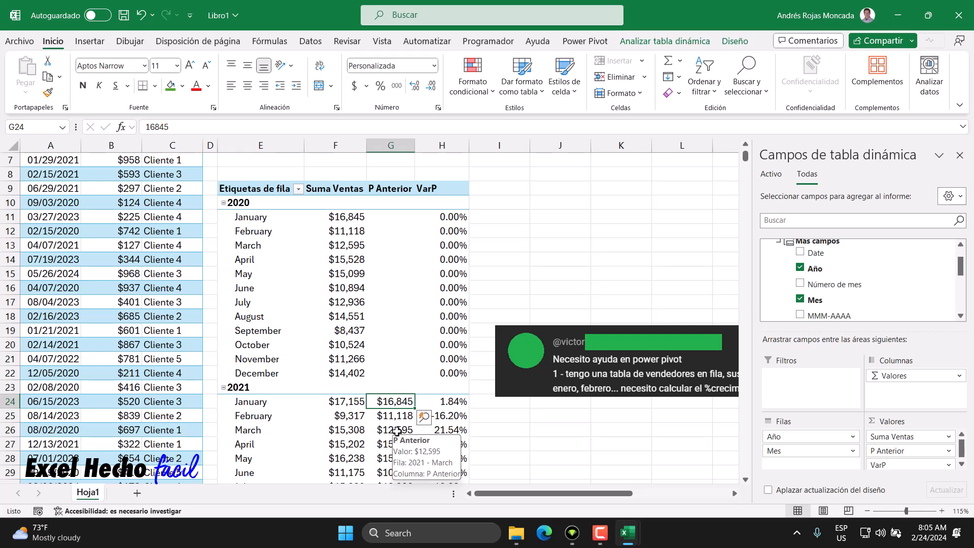
click(350, 234)
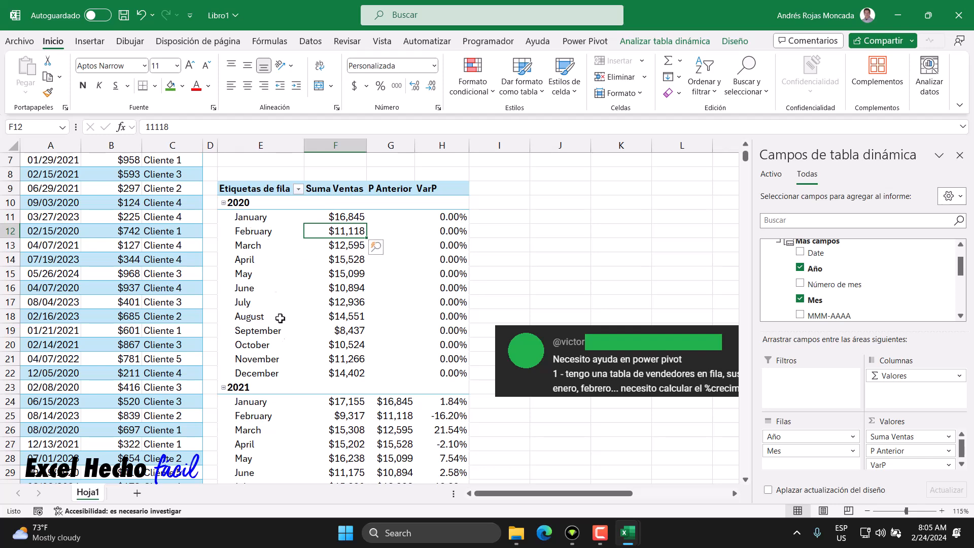
click(396, 418)
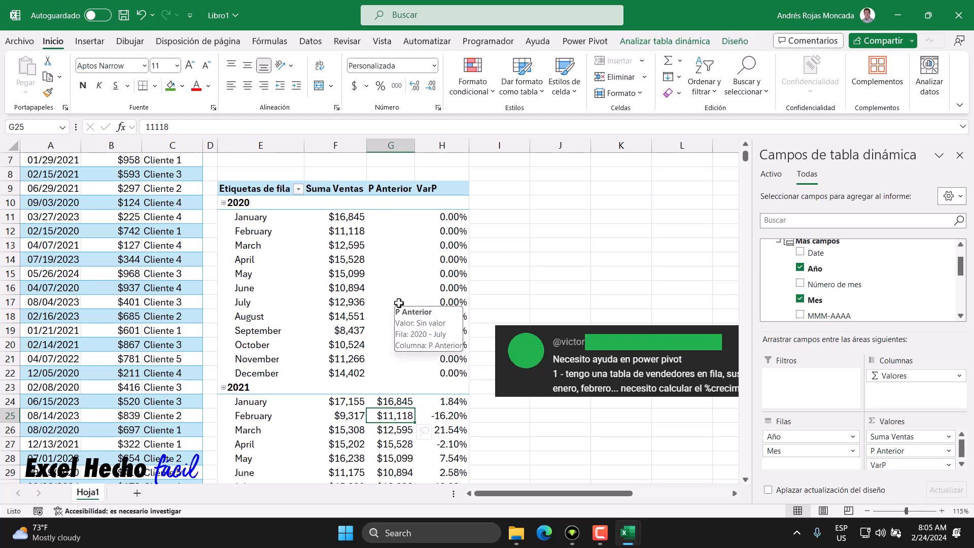
scroll(398, 390, down, 3)
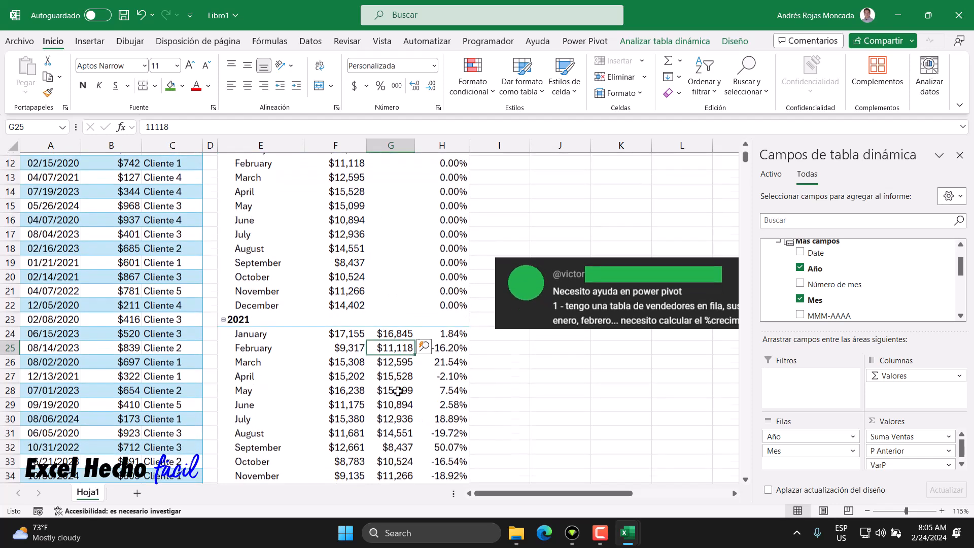
scroll(398, 390, up, 4)
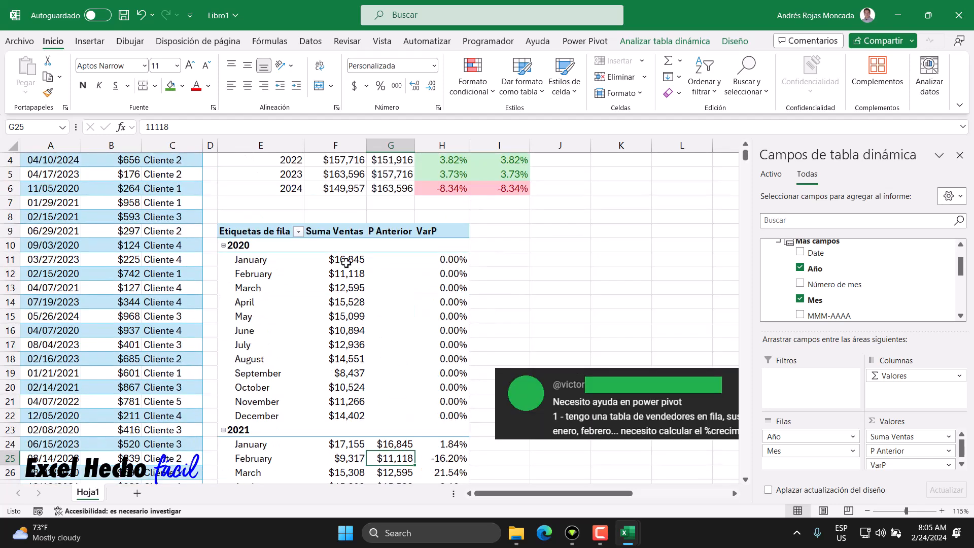
mouse_move(388, 331)
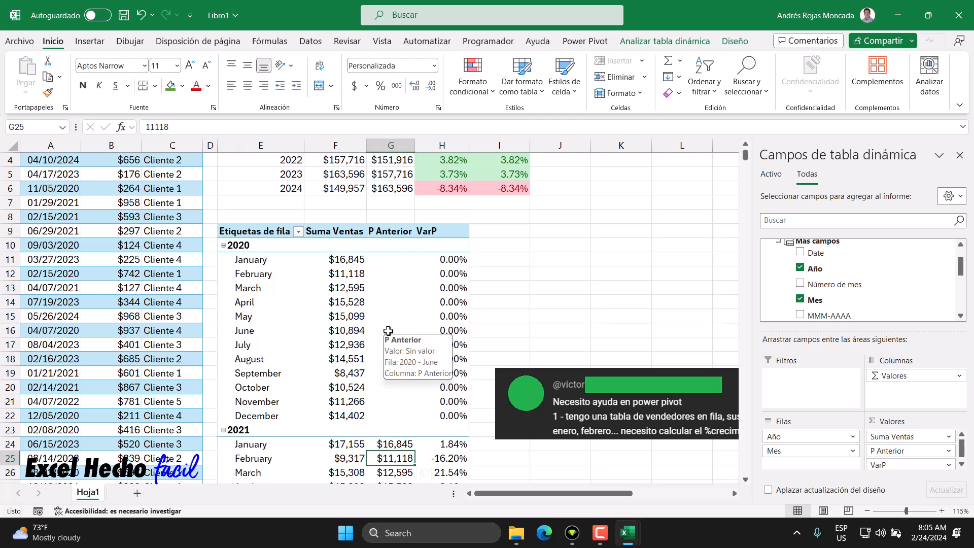
Open the management list of the existing Power Pivot measures with the pivot table's row label header selected
click(254, 233)
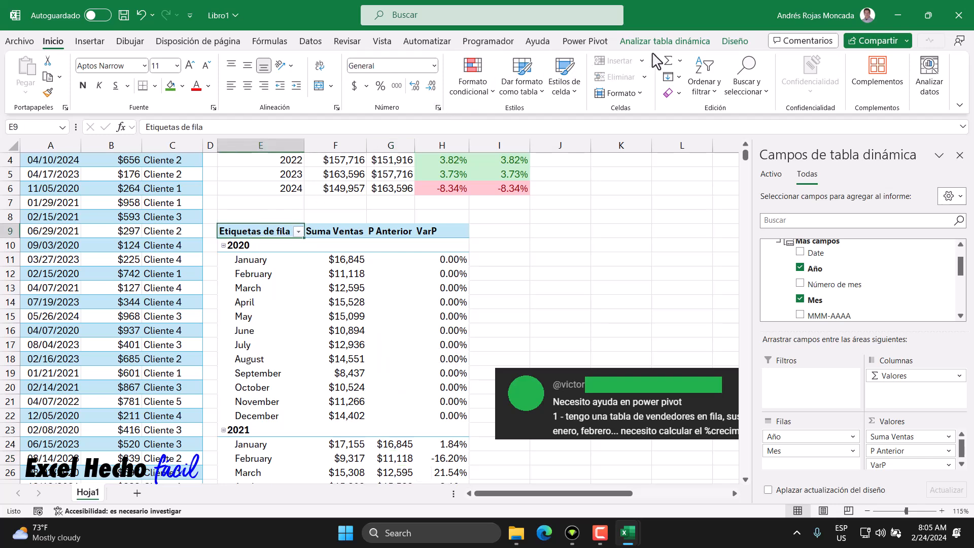
click(572, 45)
click(87, 90)
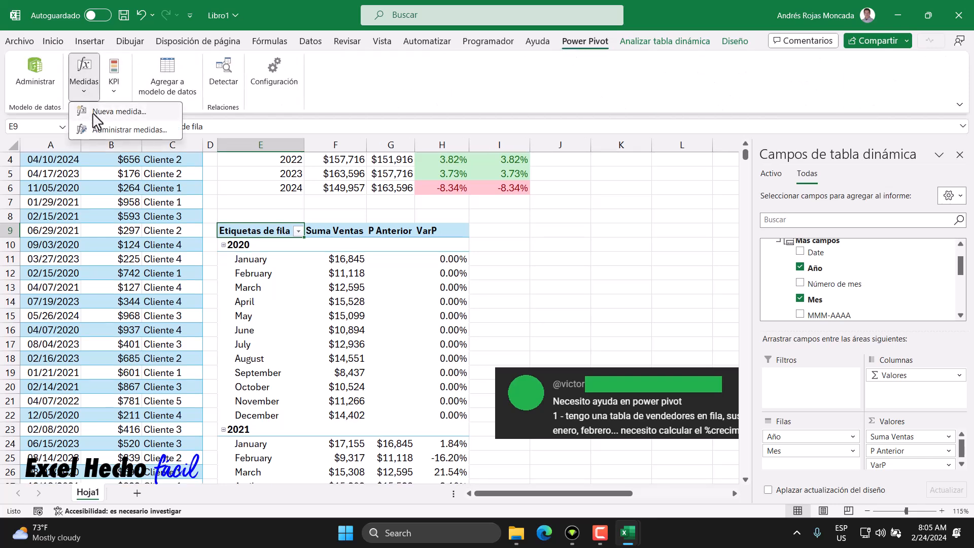
click(129, 131)
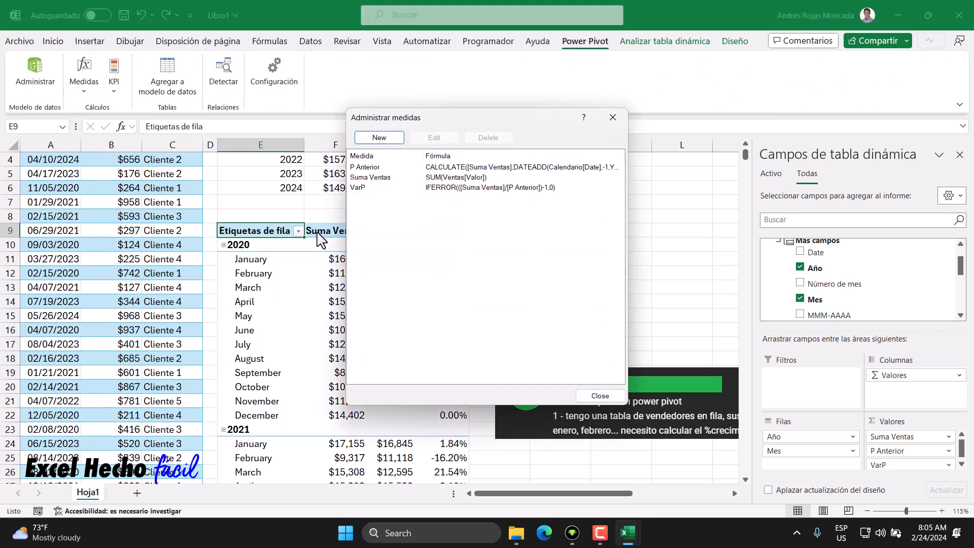
click(378, 188)
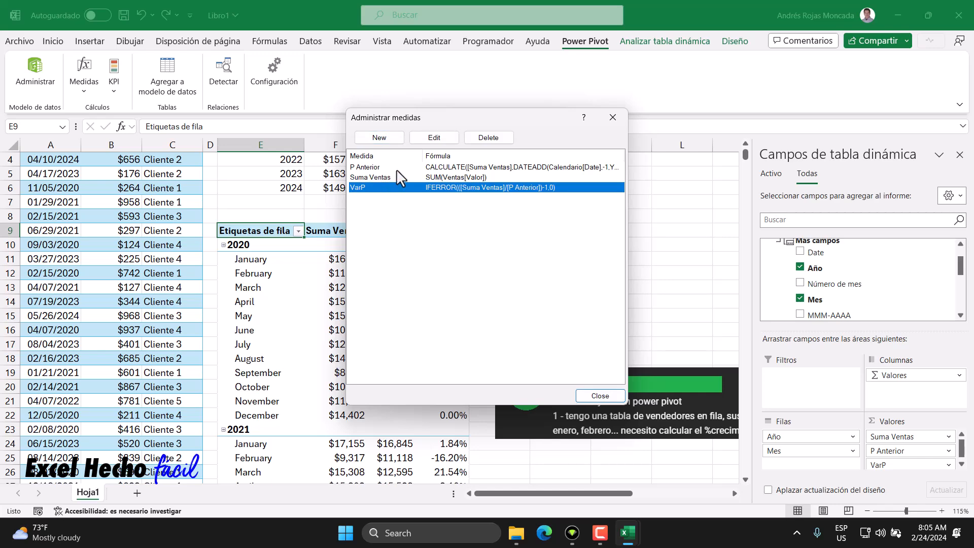
click(434, 137)
click(440, 224)
drag(462, 223, 206, 215)
key(ctrl+c)
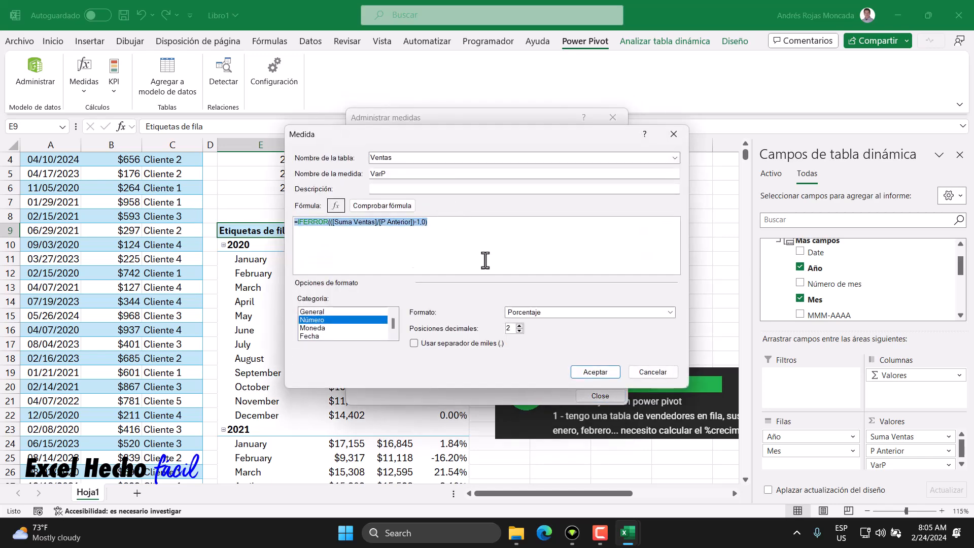
click(677, 134)
click(386, 139)
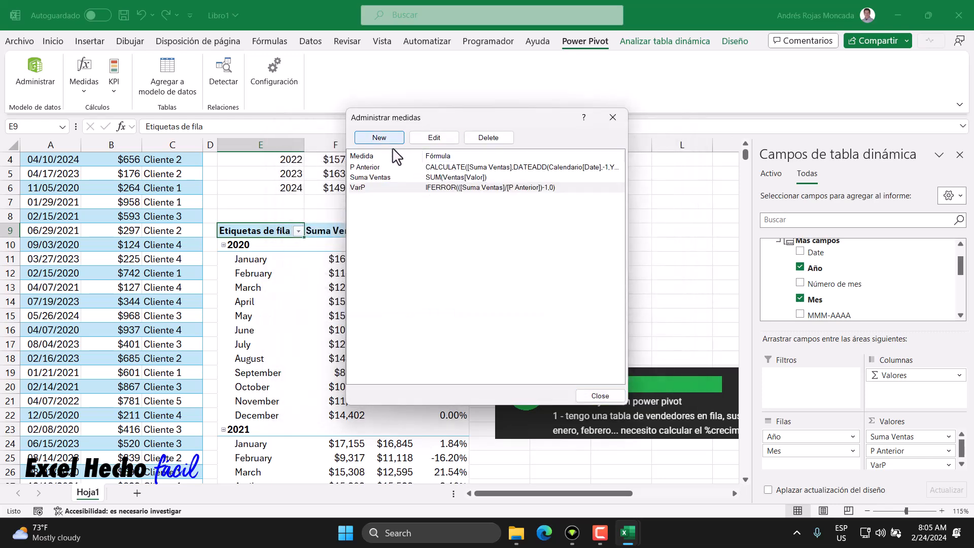
drag(405, 172, 371, 176)
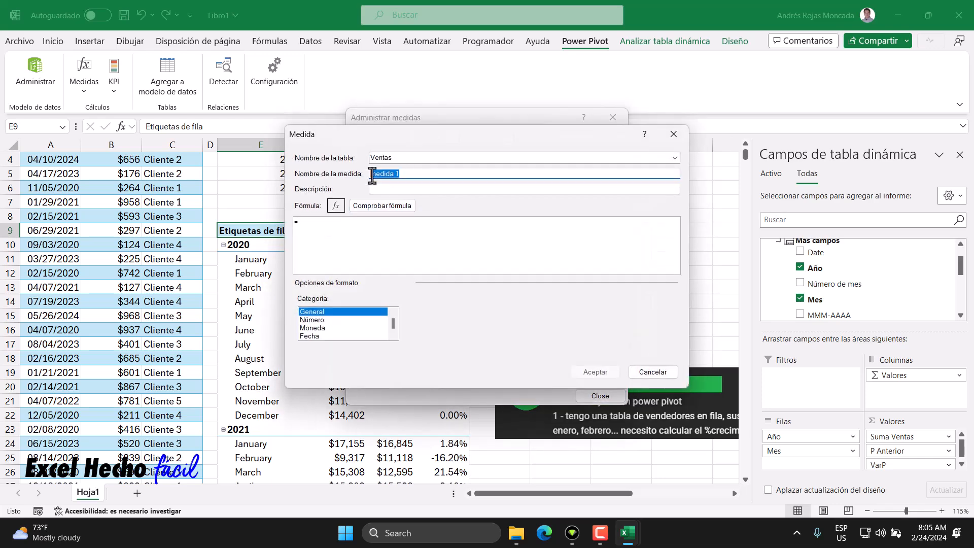
key(BackSpace)
click(376, 245)
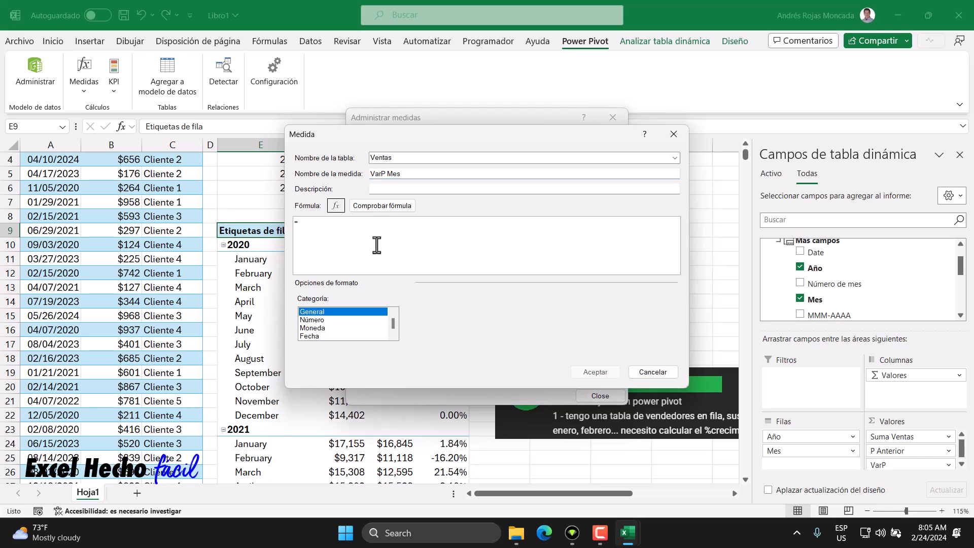
key(ctrl+v)
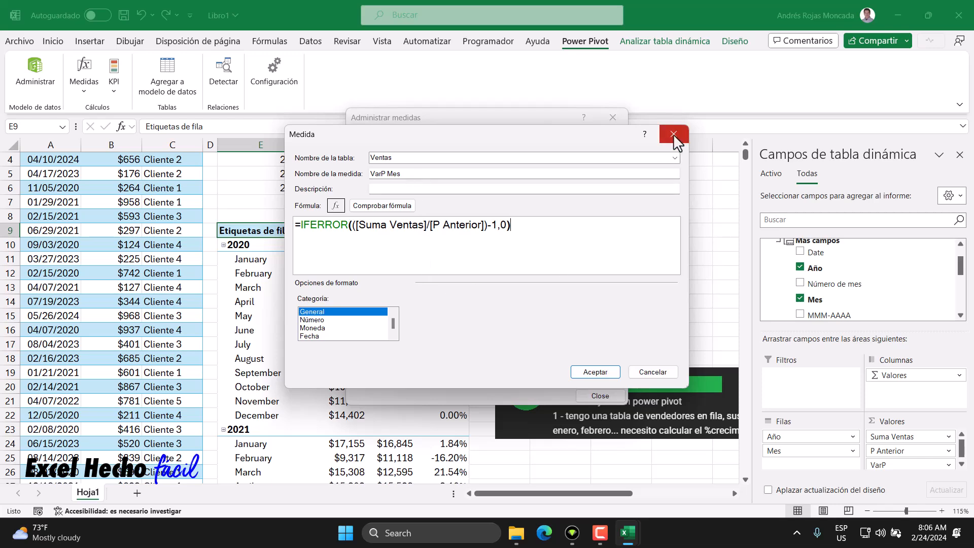
click(639, 371)
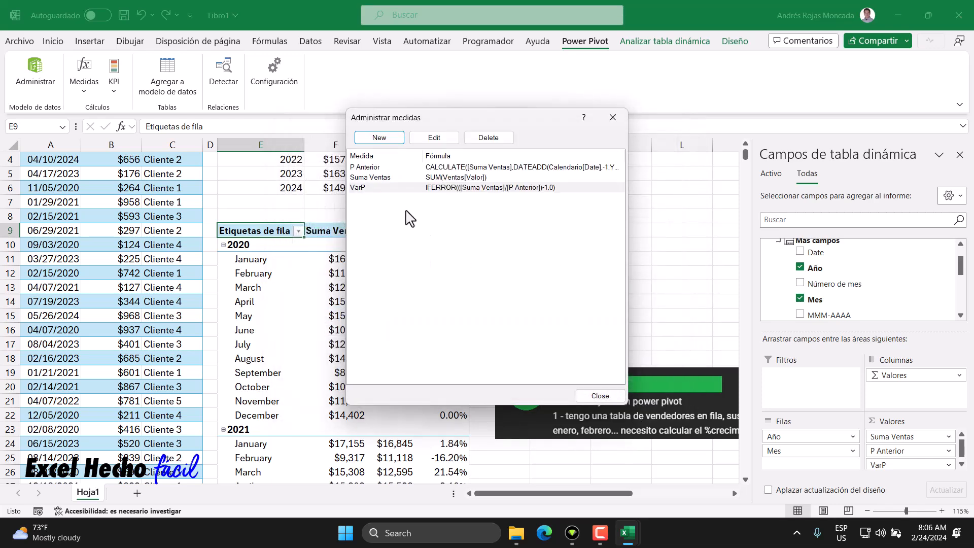
Copy the full formula of the P Anterior measure and close that measure without changing it
click(373, 168)
click(429, 140)
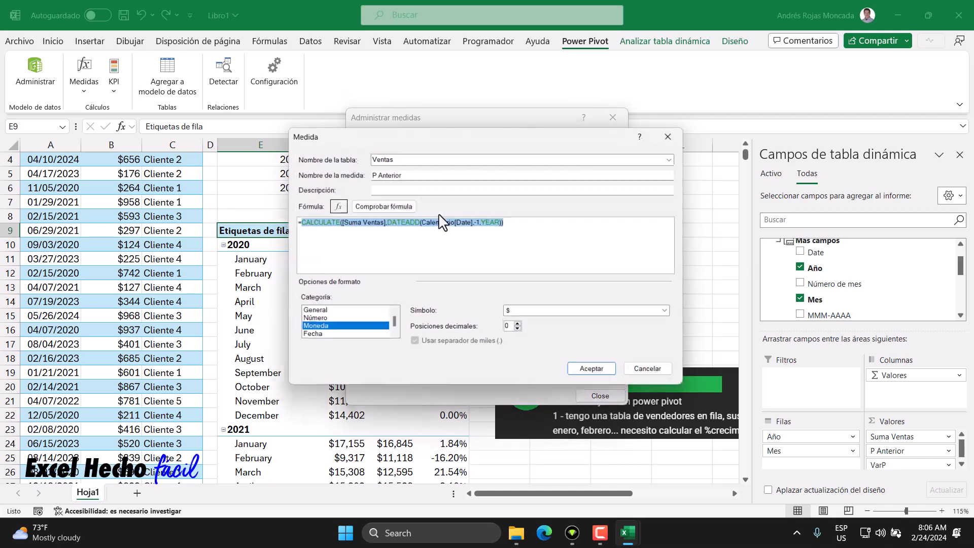
click(504, 224)
drag(521, 221, 262, 218)
key(ctrl+c)
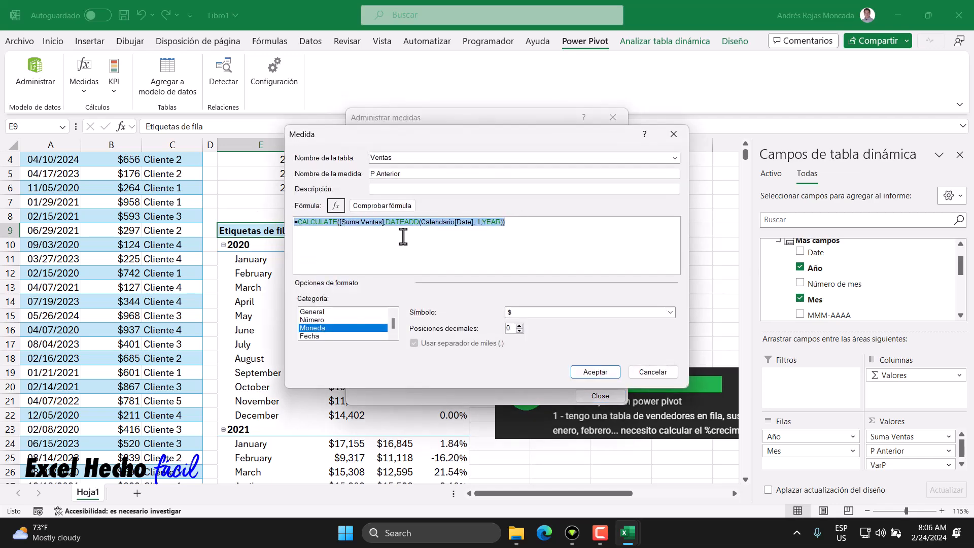
click(674, 134)
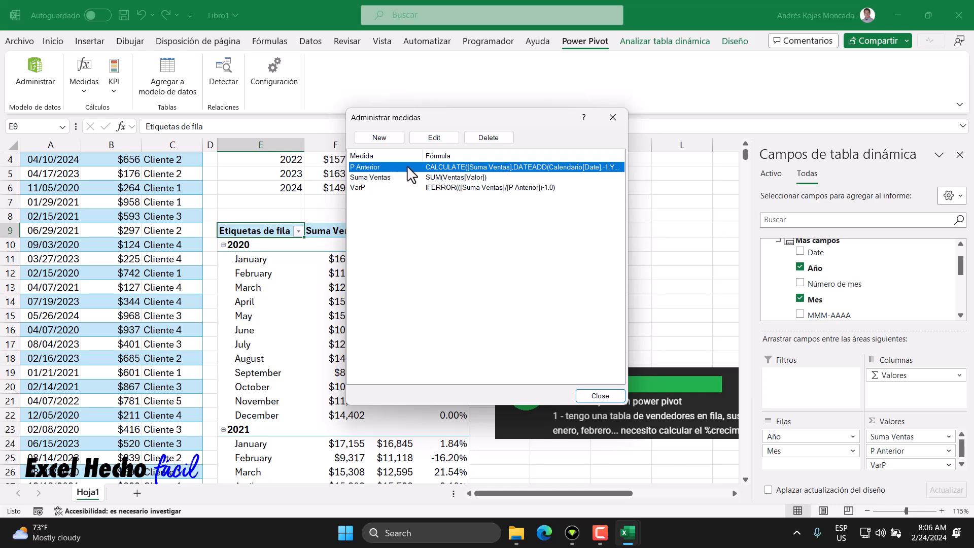
Start a new measure in the Ventas table named P Anterior Mes and paste the copied CALCULATE and DATEADD formula into it
click(434, 137)
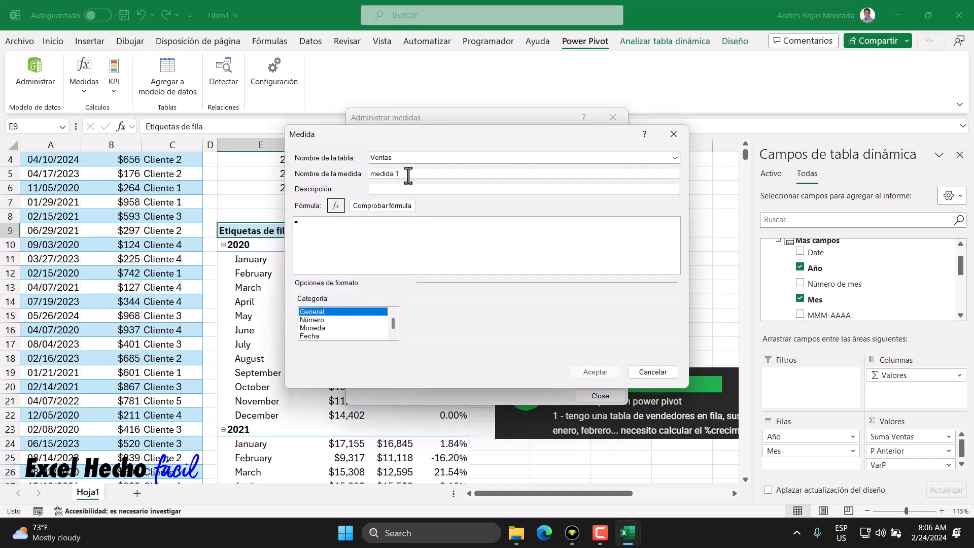
drag(408, 174, 344, 182)
text(P Anterior Mes)
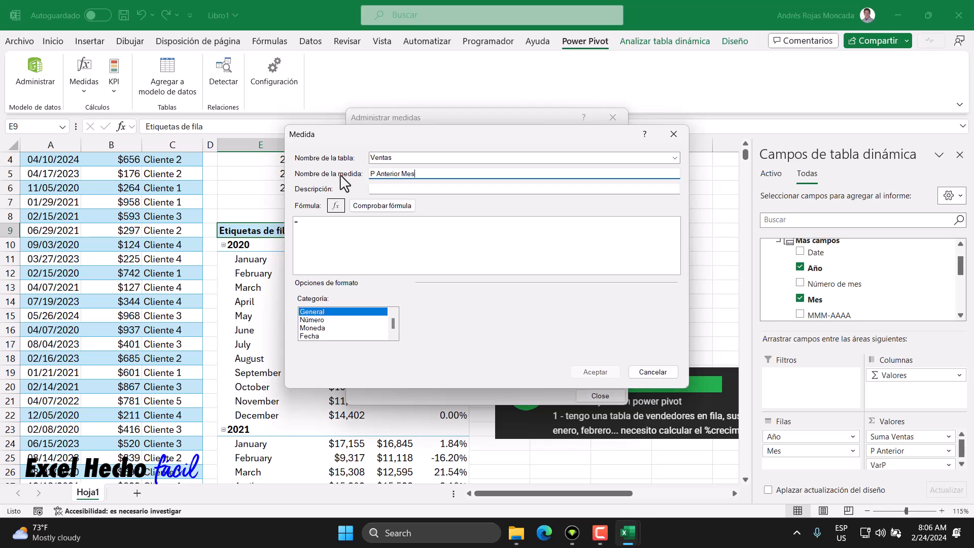
click(357, 245)
key(ctrl+v)
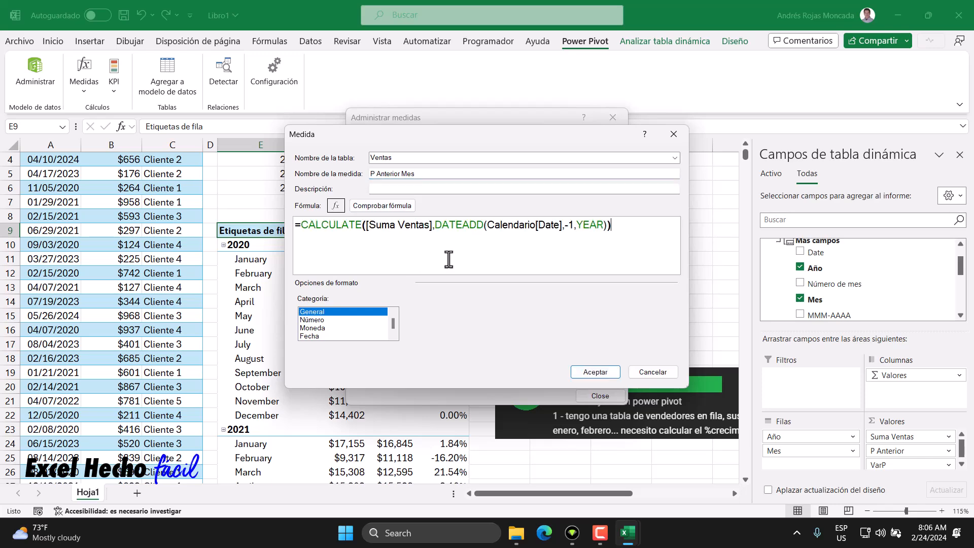
Change the P Anterior Mes formula's DATEADD interval from YEAR to MONTH, check the formula for errors and accept the measure
double_click(594, 229)
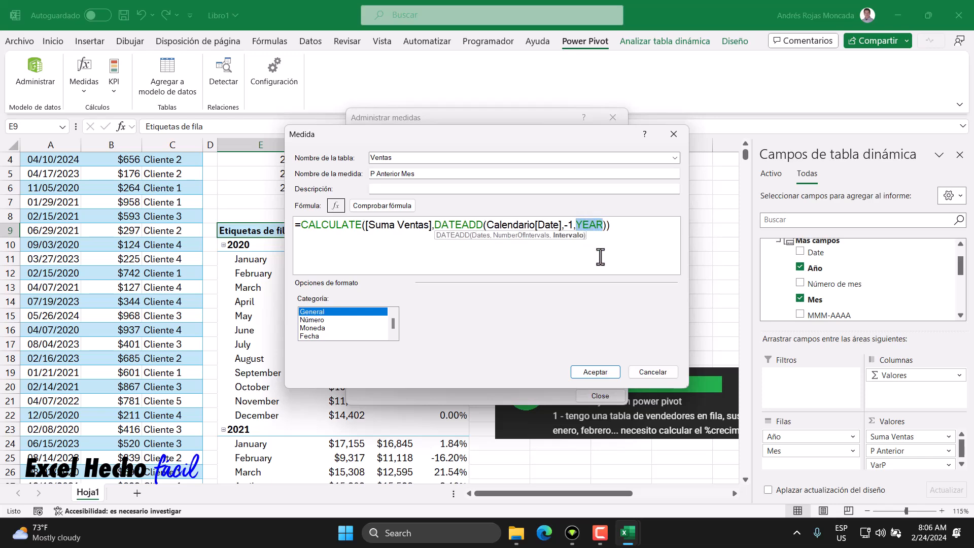
text(mes)
key(BackSpace)
key(BackSpace)
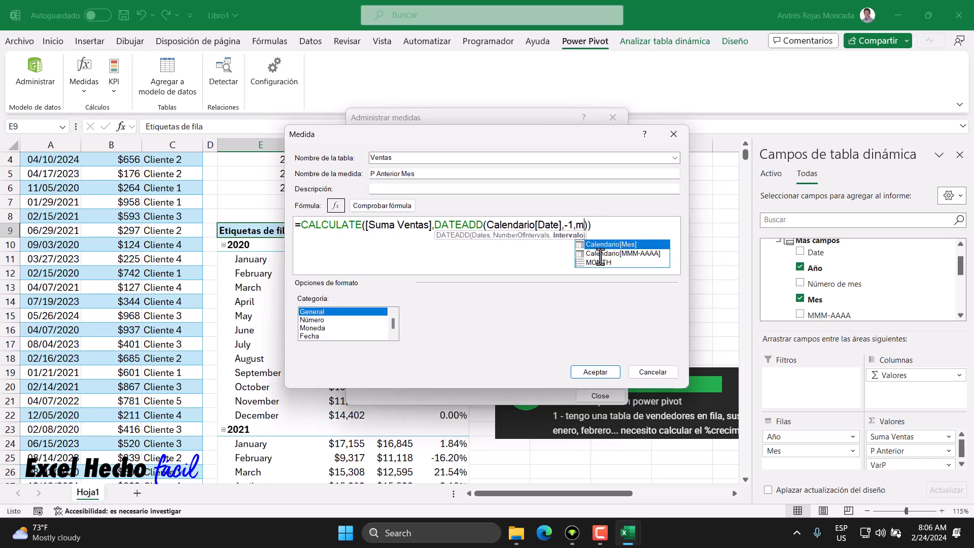
double_click(600, 260)
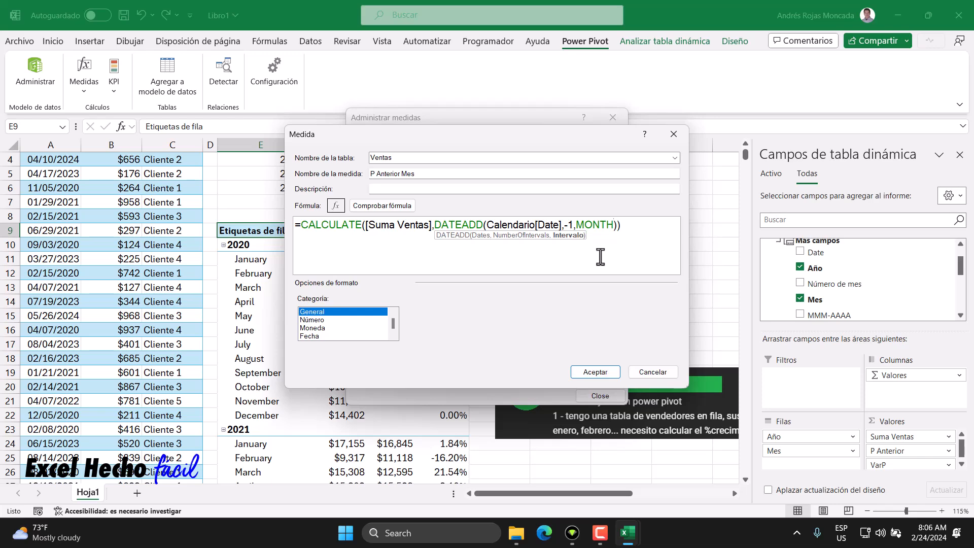
click(382, 205)
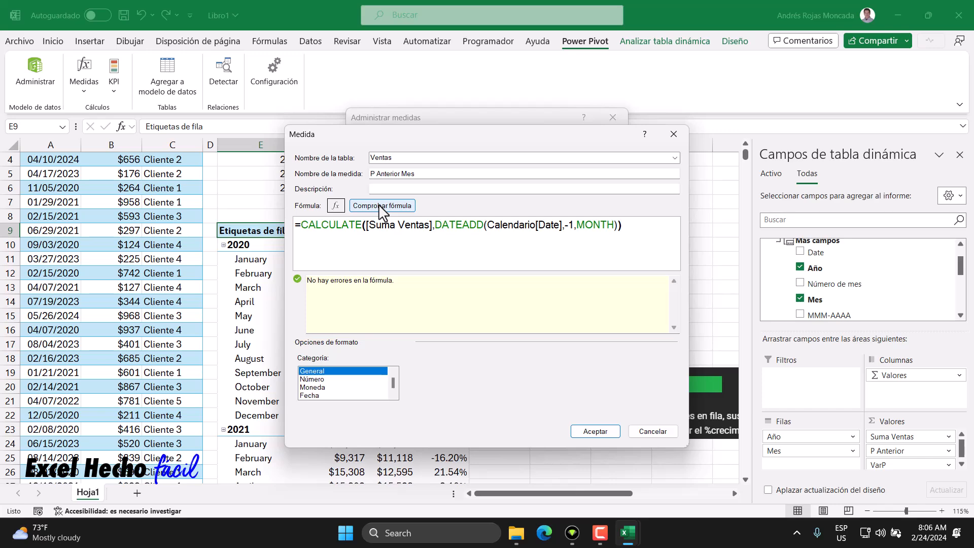
click(579, 432)
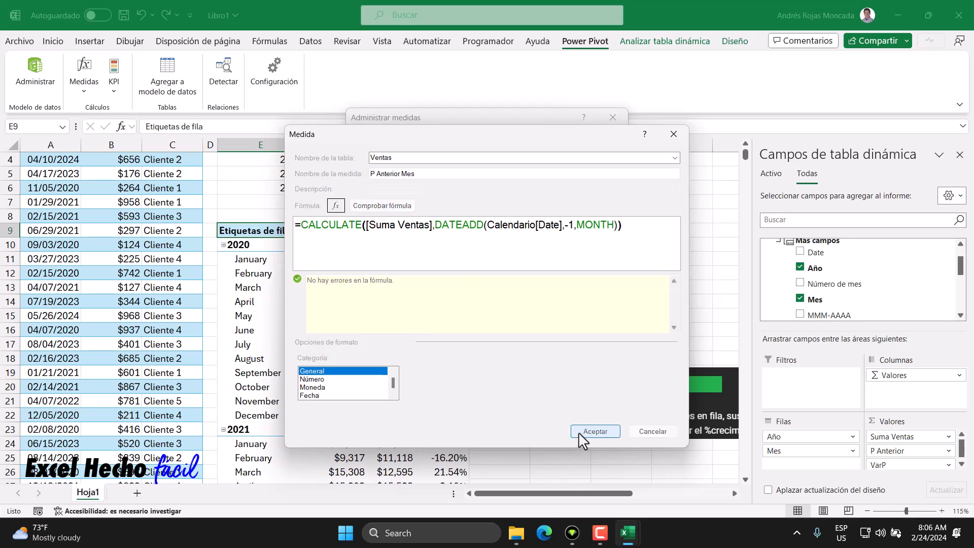
Close the measure list and add the P Anterior Mes measure to the pivot table's values area
click(615, 118)
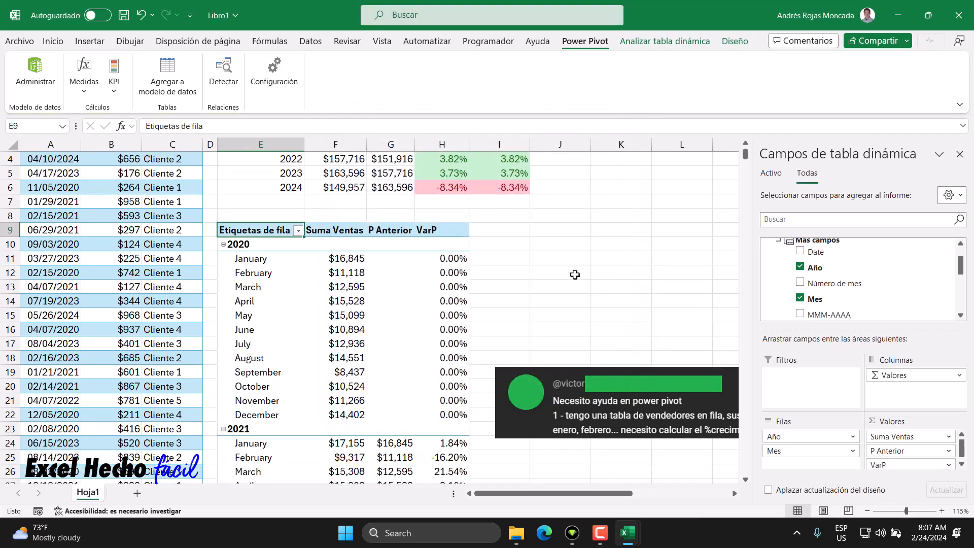
scroll(881, 300, down, 5)
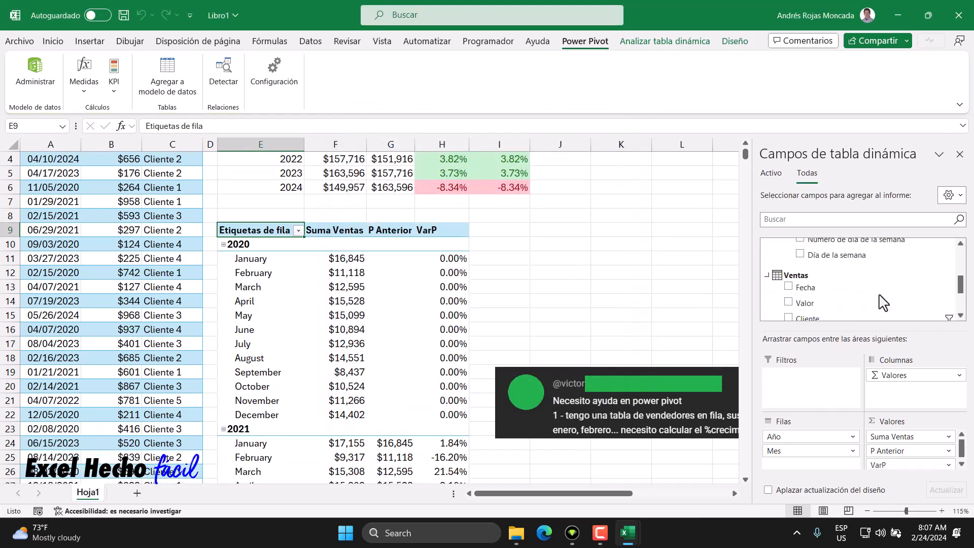
drag(832, 309, 908, 469)
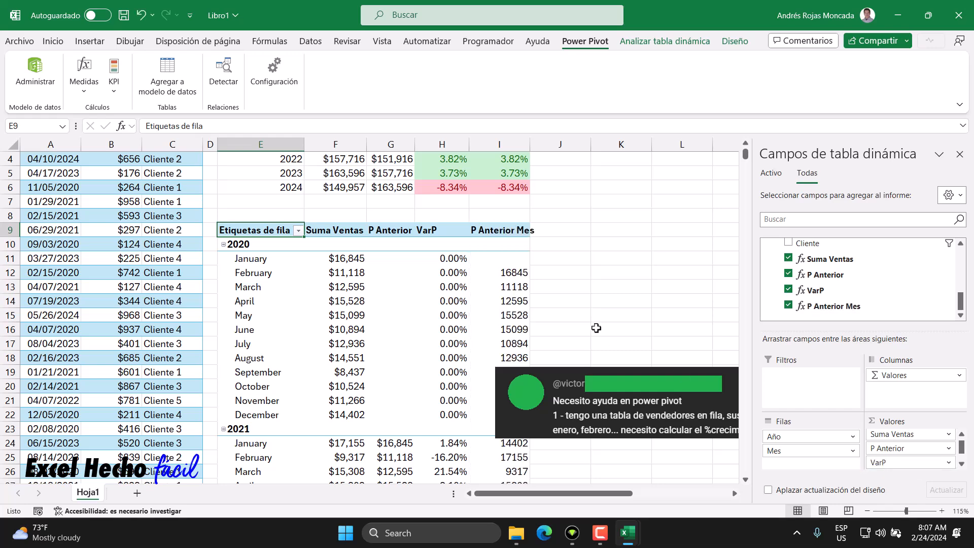
Compare the P Anterior Mes values for February and March 2020 with the Suma Ventas of the month before each
click(511, 274)
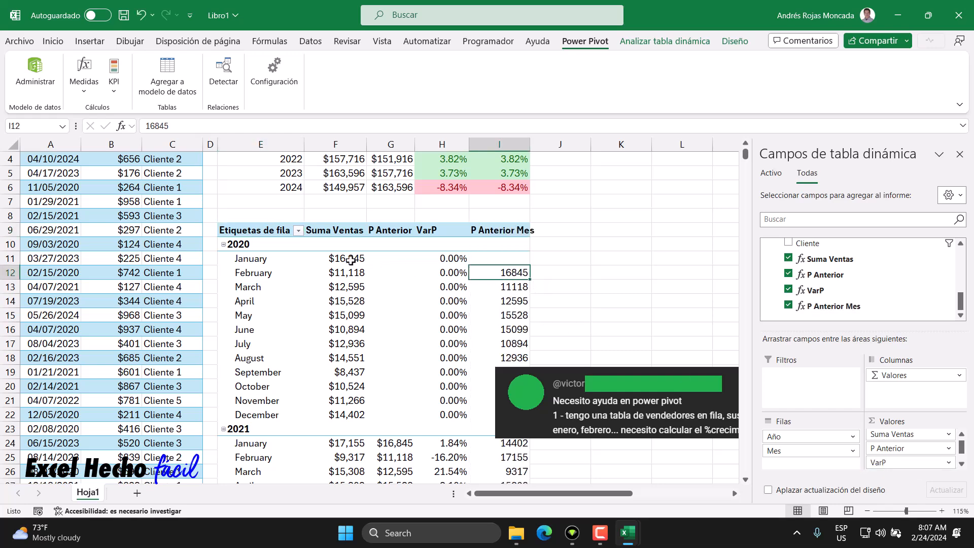
click(347, 260)
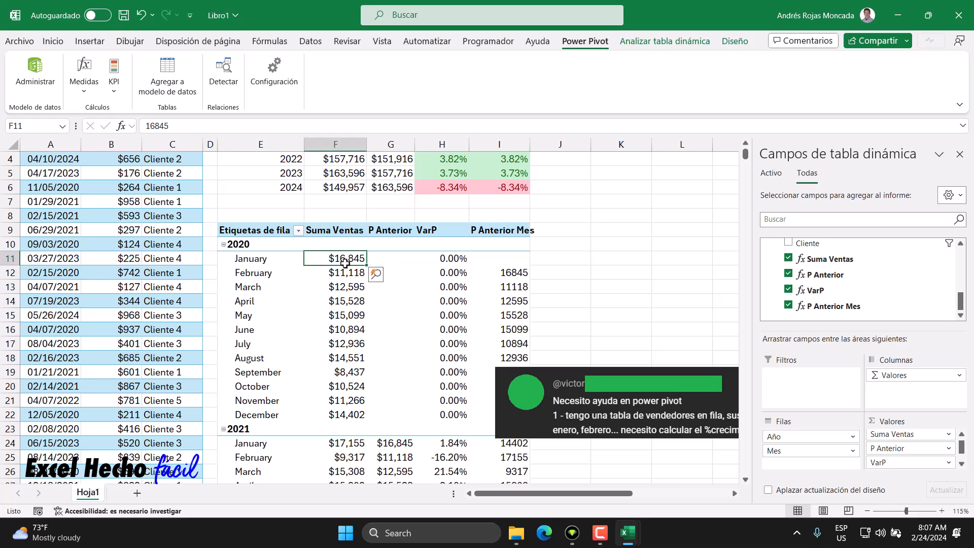
click(508, 273)
click(355, 275)
click(502, 287)
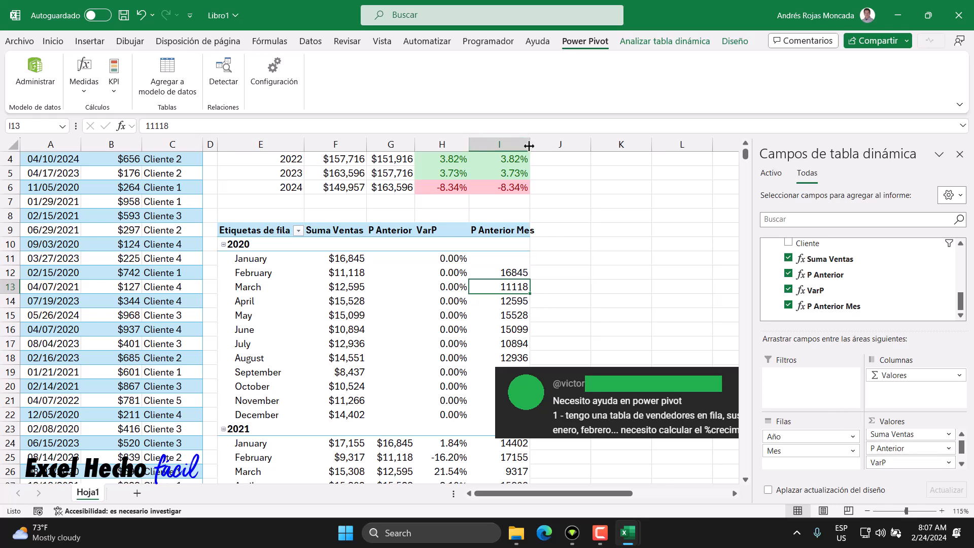
Widen the P Anterior Mes column to fit its header and format that measure as Moneda with 0 decimal places
drag(528, 150, 546, 150)
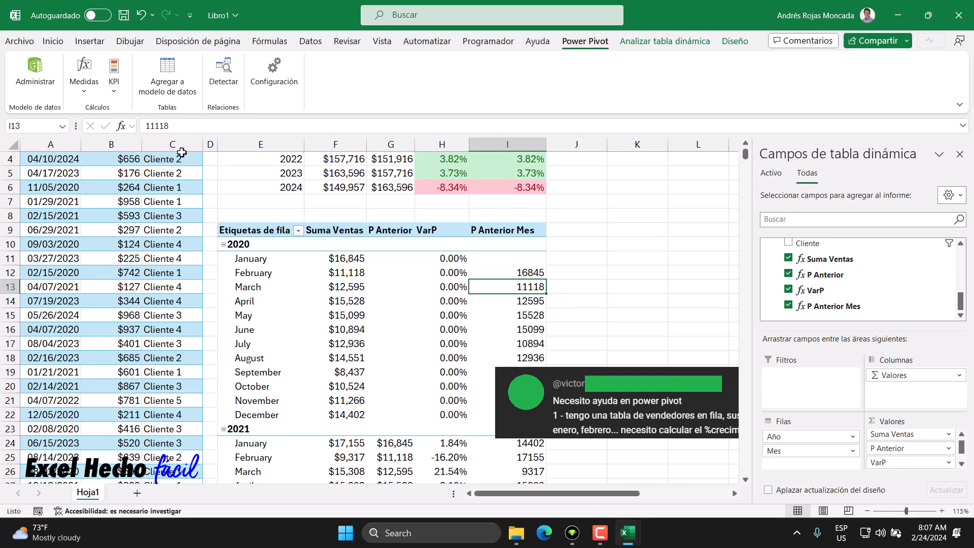
click(84, 76)
click(99, 128)
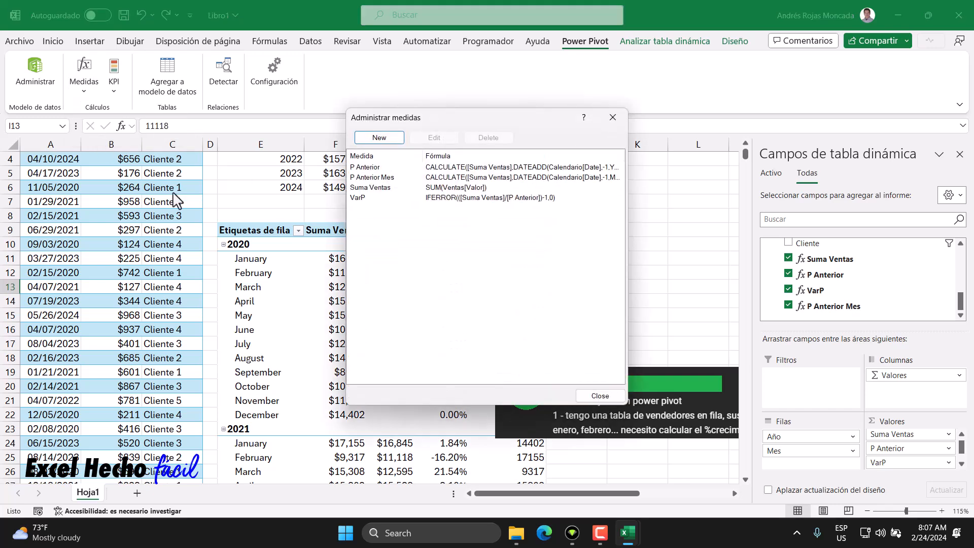
click(376, 178)
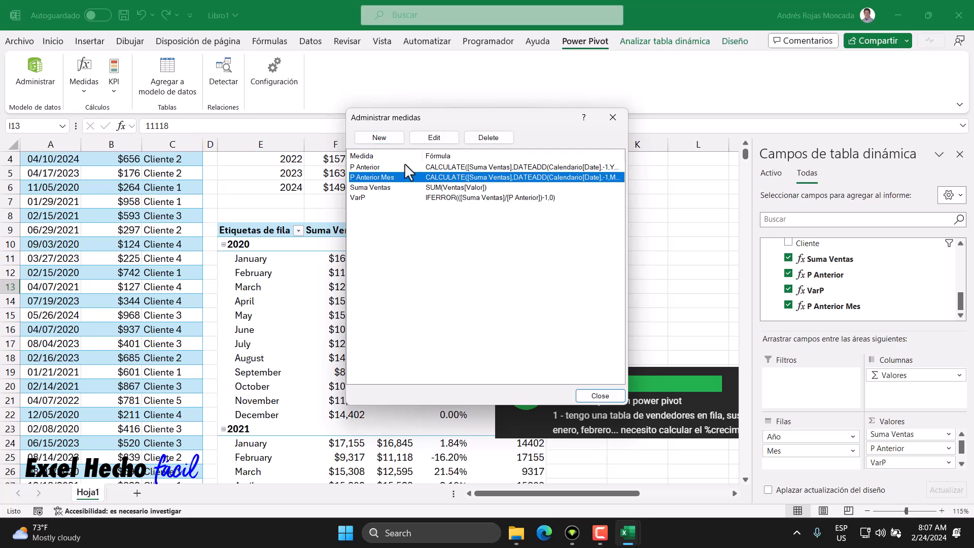
click(434, 137)
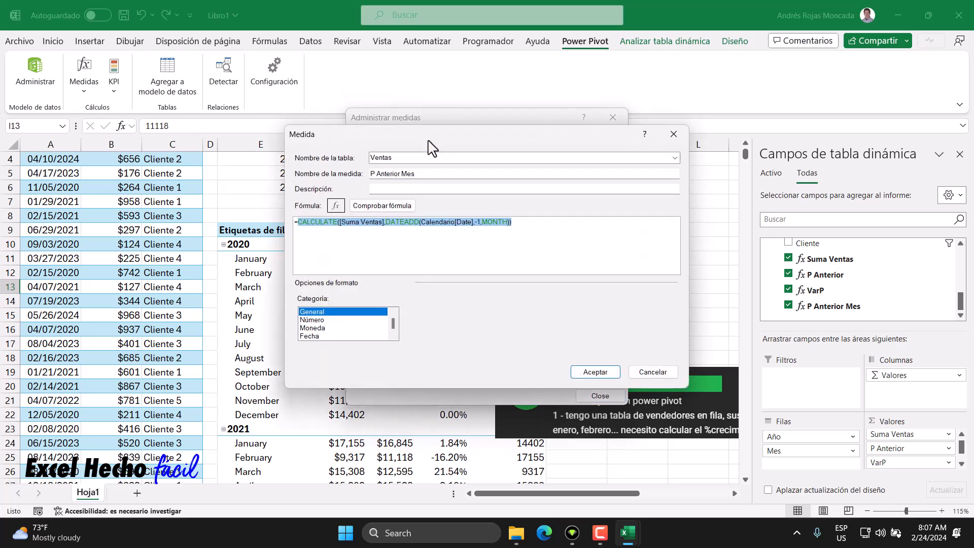
click(314, 329)
click(519, 331)
click(519, 330)
click(595, 372)
click(593, 396)
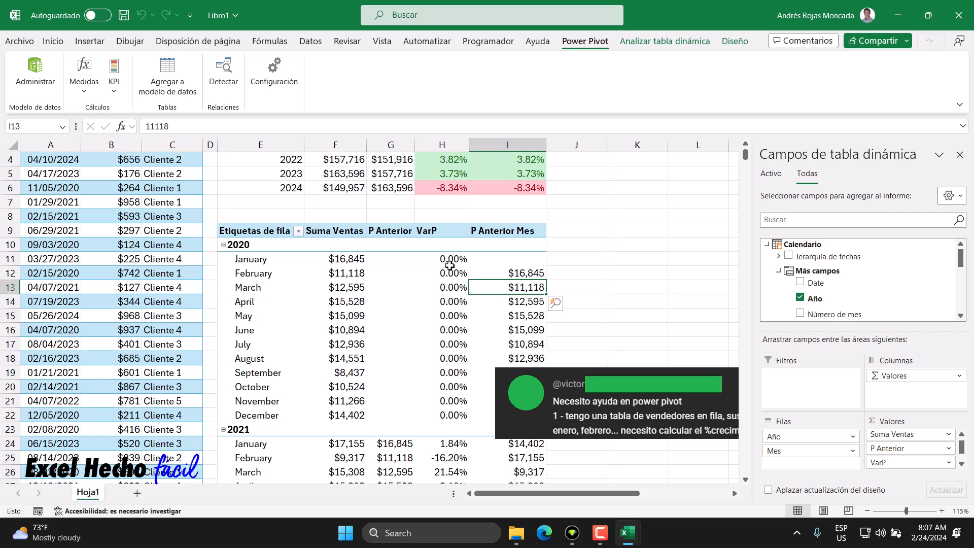
mouse_move(424, 273)
click(84, 88)
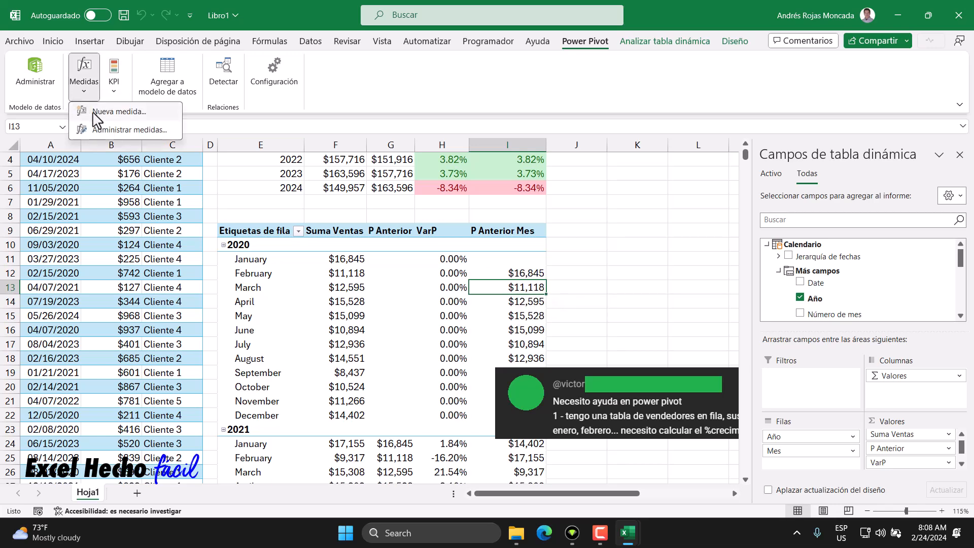
click(103, 116)
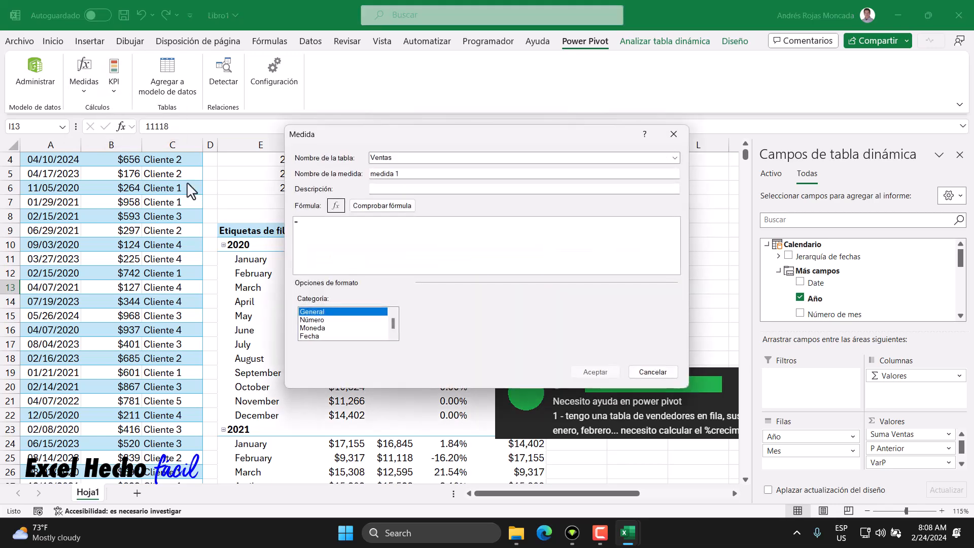
click(676, 136)
Copy the full IFERROR formula of the existing VarP measure and close that measure without changing it
click(85, 88)
click(109, 128)
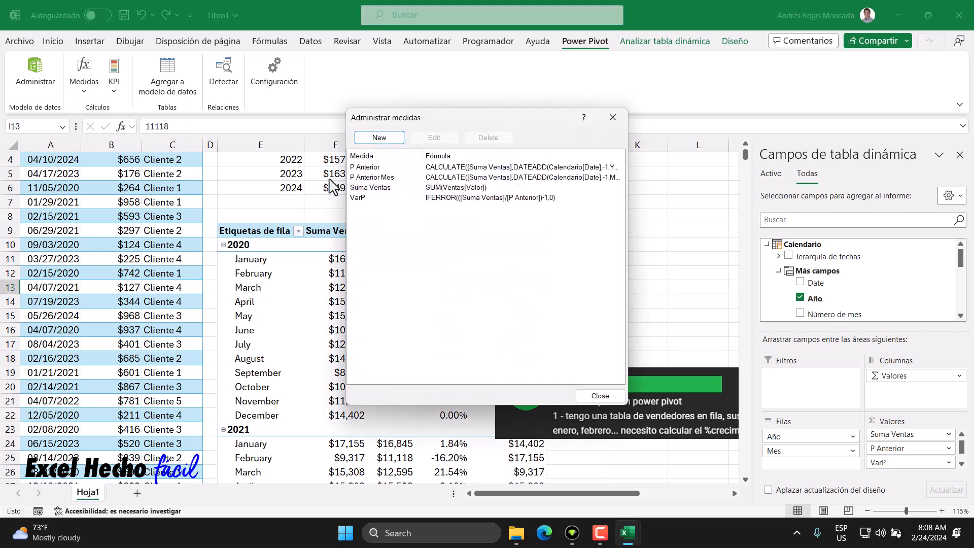
click(363, 199)
click(434, 137)
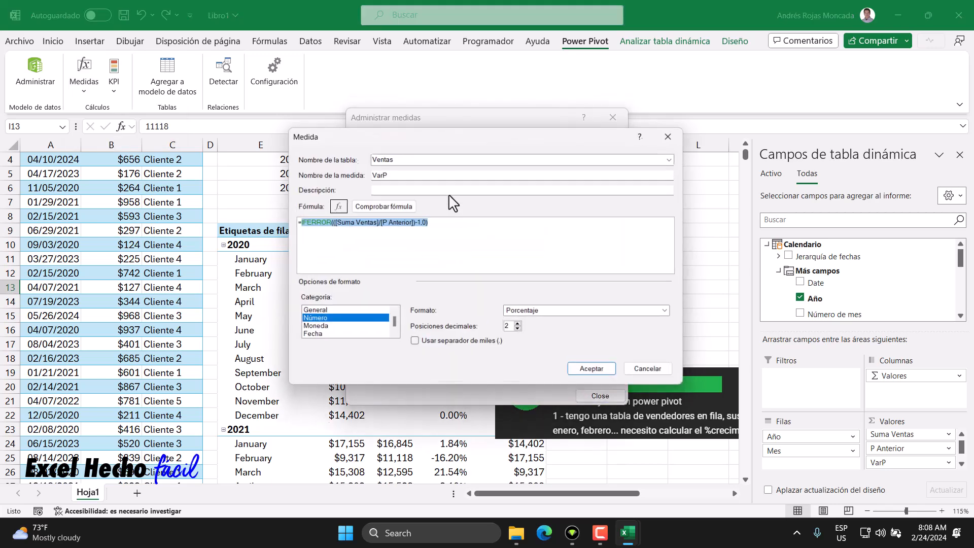
drag(445, 224, 256, 230)
key(ctrl+c)
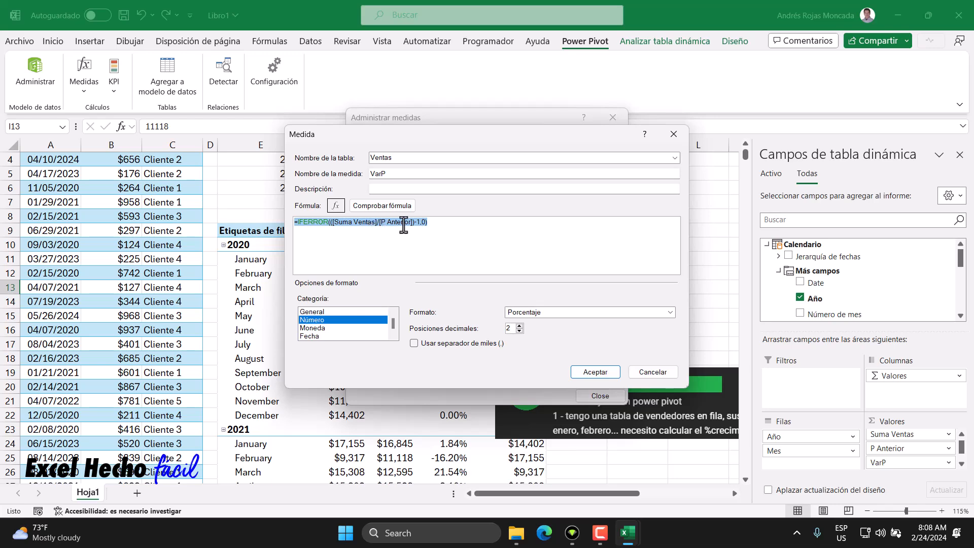
key(Return)
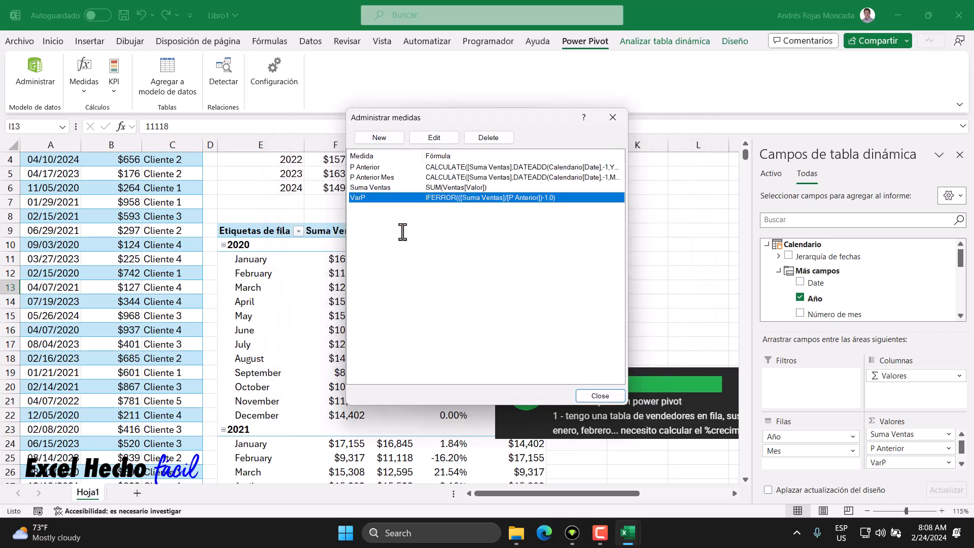
Start a new measure in the Ventas table named Var P Mes and paste the copied IFERROR formula into it
click(378, 136)
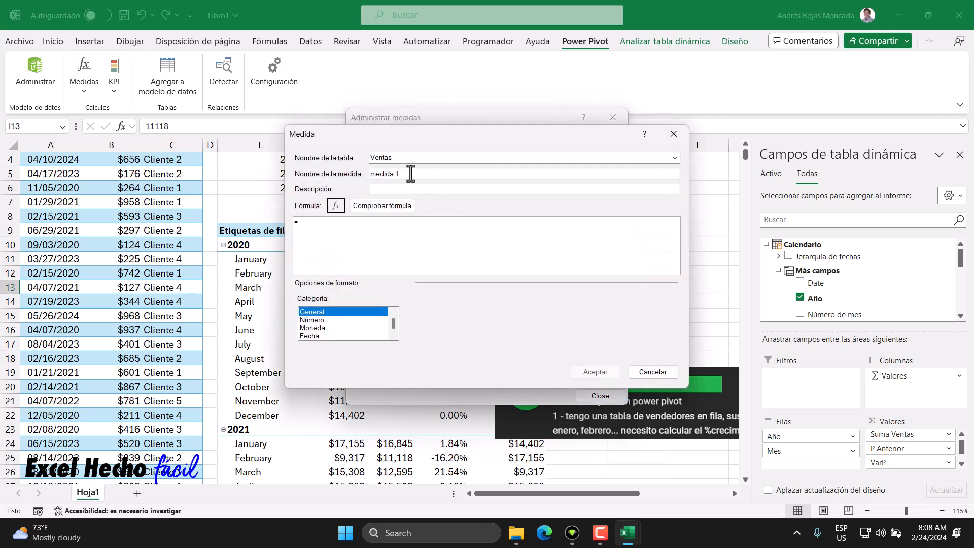
drag(409, 174, 290, 185)
text(Var P Mes)
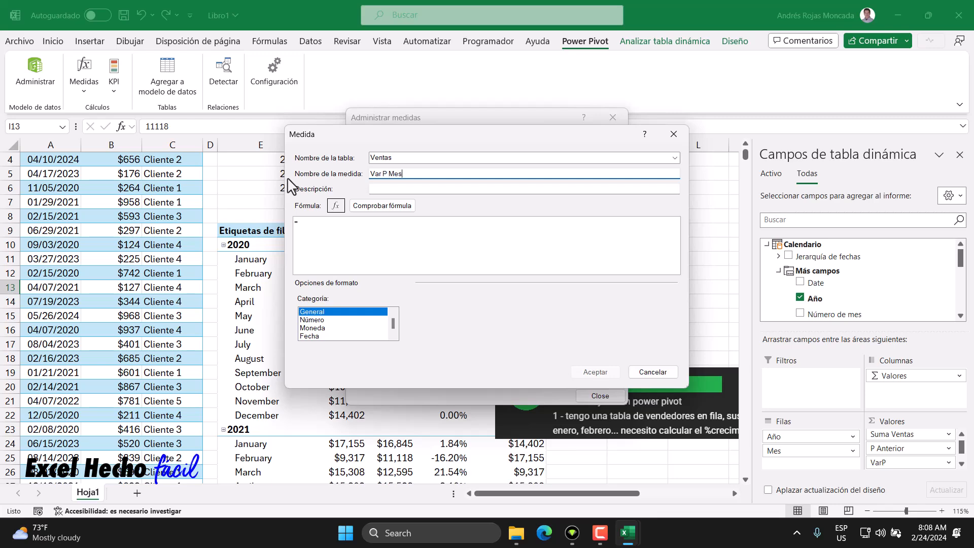
click(331, 231)
key(BackSpace)
key(ctrl+v)
ctrl+scroll(485, 252, up, 3)
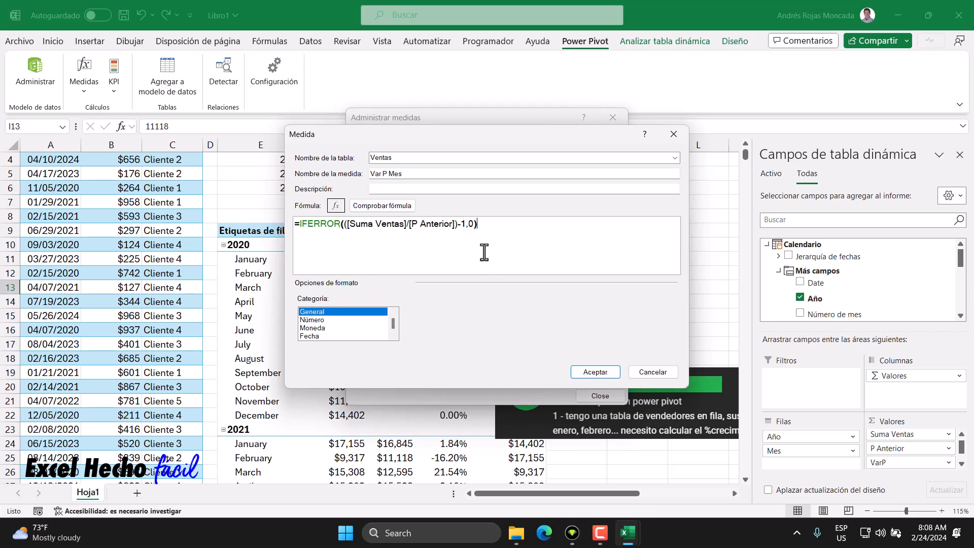
Replace [P Anterior] with [P Anterior Mes] as the divisor in the Var P Mes formula
drag(484, 227, 428, 231)
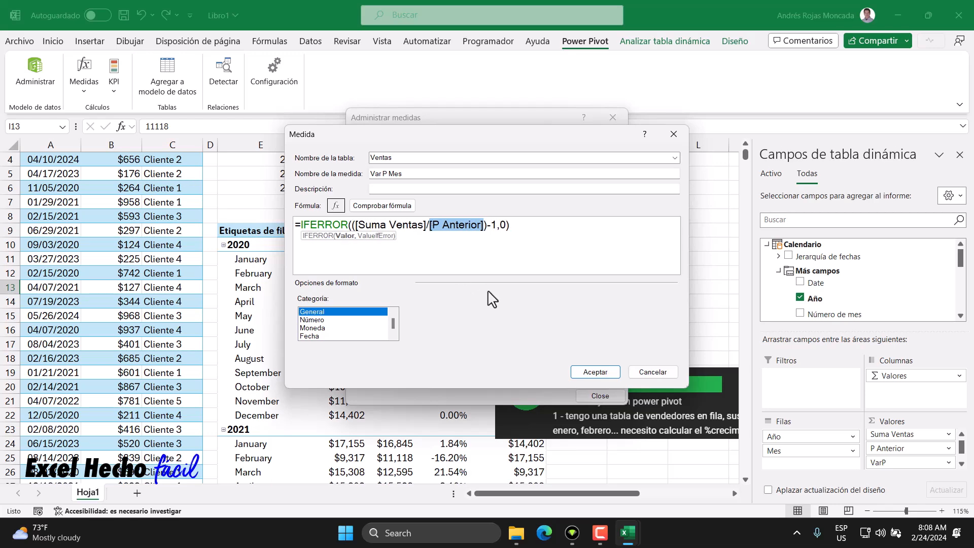
text([)
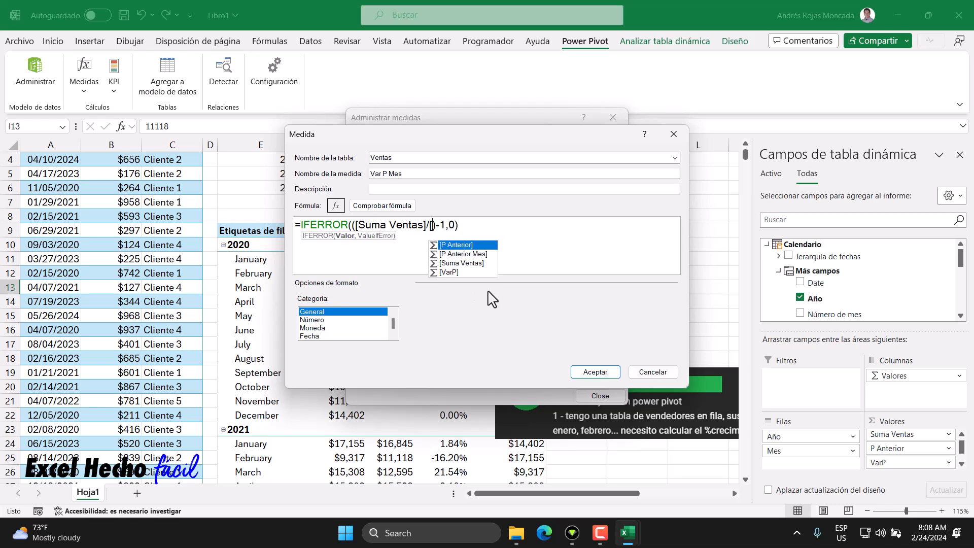
key(Down)
key(Tab)
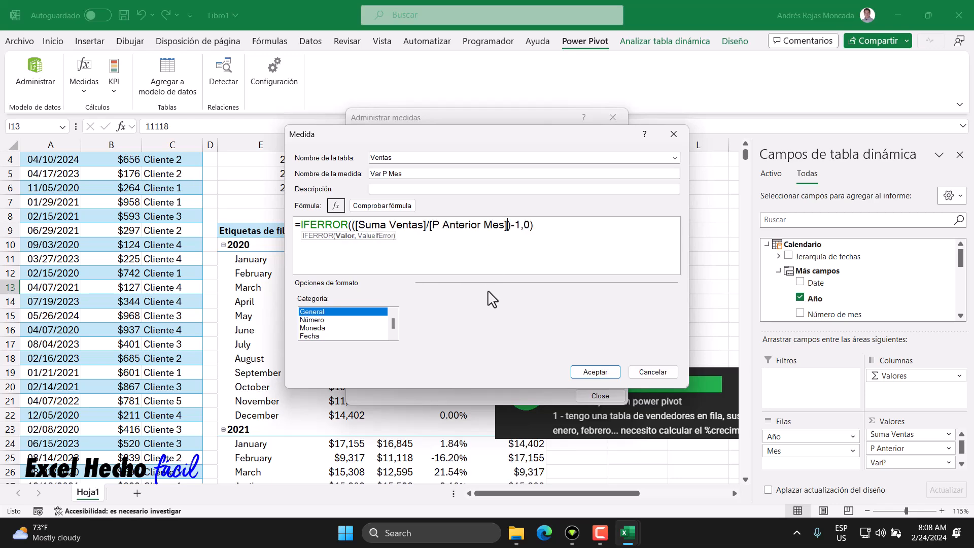
click(540, 227)
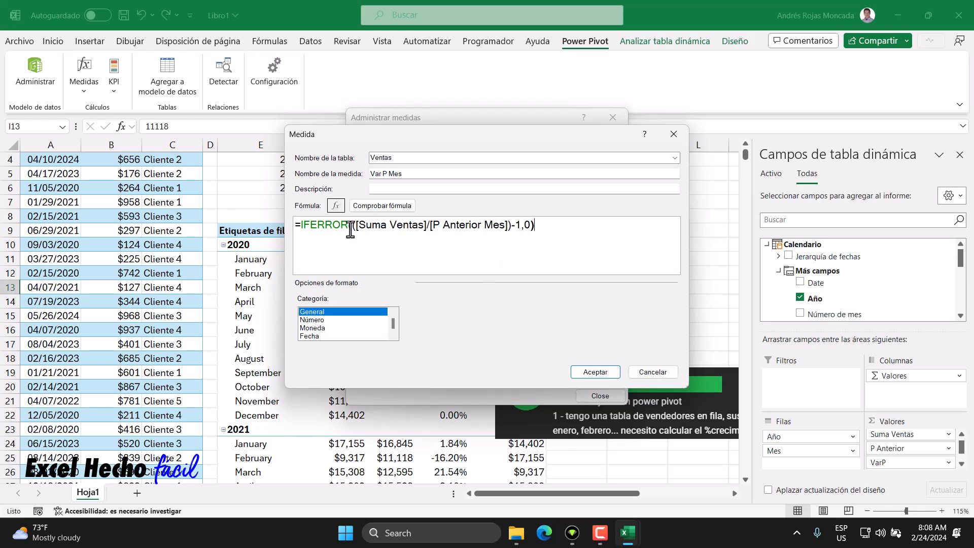
Format the Var P Mes measure as Número with the Porcentaje format, accept it and close the measure list
click(326, 320)
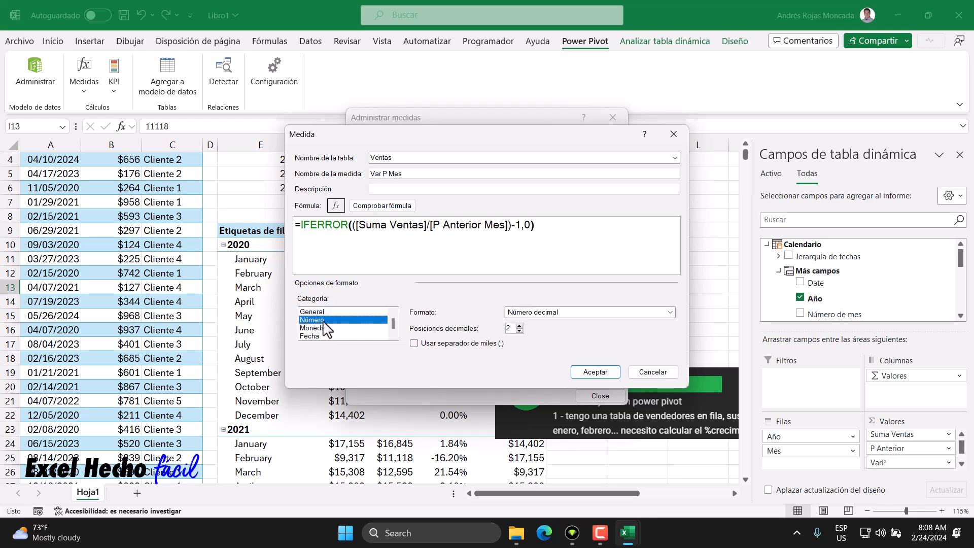
click(556, 313)
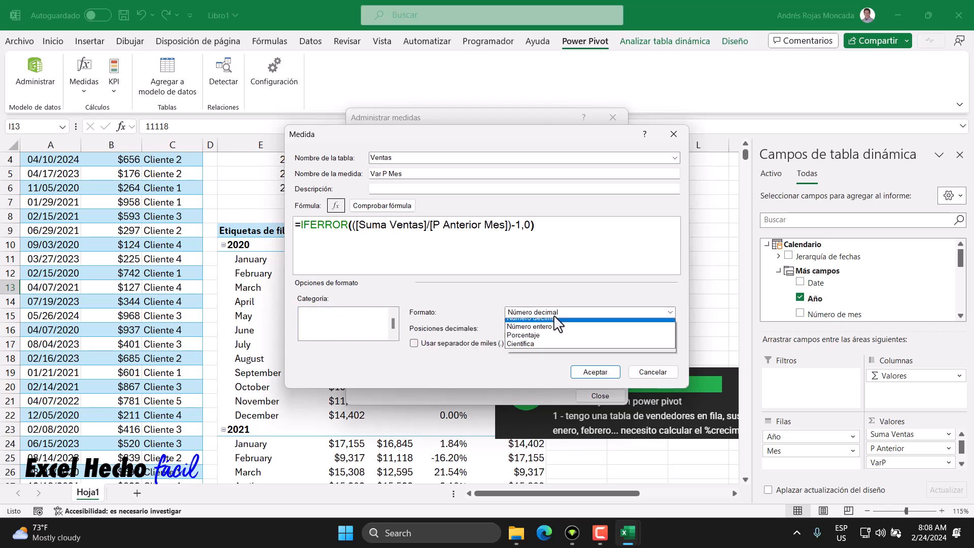
click(542, 341)
click(584, 371)
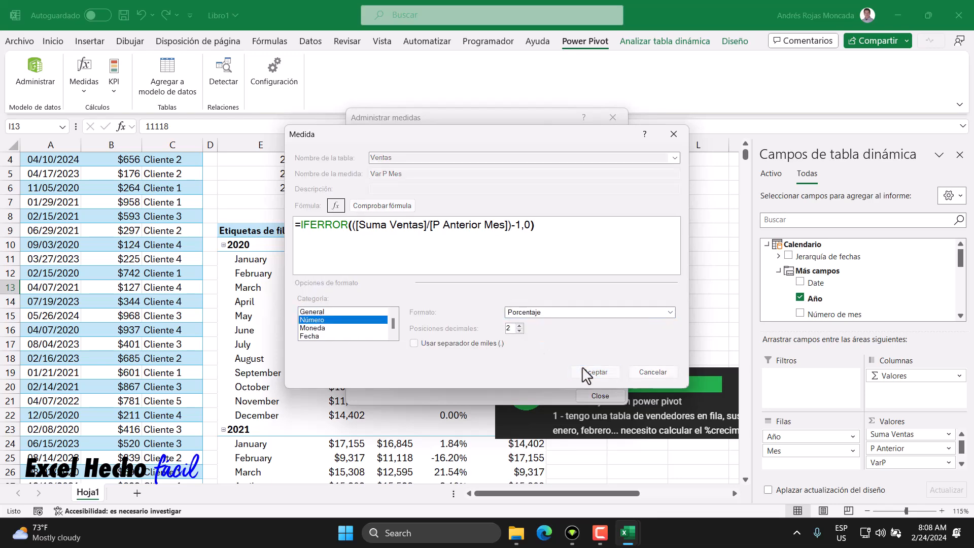
click(599, 395)
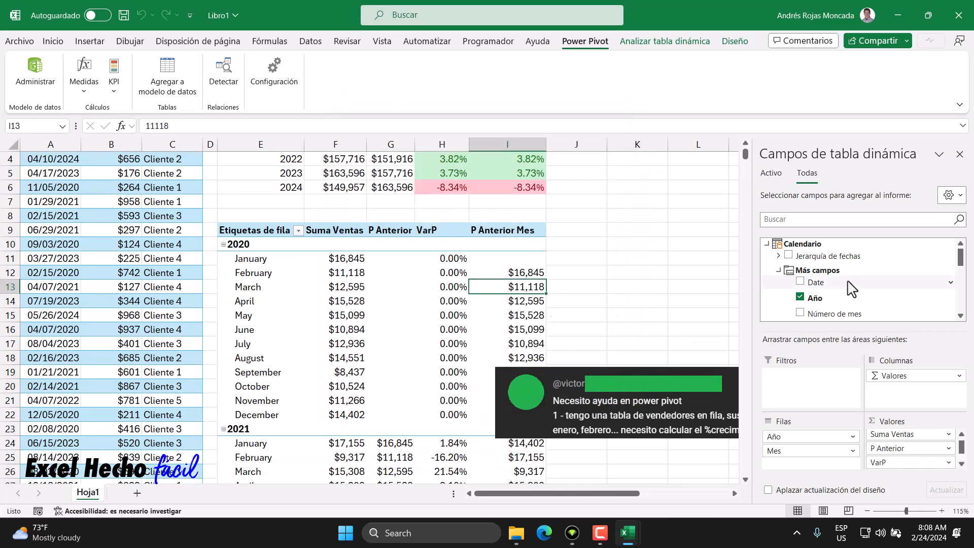
Add the Var P Mes measure to the pivot table's values area and select its January 2020 value
scroll(856, 287, down, 5)
scroll(855, 286, down, 5)
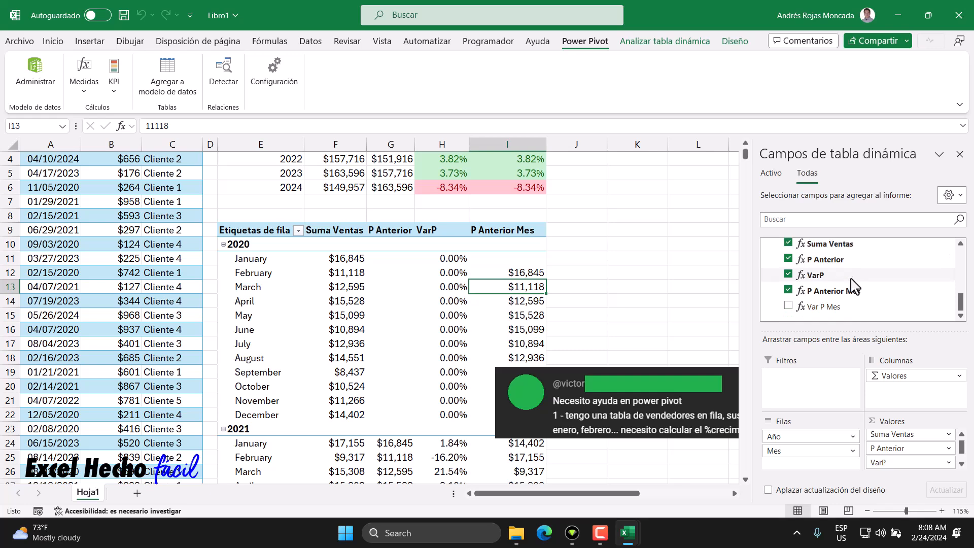
drag(832, 306, 911, 475)
click(578, 260)
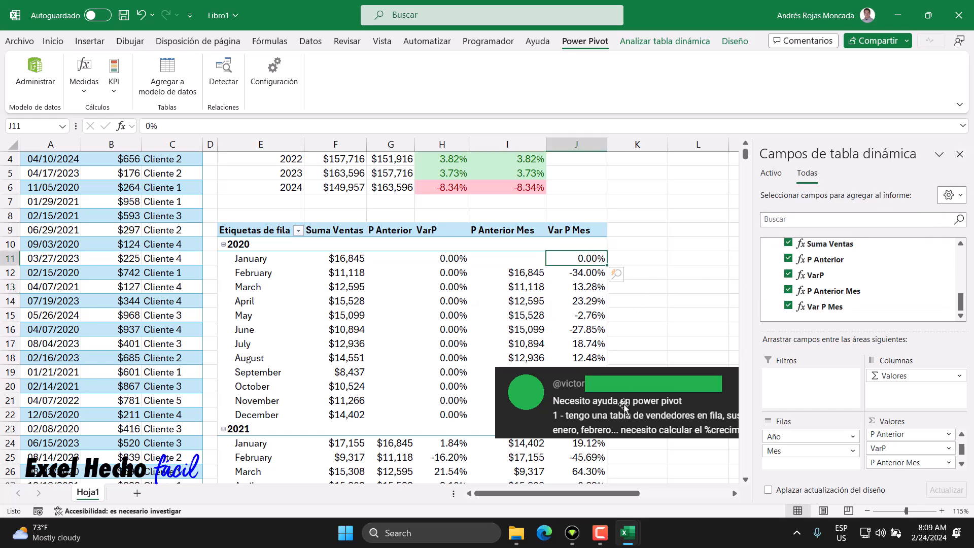
Shrink the comment image and place it in the empty cells to the right of the pivot table, level with the early 2021 rows
click(569, 396)
drag(569, 396, 138, 381)
drag(512, 347, 217, 403)
drag(116, 409, 856, 470)
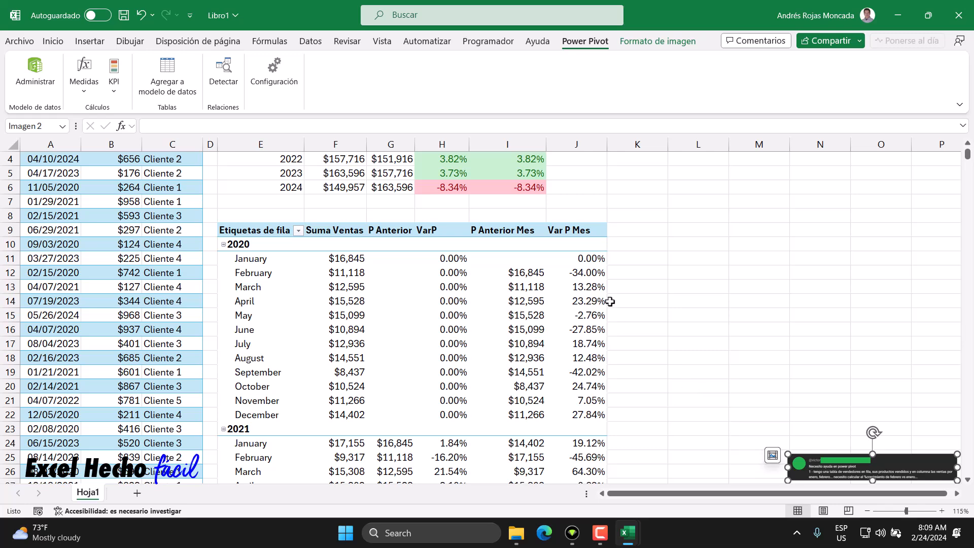
Examine the VarP and Var P Mes columns and compare January 2020 sales with February's P Anterior Mes value
scroll(609, 301, down, 1)
click(426, 183)
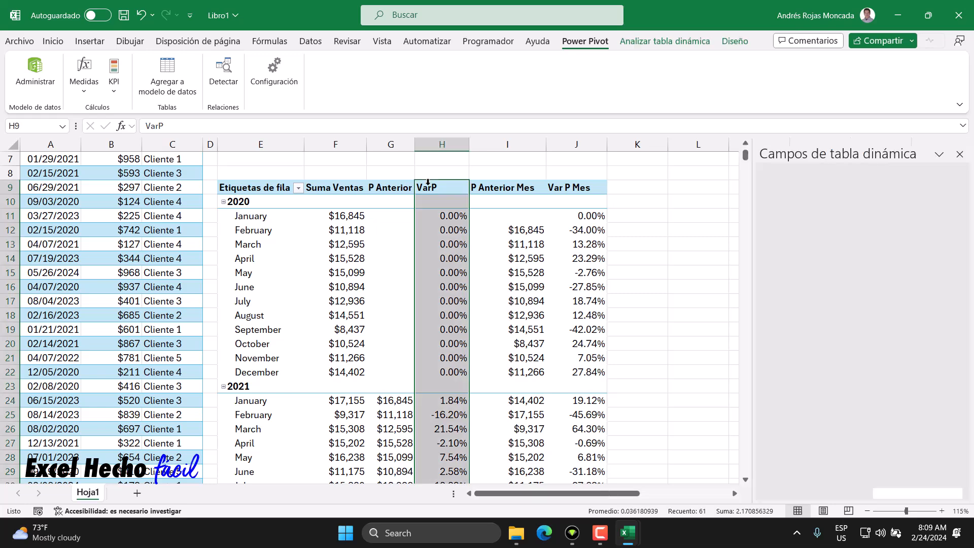
click(575, 185)
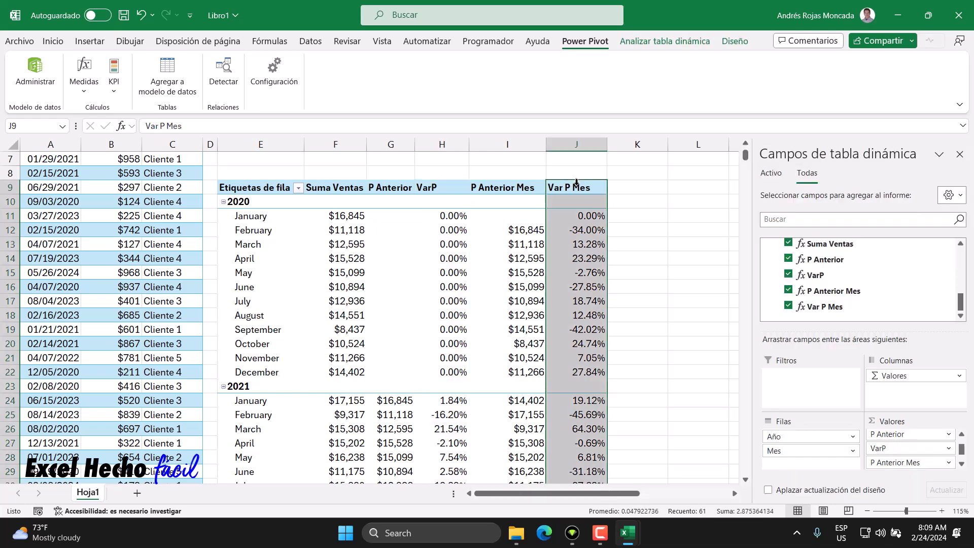
click(355, 215)
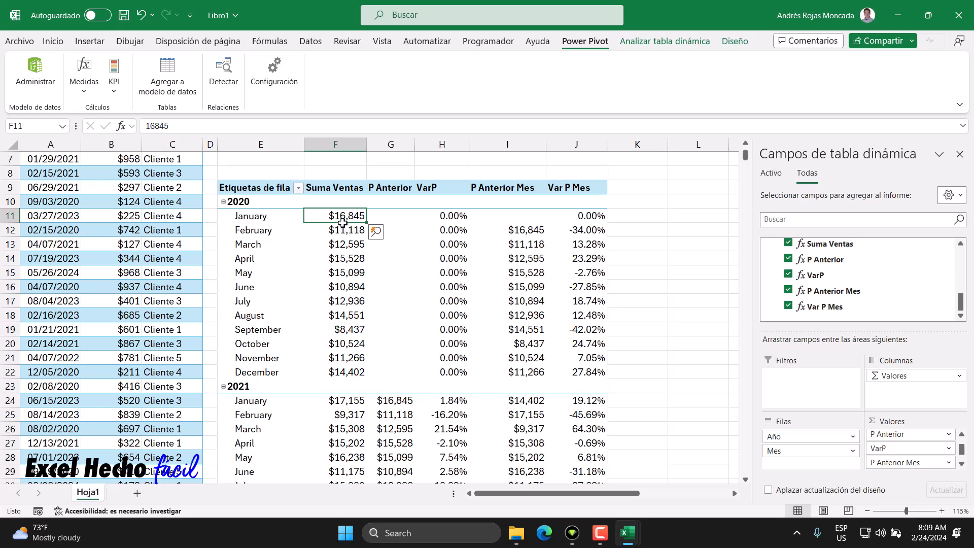
click(518, 230)
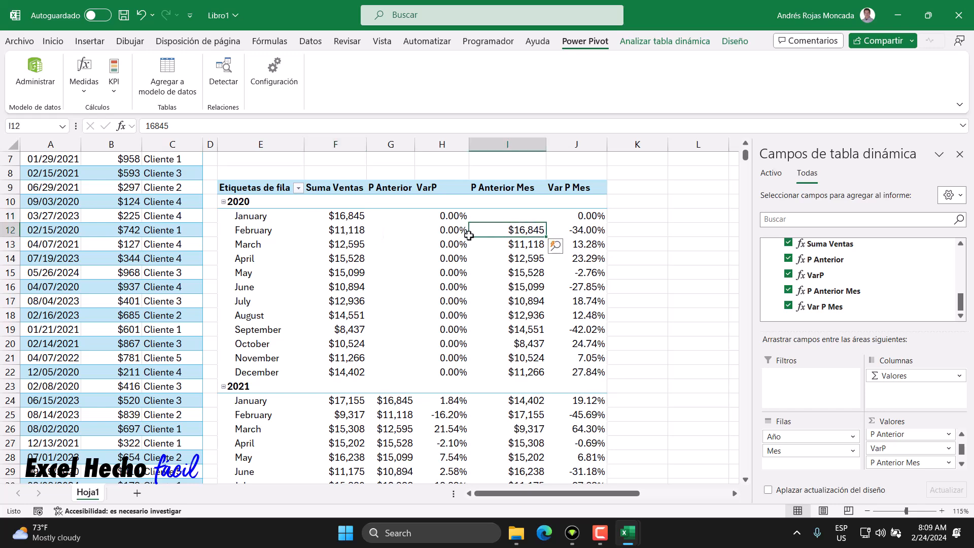
click(367, 230)
click(521, 230)
Compare December 2020 sales with January 2021's P Anterior Mes value and inspect the January 2021 Var P Mes figure
click(345, 375)
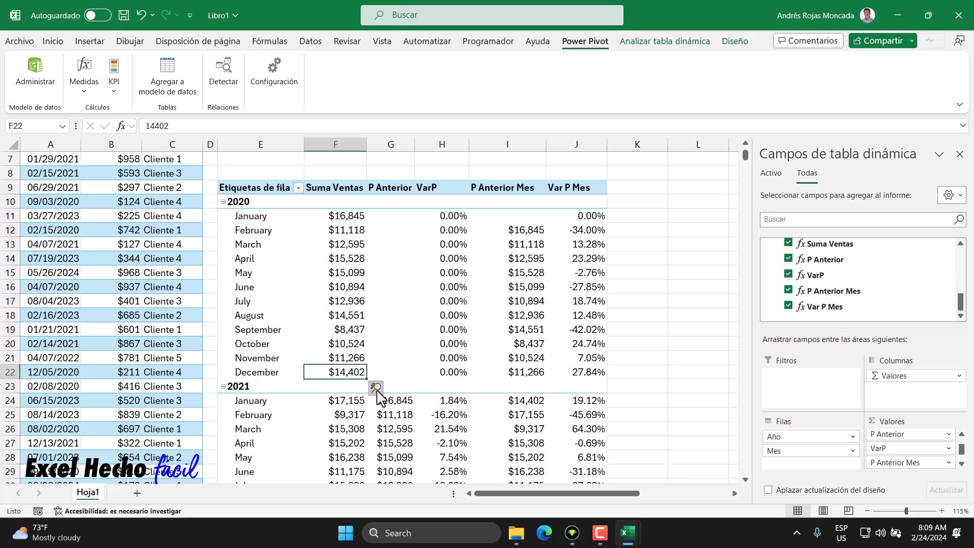
click(521, 402)
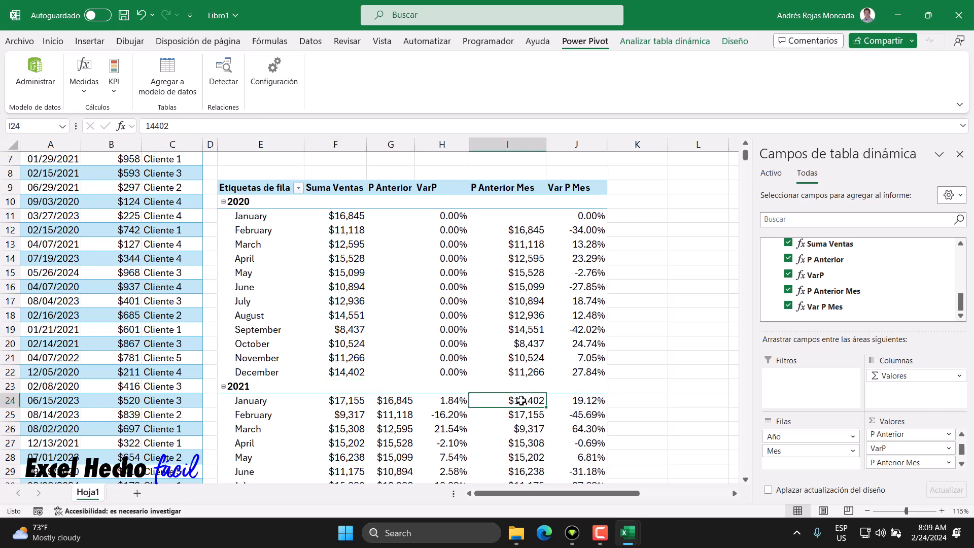
click(357, 401)
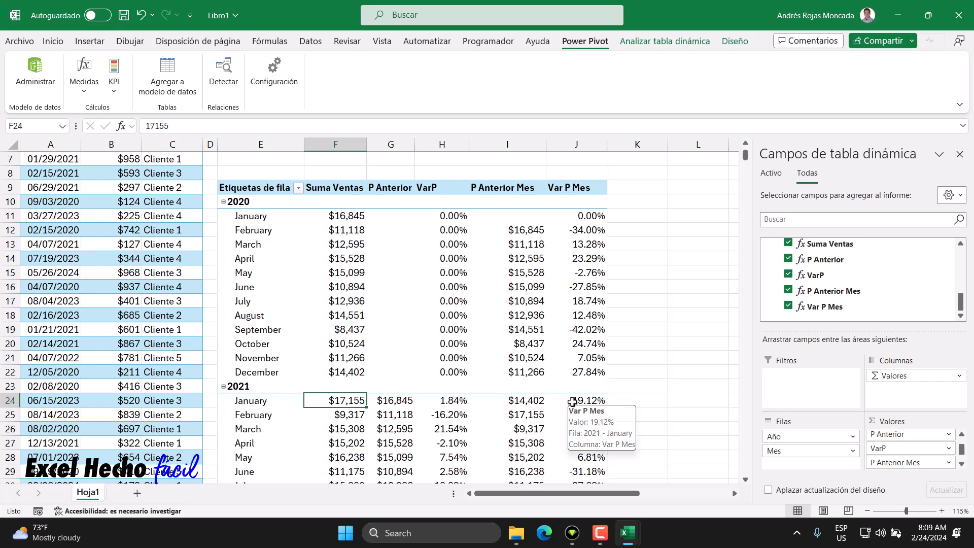
click(512, 401)
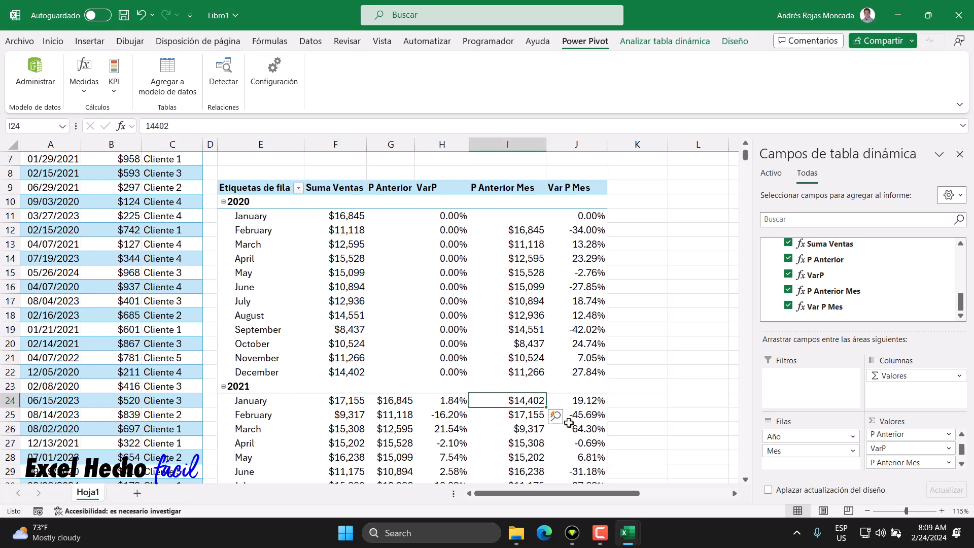
click(583, 400)
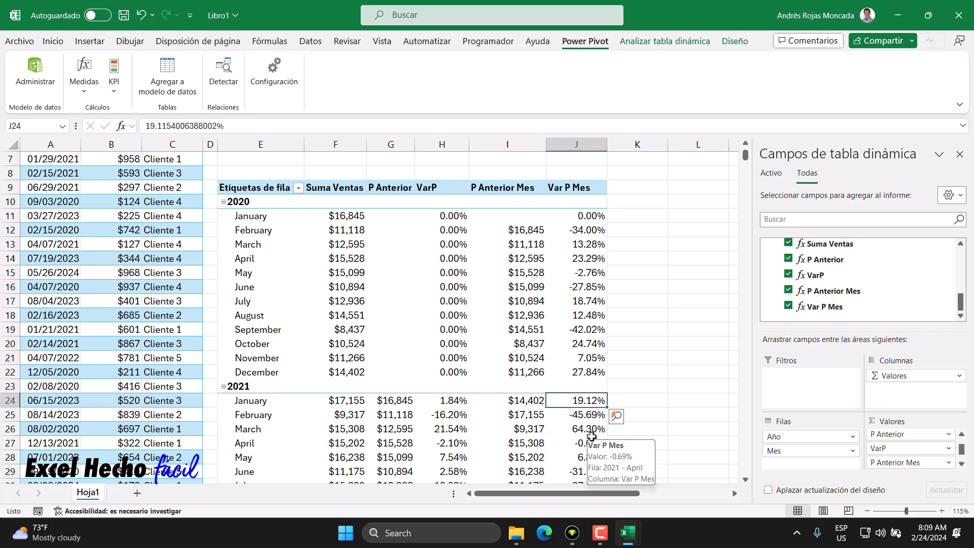
Enter a check formula in K24 that divides January 2021's Suma Ventas by its P Anterior Mes and subtracts 1
click(635, 402)
text(=)
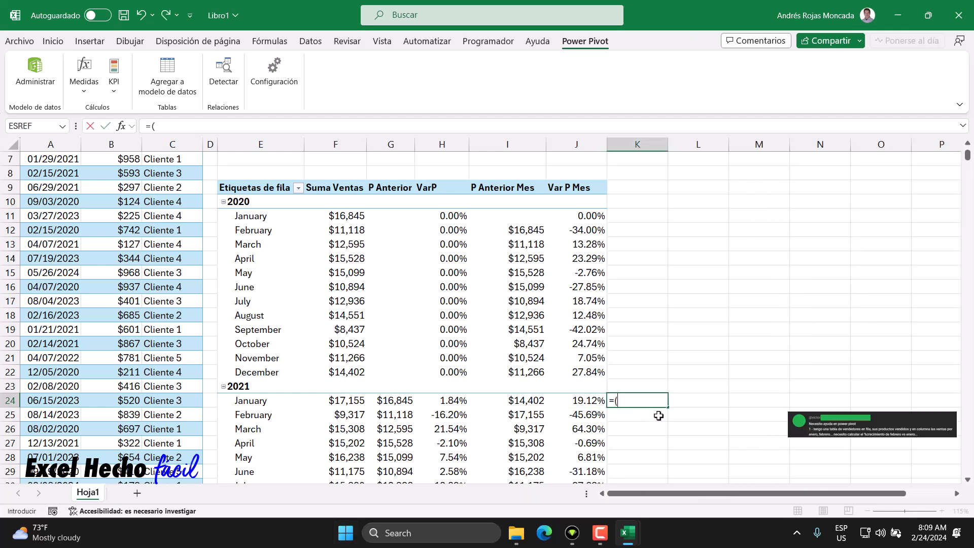
text(()
click(341, 401)
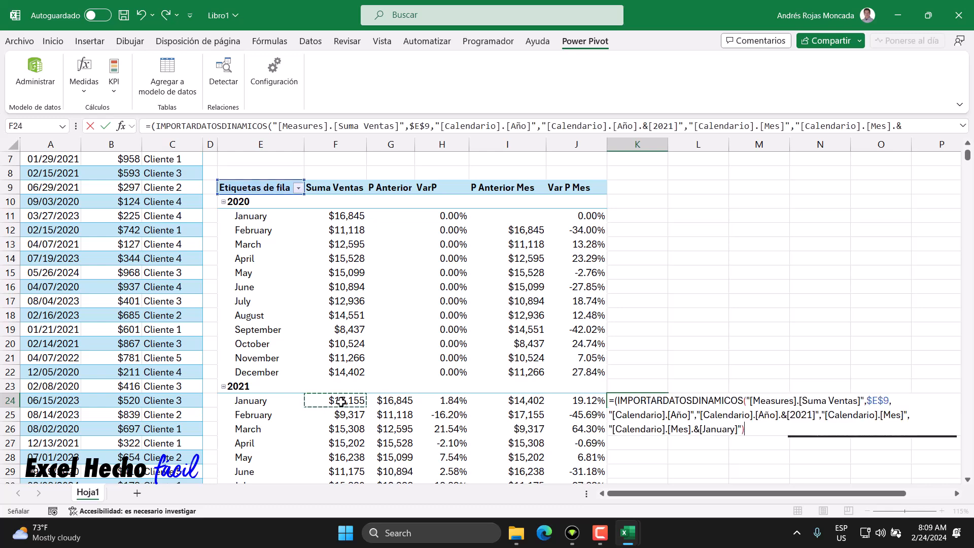
text(/)
click(517, 401)
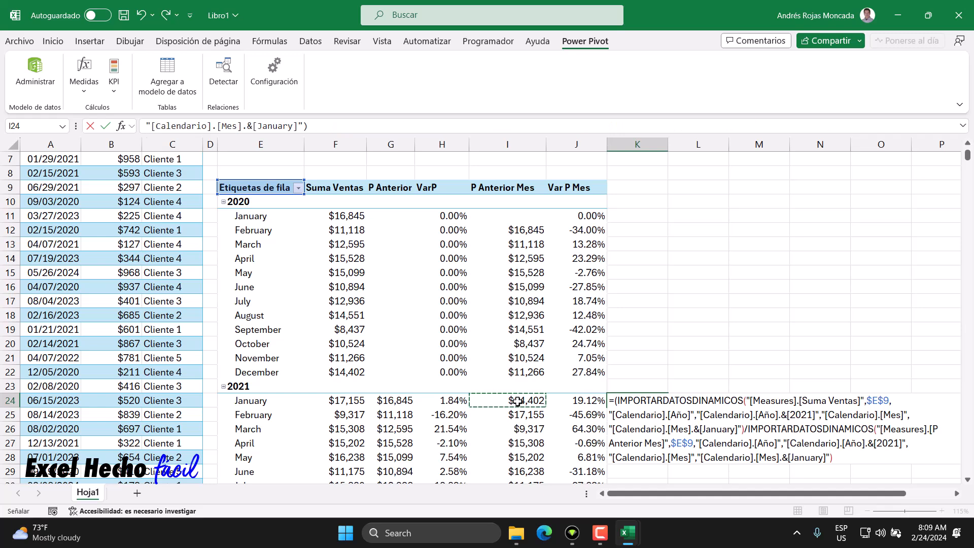
text()-1)
key(Return)
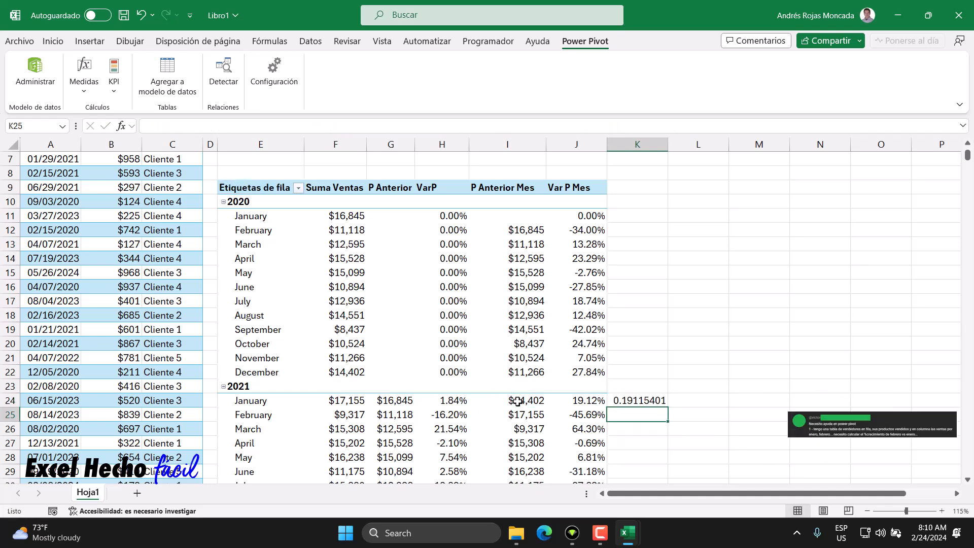
Copy the percentage format of cell H2 to the check formula in K24
click(656, 400)
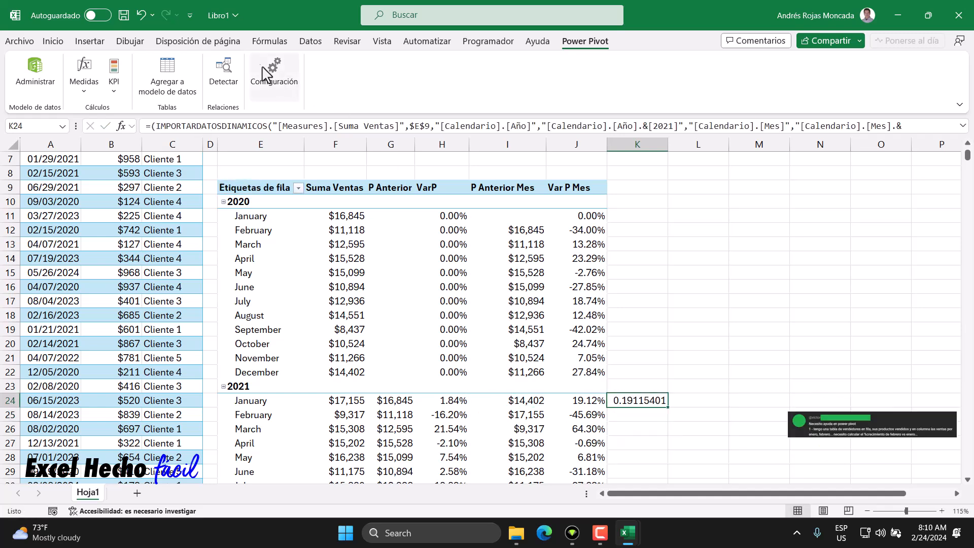
scroll(515, 294, up, 2)
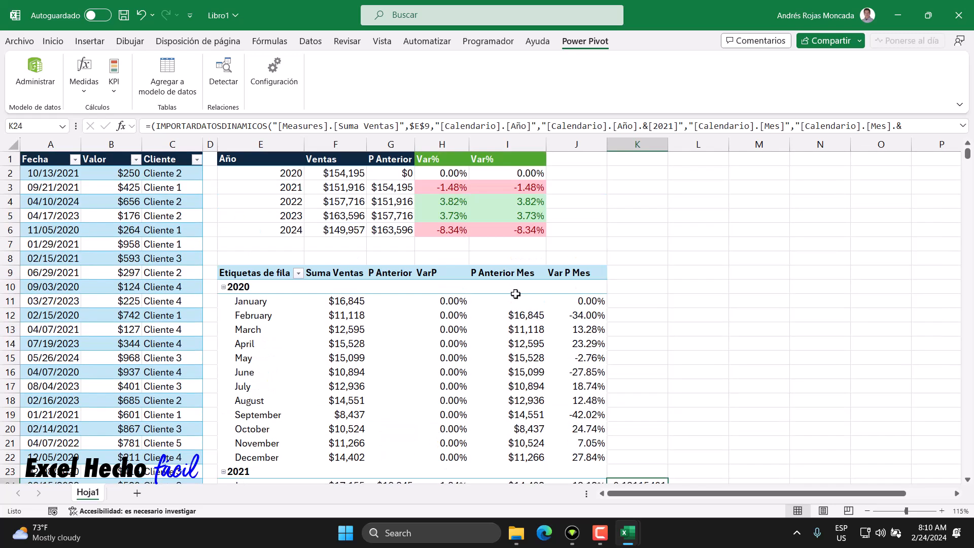
click(442, 174)
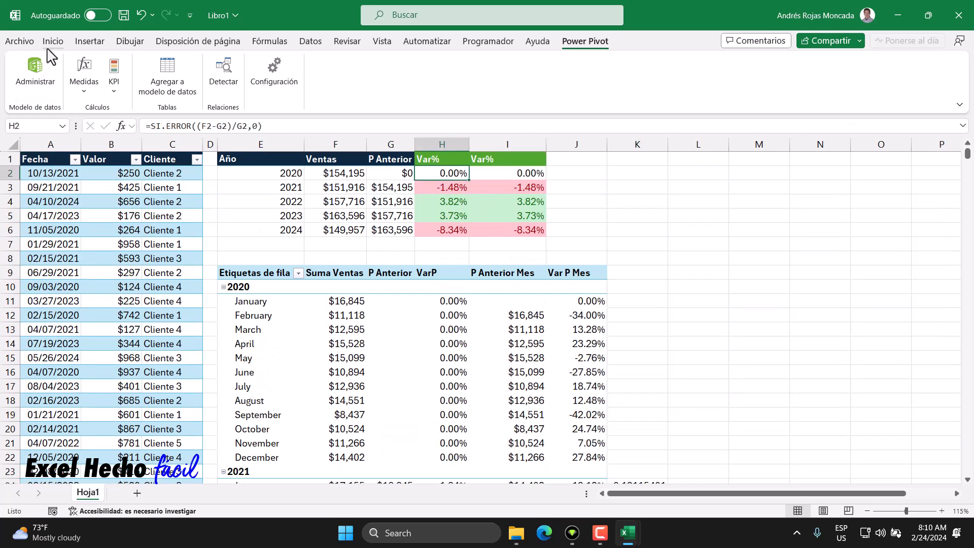
click(52, 44)
scroll(637, 366, down, 3)
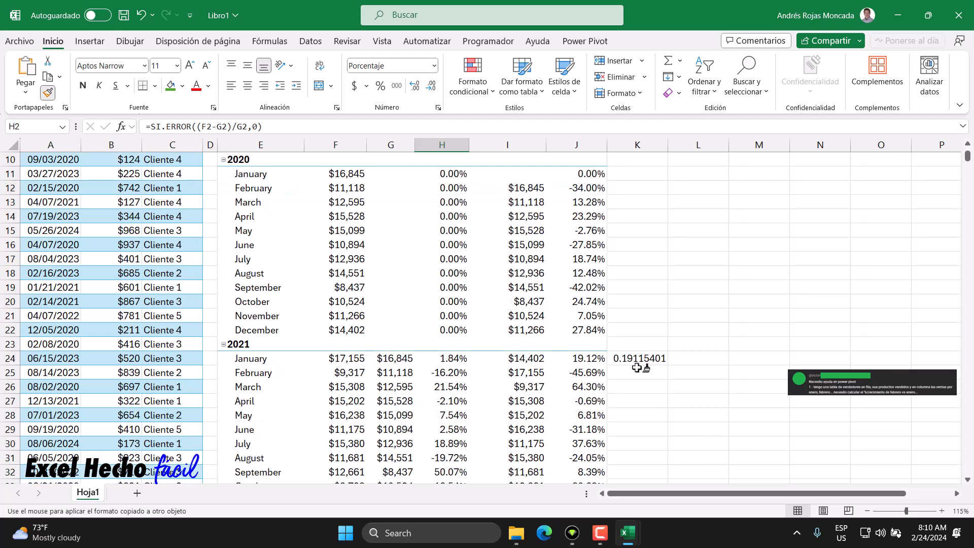
click(640, 361)
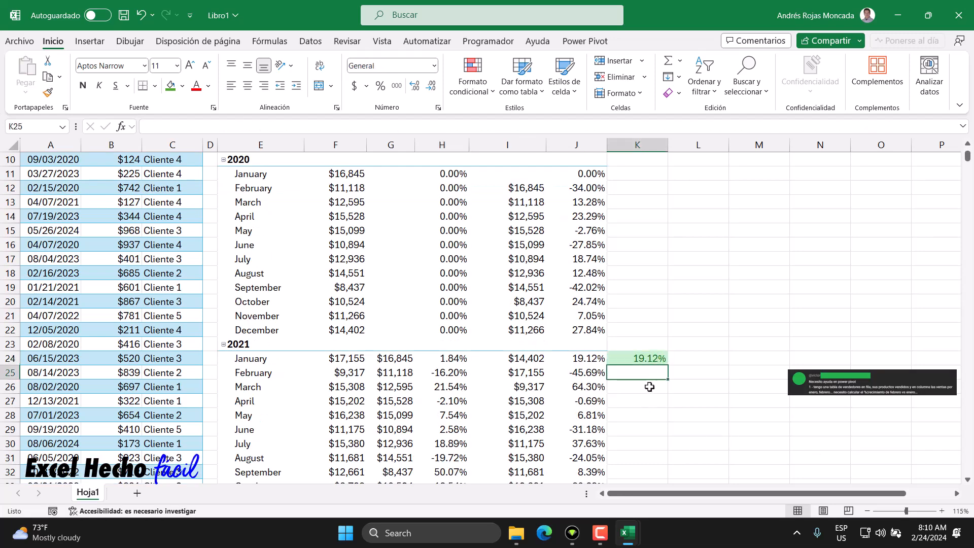
Clear both the contents and the formatting of cell K24
click(679, 93)
click(691, 110)
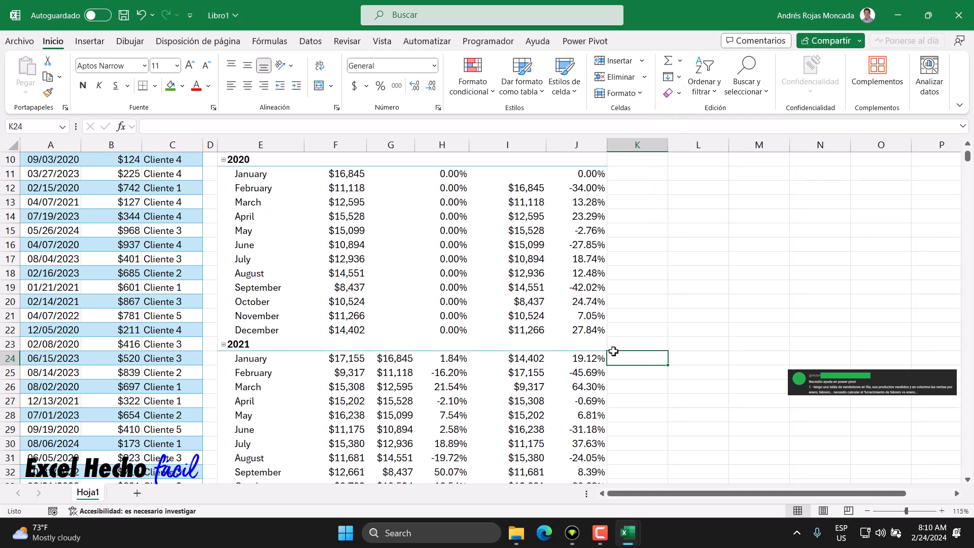
Enlarge the comment image, move it beside the pivot table's late 2020 rows and deselect it by selecting cell K1
scroll(613, 351, up, 3)
scroll(614, 351, down, 2)
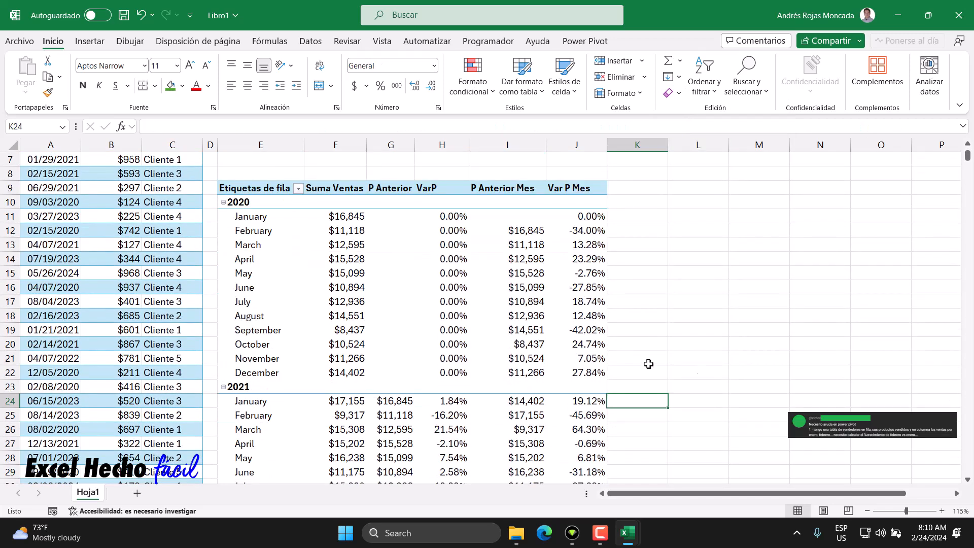
drag(872, 435, 738, 296)
scroll(736, 285, up, 2)
drag(705, 378, 716, 428)
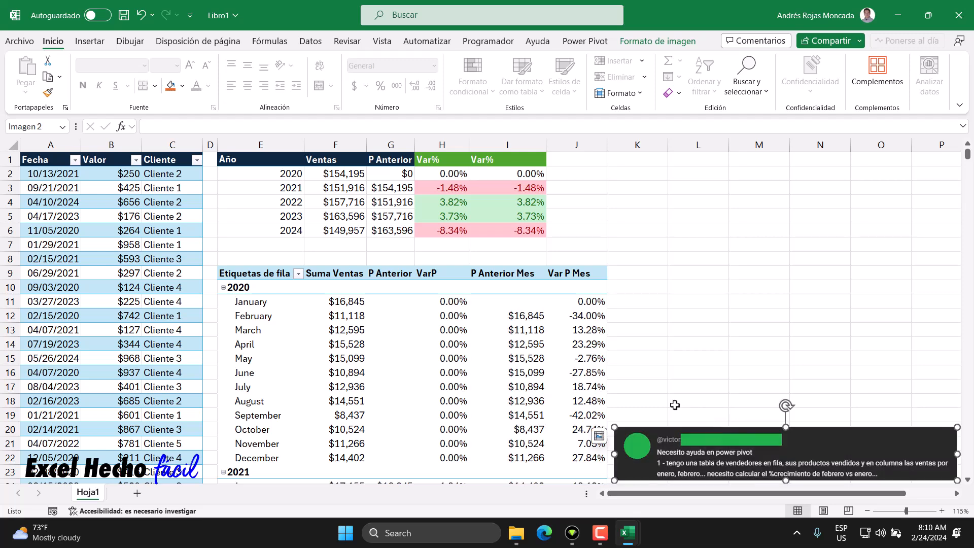
click(632, 158)
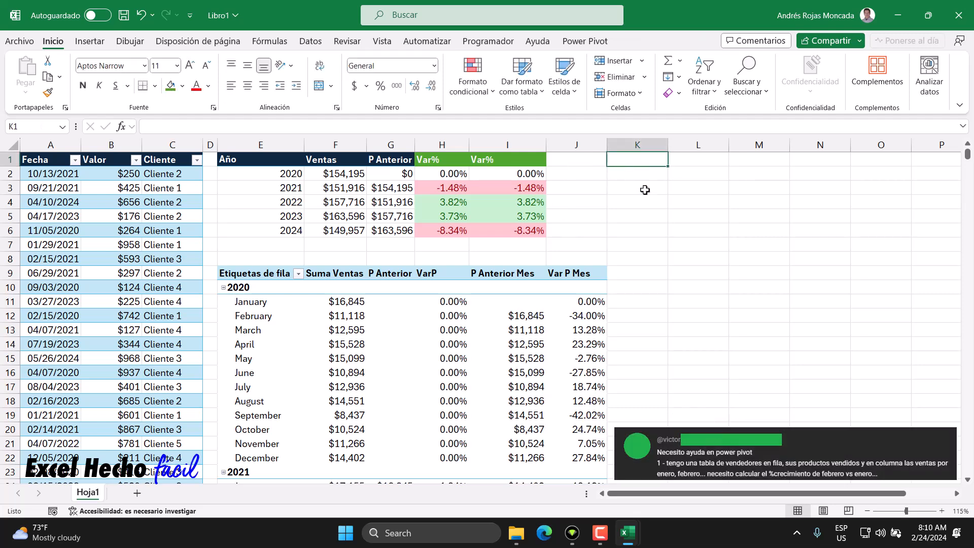
mouse_move(607, 342)
mouse_move(259, 335)
mouse_move(268, 302)
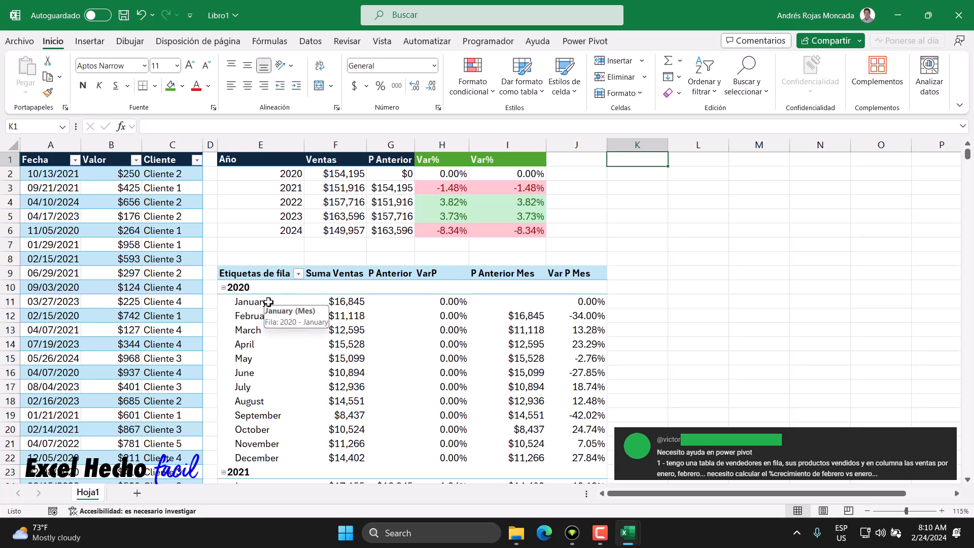
mouse_move(271, 364)
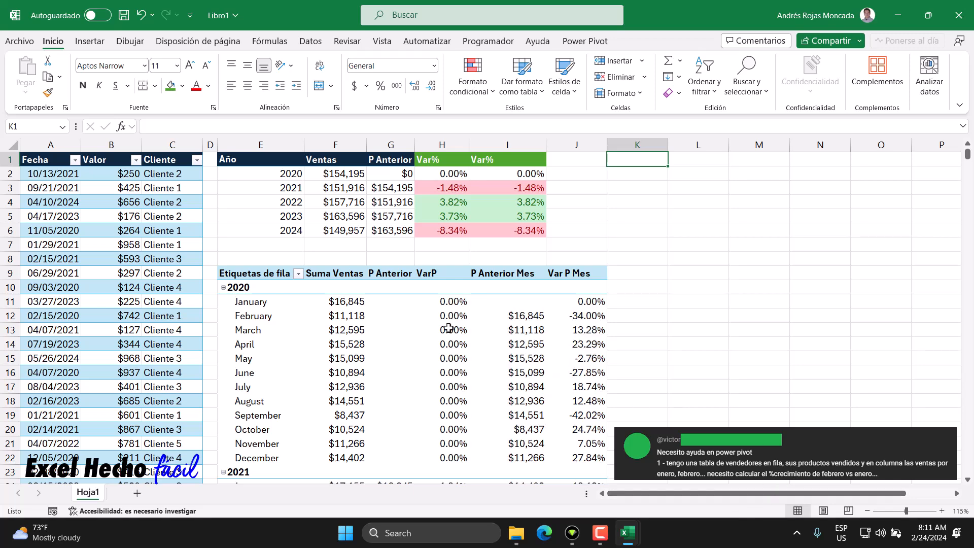
click(240, 273)
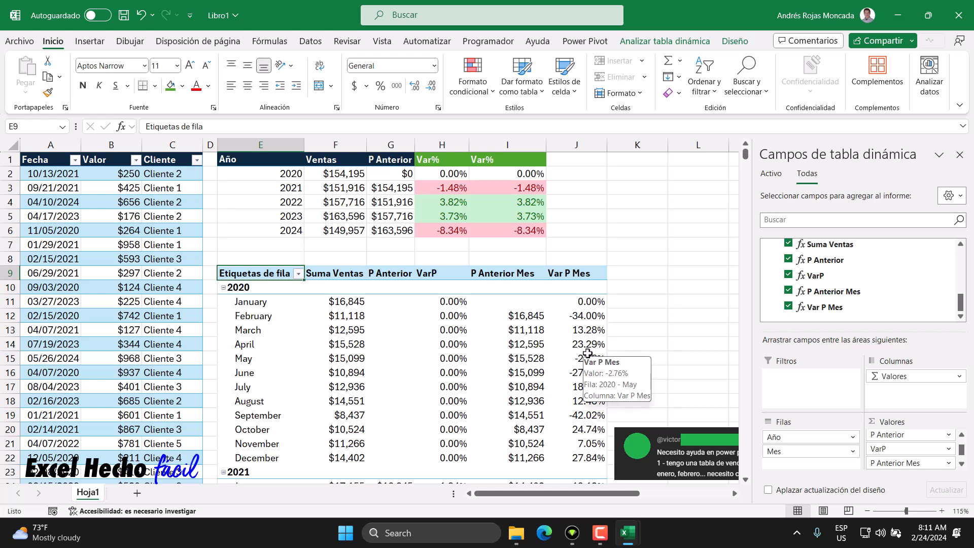
click(627, 158)
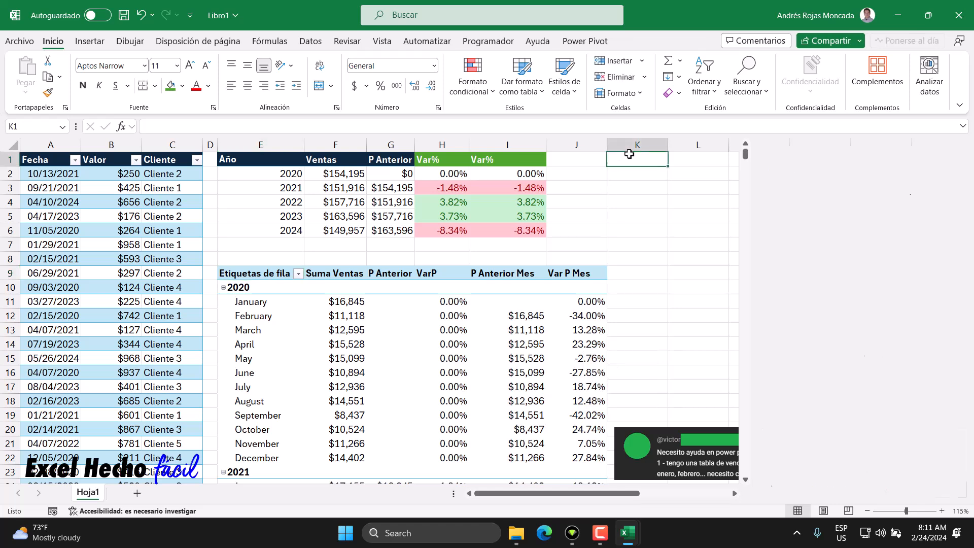